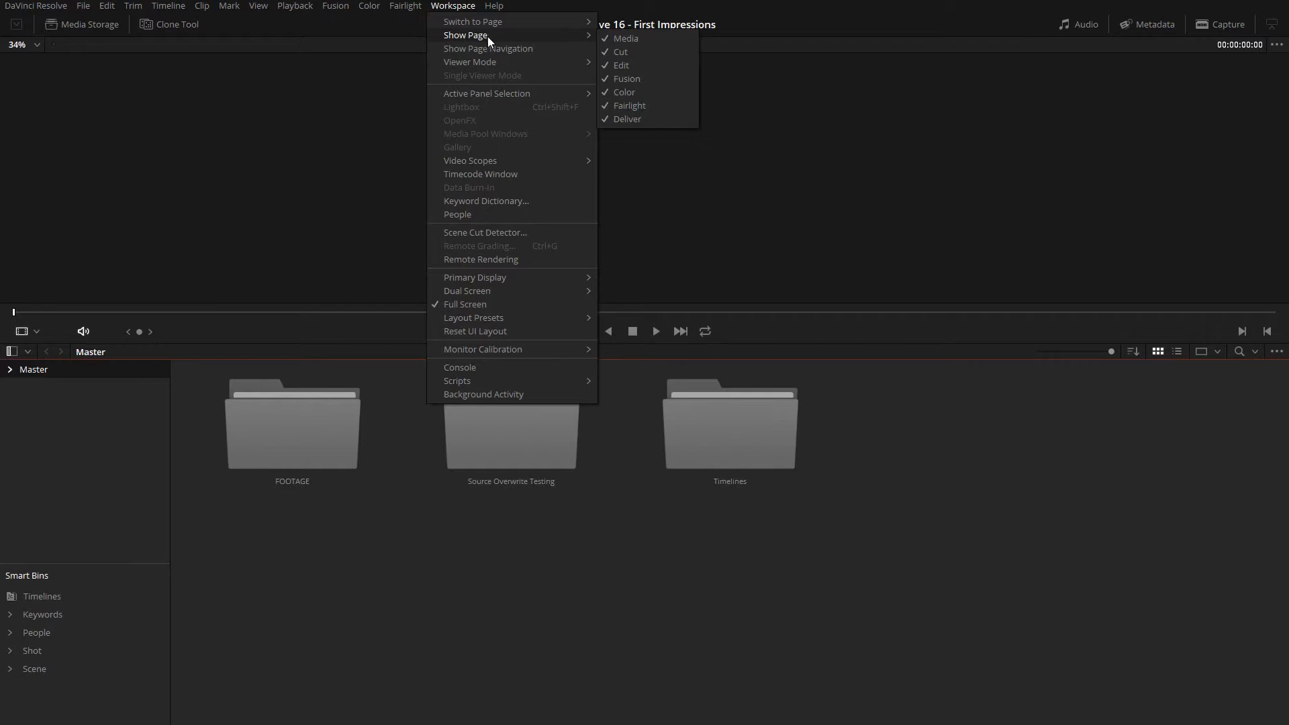
# - Show the page navigation bar and have it display both icons and labels
pyautogui.click(497, 48)
pyautogui.rightClick(593, 700)
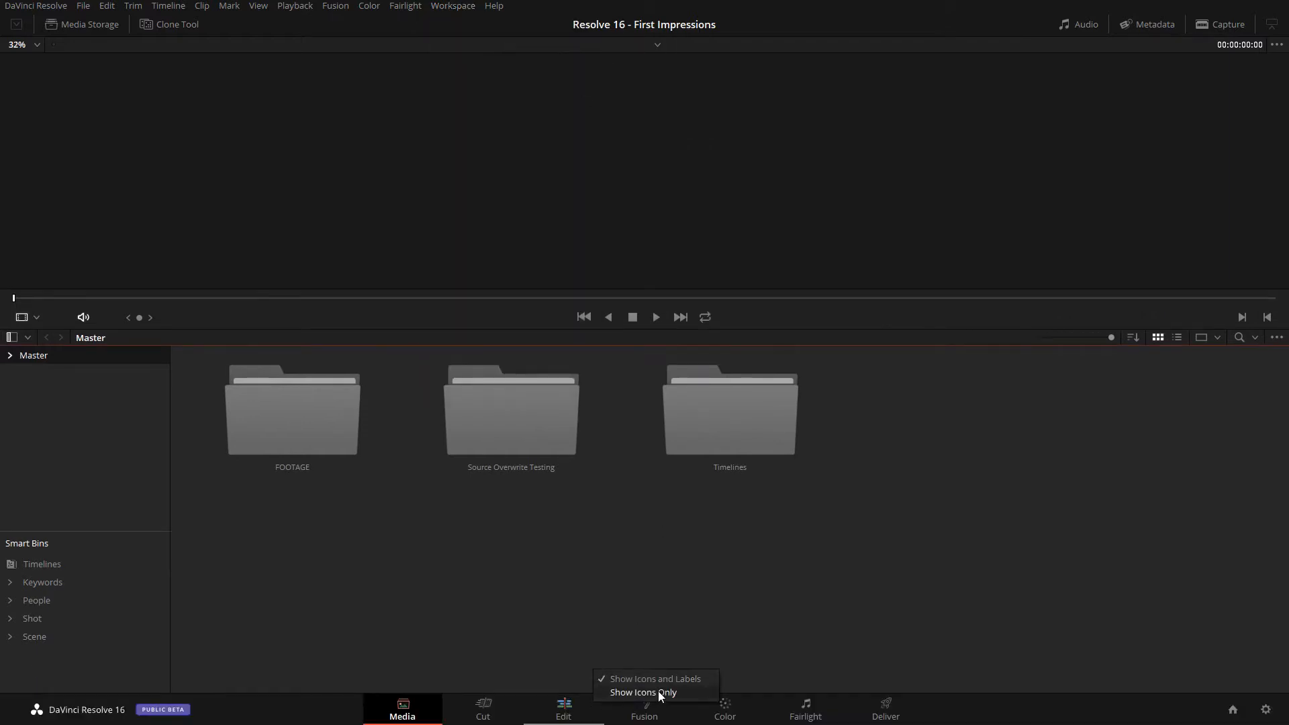
pyautogui.click(828, 567)
pyautogui.rightClick(636, 705)
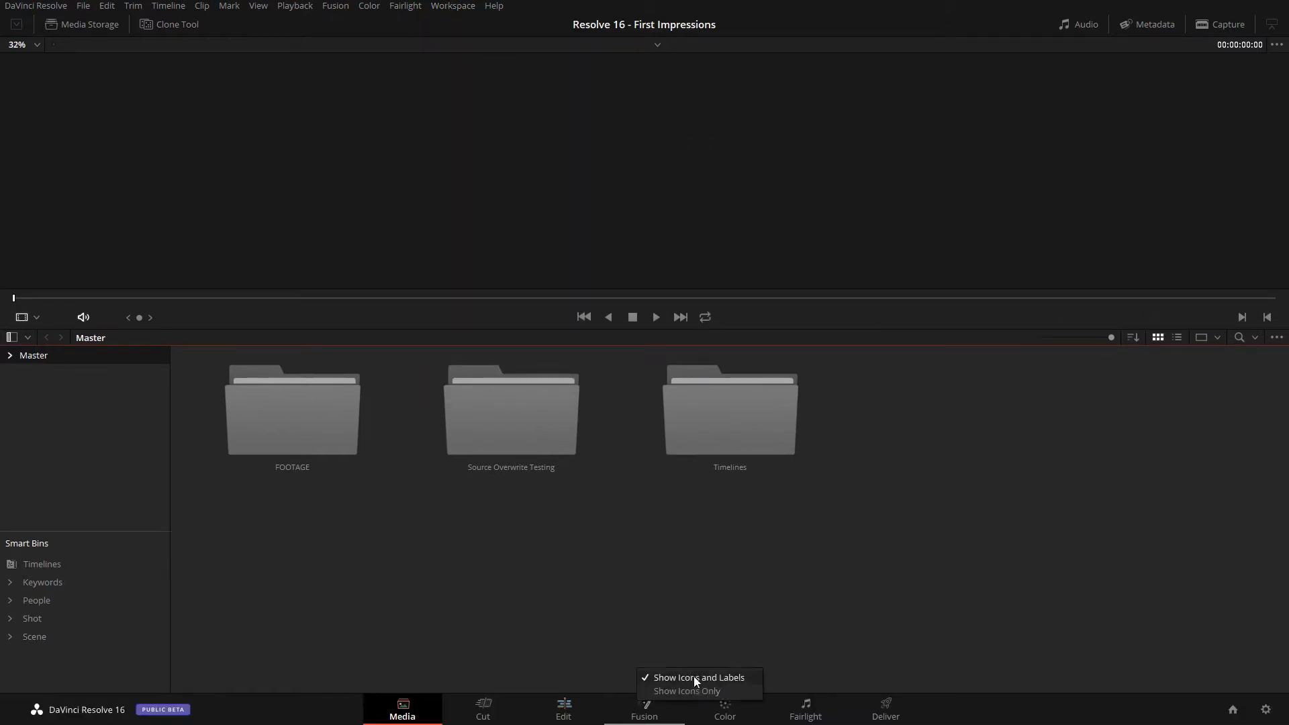
pyautogui.click(694, 677)
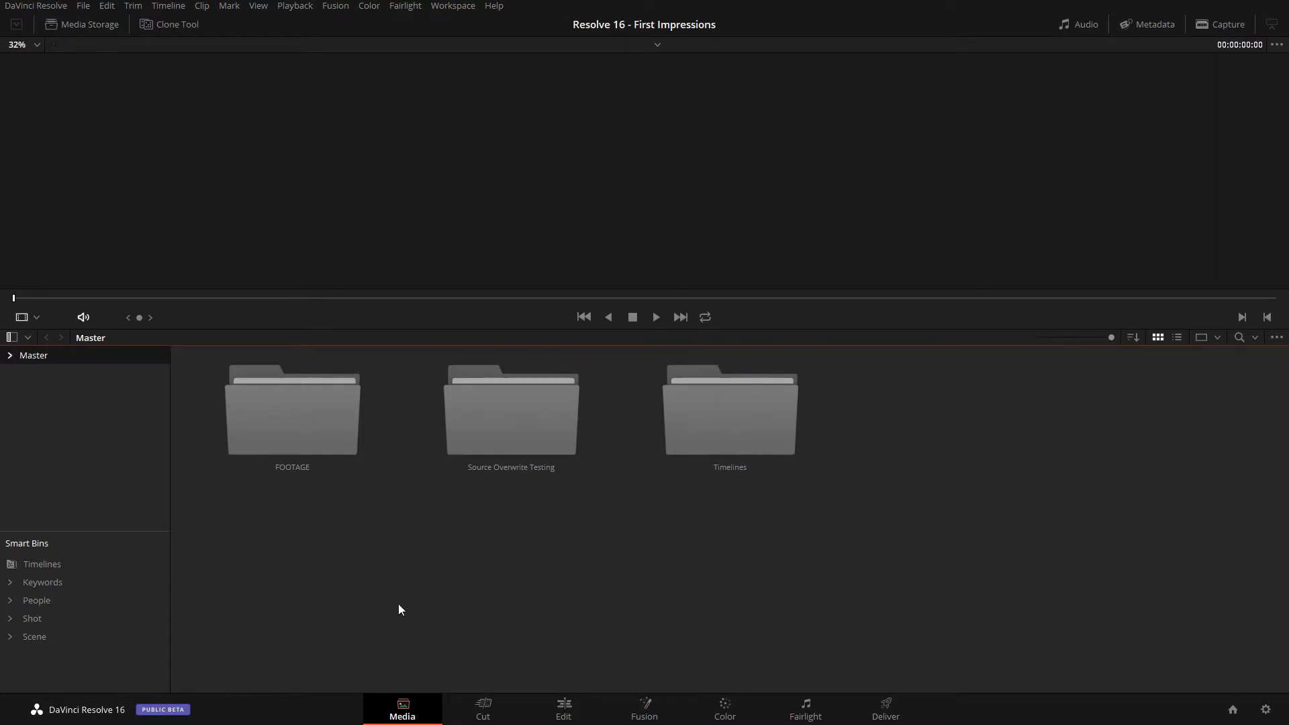
# - On the Cut page, open the Beauty bin inside FOOTAGE and view its clips as a source tape
pyautogui.click(484, 710)
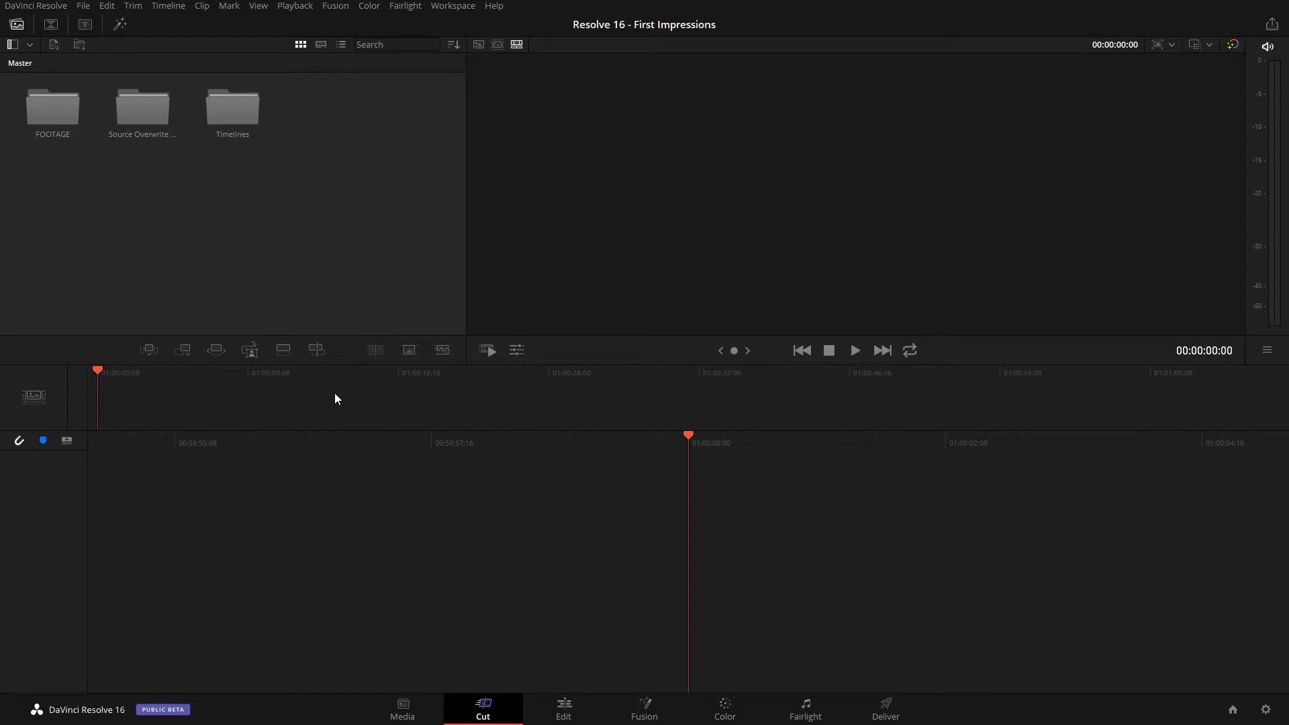
pyautogui.doubleClick(51, 109)
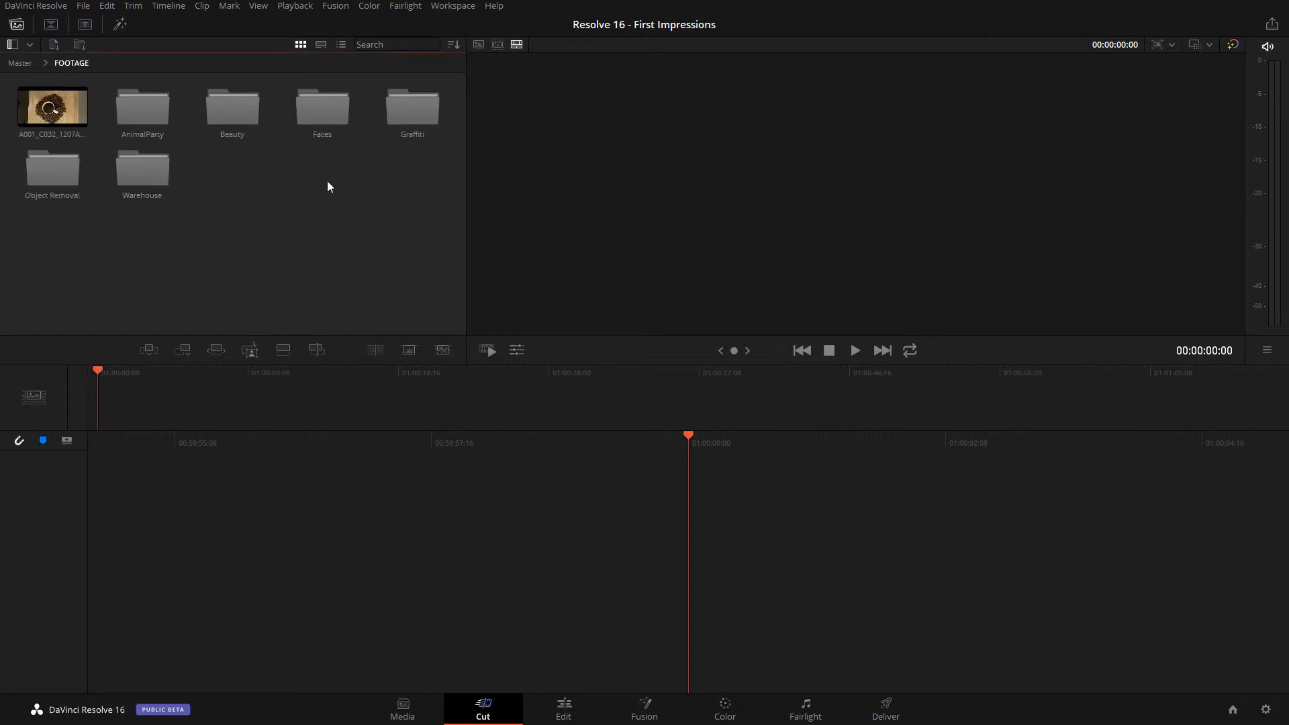
pyautogui.doubleClick(247, 107)
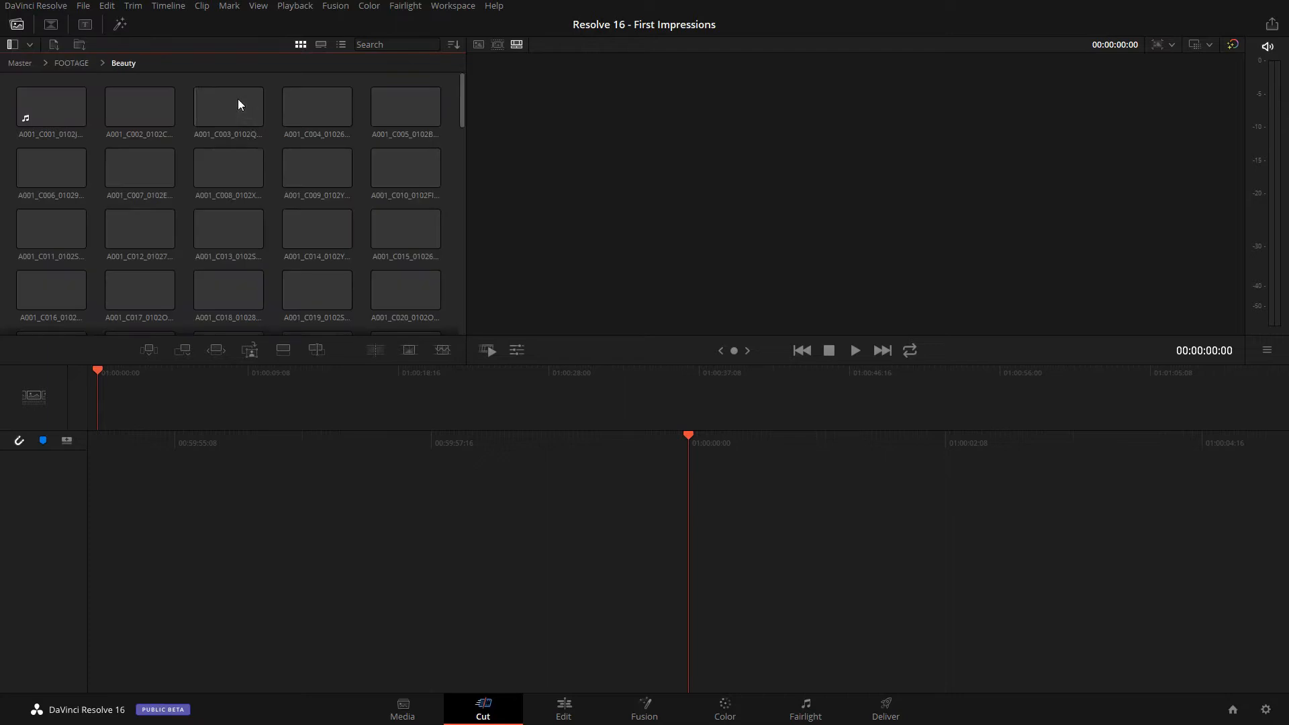
pyautogui.click(496, 45)
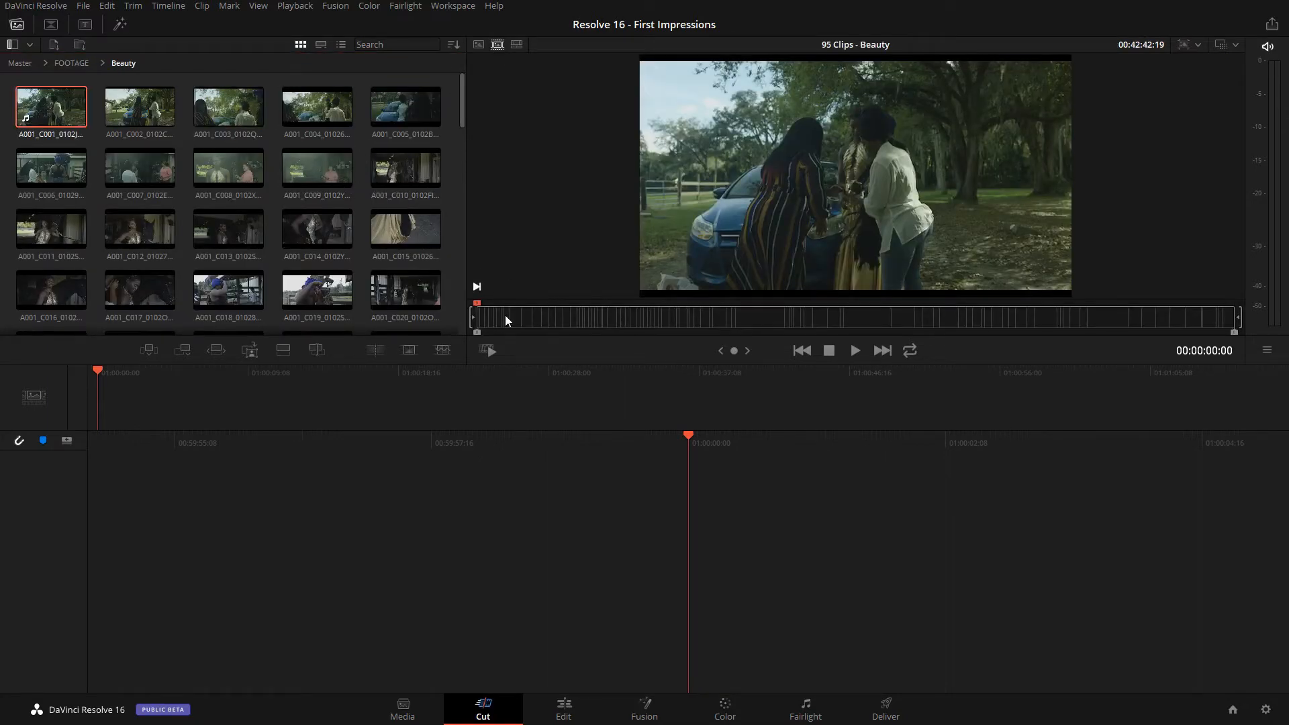
# - Scrub through the Beauty source tape and play part of it, first at normal speed and with Fast Review
pyautogui.moveTo(509, 322); pyautogui.dragTo(1063, 313)
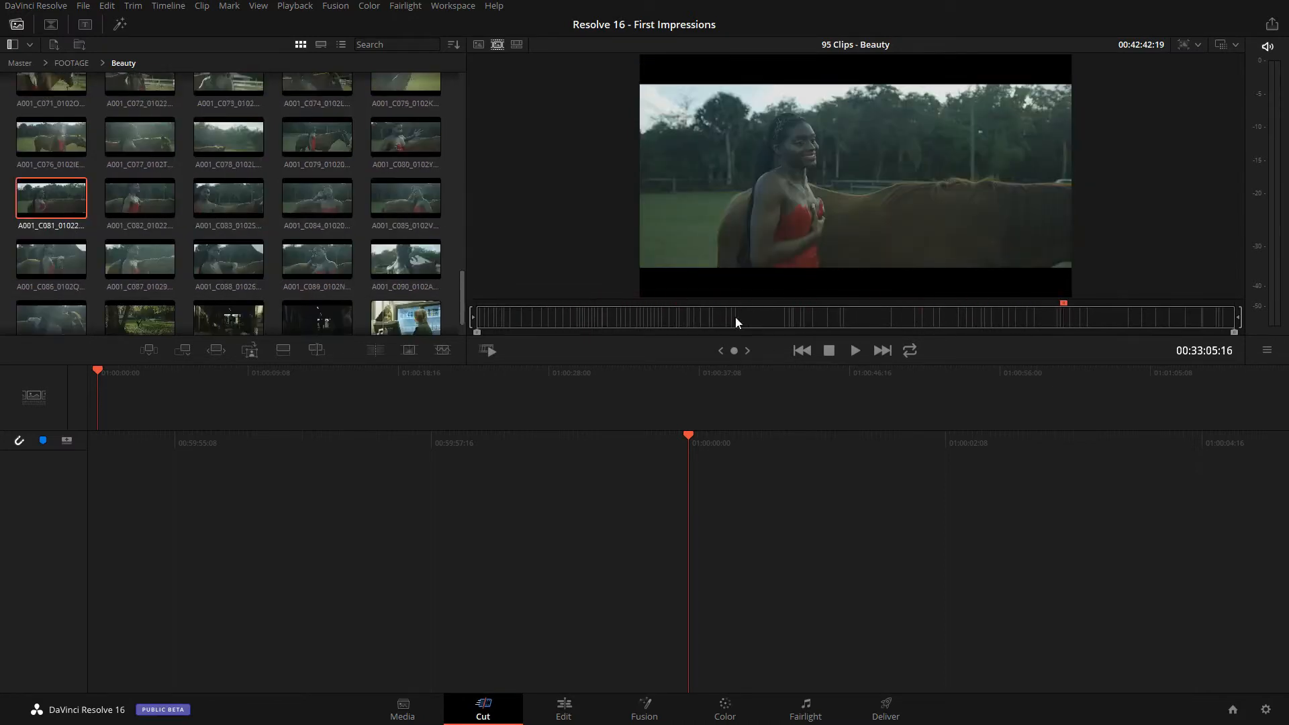
pyautogui.click(582, 313)
pyautogui.moveTo(582, 311); pyautogui.dragTo(582, 311)
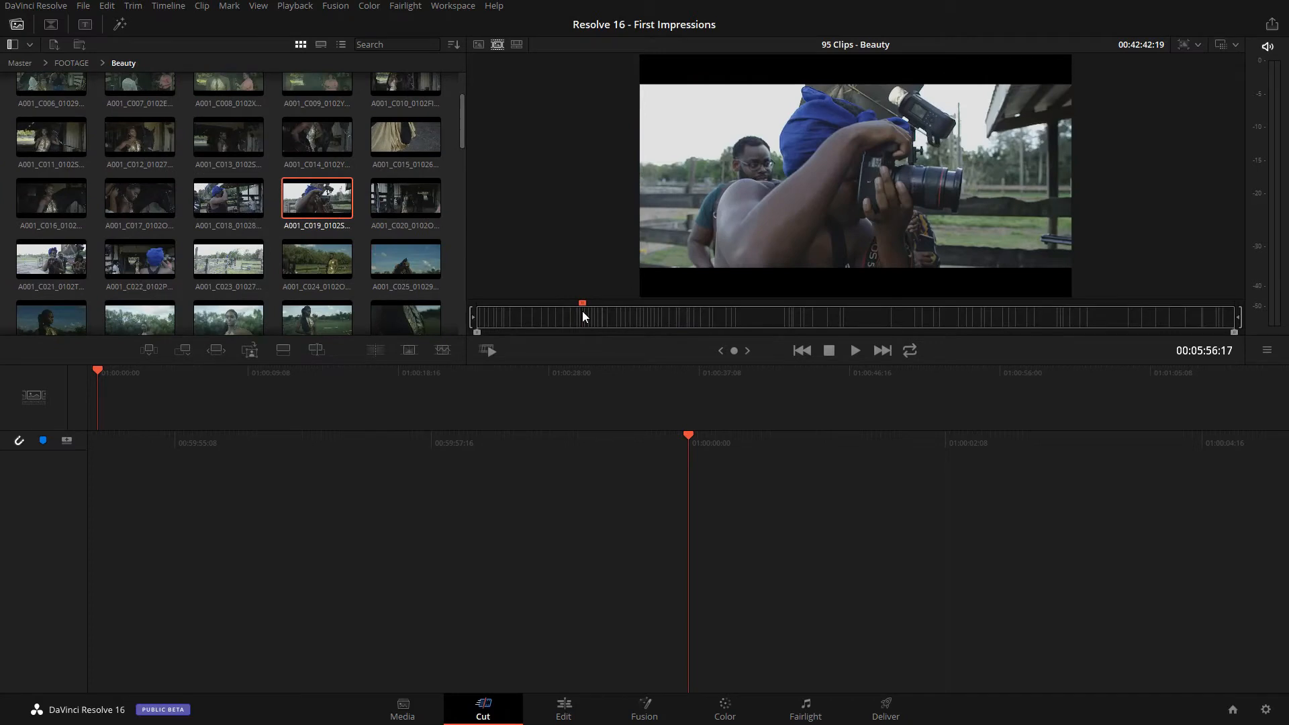
pyautogui.press('space')
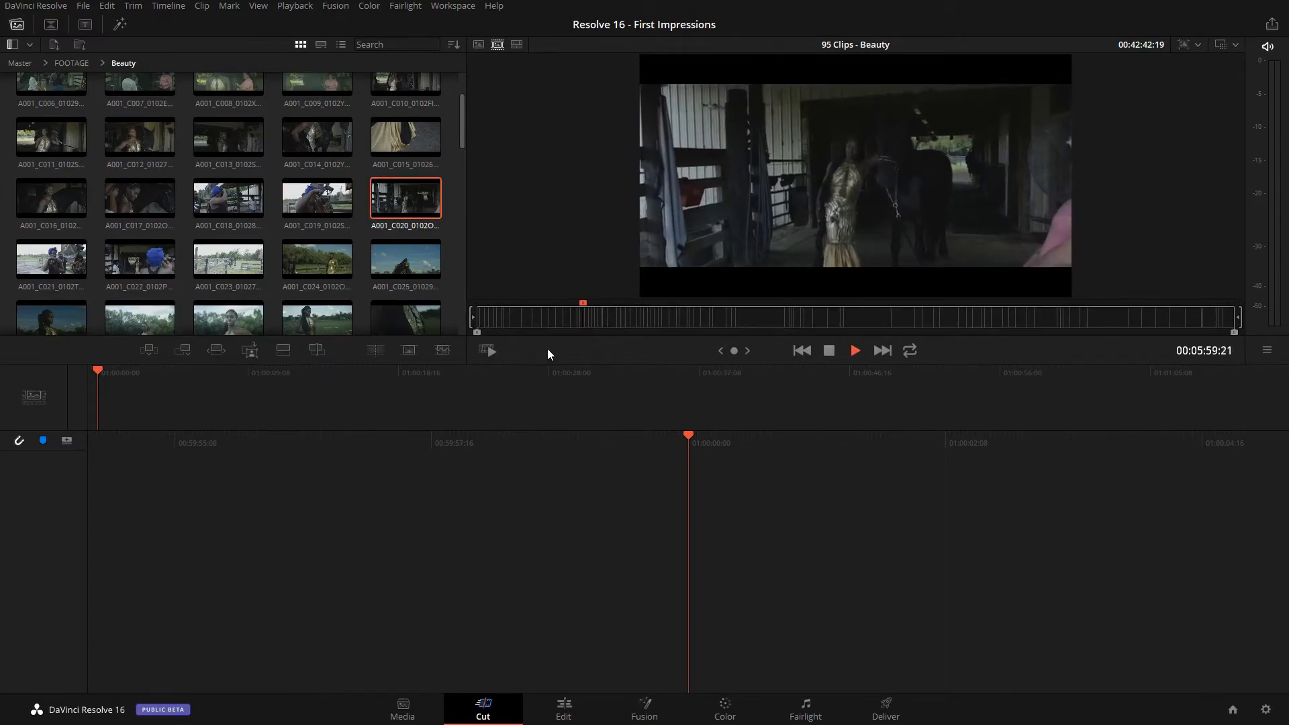
pyautogui.click(491, 351)
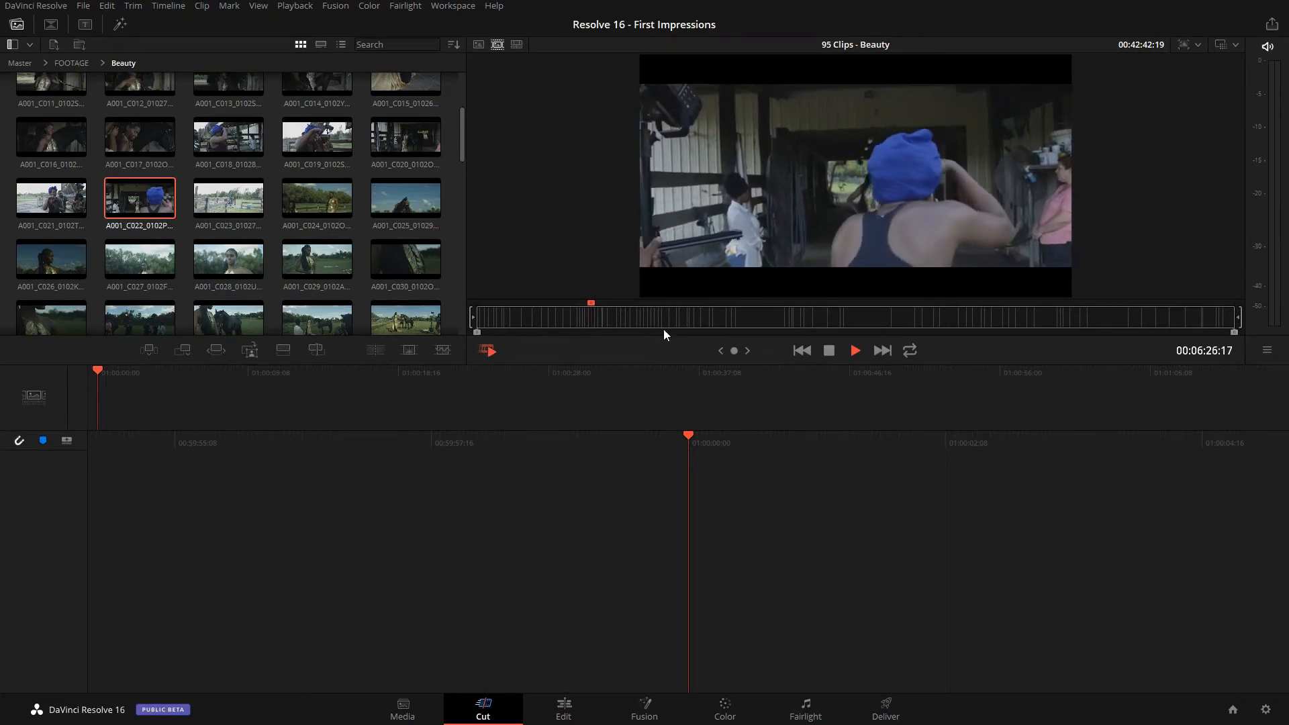
pyautogui.click(832, 354)
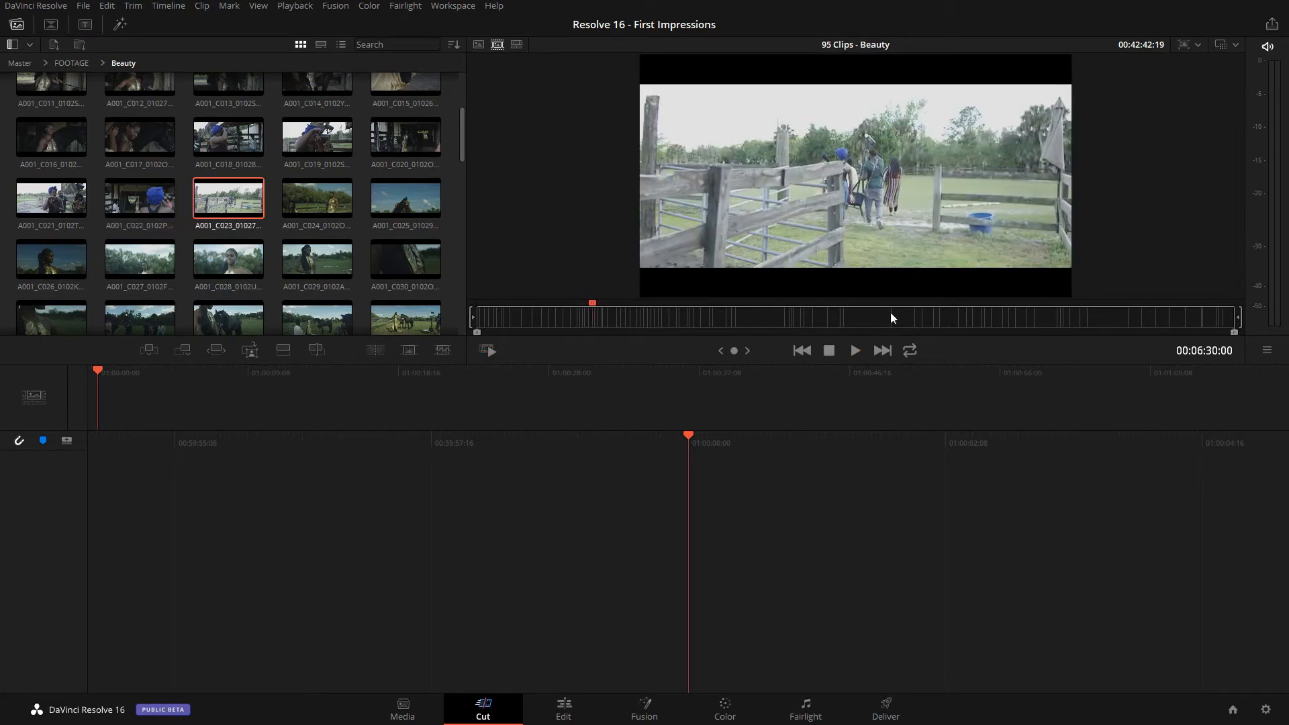
# - Mark a range of about 1 second 16 frames in clip A001_C044 of the source tape and insert it into the timeline
pyautogui.click(671, 317)
pyautogui.click(688, 315)
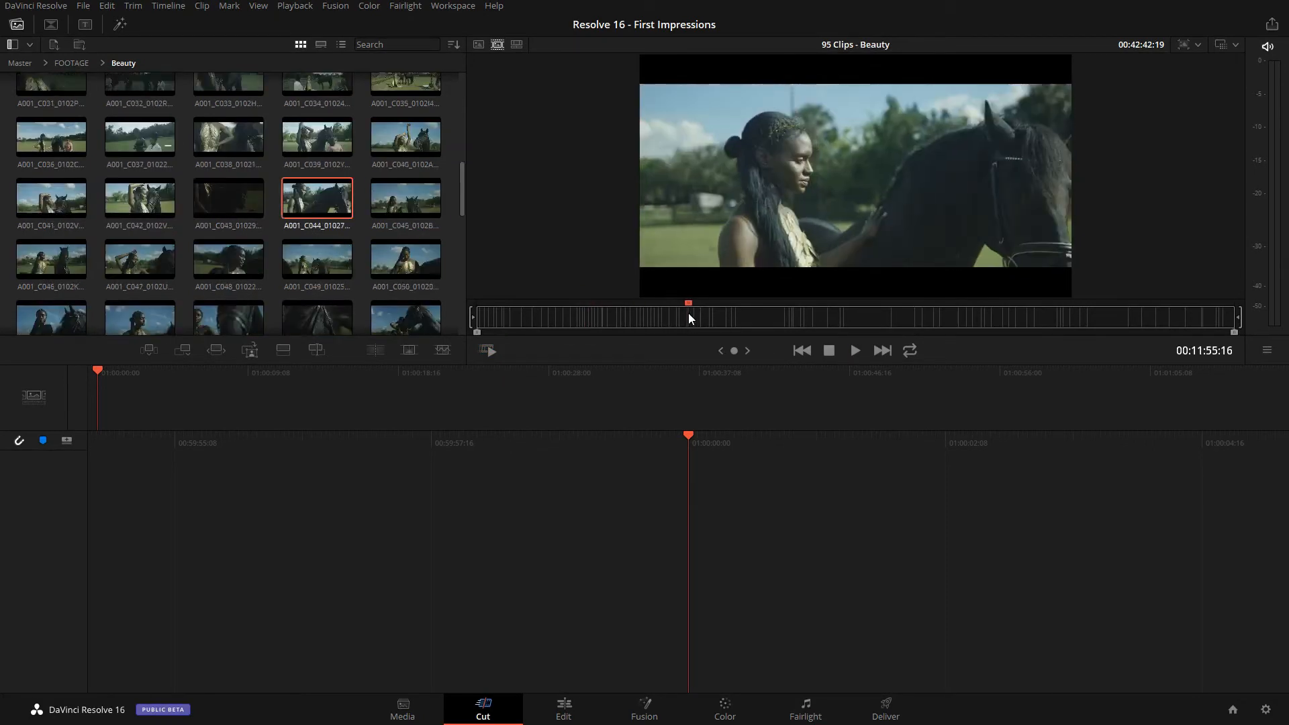
pyautogui.press('i')
pyautogui.press('space')
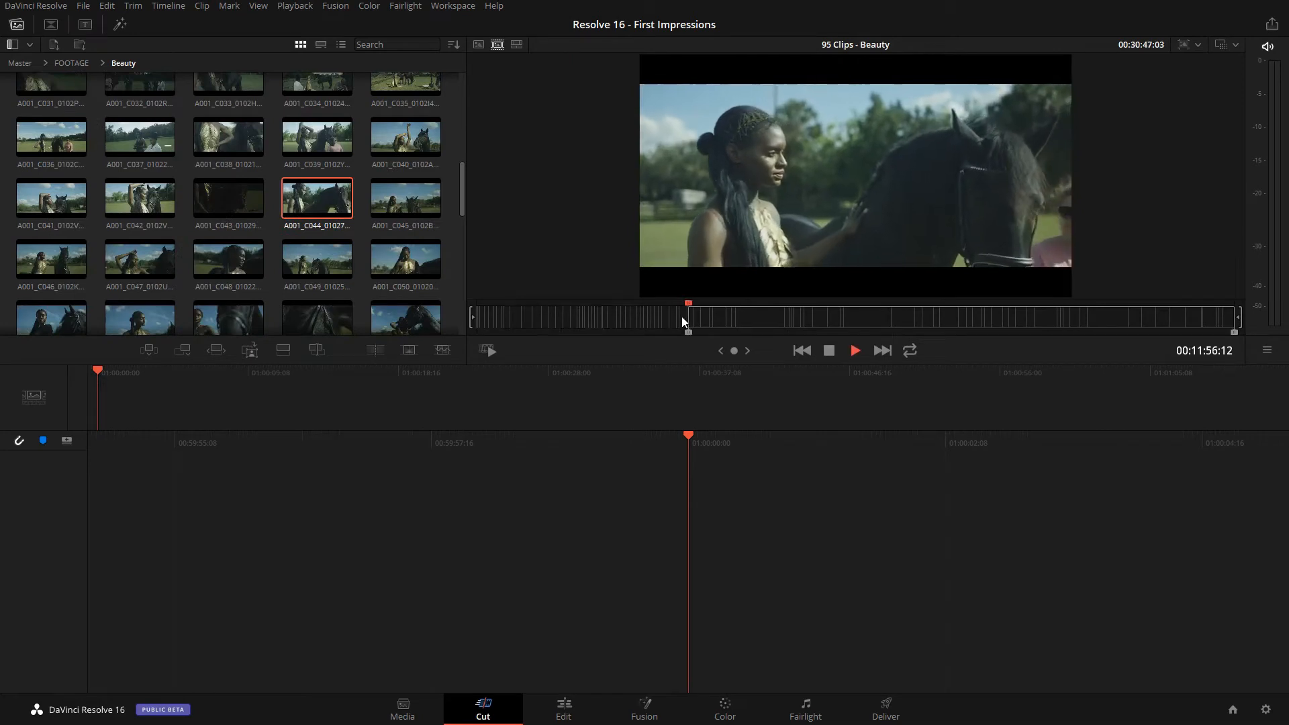
pyautogui.press('o')
pyautogui.press('space')
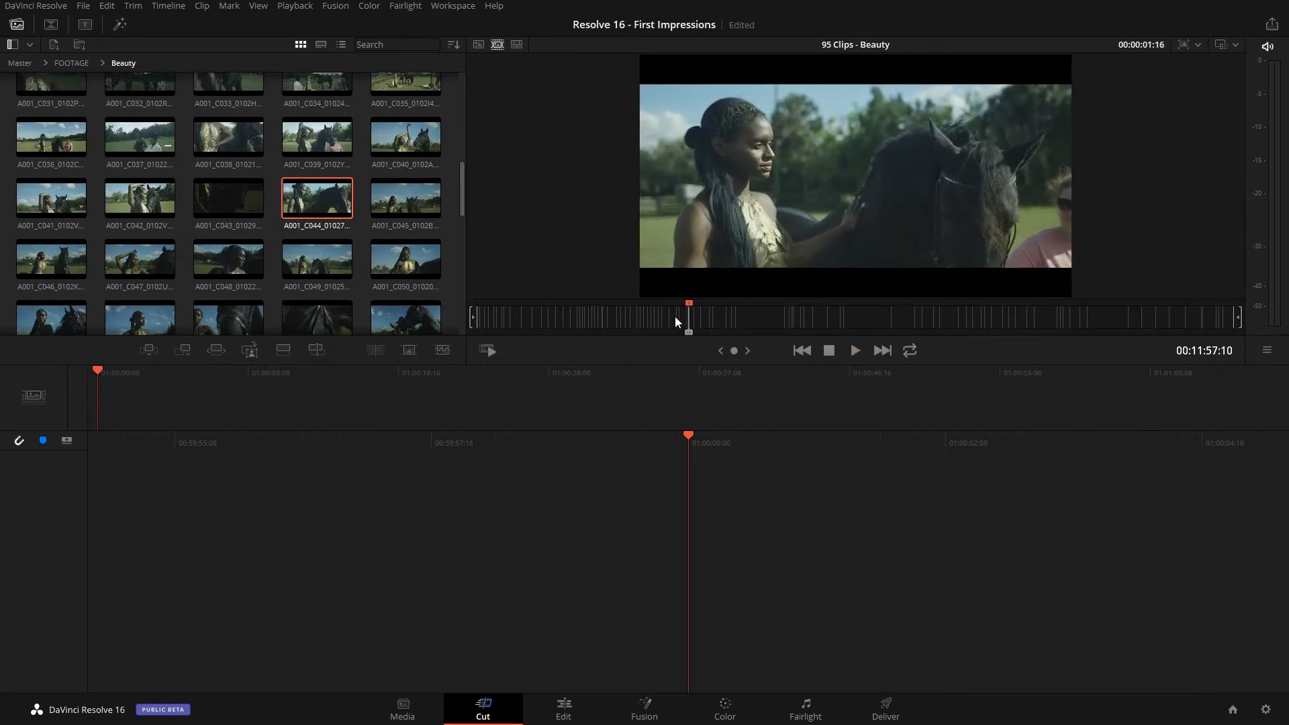
pyautogui.press('F9')
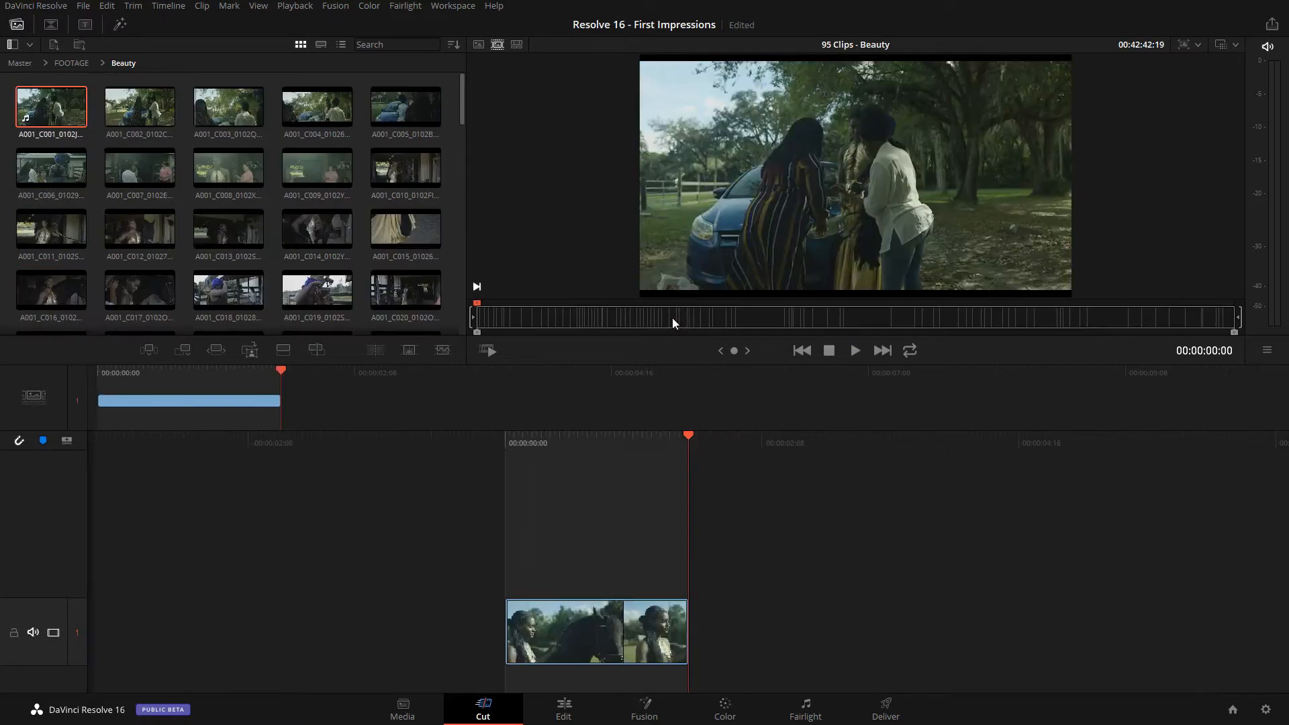
# - Mark a multi-clip range of about 4 minutes 19 seconds in the source tape, ending in clip A001_C053, and append it to the timeline
pyautogui.moveTo(672, 319); pyautogui.dragTo(712, 316)
pyautogui.click(787, 312)
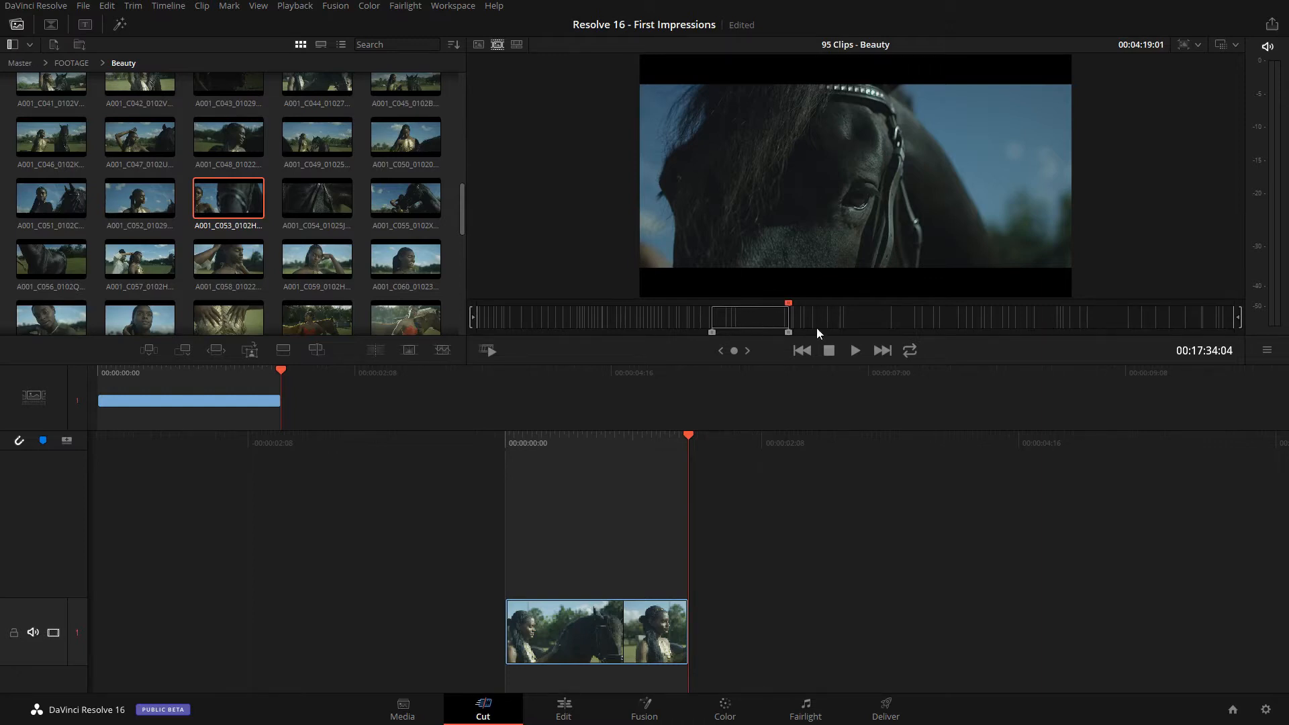
pyautogui.hotkey('shift', 'F12')
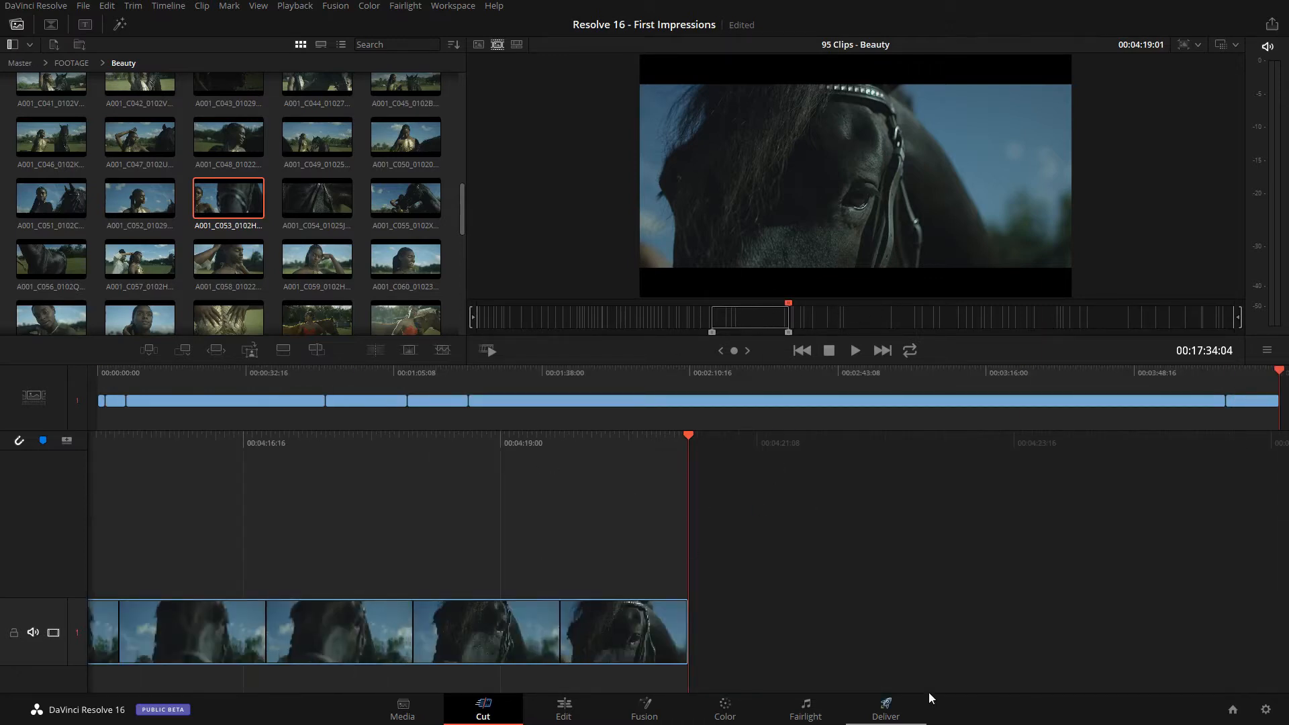
# - Review the timeline by scrubbing, and compare the single clip A001_C054 with the Beauty source tape
pyautogui.moveTo(616, 436); pyautogui.dragTo(1126, 434)
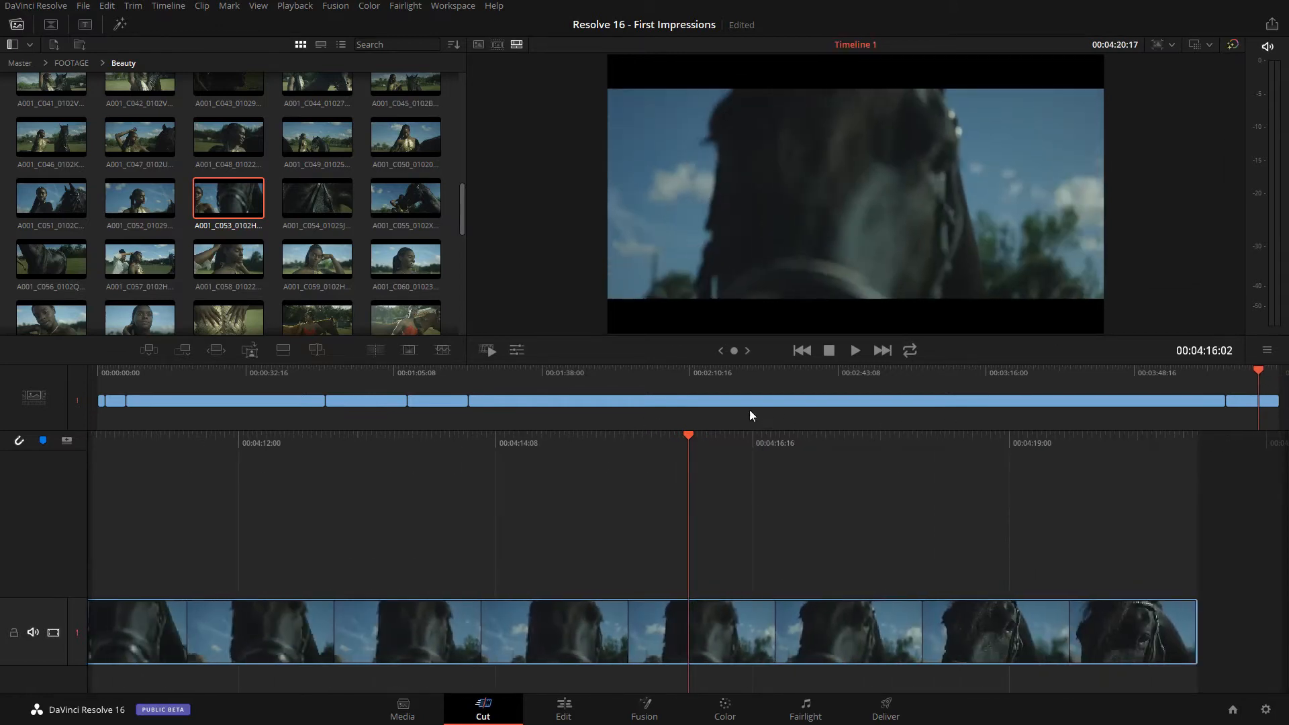
pyautogui.moveTo(526, 376); pyautogui.dragTo(397, 376)
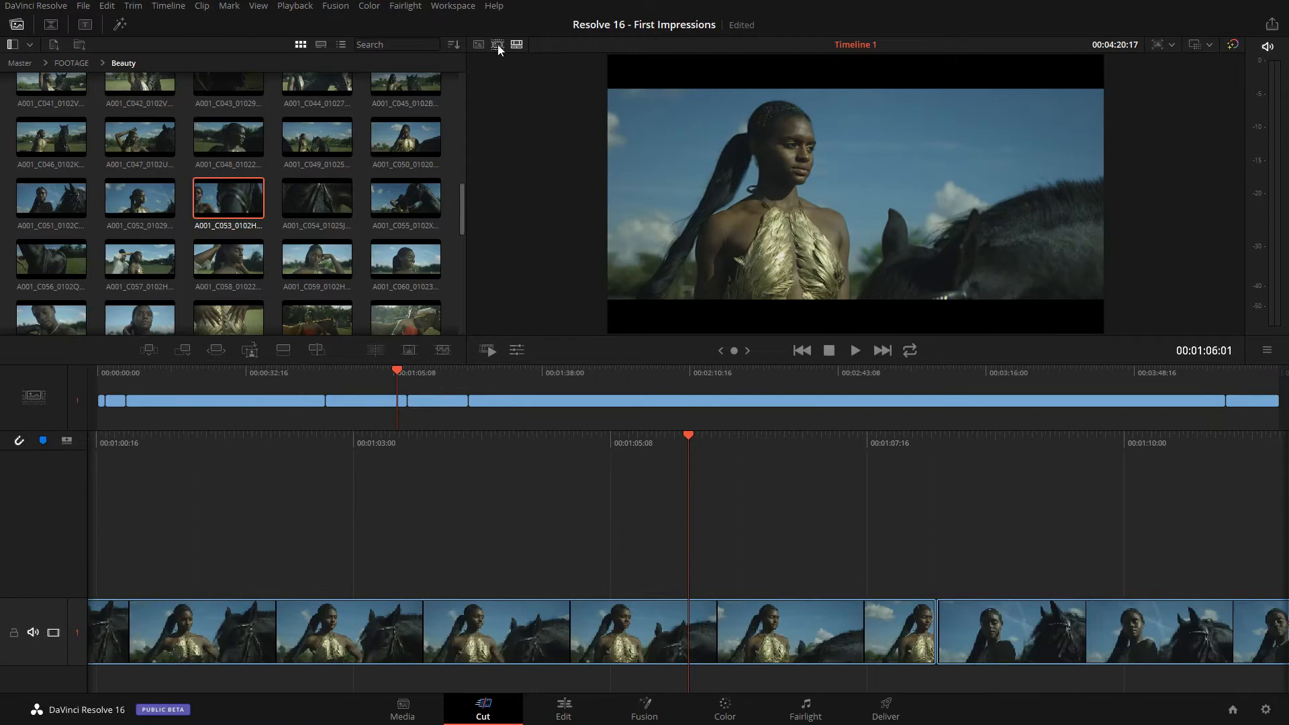
pyautogui.click(498, 45)
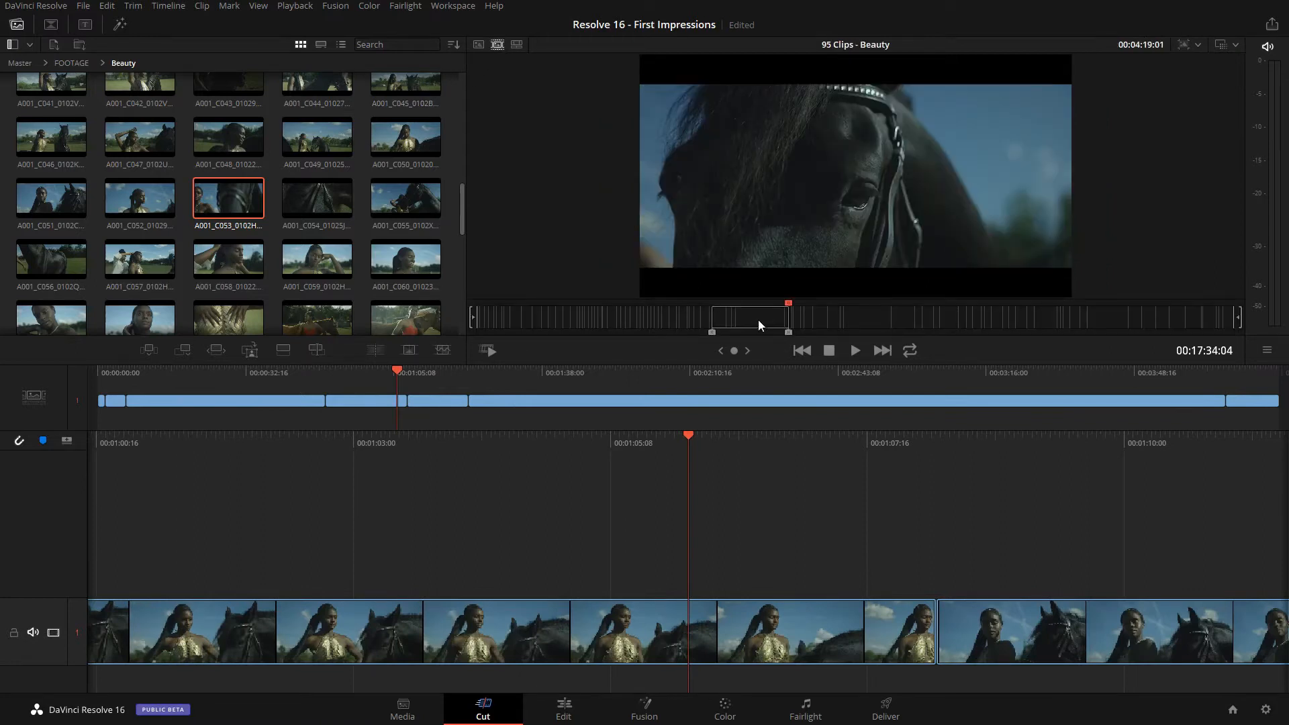
pyautogui.click(318, 198)
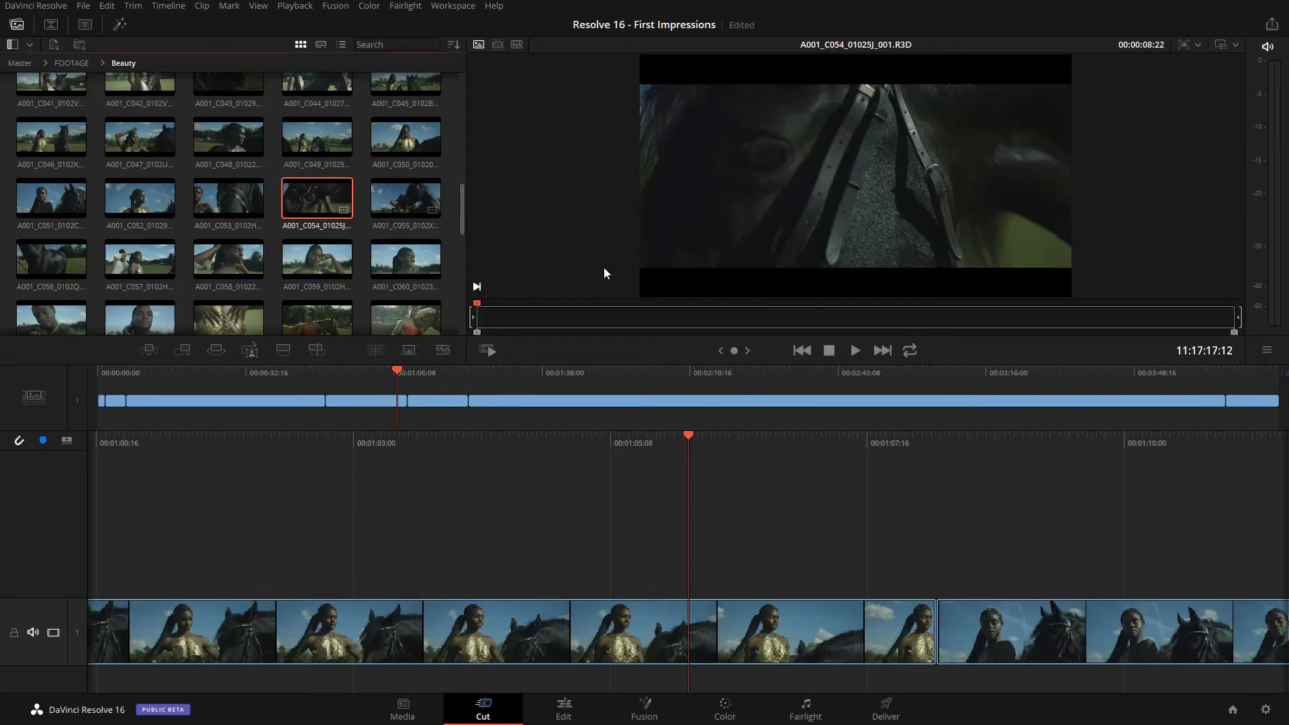
pyautogui.moveTo(557, 314); pyautogui.dragTo(491, 329)
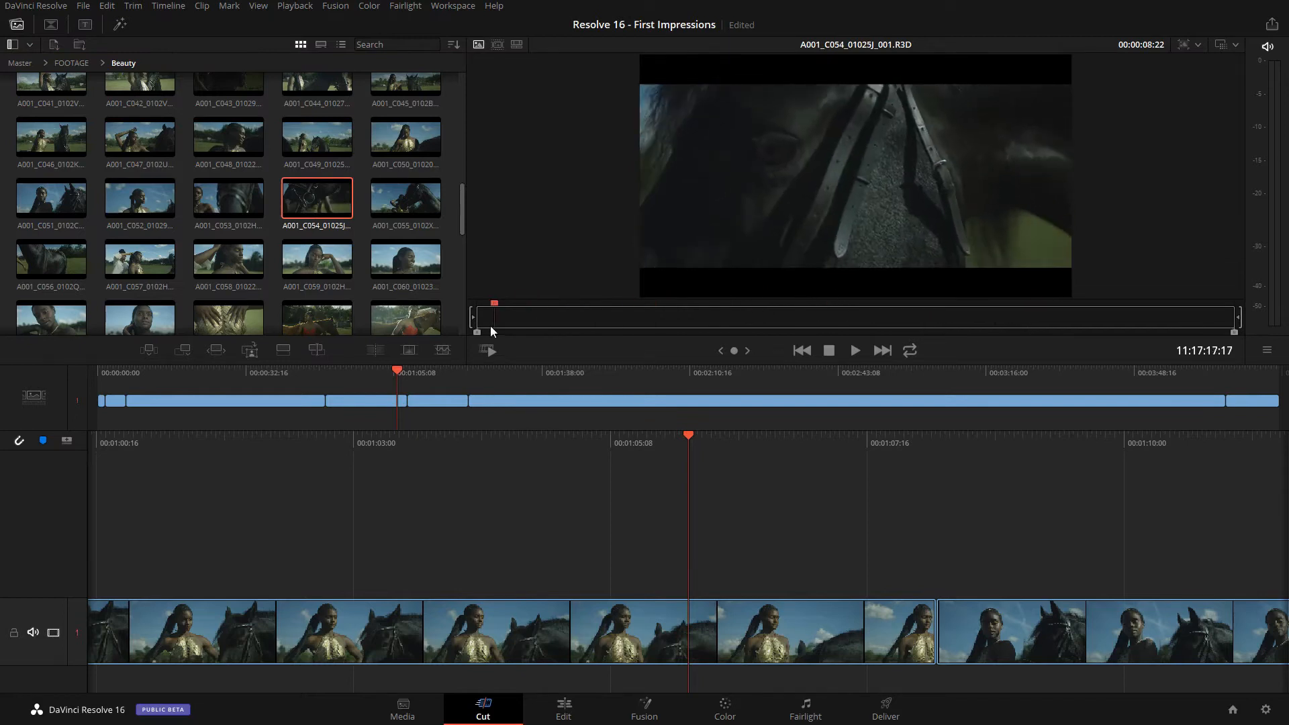
pyautogui.click(498, 44)
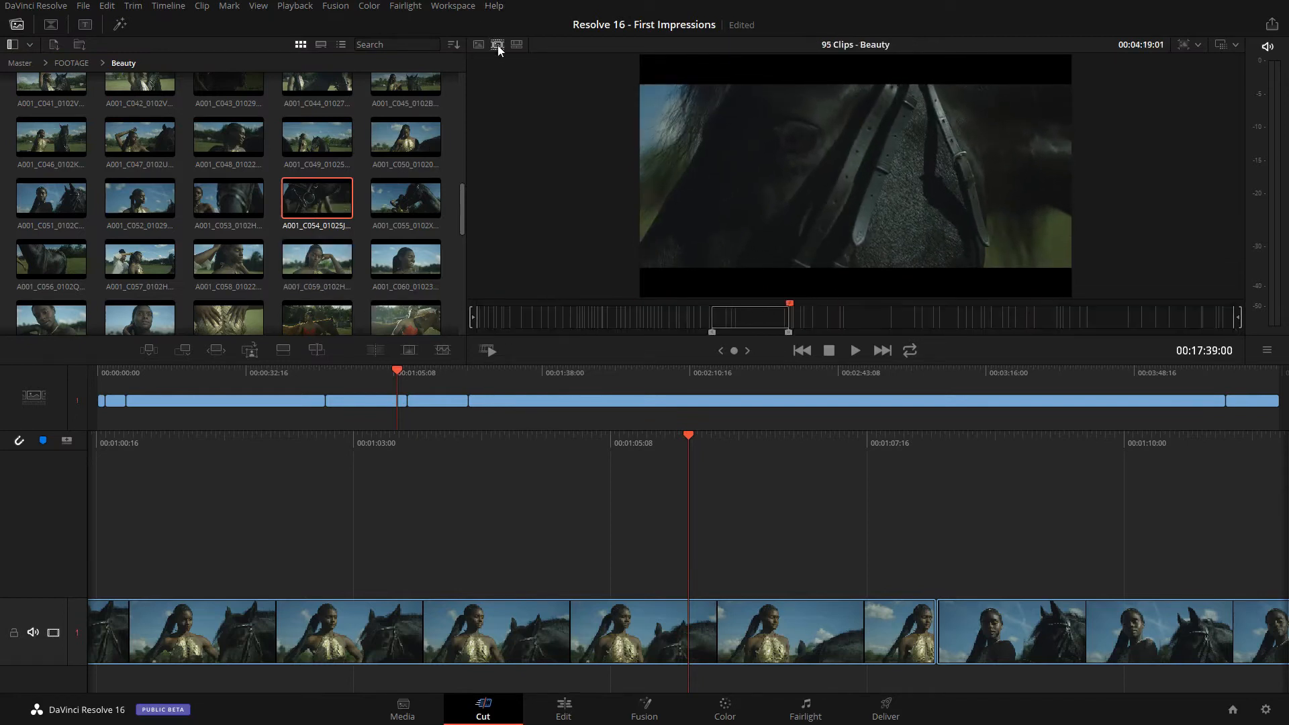
pyautogui.moveTo(502, 316); pyautogui.dragTo(888, 314)
# - Scrub through the Graffiti bin as a source tape and view the timeline on the Edit page
pyautogui.click(29, 44)
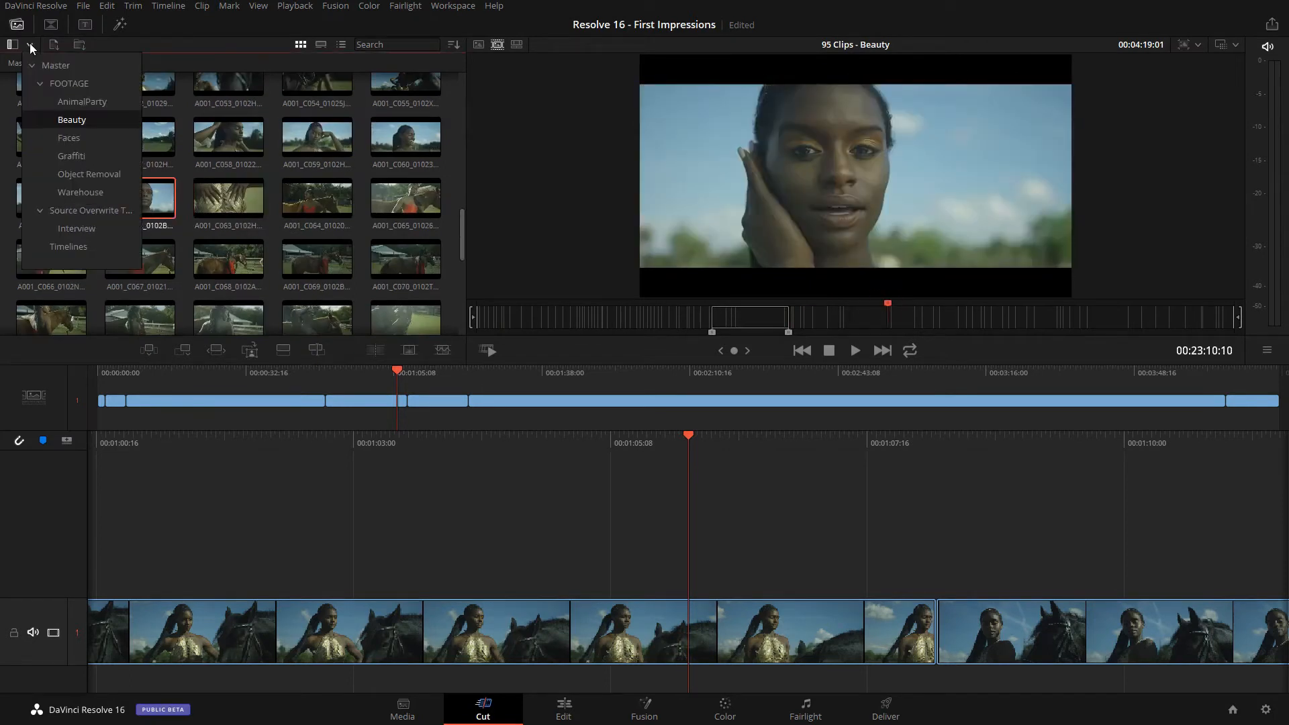
pyautogui.click(100, 157)
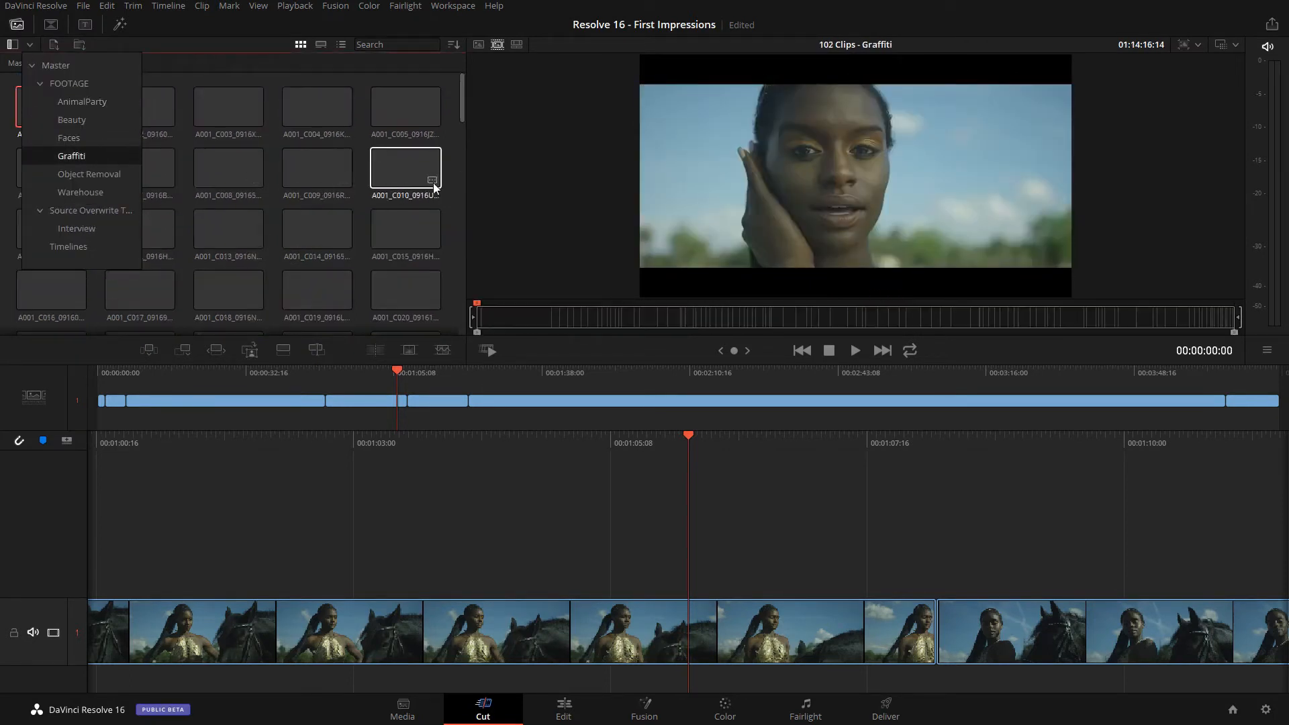
pyautogui.moveTo(505, 325); pyautogui.dragTo(1142, 321)
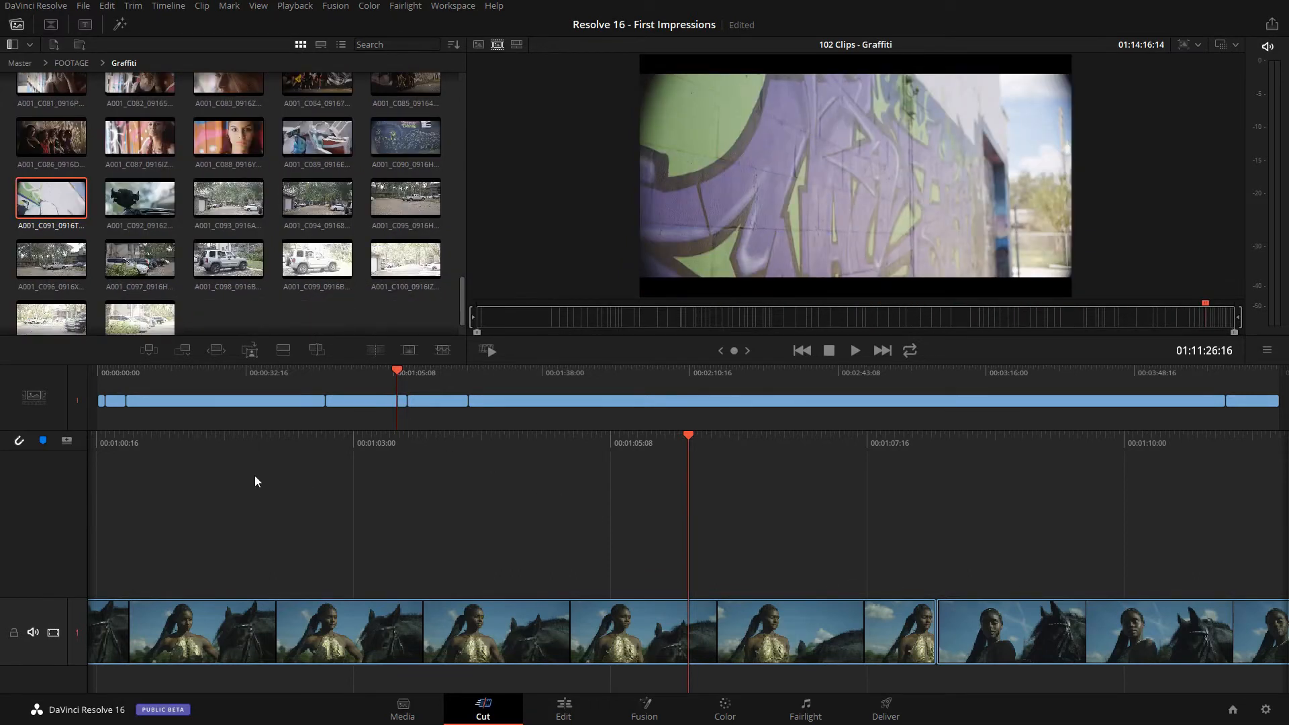
pyautogui.click(564, 708)
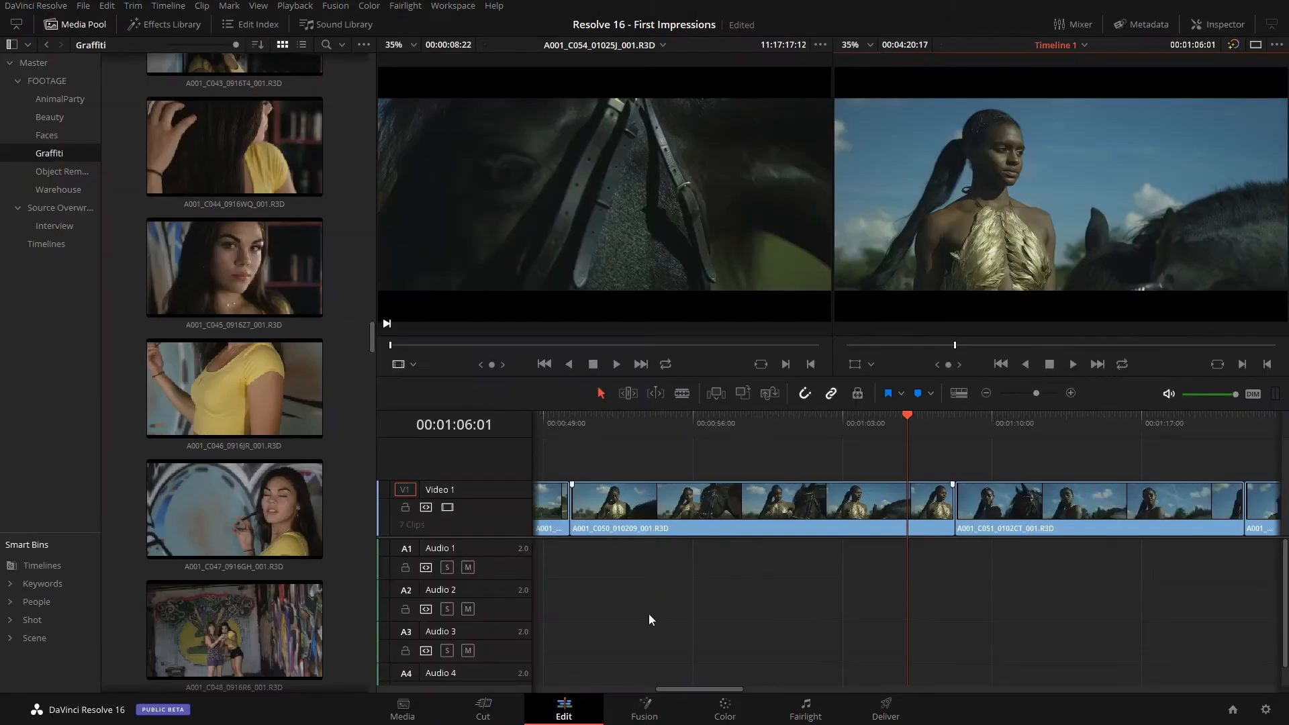
# - On the Cut page, create an empty timeline in the Source Overwrite Testing bin with custom settings, 1920 x 1080 HD at 24 fps
pyautogui.click(498, 713)
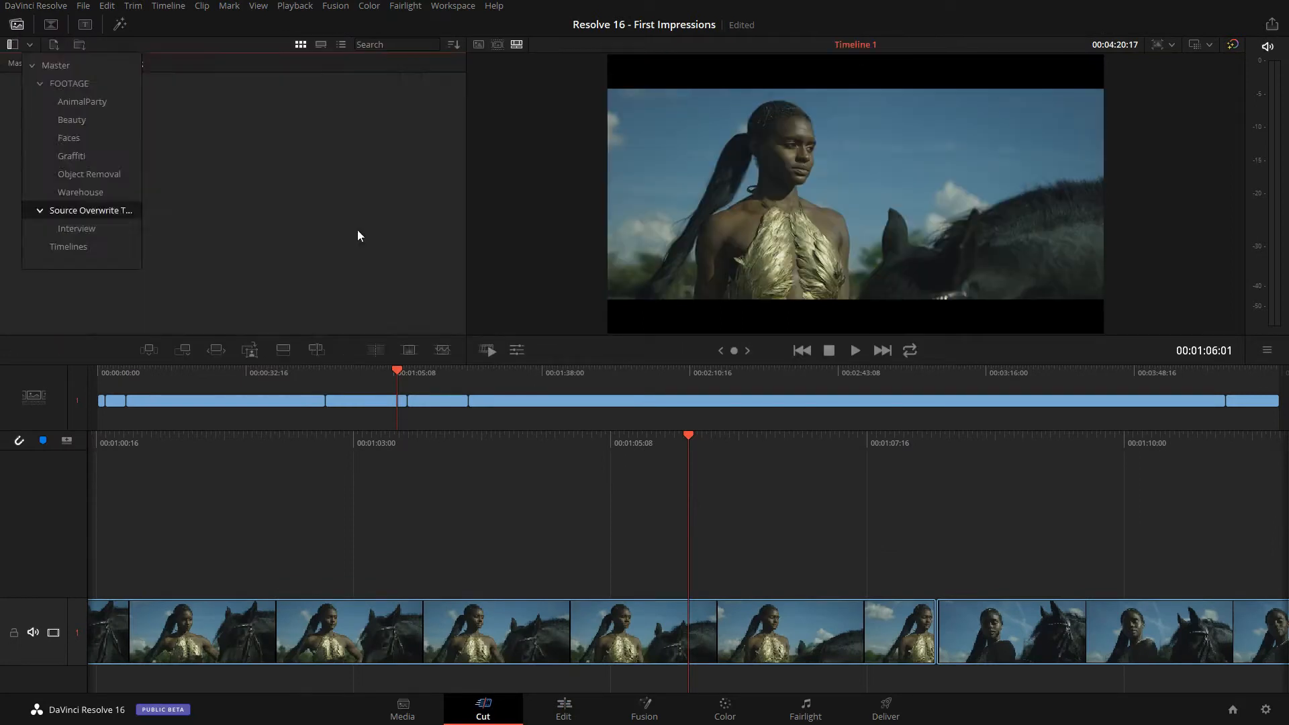
pyautogui.click(357, 229)
pyautogui.rightClick(299, 219)
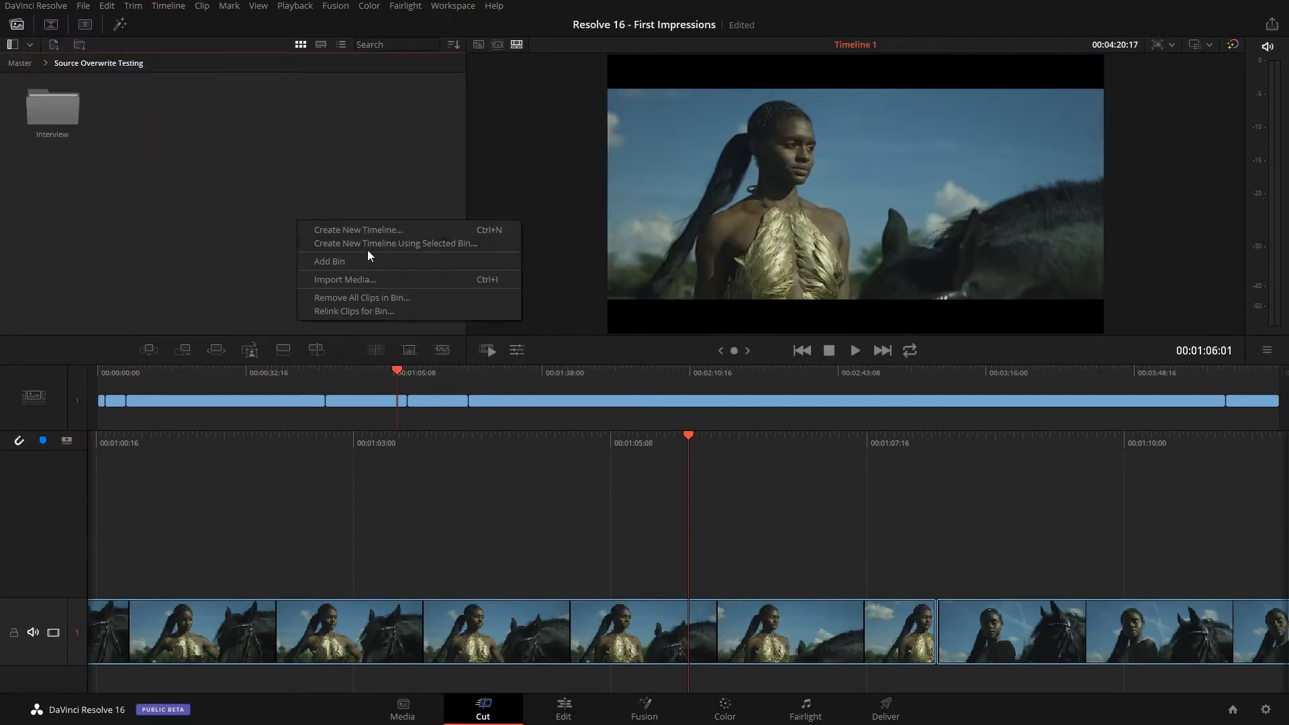
pyautogui.click(380, 231)
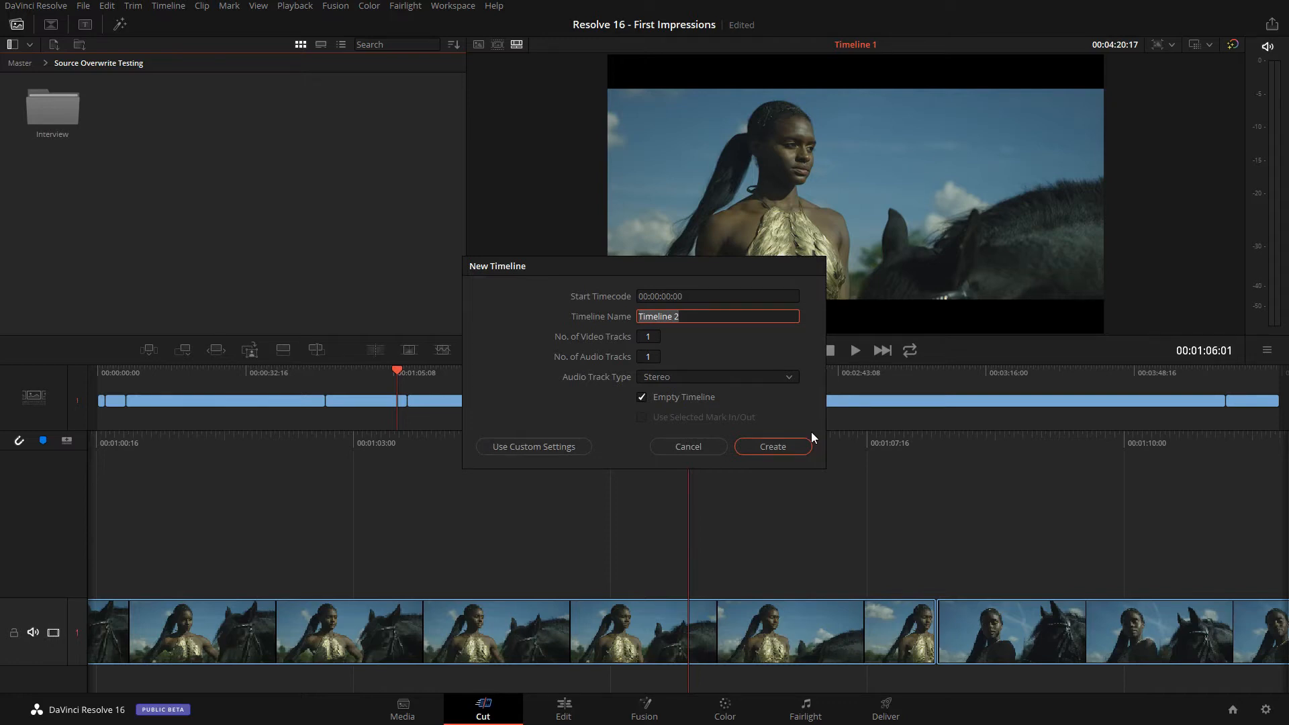
pyautogui.click(561, 445)
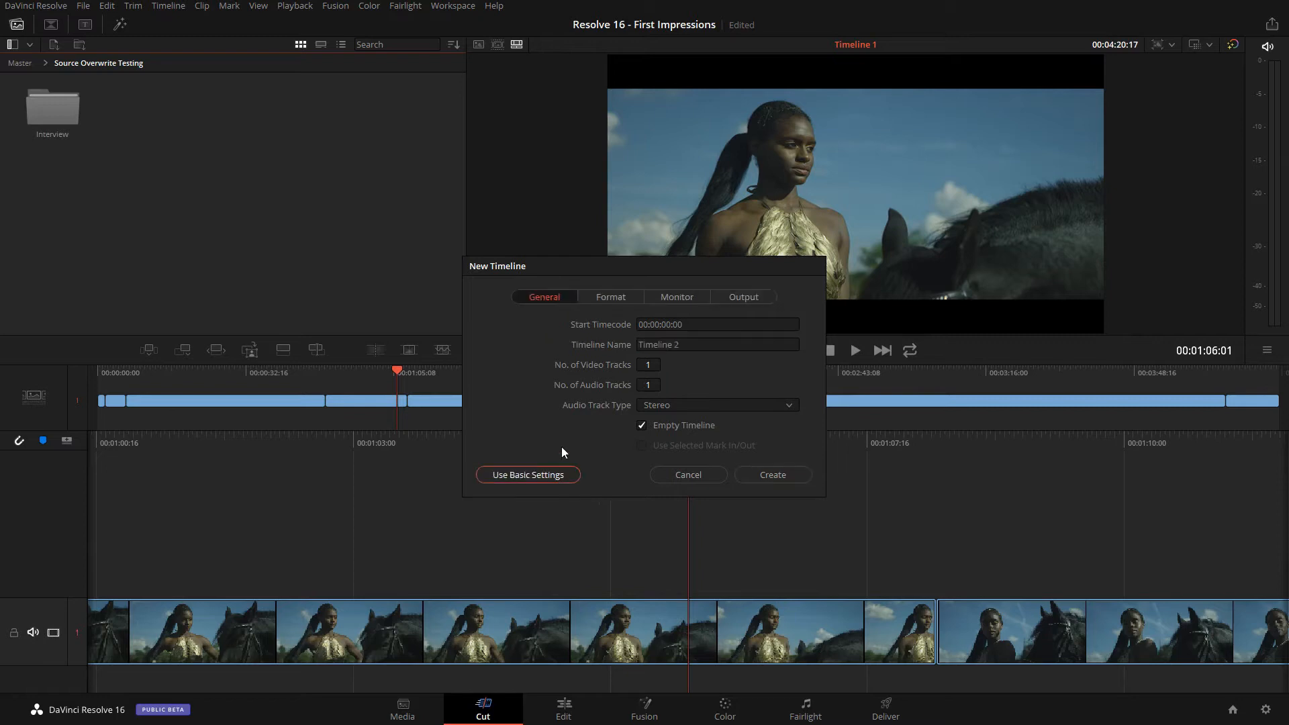
pyautogui.click(619, 300)
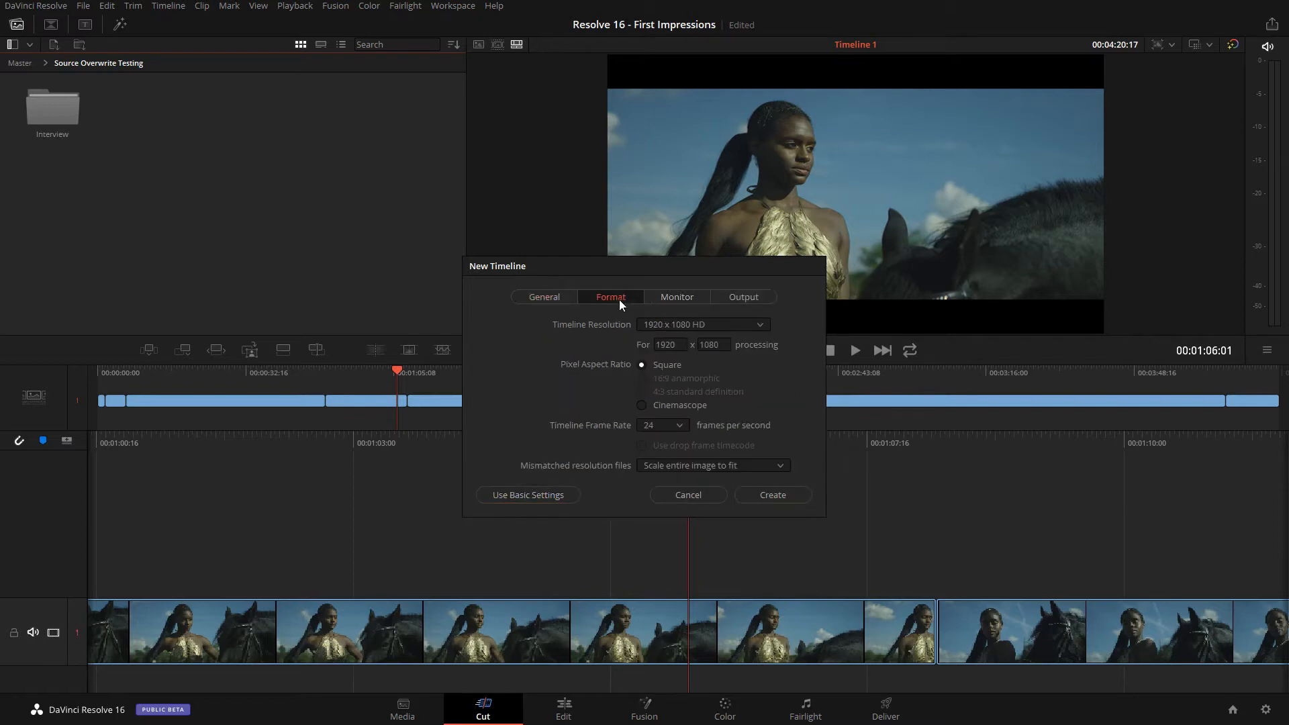
pyautogui.click(680, 427)
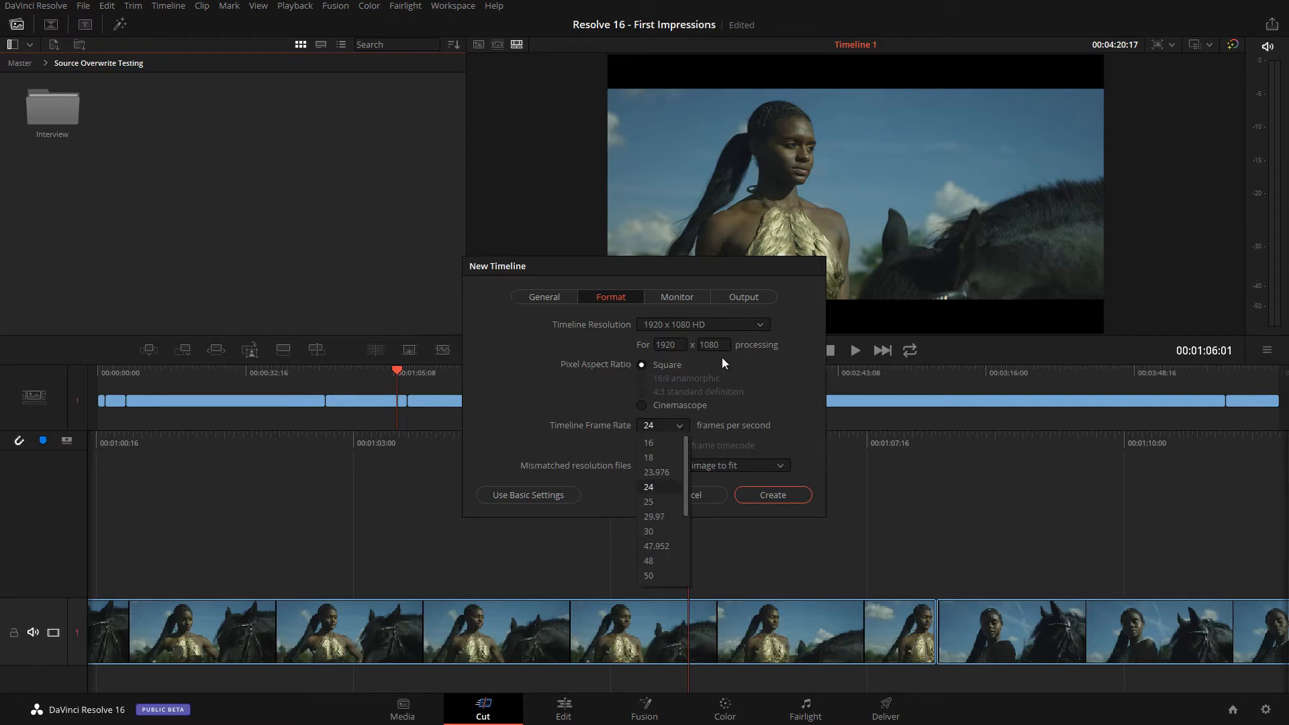
pyautogui.click(779, 498)
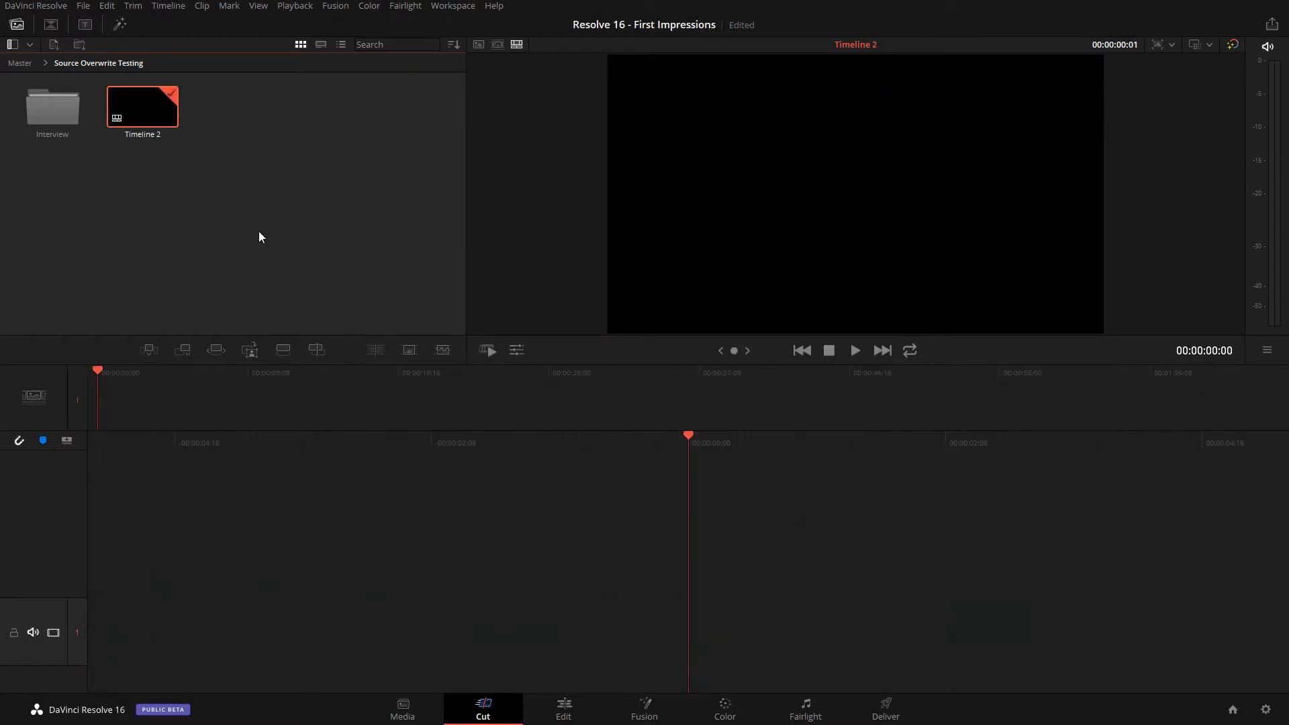
# - Open the Interview bin, put the marked Wide.mov excerpt on the timeline, and scrub through it with the audio muted
pyautogui.doubleClick(52, 107)
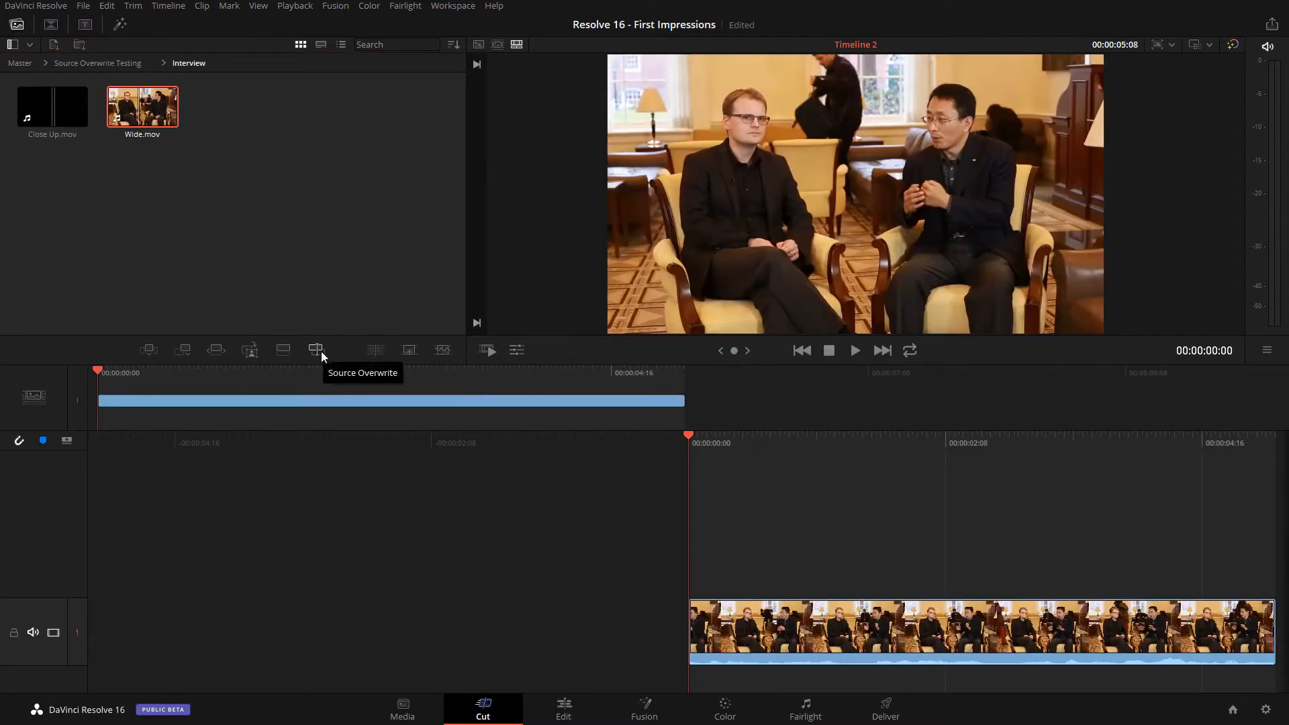
pyautogui.click(42, 113)
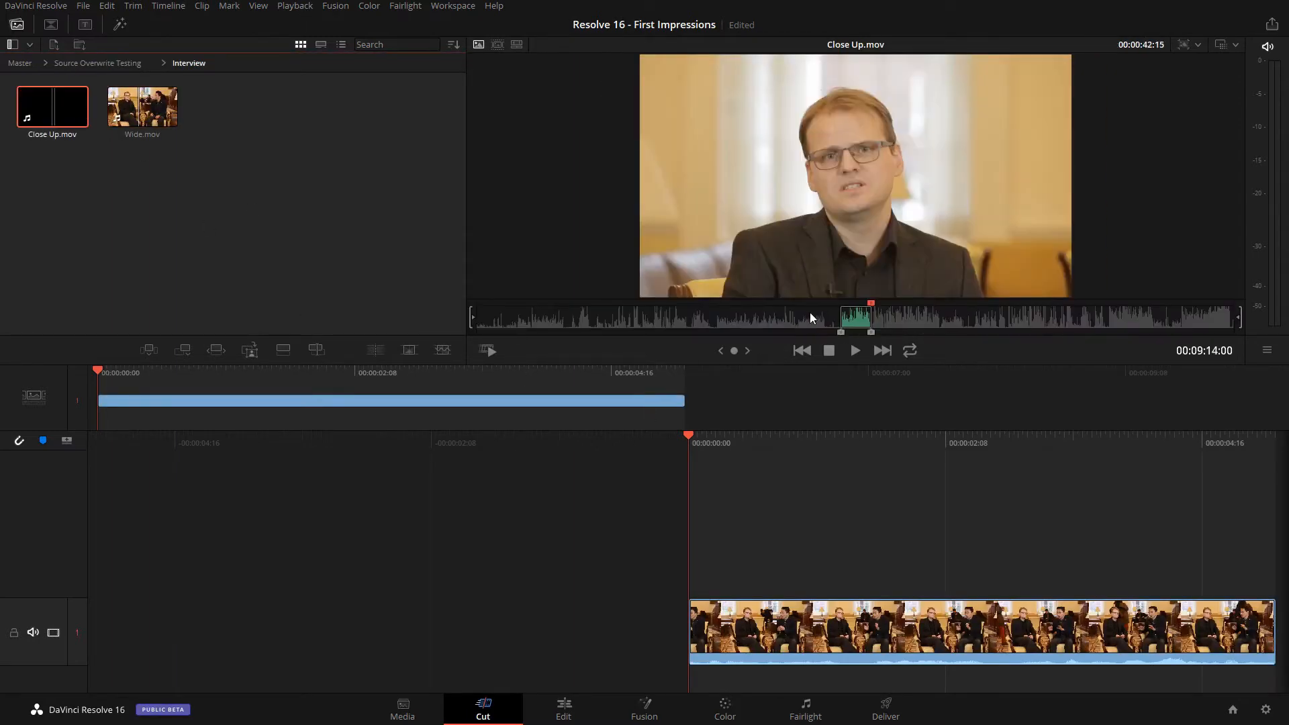
pyautogui.moveTo(880, 445); pyautogui.dragTo(1139, 441)
pyautogui.moveTo(474, 401); pyautogui.dragTo(492, 372)
pyautogui.click(1267, 46)
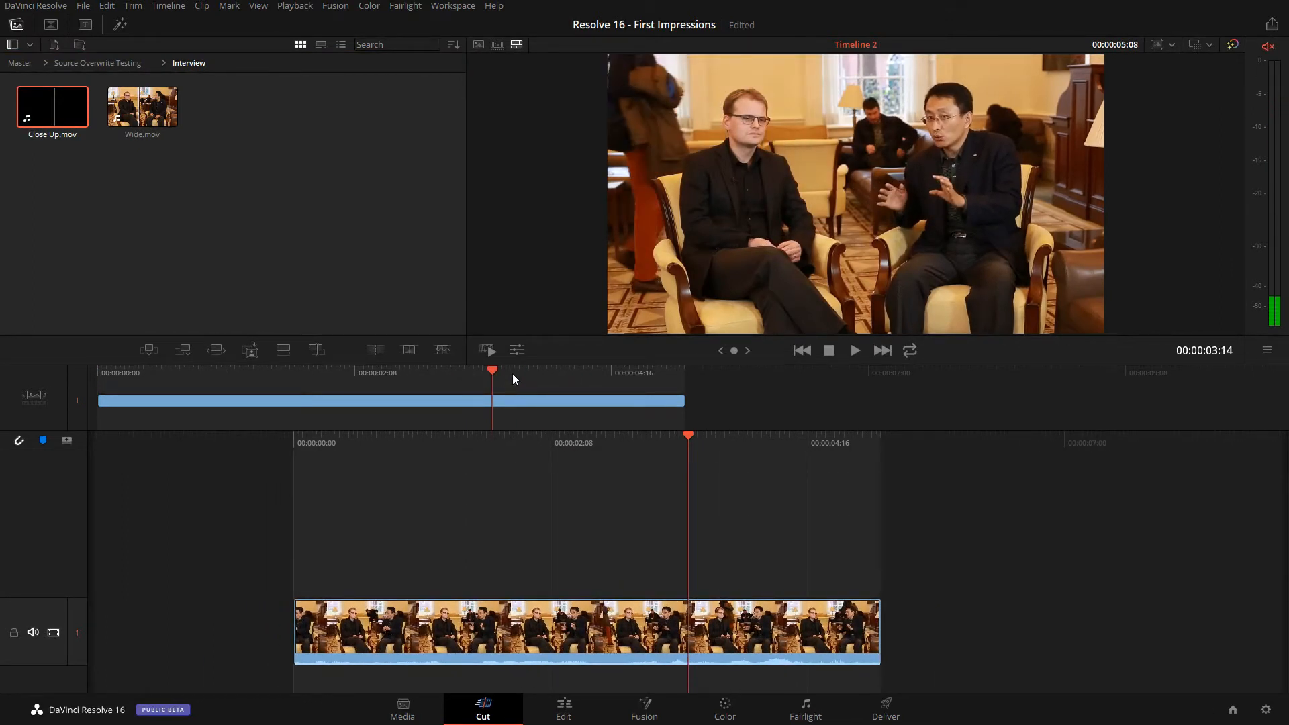
pyautogui.moveTo(512, 373); pyautogui.dragTo(378, 377)
pyautogui.click(129, 118)
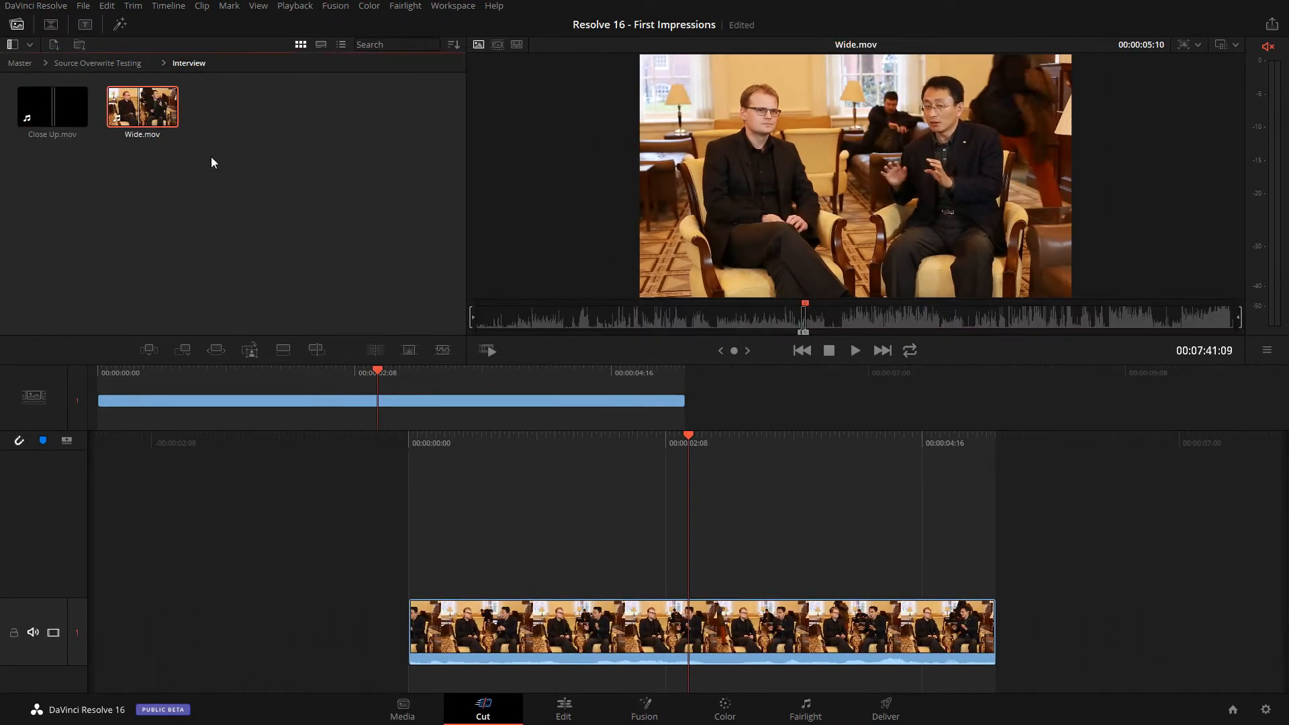
# - Mark Close Up.mov from about 00:12:37:25 to 00:13:40:04 and try a Source Overwrite with that range
pyautogui.press('Left')
pyautogui.moveTo(869, 313); pyautogui.dragTo(1016, 309)
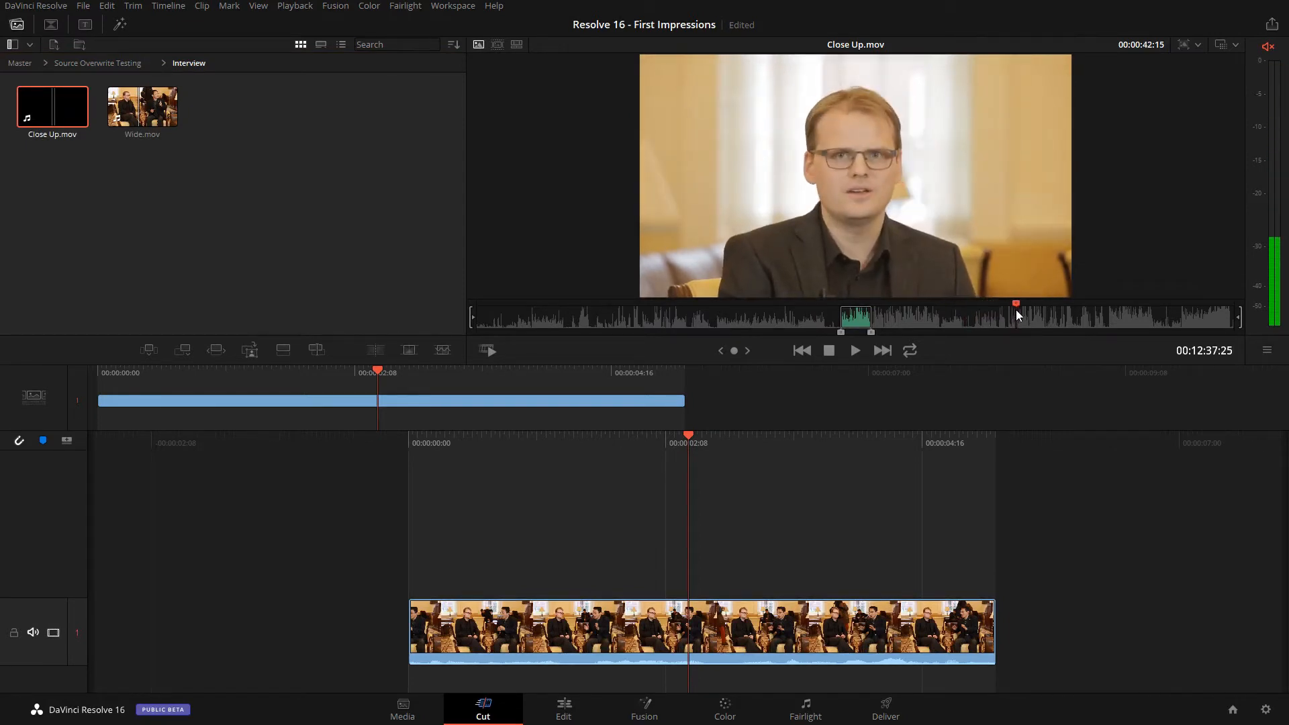
pyautogui.press('i')
pyautogui.click(1060, 314)
pyautogui.press('o')
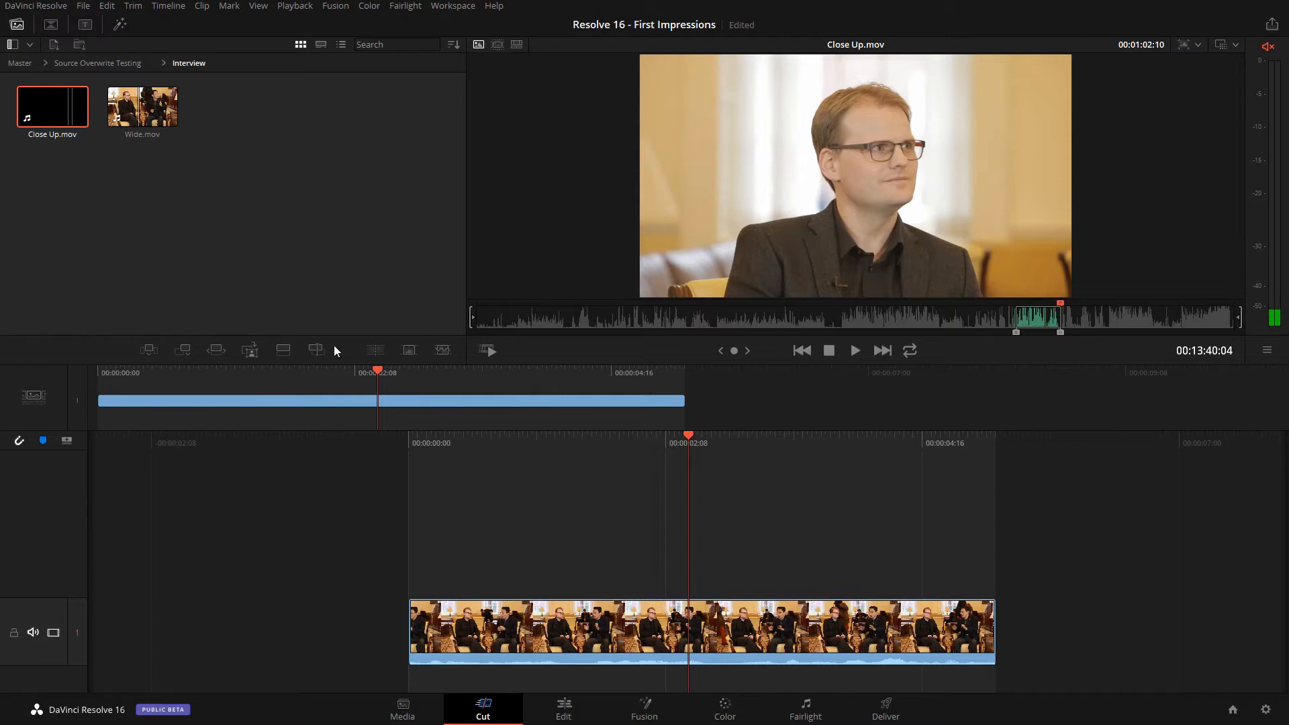
pyautogui.click(319, 358)
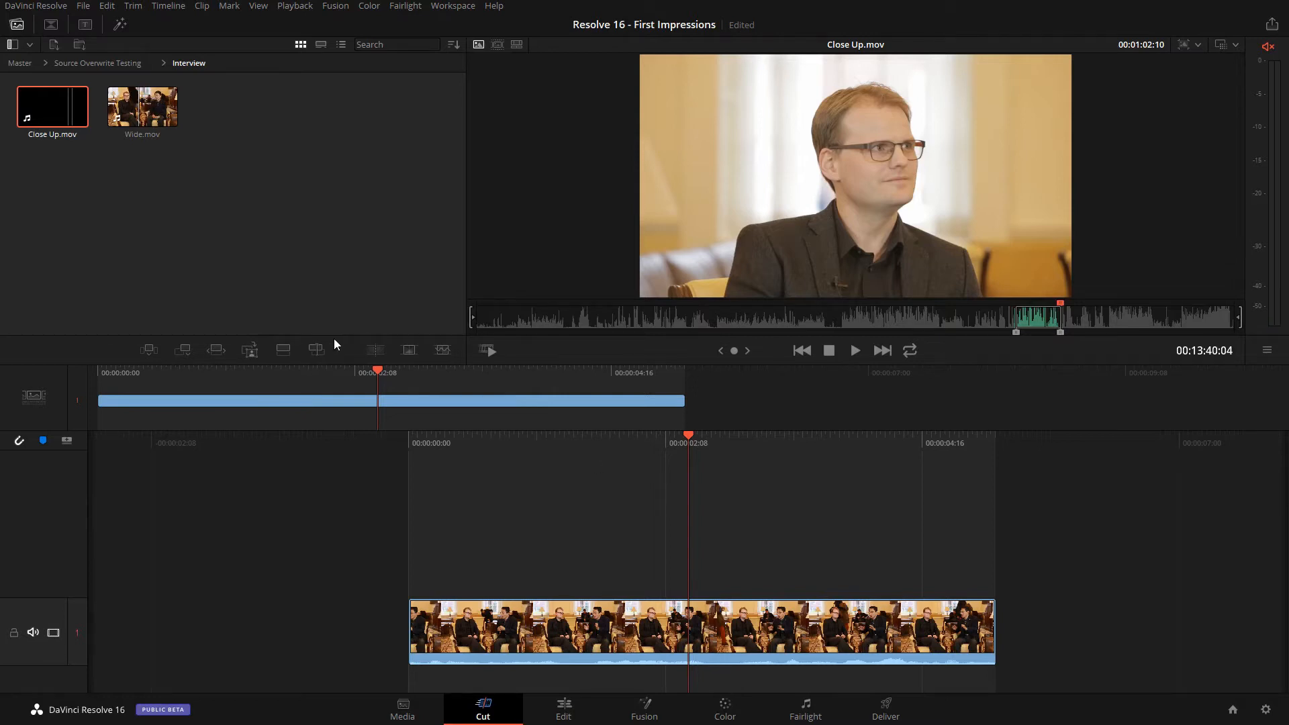
# - Delete the short Wide.mov excerpt from the timeline and add the full-length Wide.mov clip in its place
pyautogui.click(922, 655)
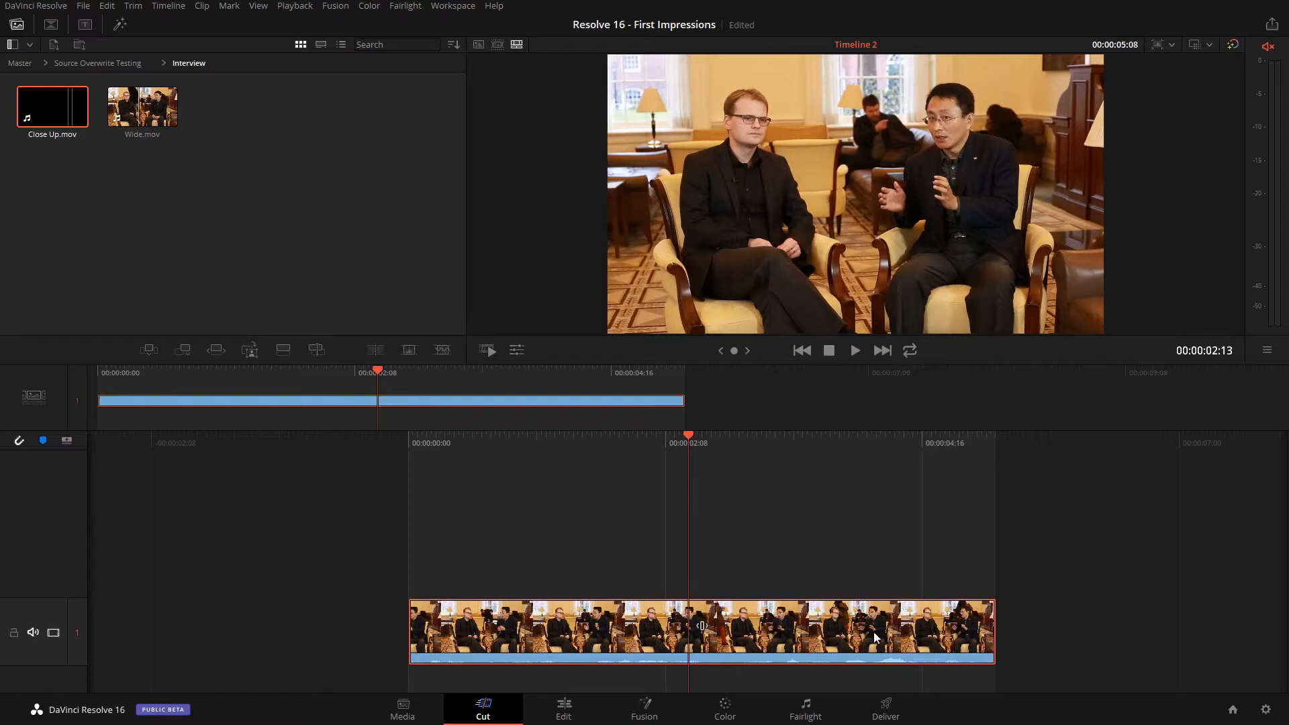
pyautogui.press('Delete')
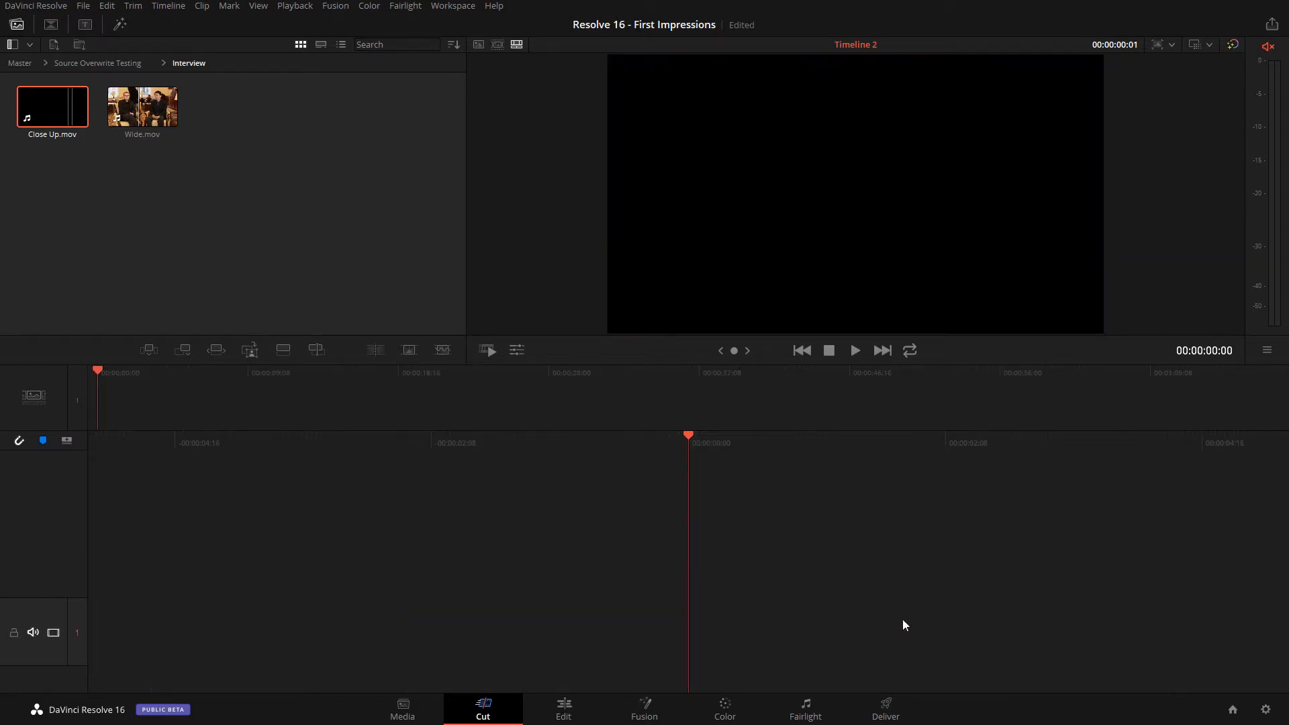
pyautogui.click(144, 121)
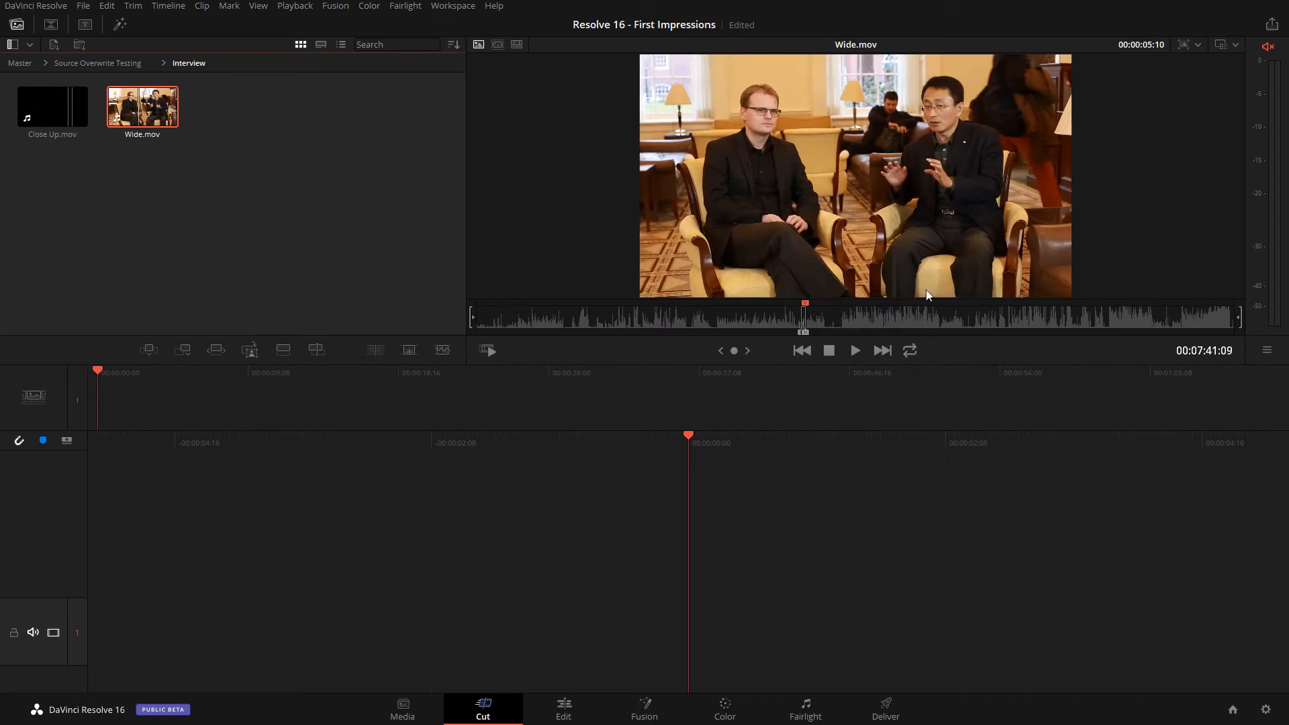
pyautogui.moveTo(901, 247)
pyautogui.mouseDown()
pyautogui.moveTo(536, 273)
pyautogui.moveTo(151, 114)
pyautogui.moveTo(631, 632)
pyautogui.moveTo(645, 623)
pyautogui.mouseUp()
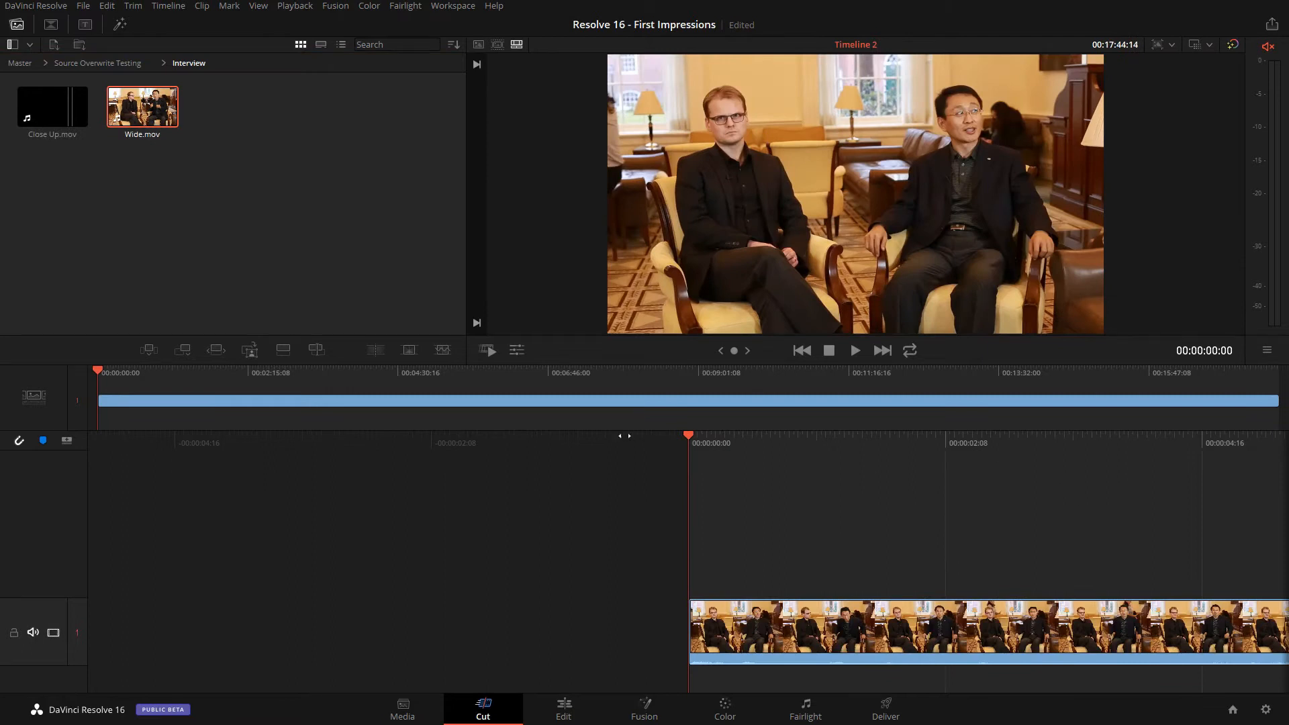
# - Source Overwrite the marked Close Up.mov range above the full Wide.mov clip and scrub over the edit
pyautogui.click(668, 386)
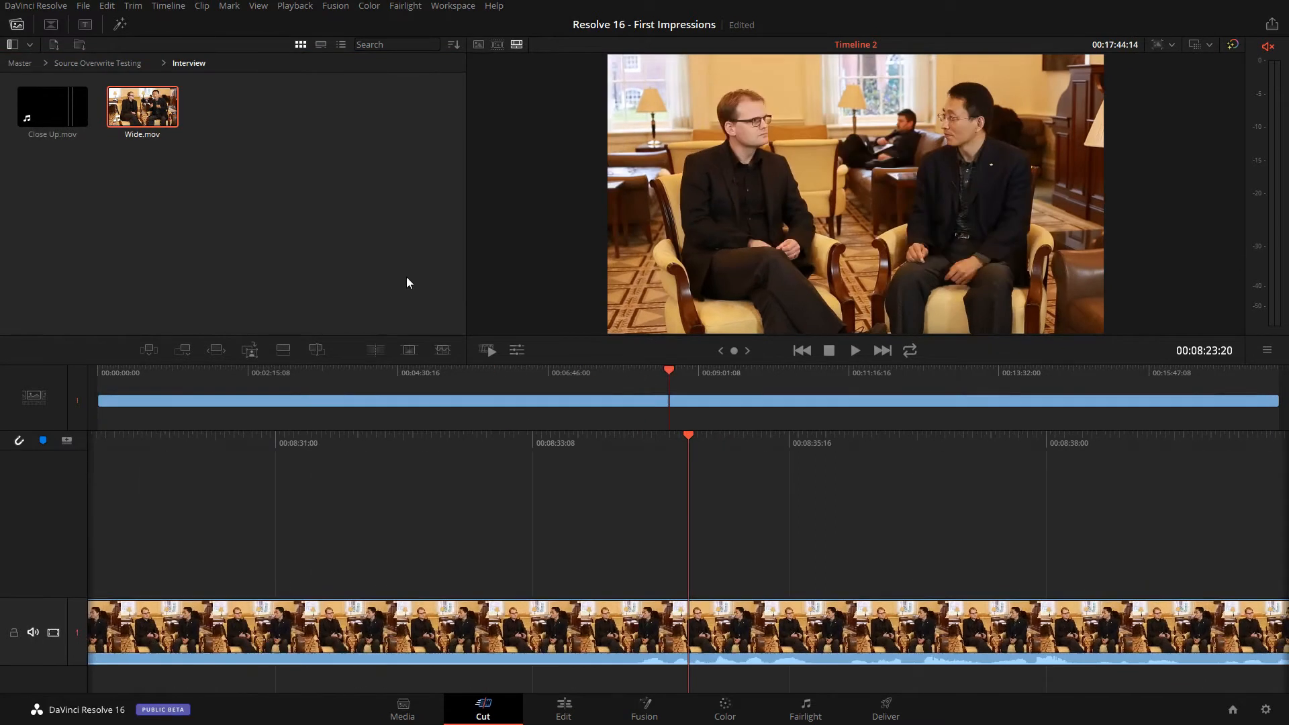
pyautogui.doubleClick(50, 102)
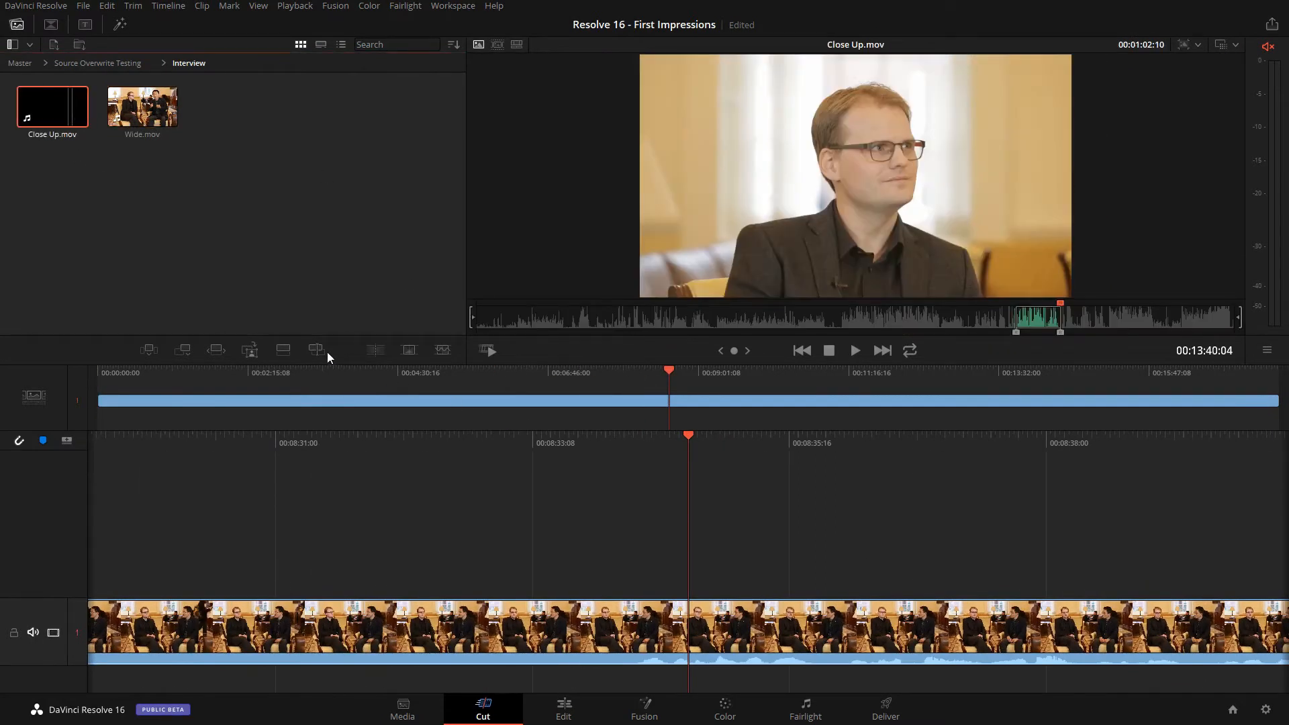
pyautogui.click(316, 349)
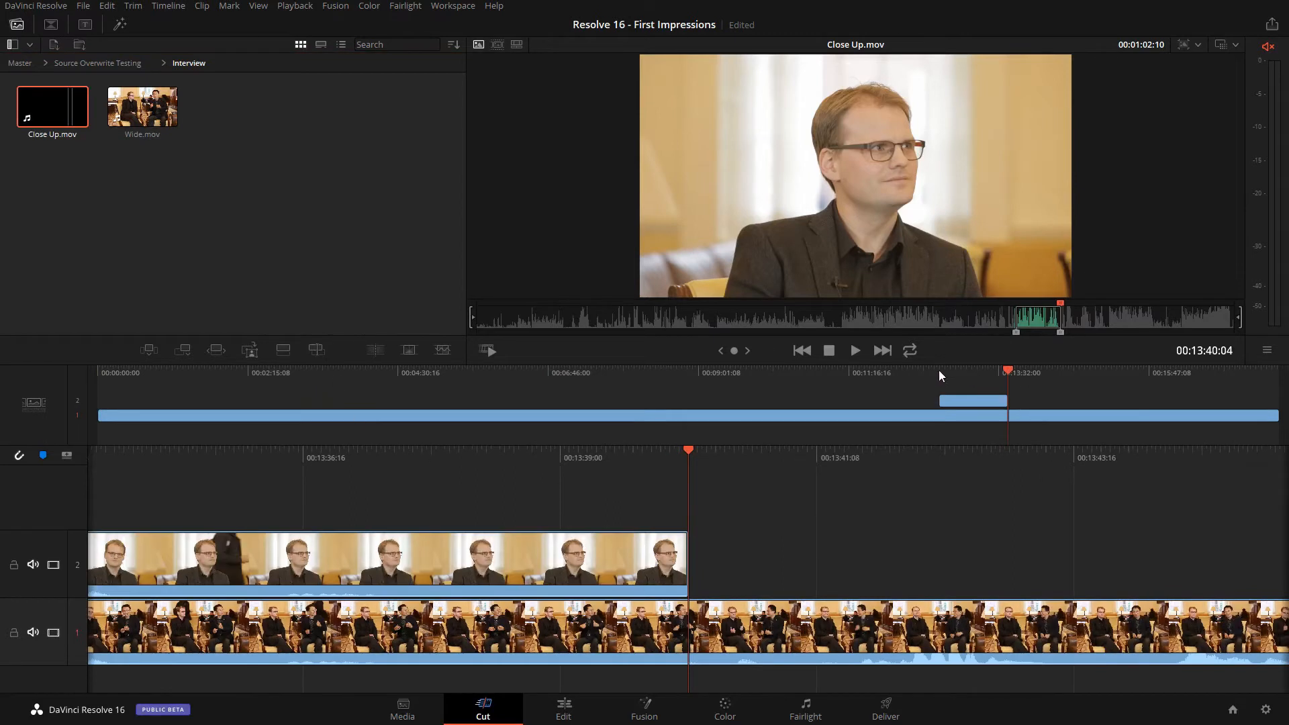
pyautogui.moveTo(939, 370); pyautogui.dragTo(983, 371)
pyautogui.moveTo(1012, 369); pyautogui.dragTo(930, 374)
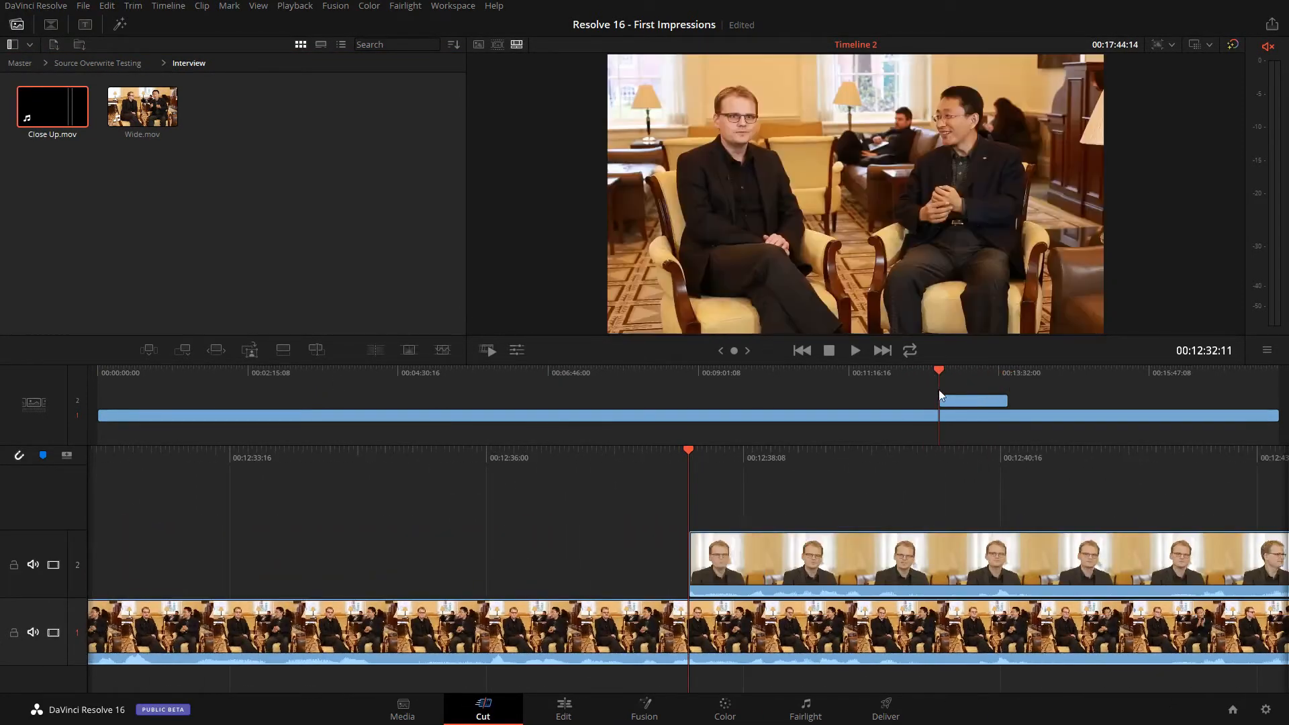
# - Trim the start of the close-up clip on track 2 to about 00:12:40:07
pyautogui.moveTo(678, 454); pyautogui.dragTo(397, 509)
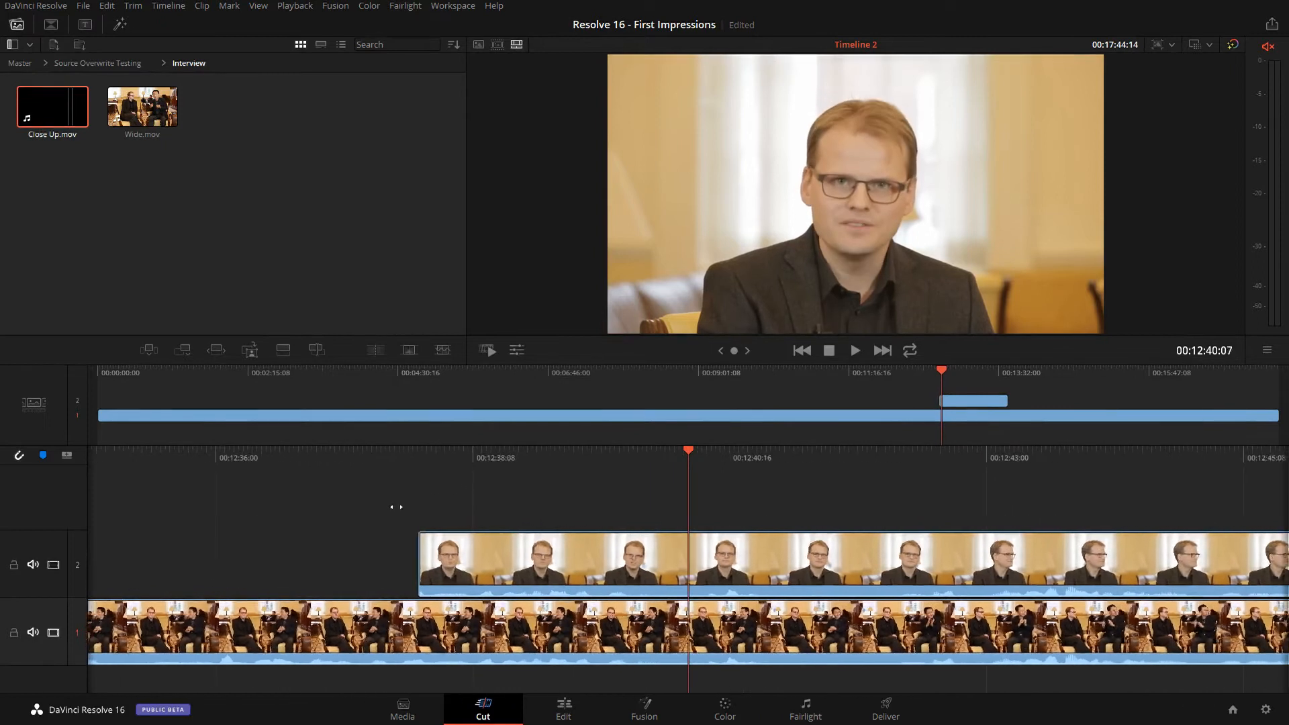
pyautogui.moveTo(426, 561); pyautogui.dragTo(685, 564)
pyautogui.moveTo(672, 459)
pyautogui.mouseDown()
pyautogui.moveTo(740, 463)
pyautogui.moveTo(693, 469)
pyautogui.mouseUp()
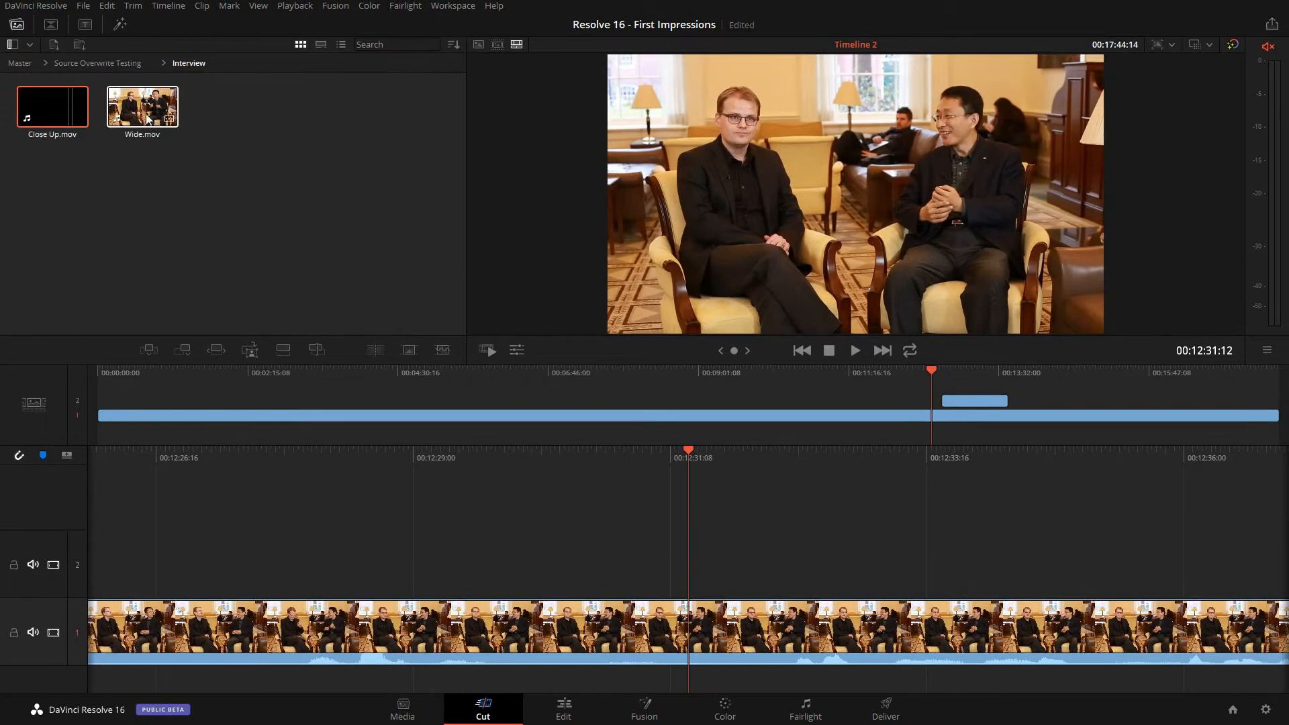
# - Mark the timeline from about 00:08:06:07 to 00:08:09:11 and split the Wide.mov clip at the end of that range
pyautogui.click(146, 109)
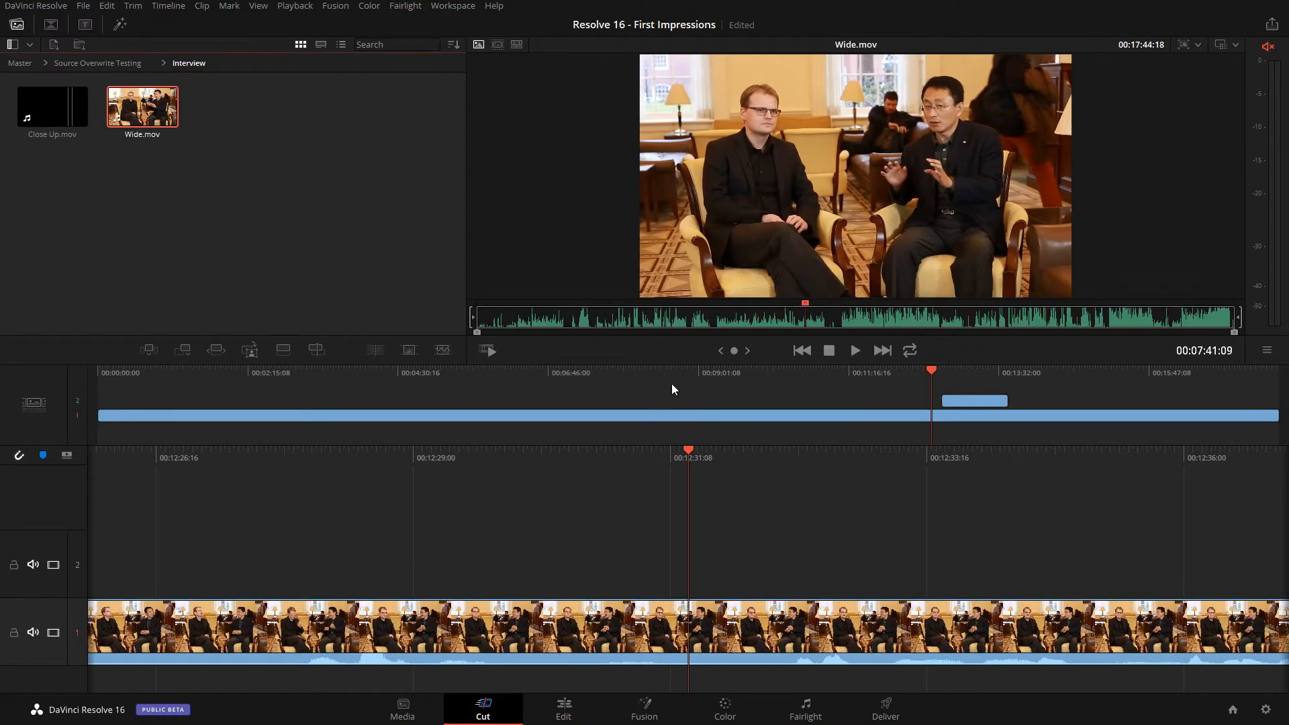
pyautogui.moveTo(671, 388); pyautogui.dragTo(637, 396)
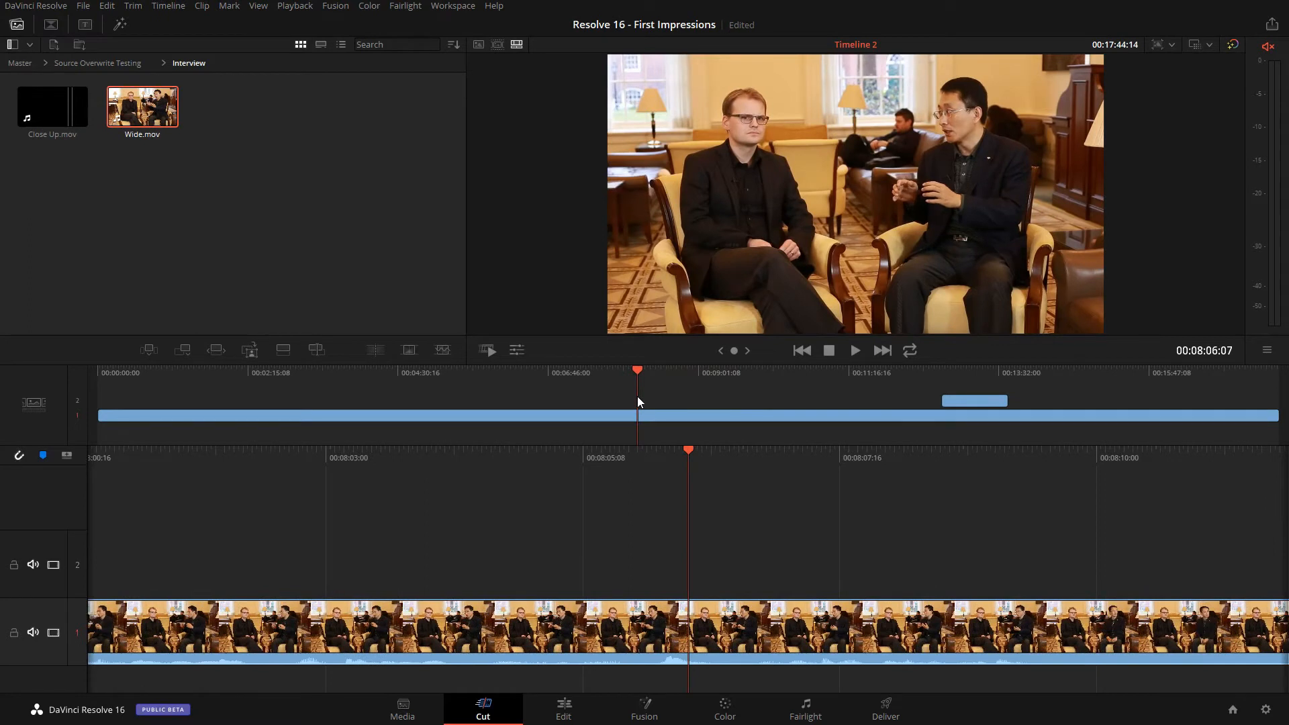
pyautogui.press('space')
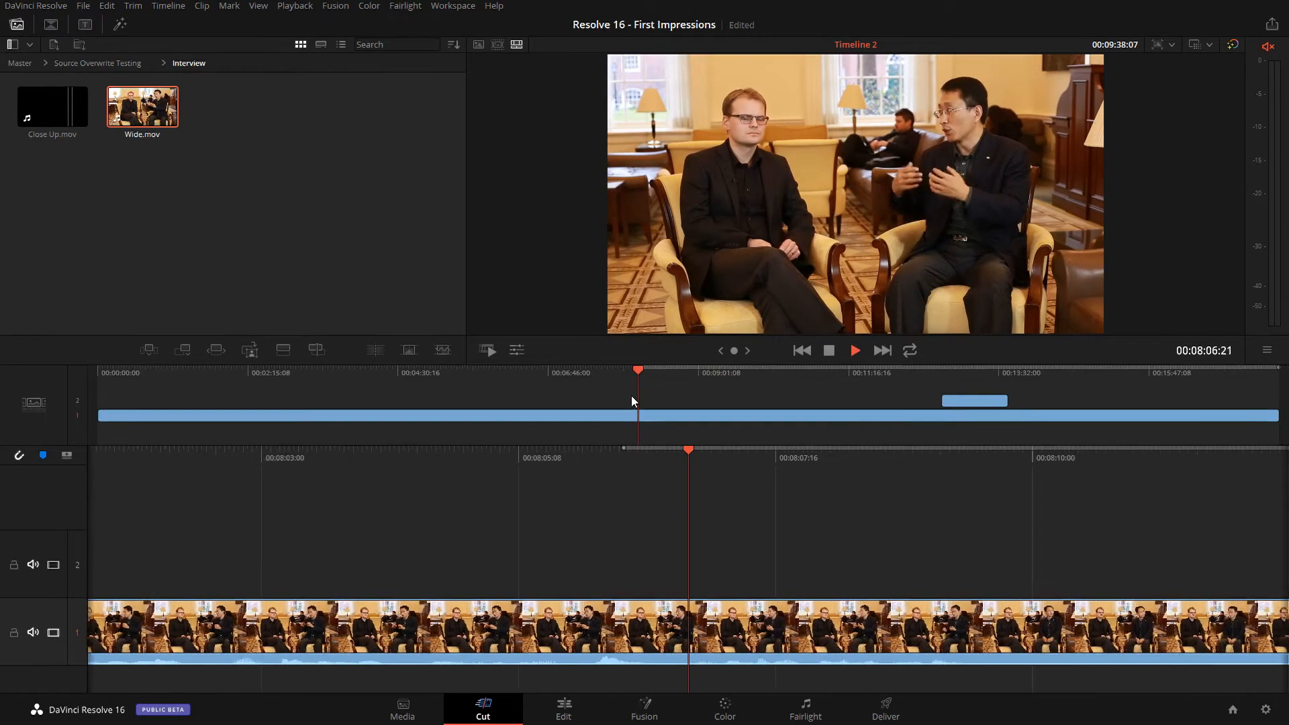
pyautogui.press('space')
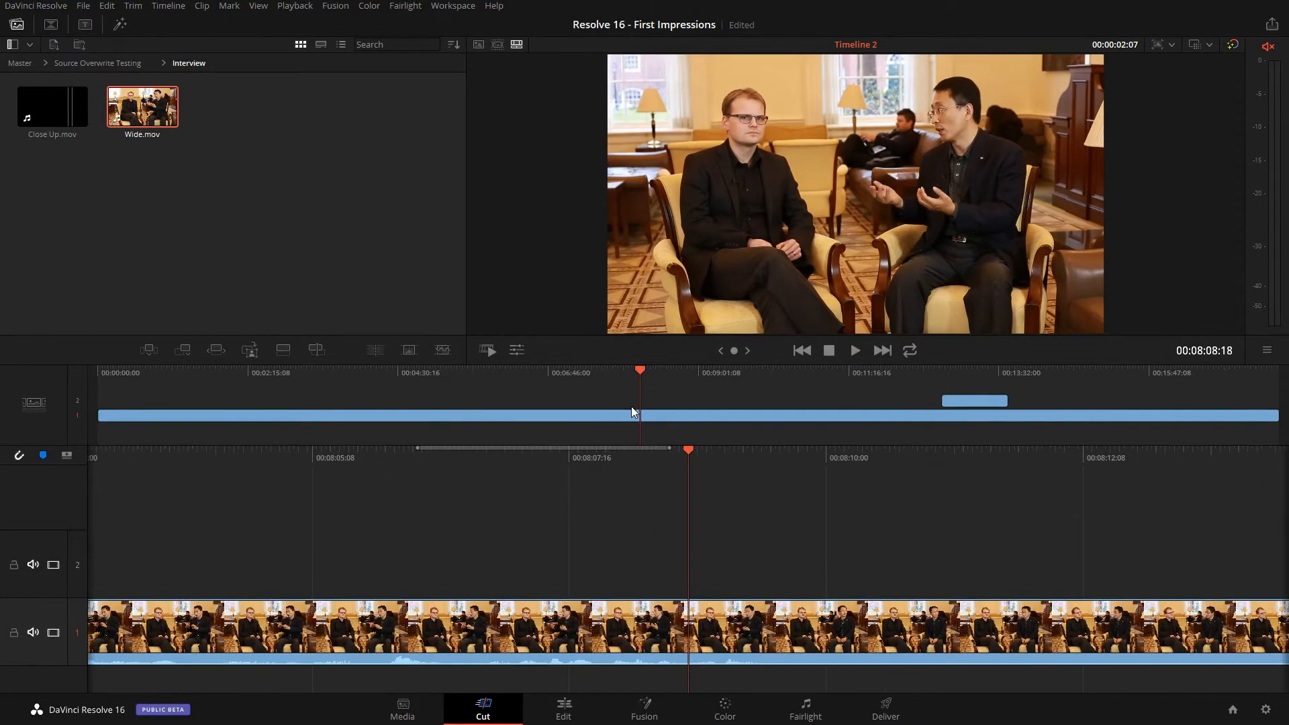
pyautogui.press('space')
pyautogui.press('space')
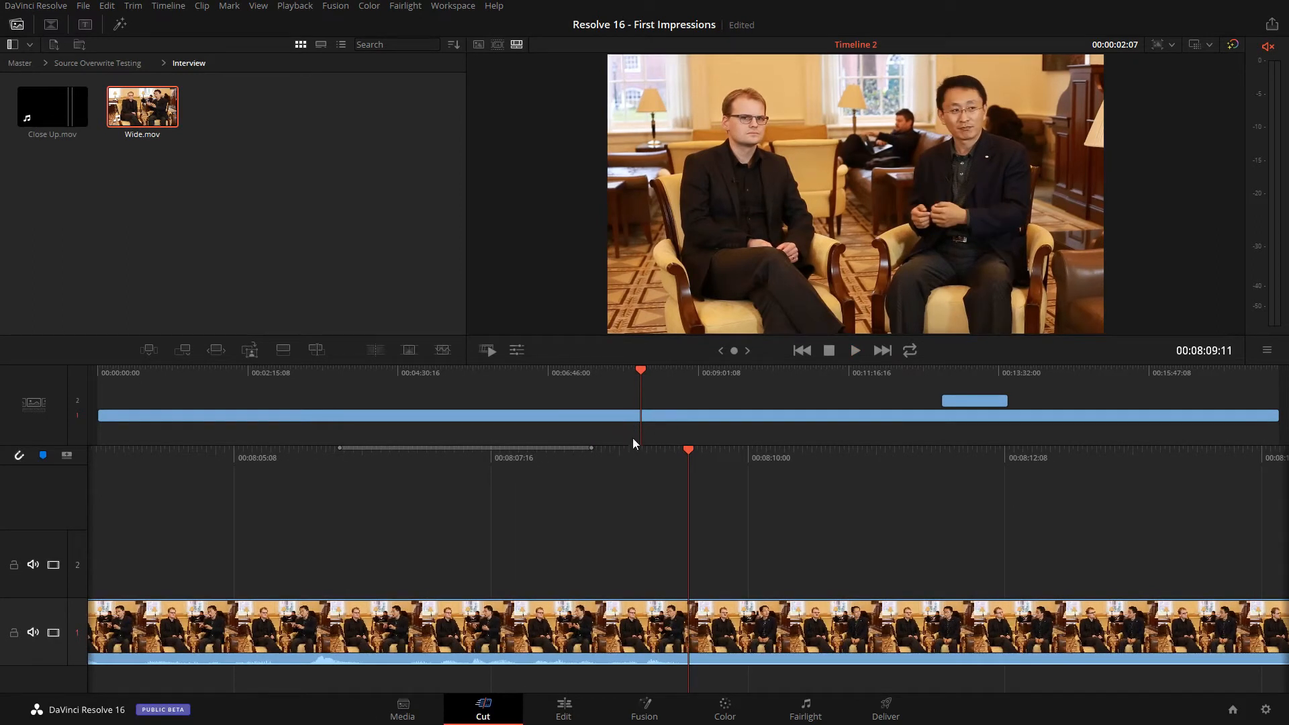
pyautogui.press('o')
pyautogui.hotkey('ctrl', 'b')
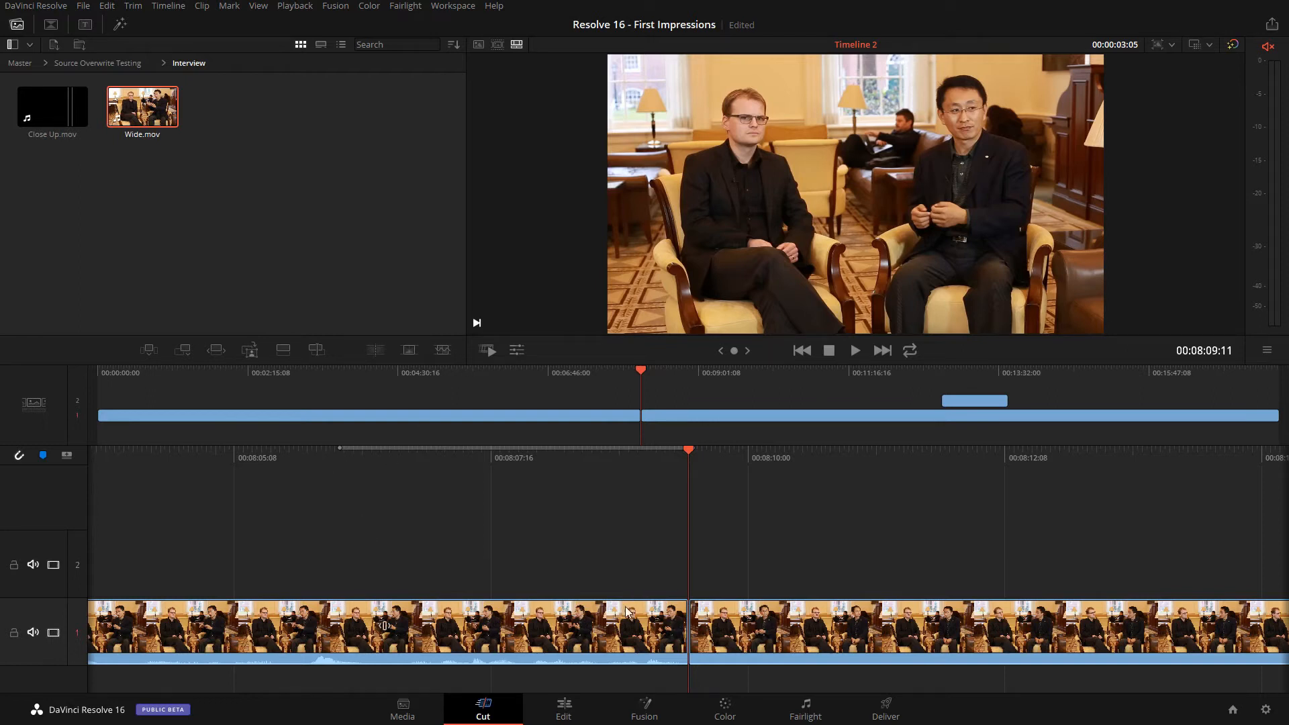
# - Mark a range of about 3 seconds in the source clip Wide.mov, ending at 00:07:43:22
pyautogui.doubleClick(153, 123)
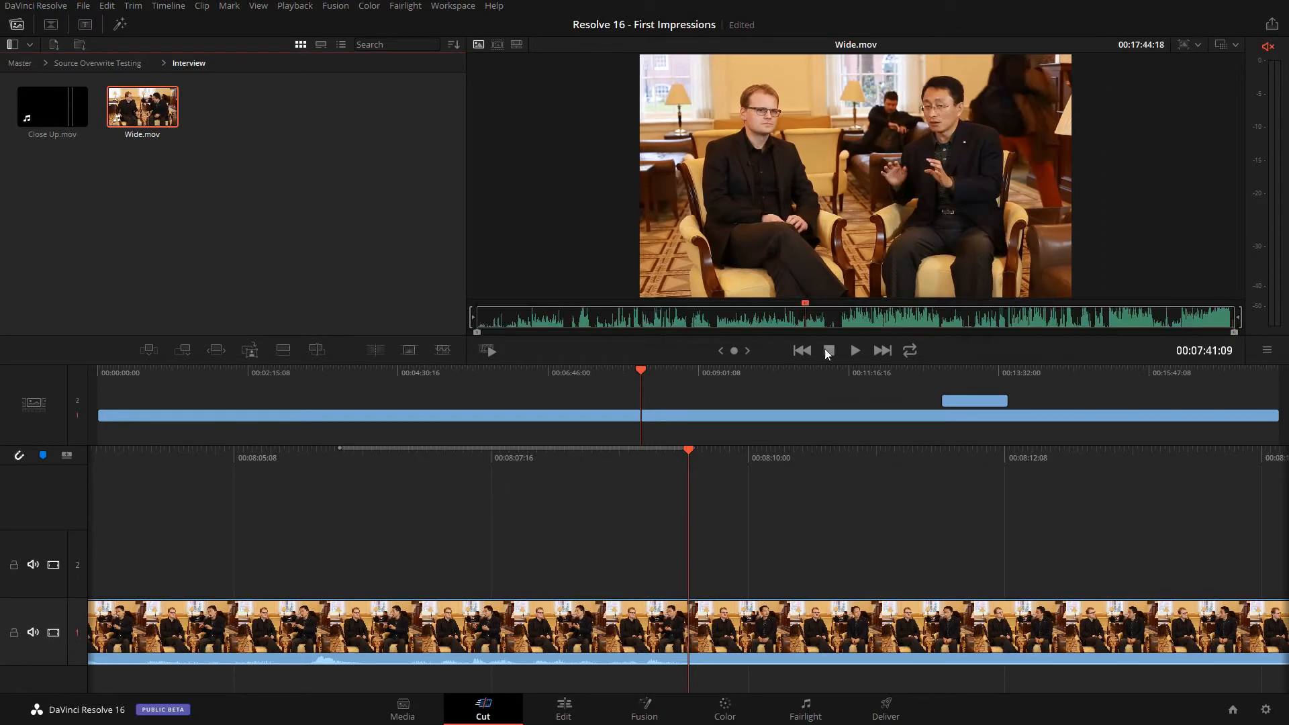
pyautogui.moveTo(784, 311); pyautogui.dragTo(802, 320)
pyautogui.press('i')
pyautogui.press('space')
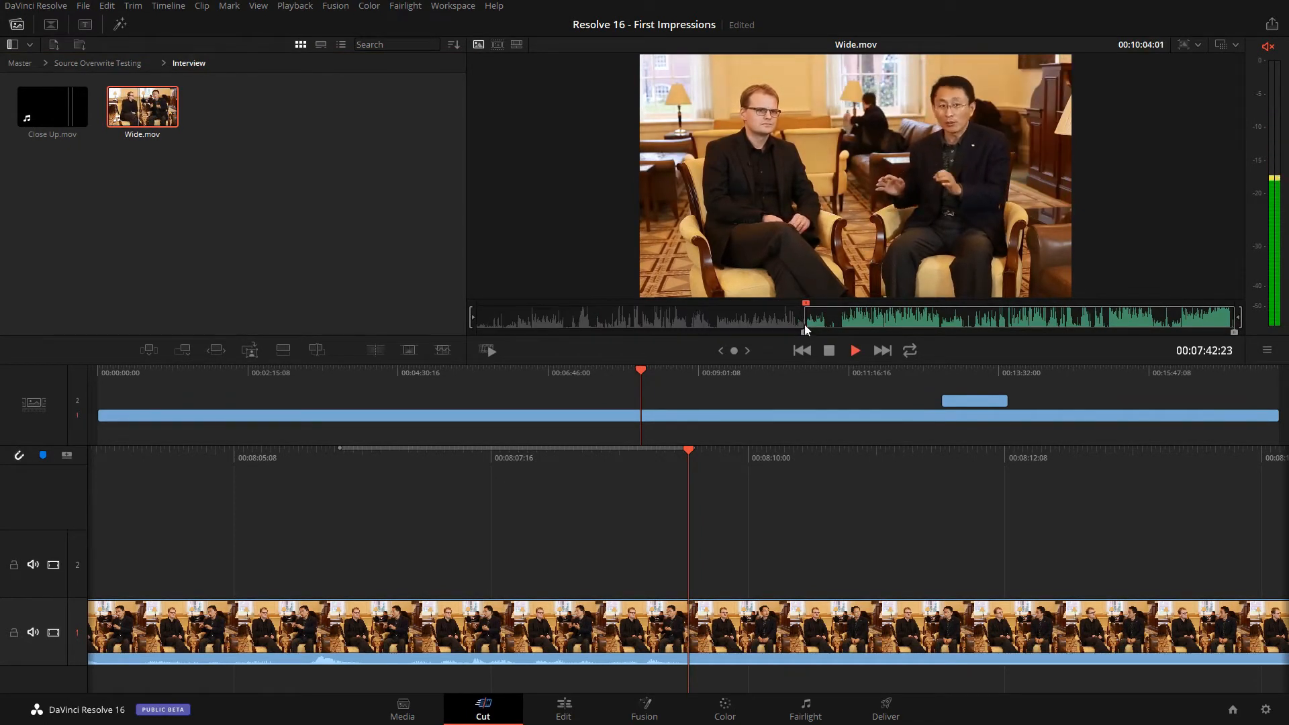
pyautogui.press('o')
pyautogui.press('space')
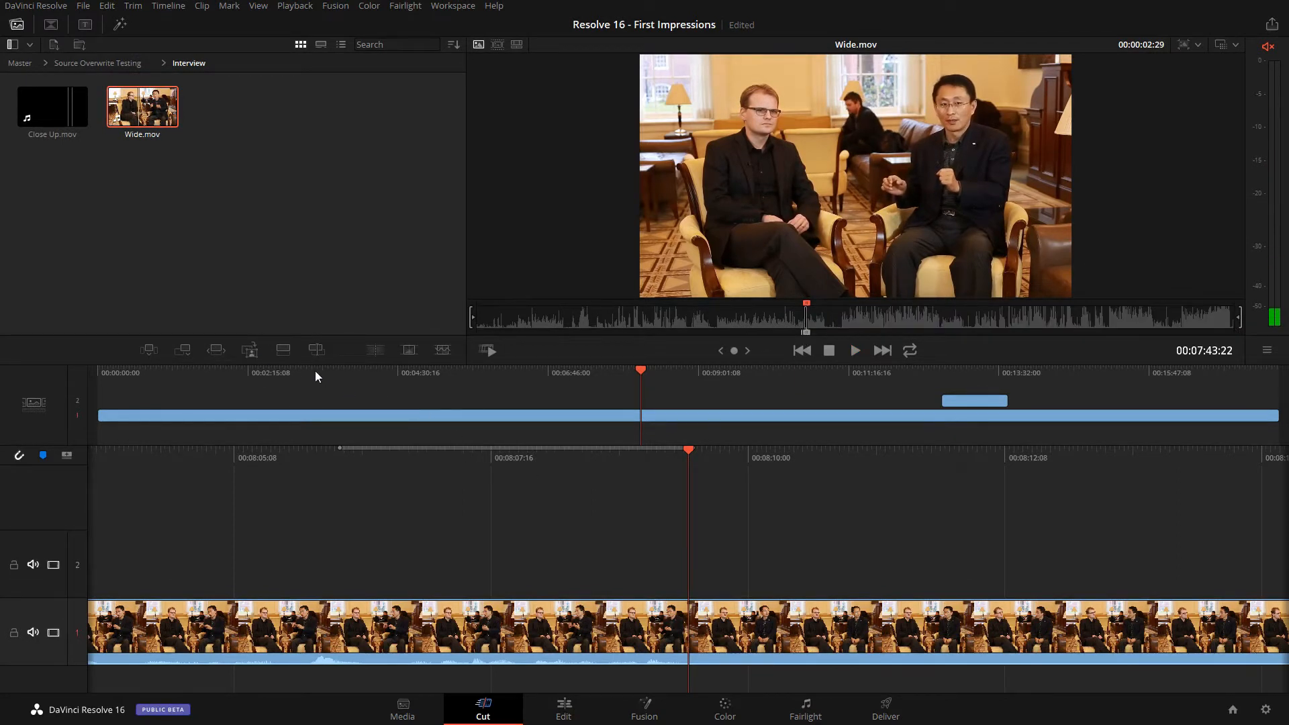
# - Source Overwrite the marked Wide.mov range onto track 2 above the same clip and scrub back before it
pyautogui.click(314, 351)
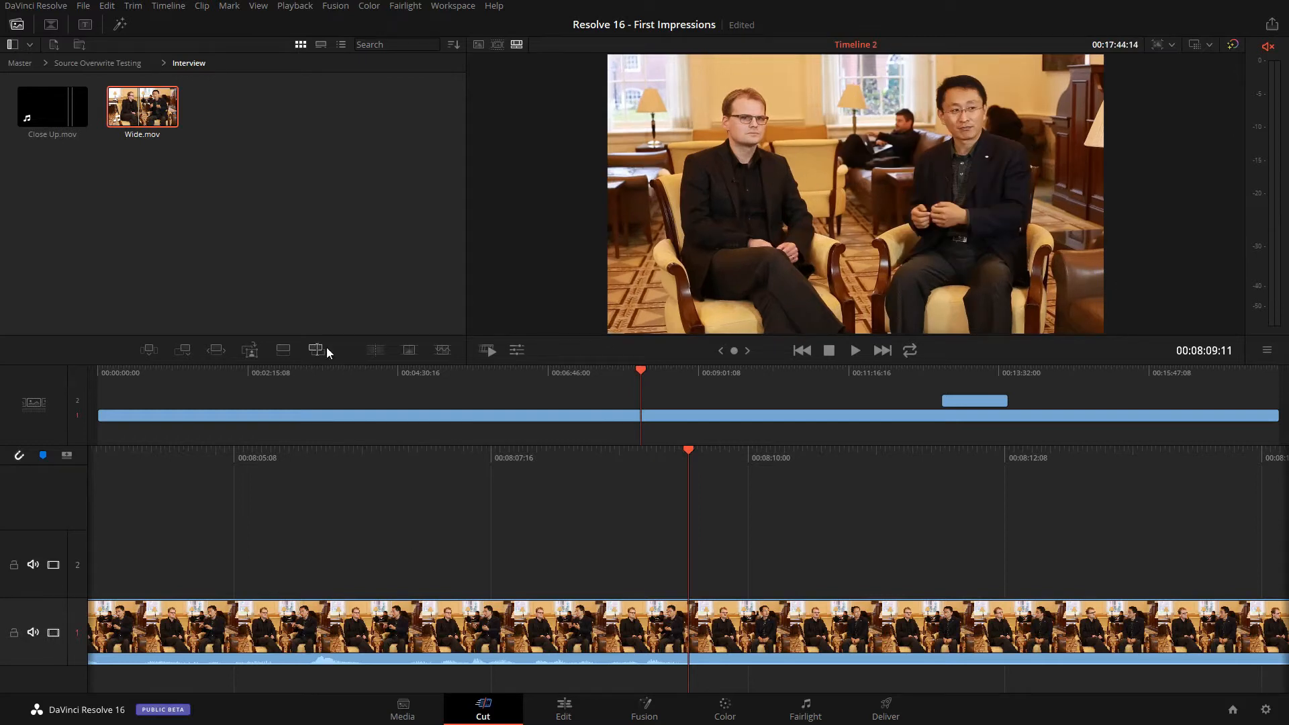
pyautogui.doubleClick(166, 118)
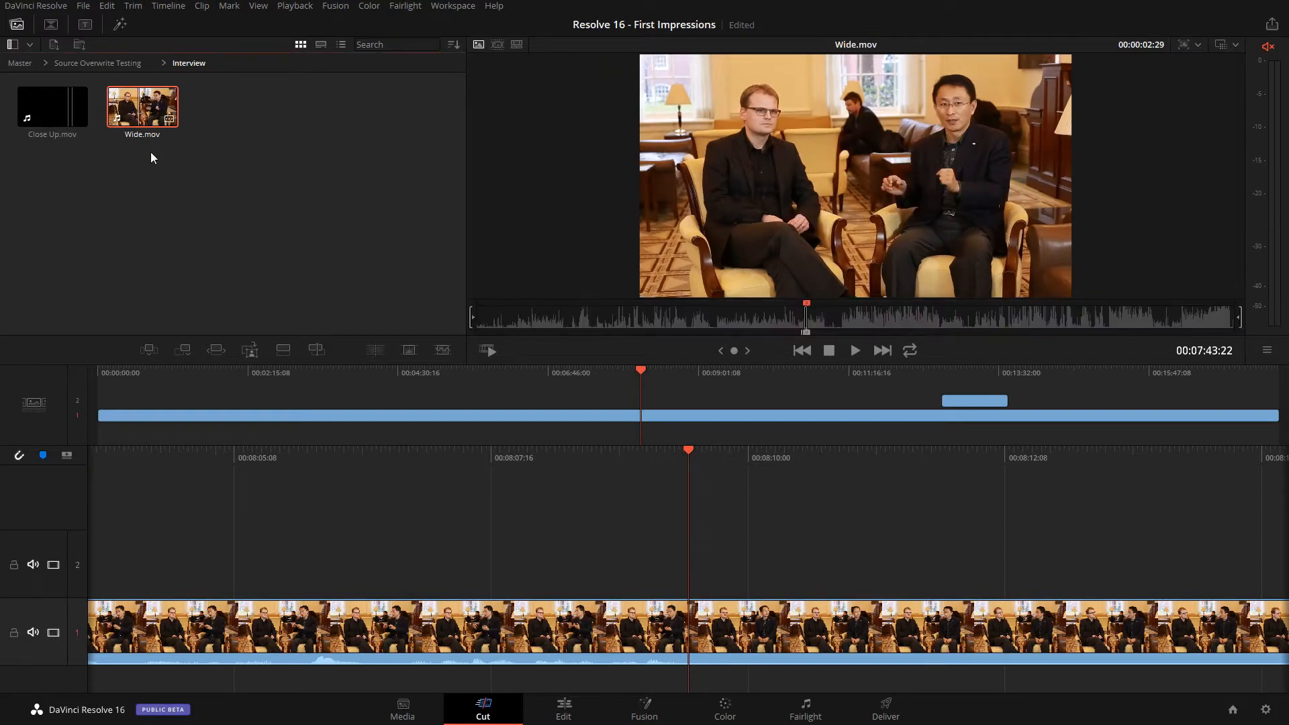
pyautogui.click(316, 349)
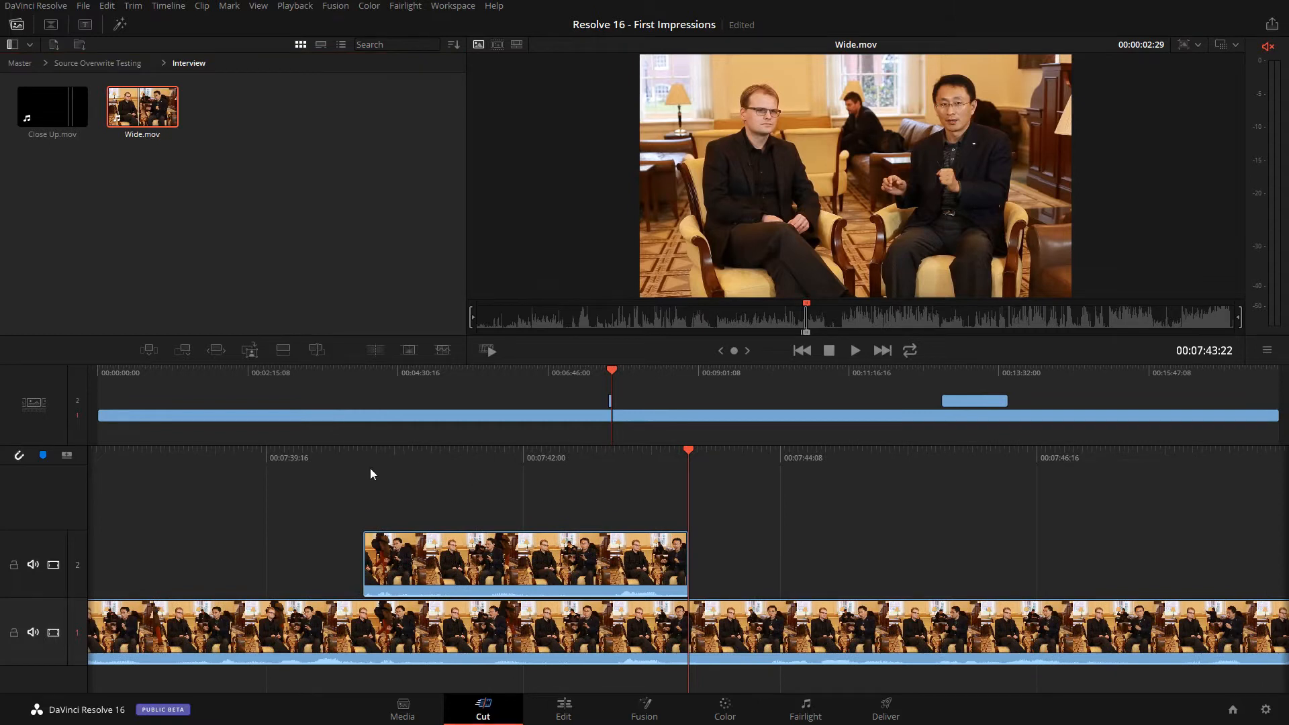
pyautogui.moveTo(253, 452); pyautogui.dragTo(740, 479)
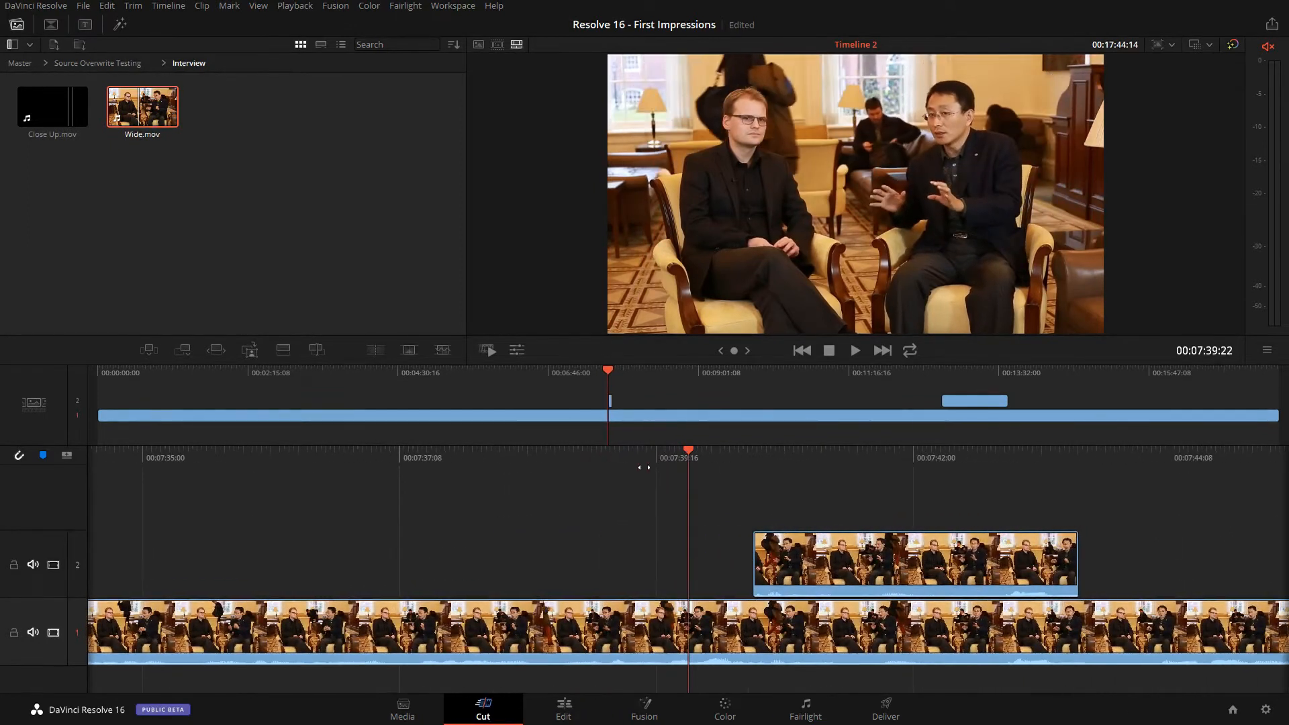
# - Zoom the Wide.mov clip on track 2 to 3.240 and offset it to about X -772, Y 71.4, framing the right speaker's hands
pyautogui.click(854, 578)
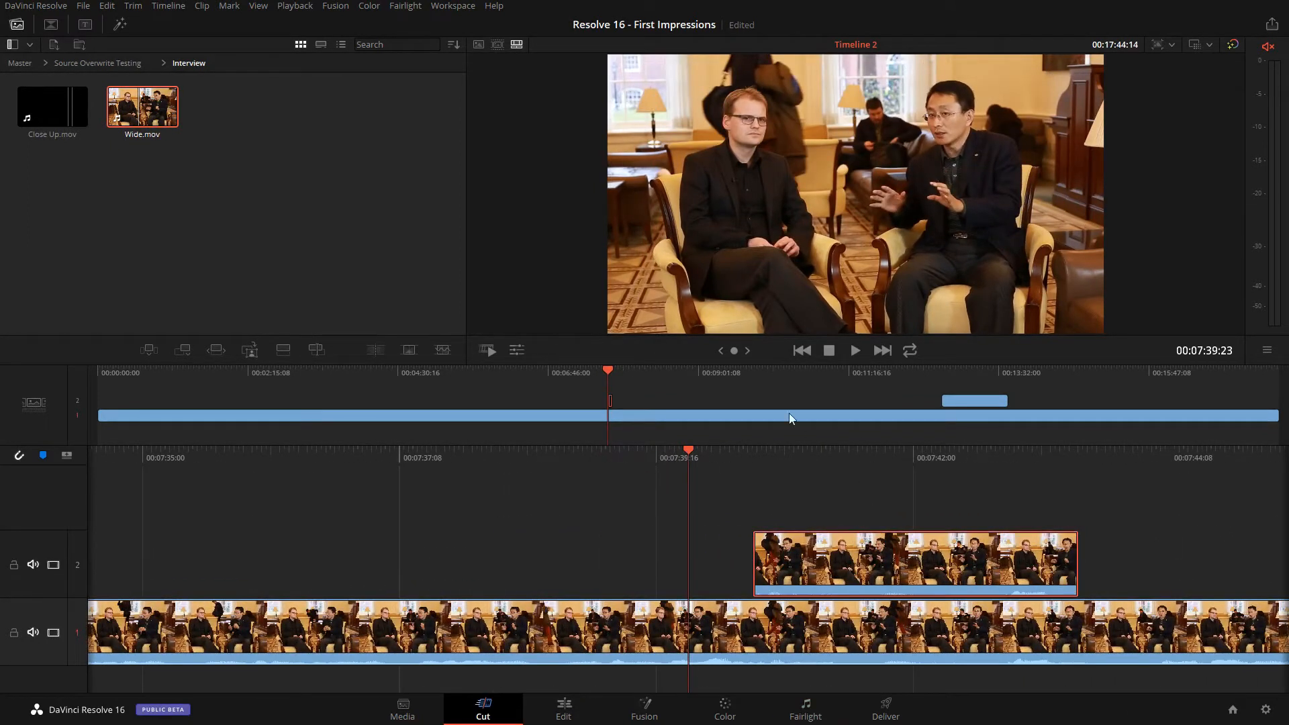
pyautogui.click(515, 354)
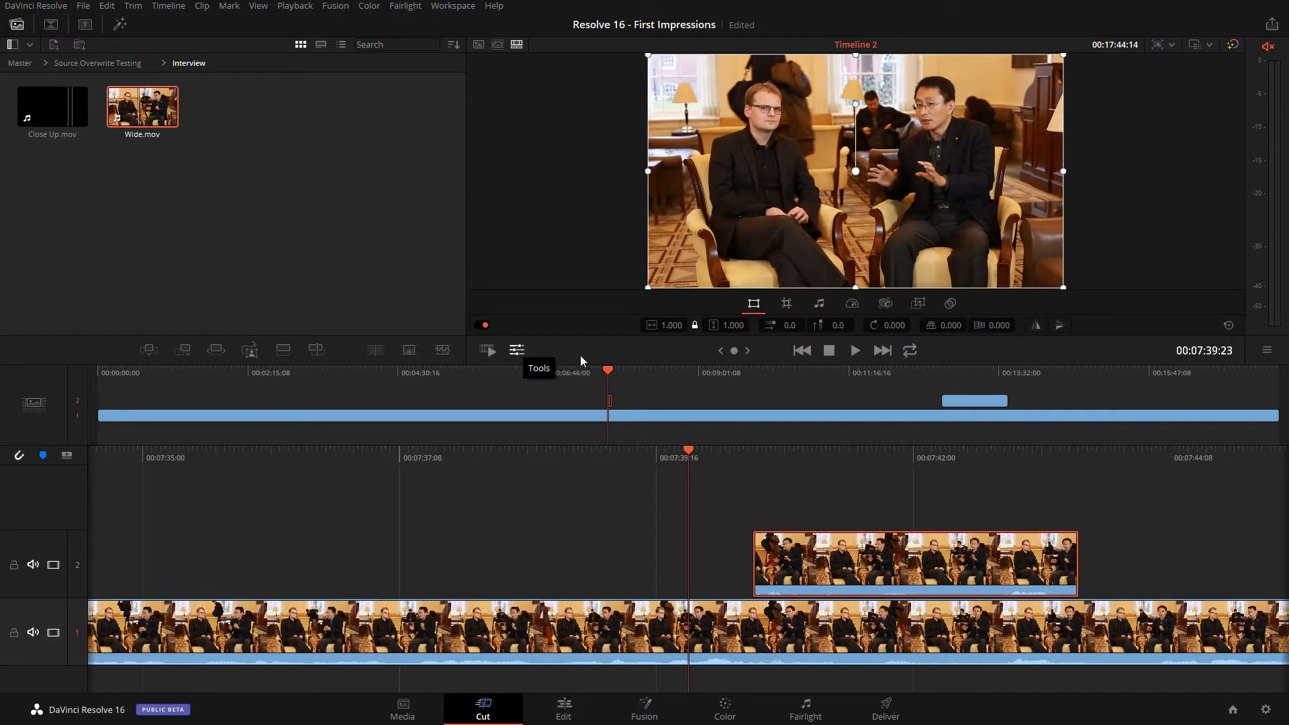
pyautogui.moveTo(733, 325); pyautogui.dragTo(755, 325)
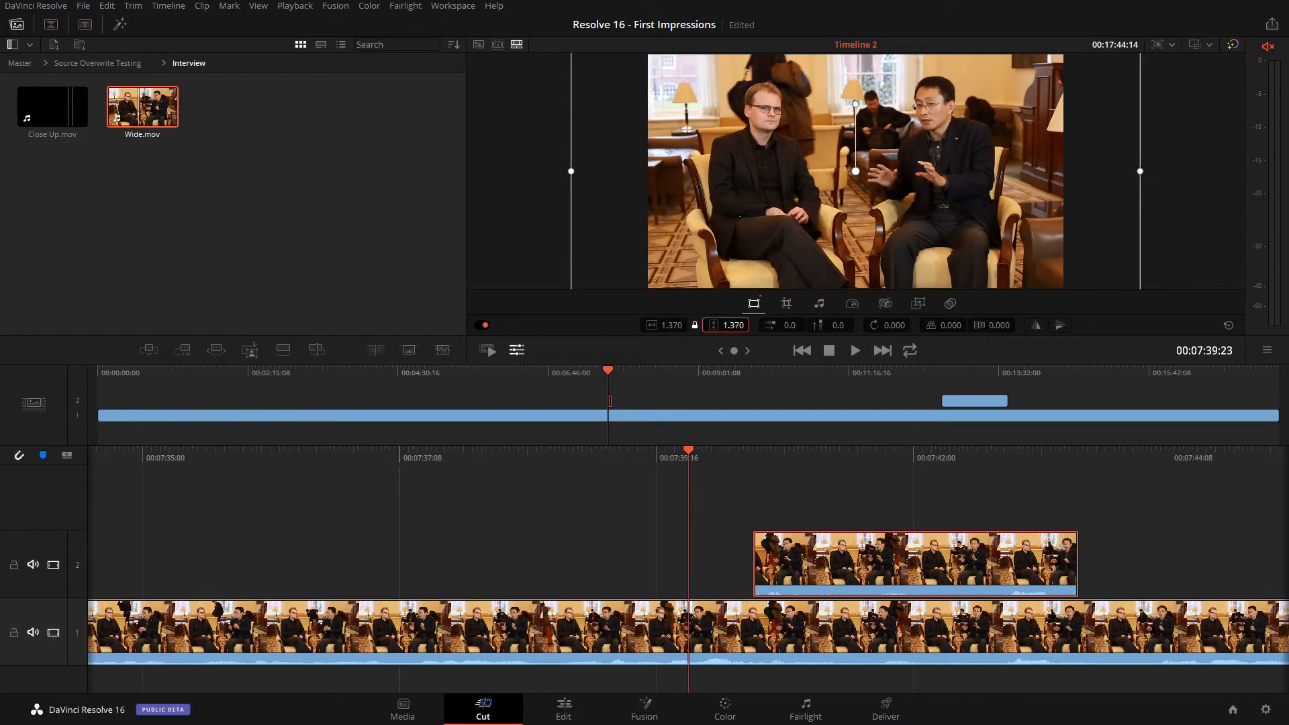
pyautogui.moveTo(841, 458); pyautogui.dragTo(686, 476)
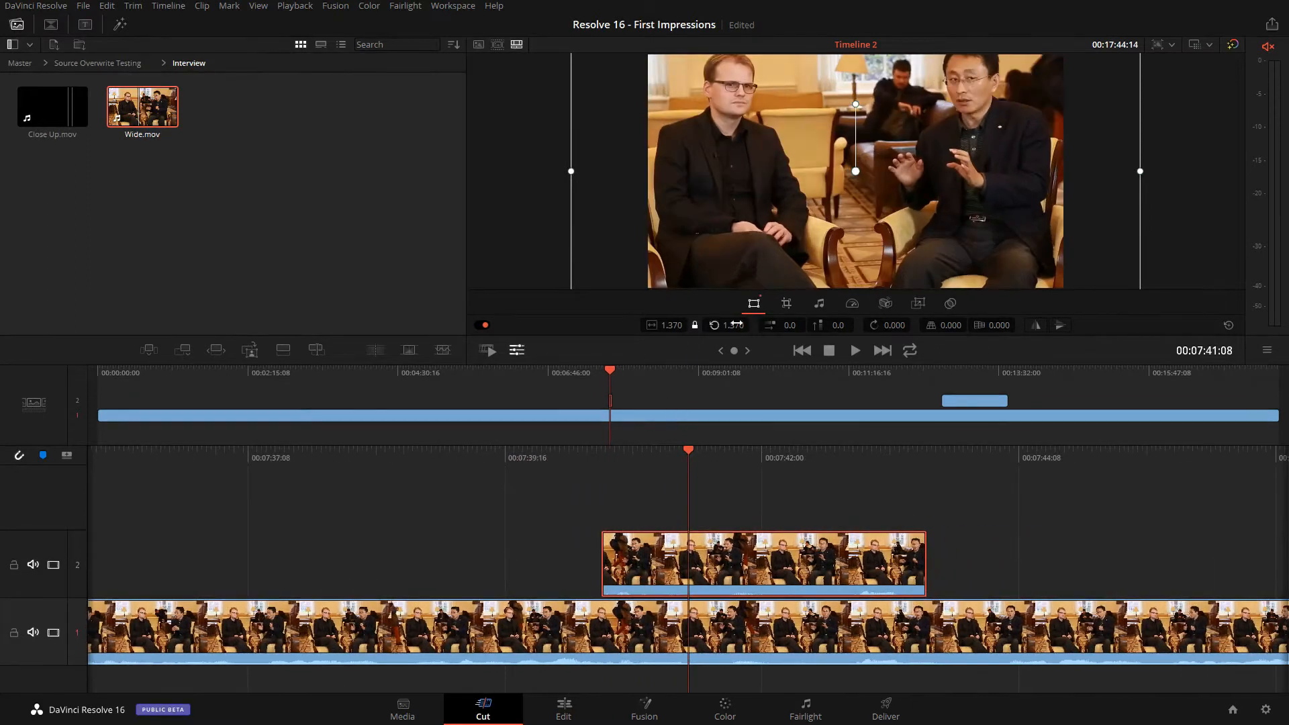
pyautogui.moveTo(736, 325); pyautogui.dragTo(772, 325)
pyautogui.moveTo(892, 190); pyautogui.dragTo(828, 190)
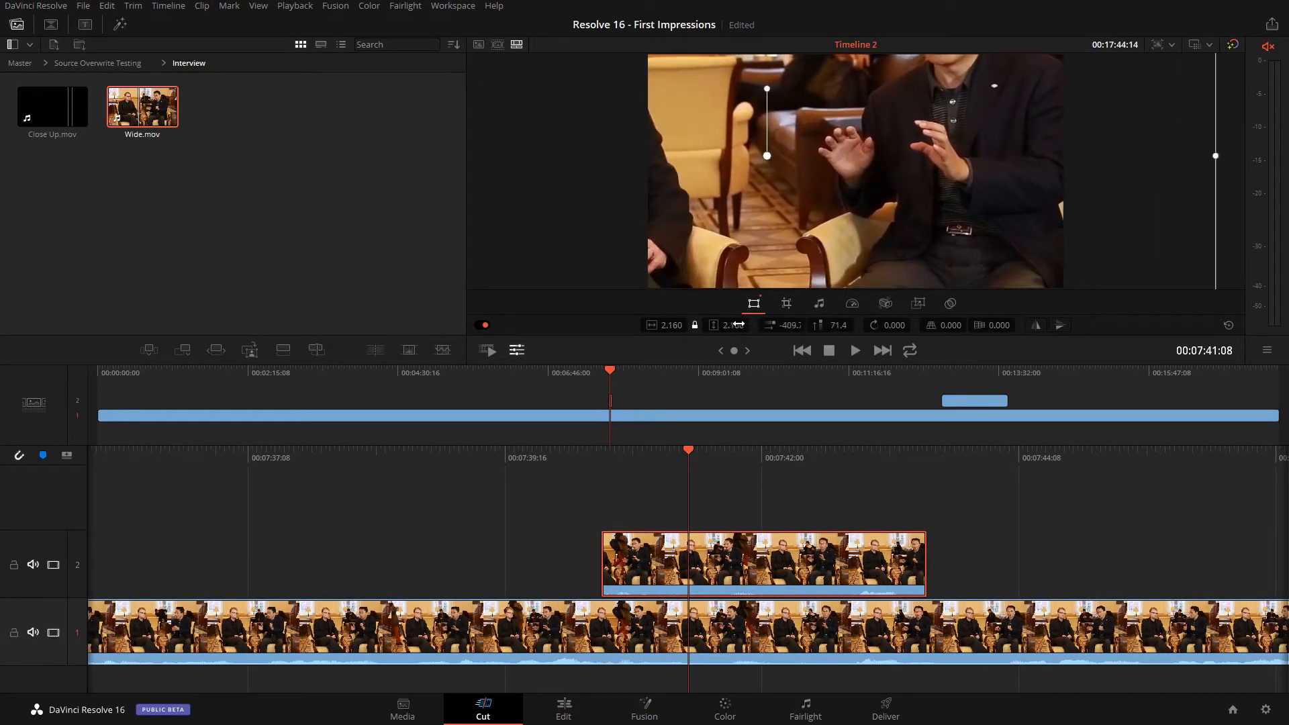
pyautogui.moveTo(739, 325); pyautogui.dragTo(782, 324)
pyautogui.moveTo(825, 245); pyautogui.dragTo(750, 248)
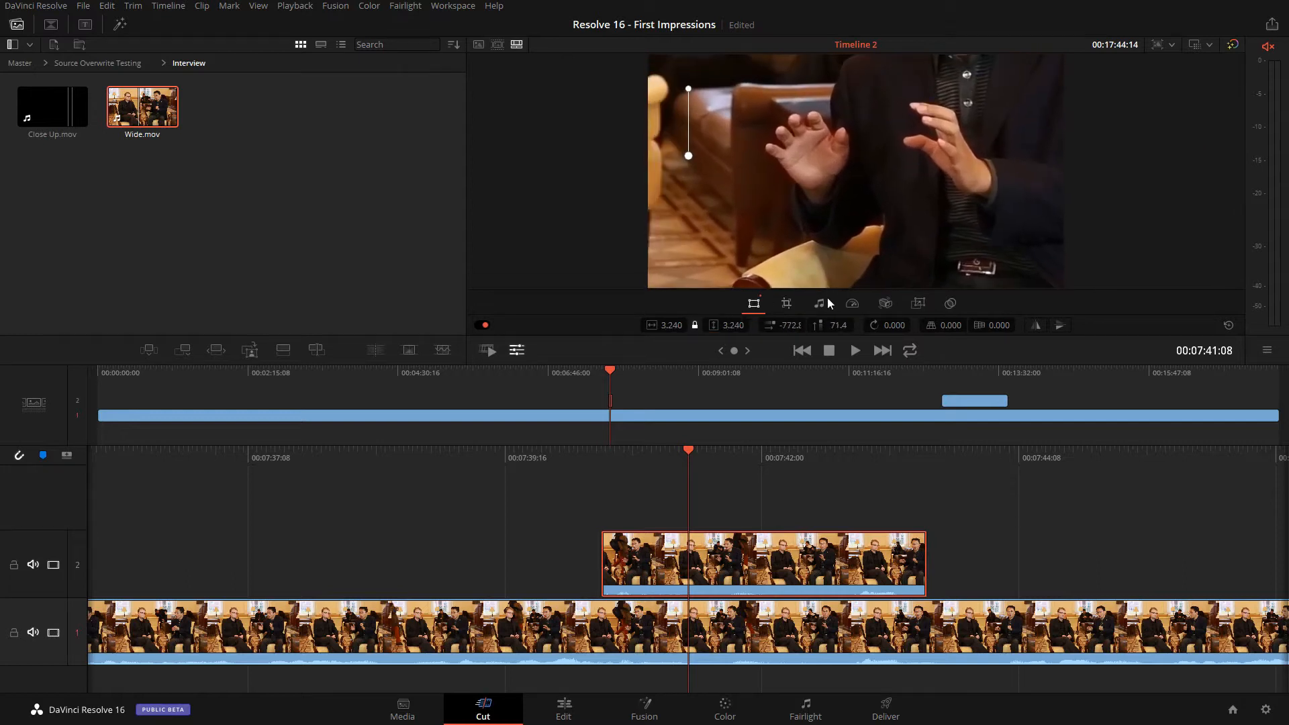
pyautogui.moveTo(606, 445); pyautogui.dragTo(590, 504)
pyautogui.moveTo(383, 450); pyautogui.dragTo(308, 463)
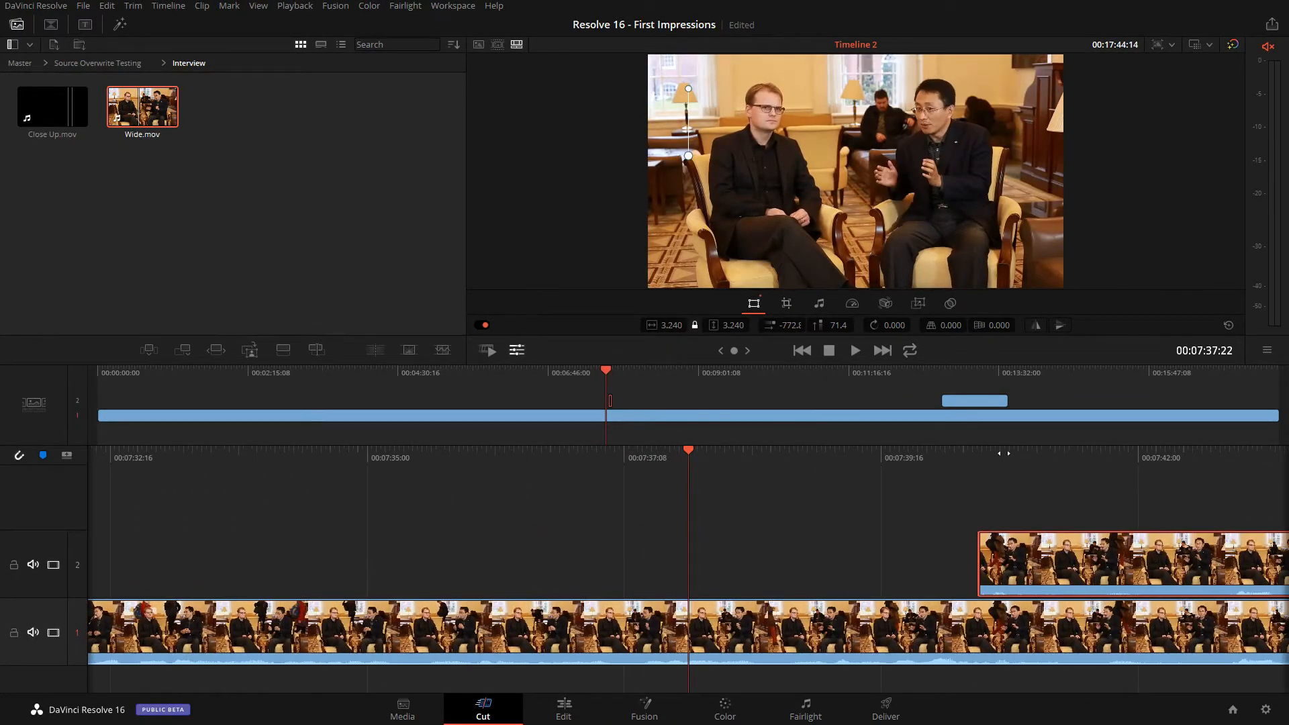
# - Mark a range of 6 seconds 20 frames in the source clip Wide.mov, starting at about 00:12:45:12
pyautogui.click(162, 111)
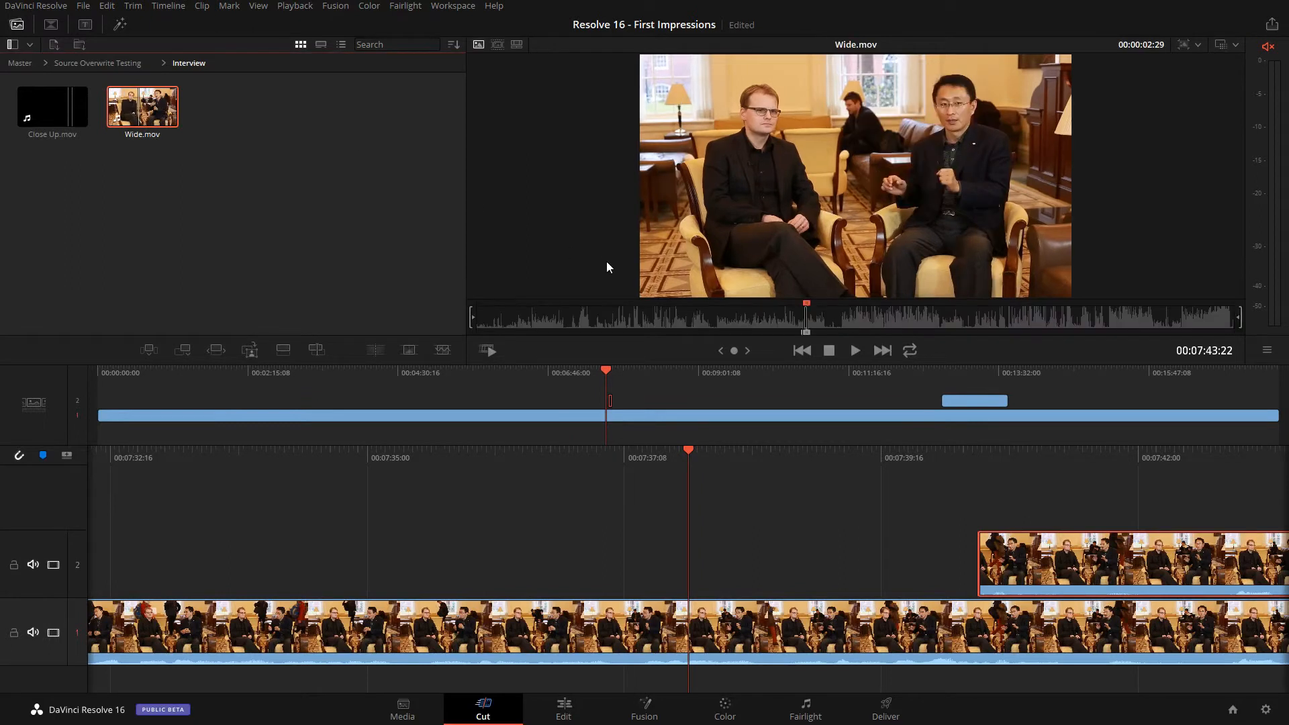
pyautogui.moveTo(584, 312); pyautogui.dragTo(1021, 305)
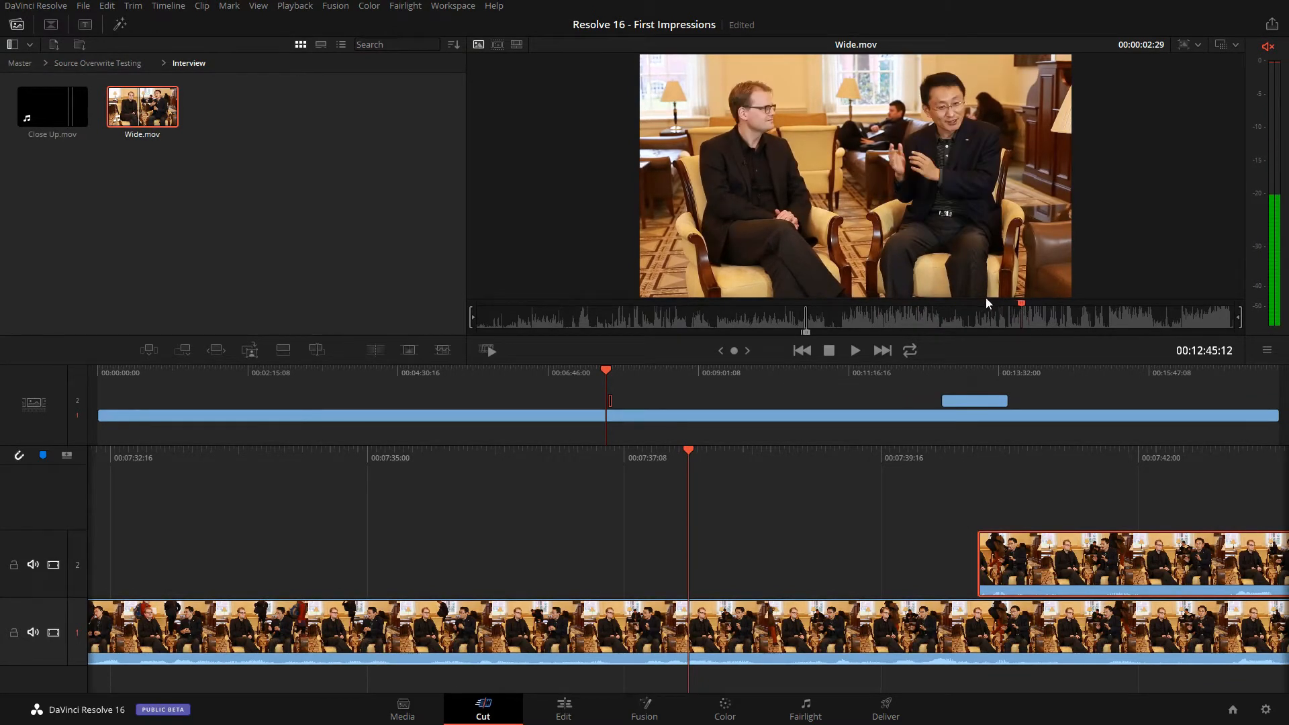
pyautogui.press('i')
pyautogui.press('space')
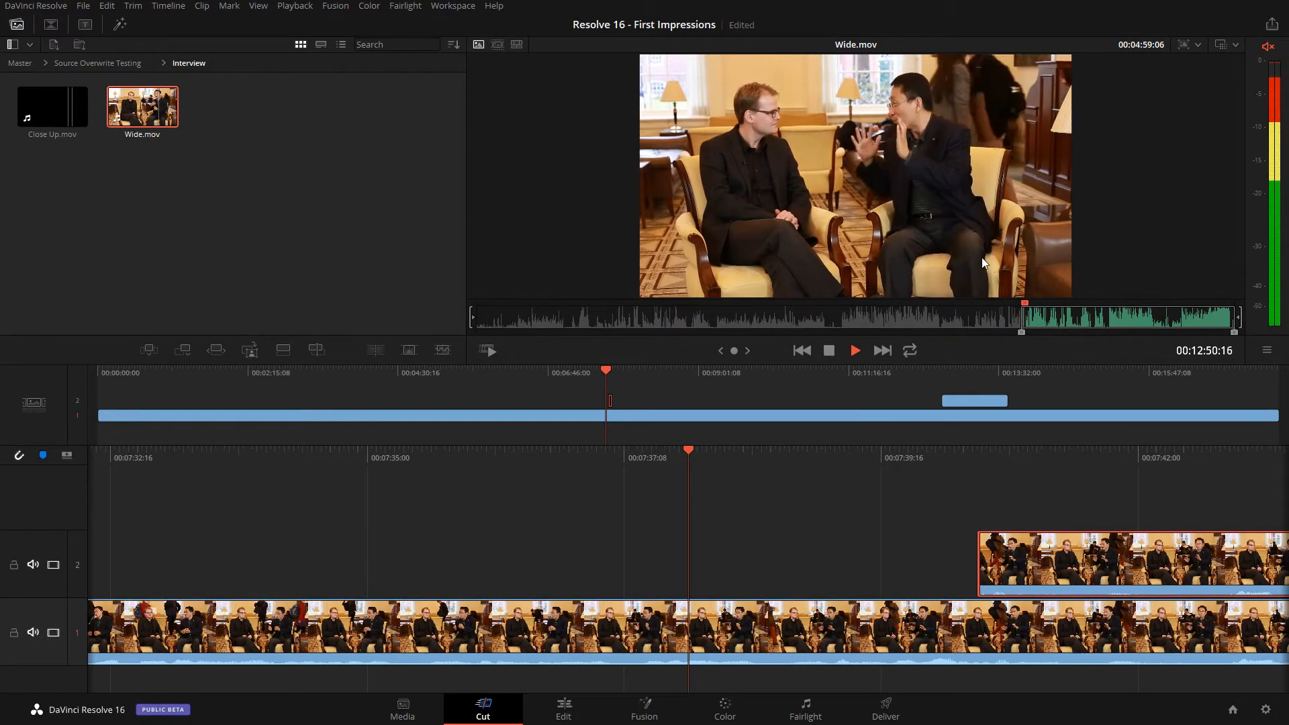
pyautogui.press('o')
pyautogui.press('space')
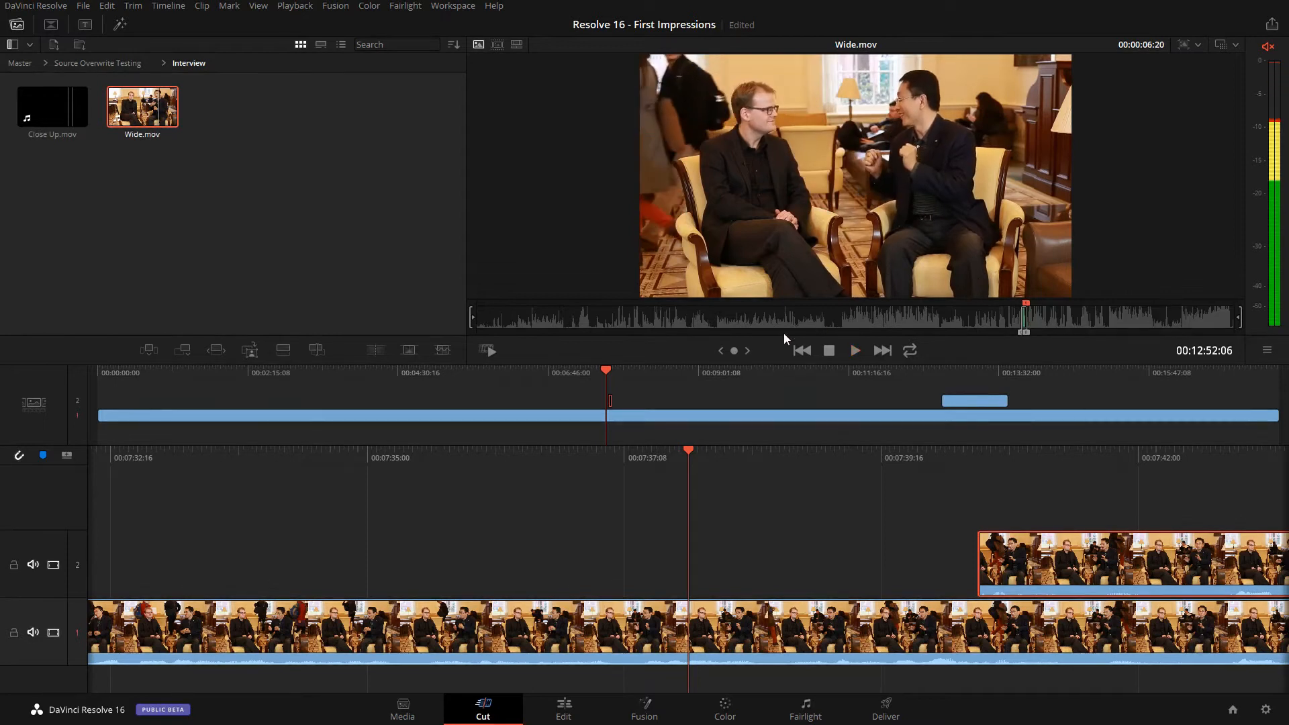
pyautogui.press('space')
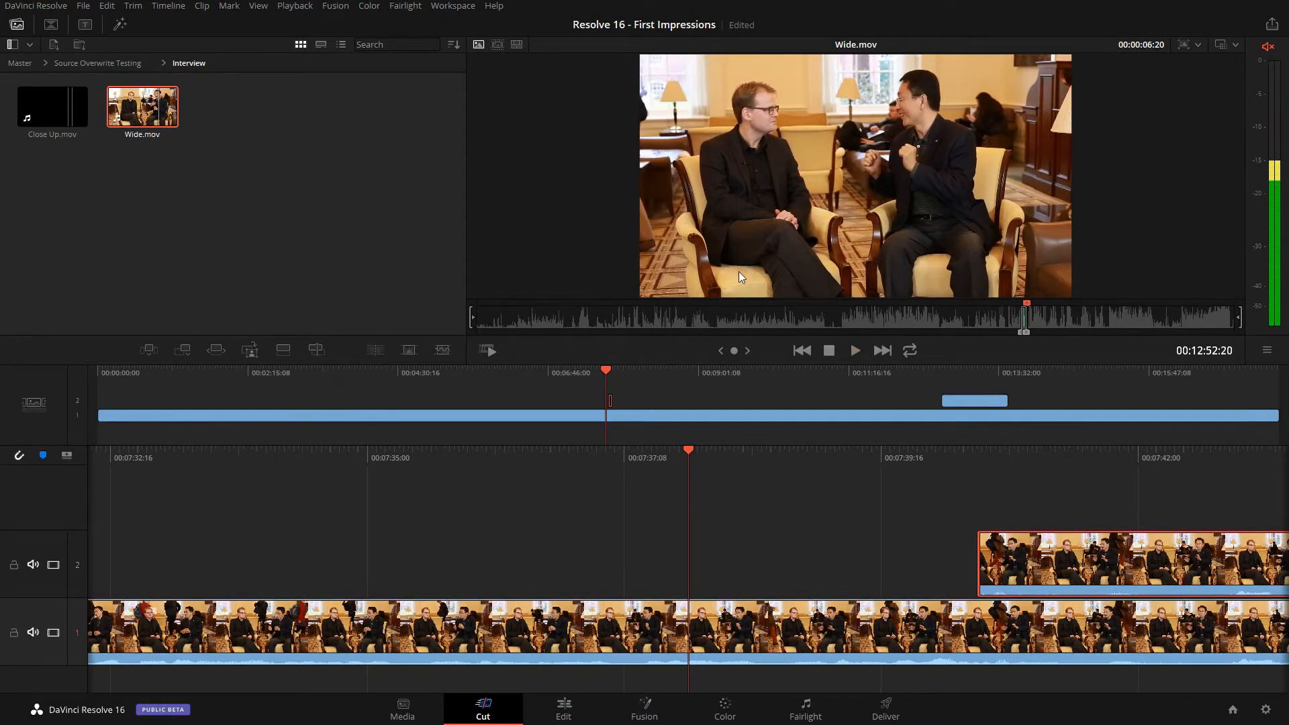
# - Source Overwrite the marked Wide.mov range onto a new track 3 above the existing punch-in clip
pyautogui.click(252, 353)
pyautogui.moveTo(581, 469); pyautogui.dragTo(1261, 469)
pyautogui.moveTo(812, 475); pyautogui.dragTo(653, 496)
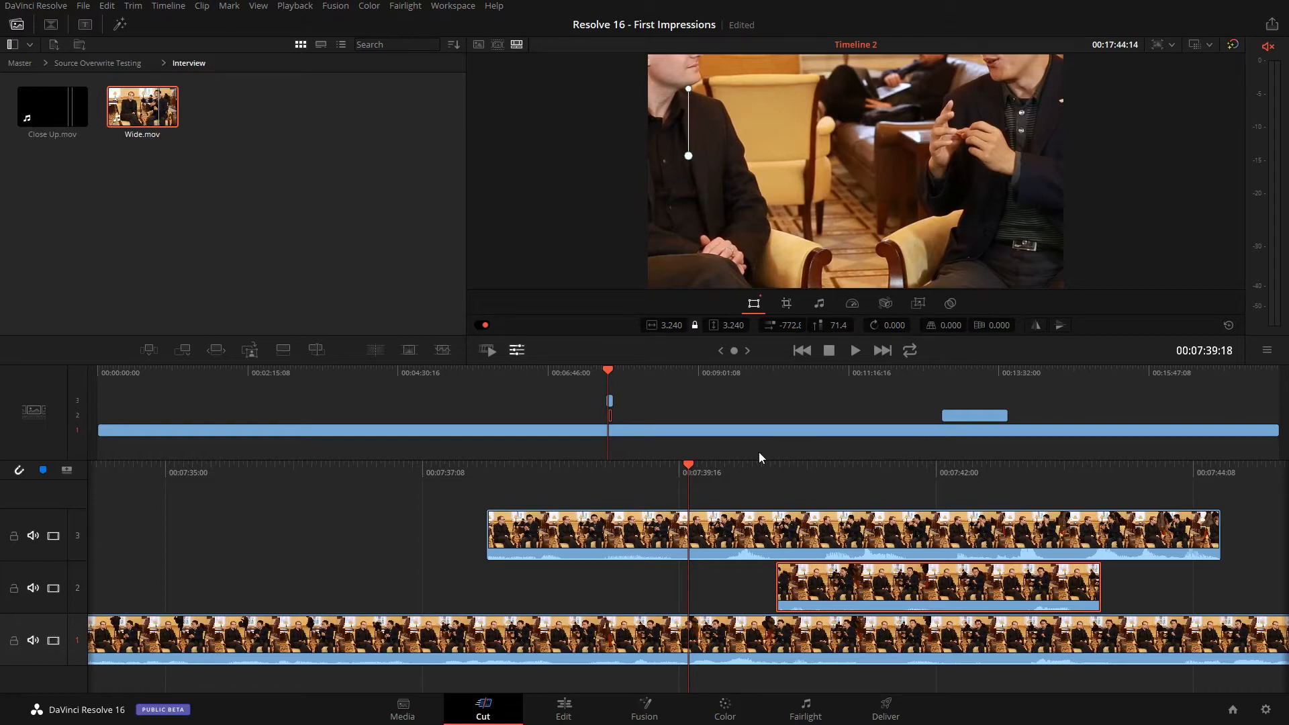
# - Reposition the track 3 clip to about X -592, Y -397 to frame the right speaker and scrub through it to 00:07:47:22
pyautogui.moveTo(797, 490); pyautogui.dragTo(936, 477)
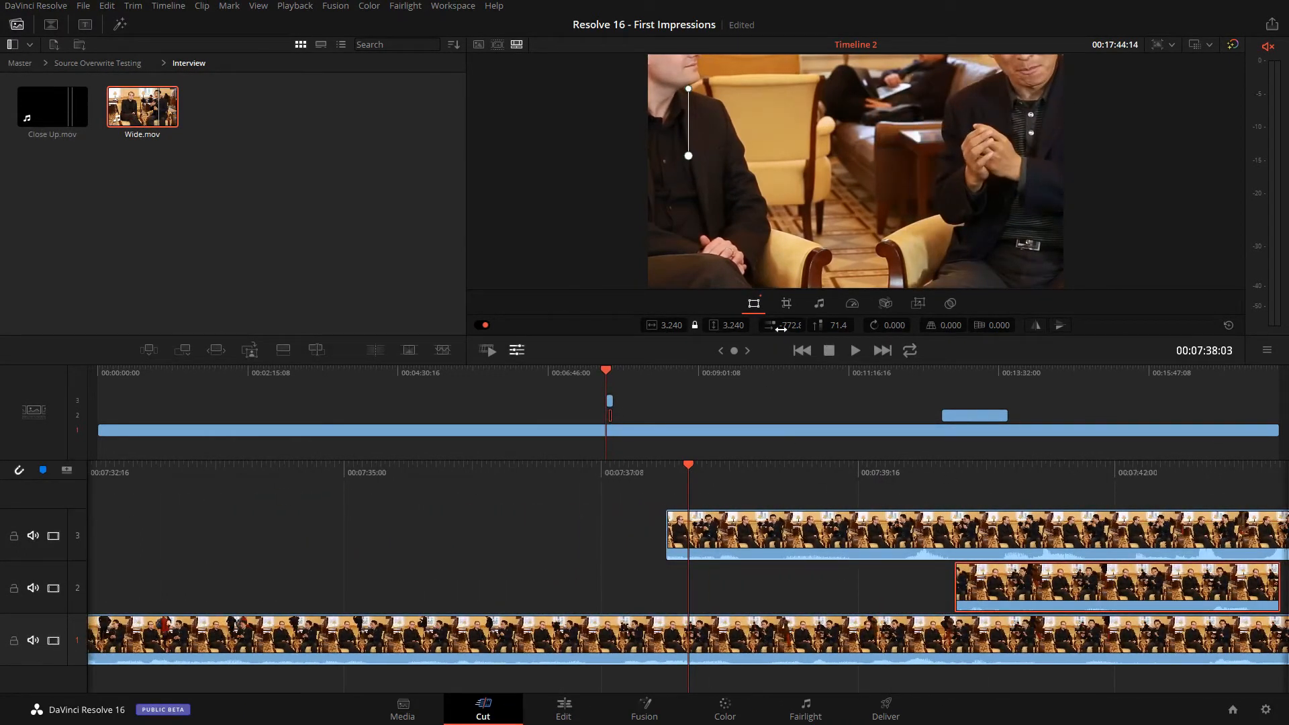
pyautogui.click(775, 524)
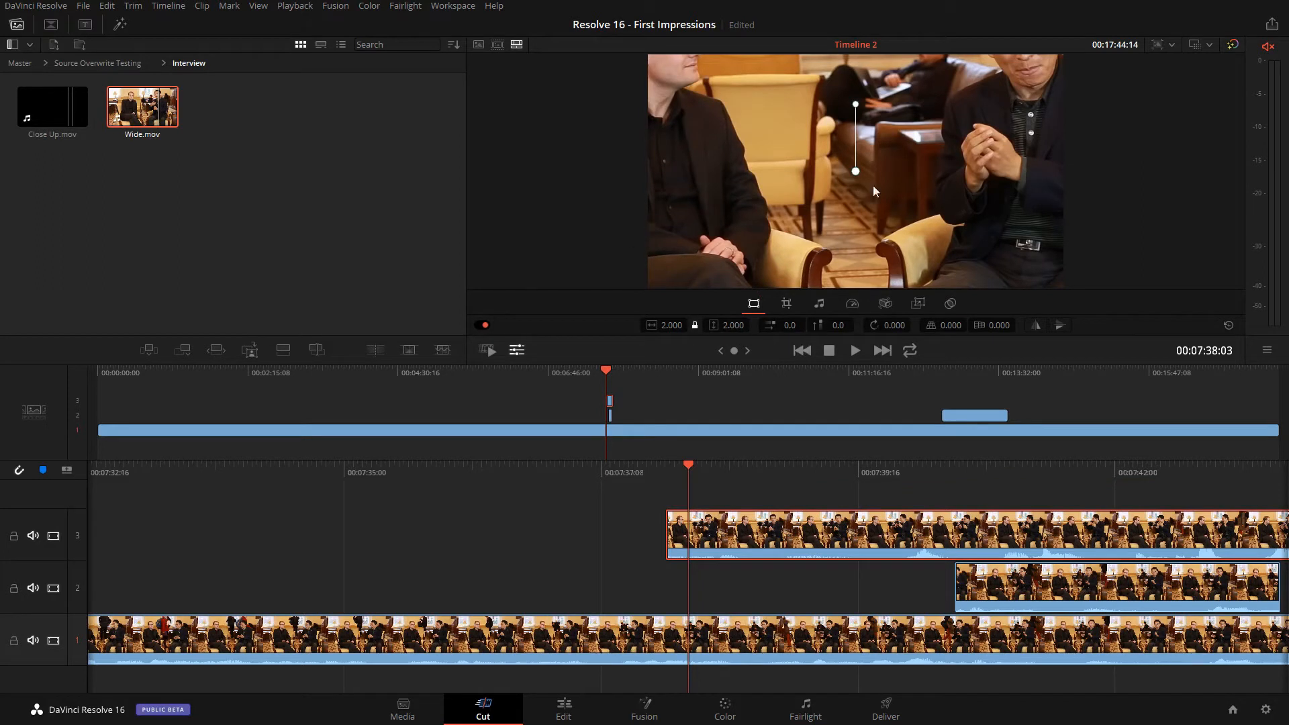
pyautogui.moveTo(873, 185); pyautogui.dragTo(812, 246)
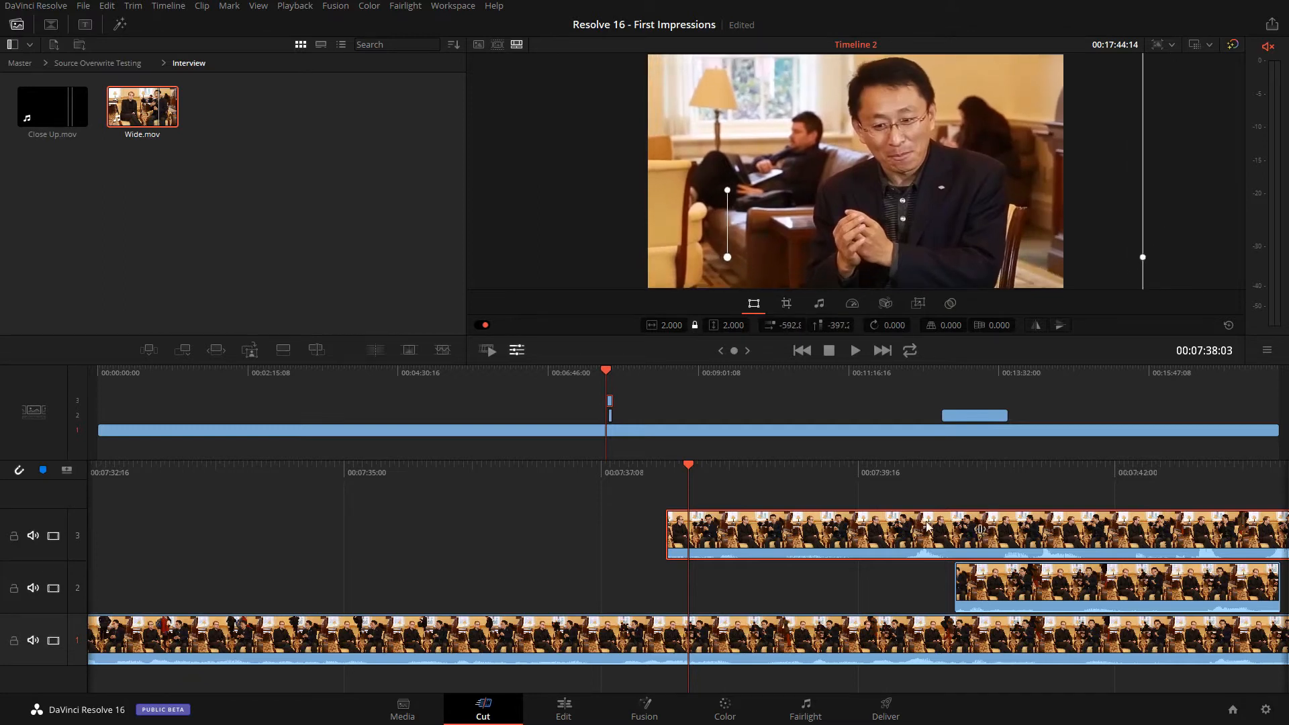
pyautogui.moveTo(928, 527); pyautogui.dragTo(79, 592)
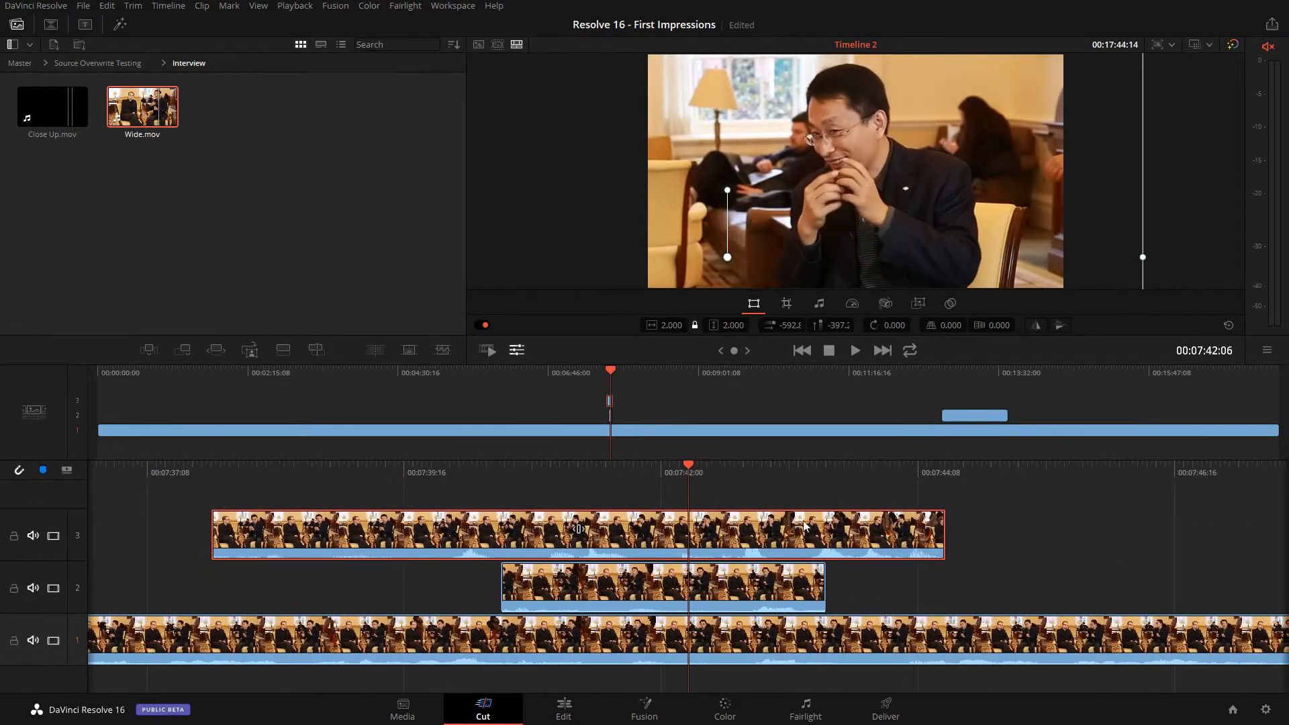
pyautogui.moveTo(850, 474); pyautogui.dragTo(237, 456)
# - Enlarge the video track area on the Edit page and mute all three tracks on the Cut page
pyautogui.click(564, 708)
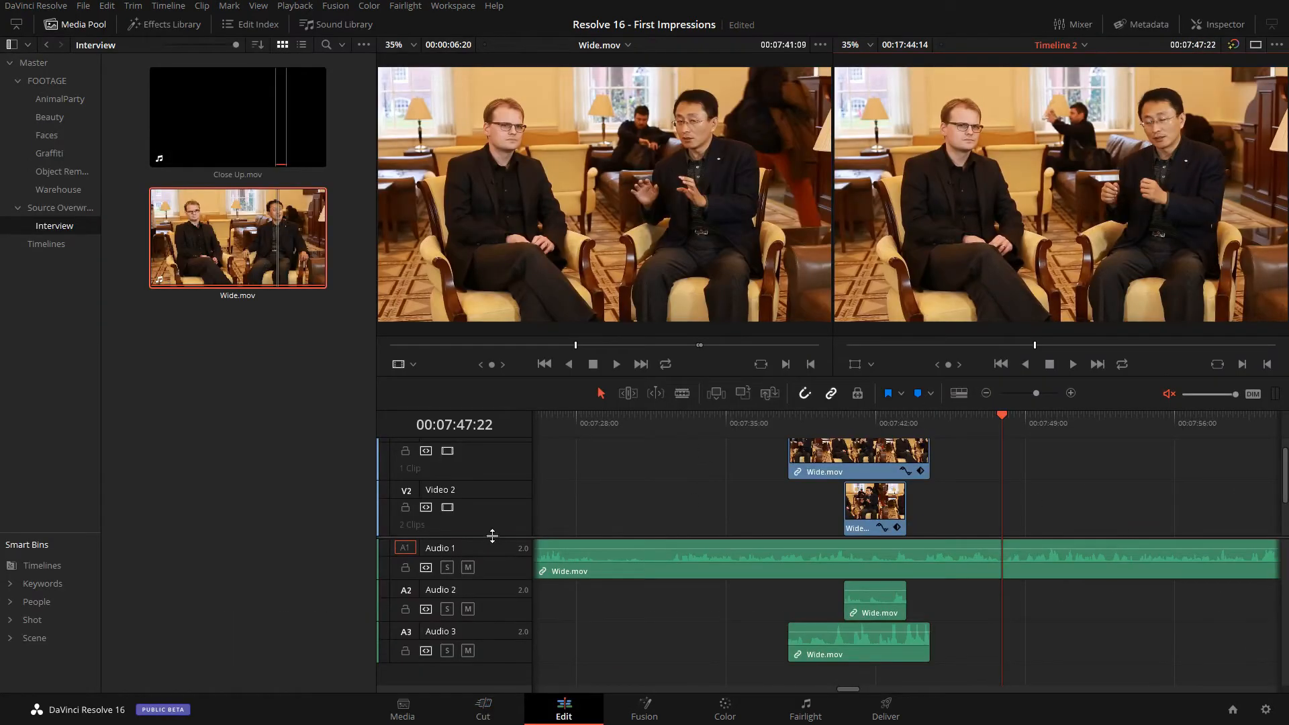
pyautogui.moveTo(492, 535); pyautogui.dragTo(476, 716)
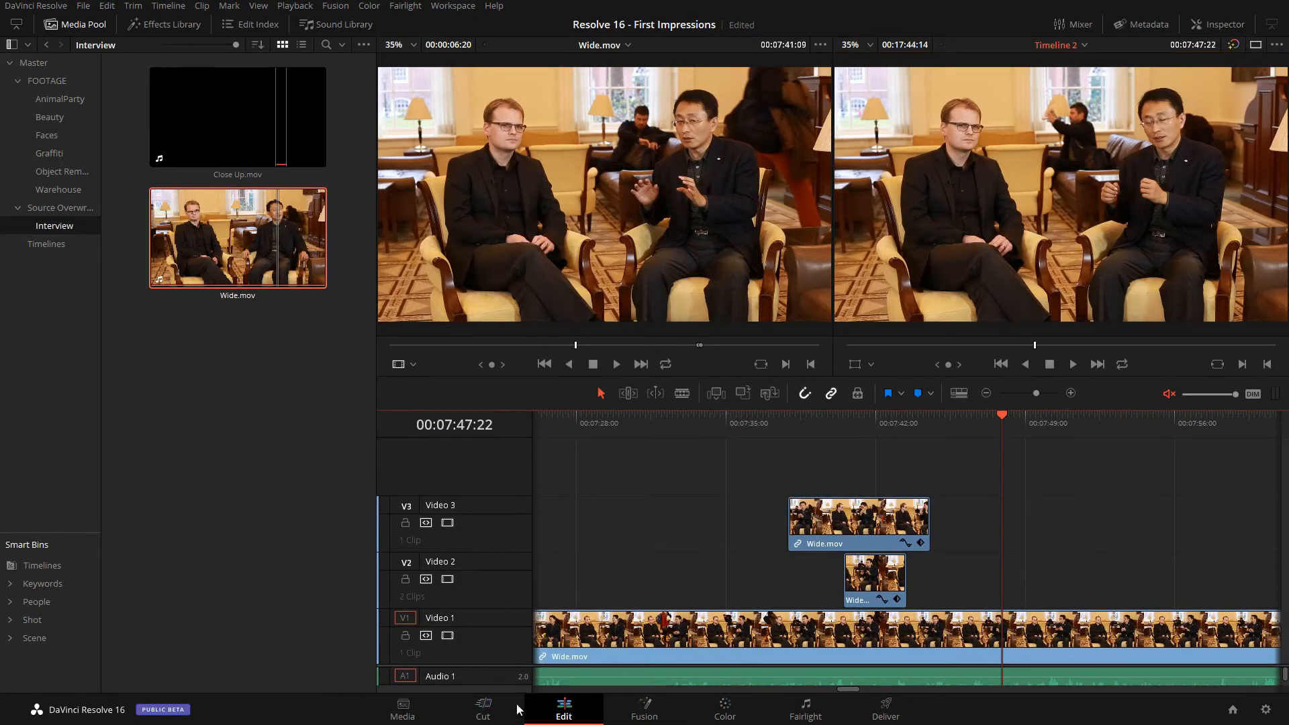
pyautogui.click(483, 710)
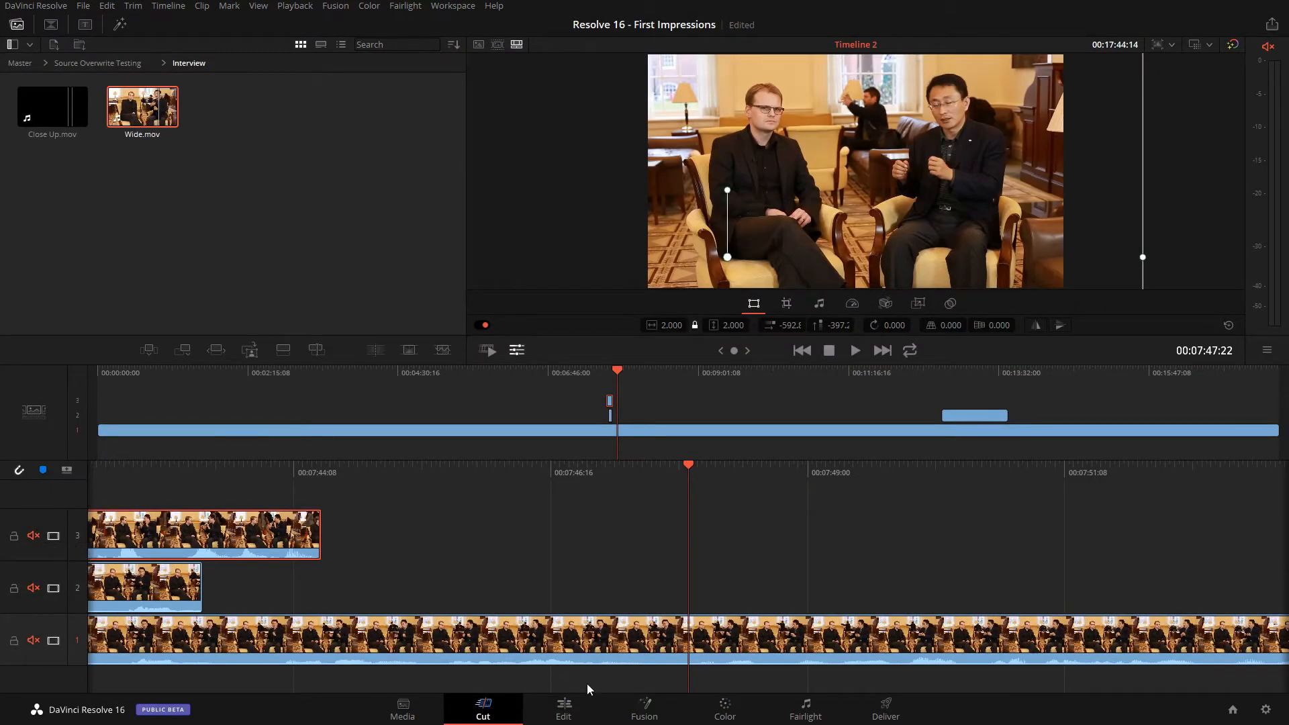
# - Compare the mute state of tracks 1 to 3 between the Edit page's audio tracks and the Cut page
pyautogui.click(564, 706)
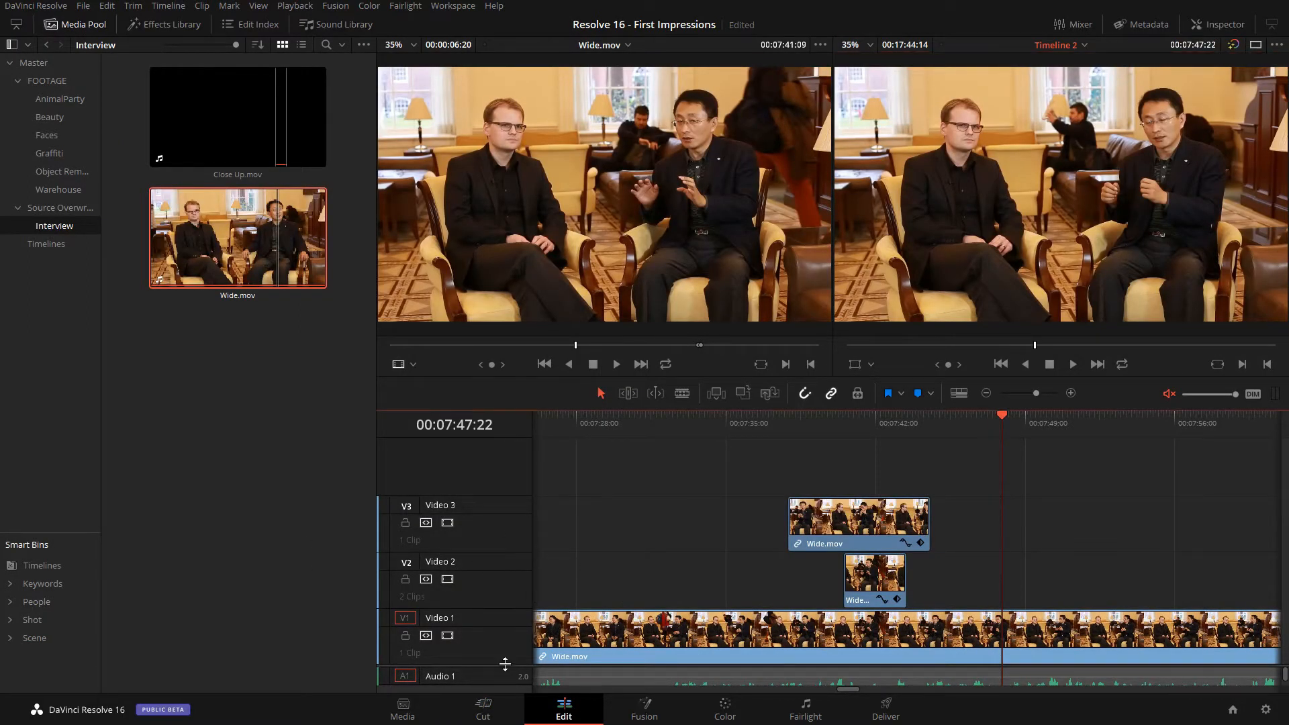
pyautogui.scroll(-5, 514, 639)
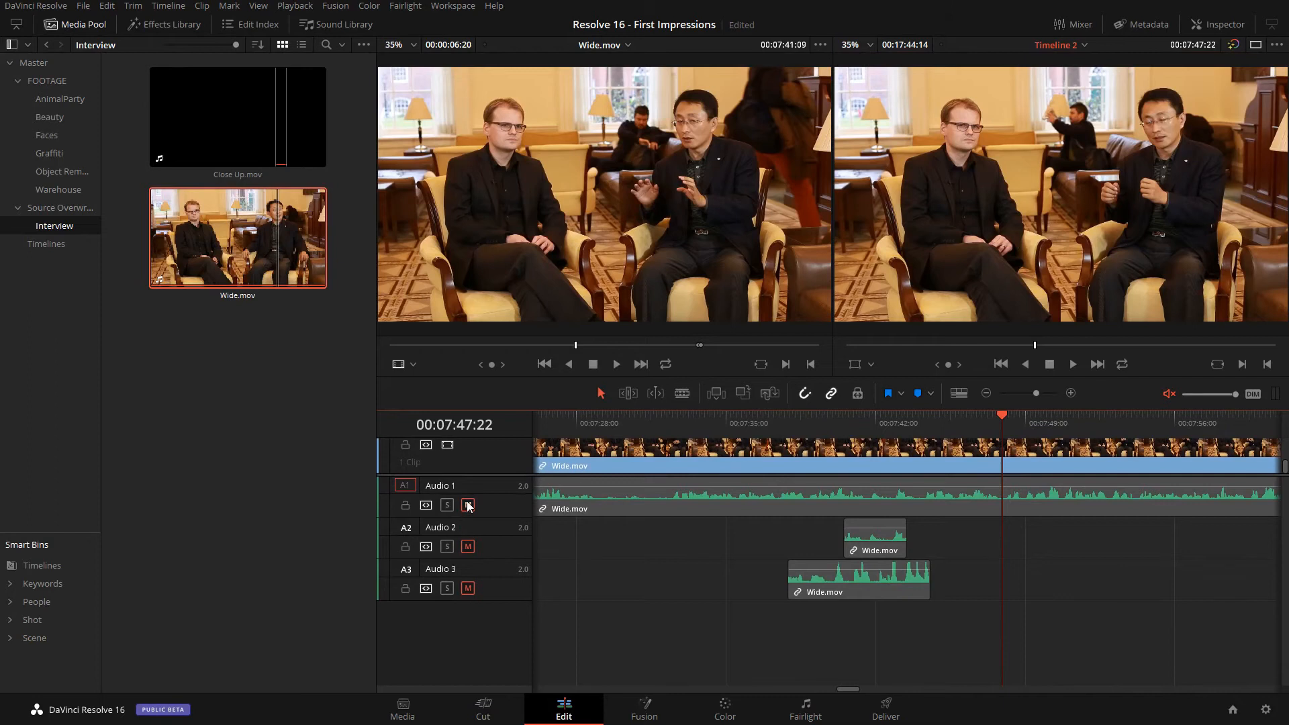
pyautogui.click(511, 710)
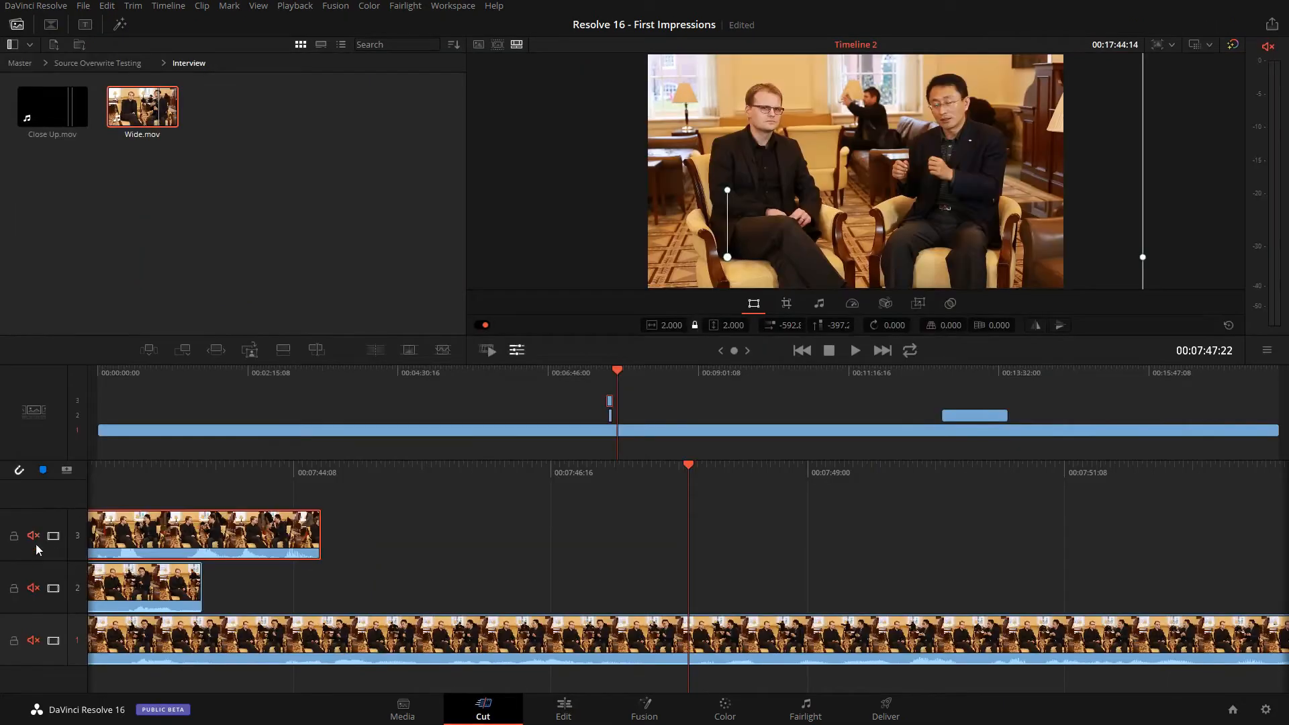
pyautogui.click(565, 716)
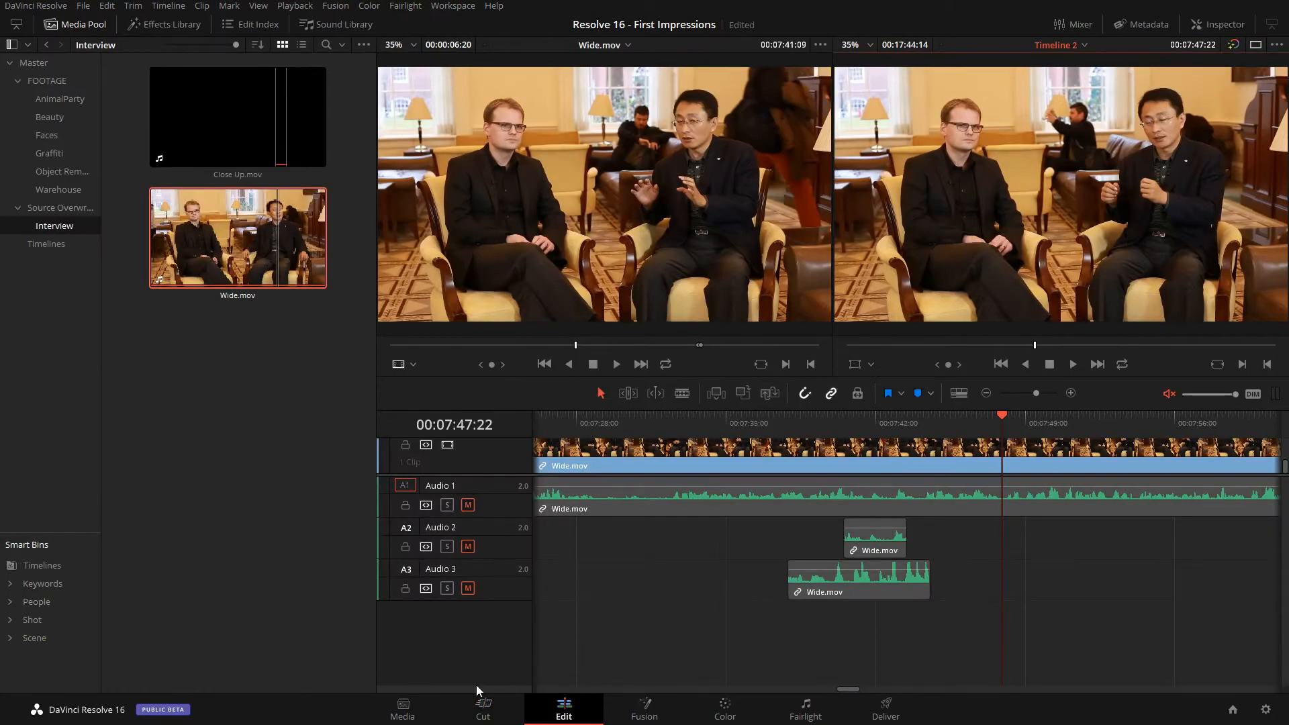
pyautogui.click(482, 706)
# - Hide the clip tools and preview the timeline twice with Fast Review, starting near the stacked Wide.mov clips
pyautogui.moveTo(393, 469); pyautogui.dragTo(1131, 494)
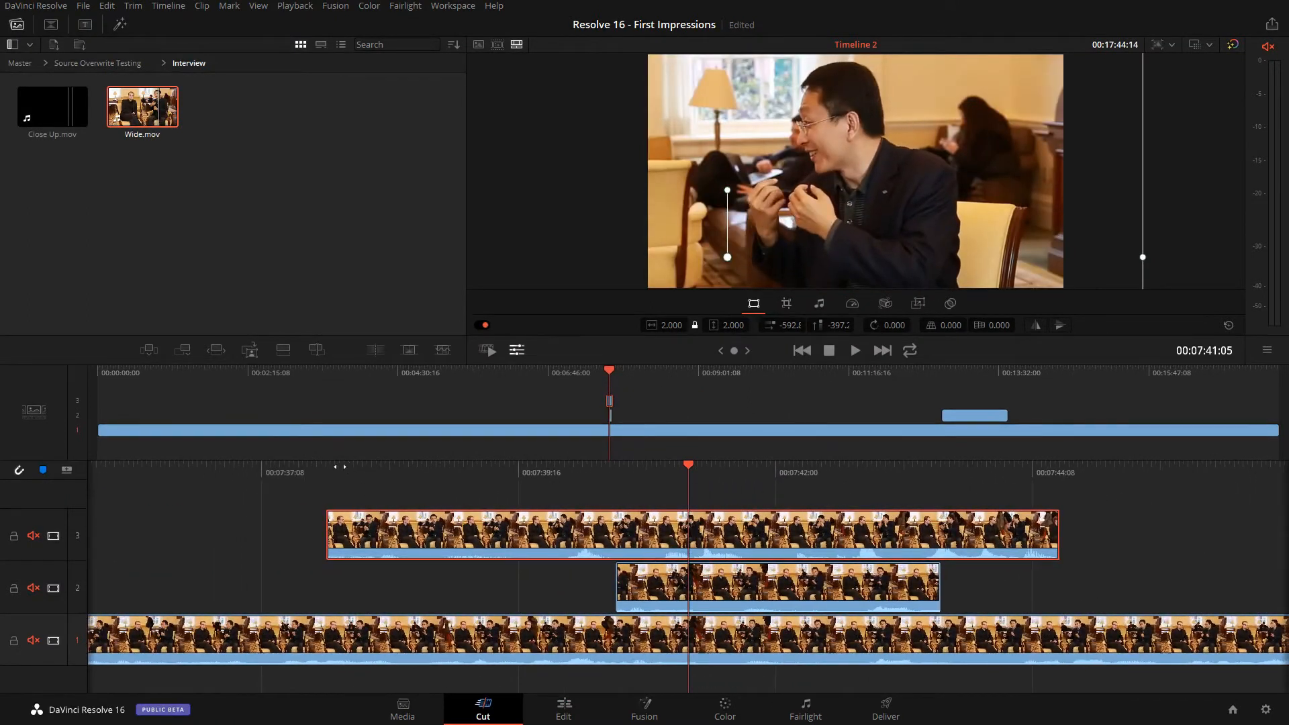
pyautogui.moveTo(340, 467); pyautogui.dragTo(978, 520)
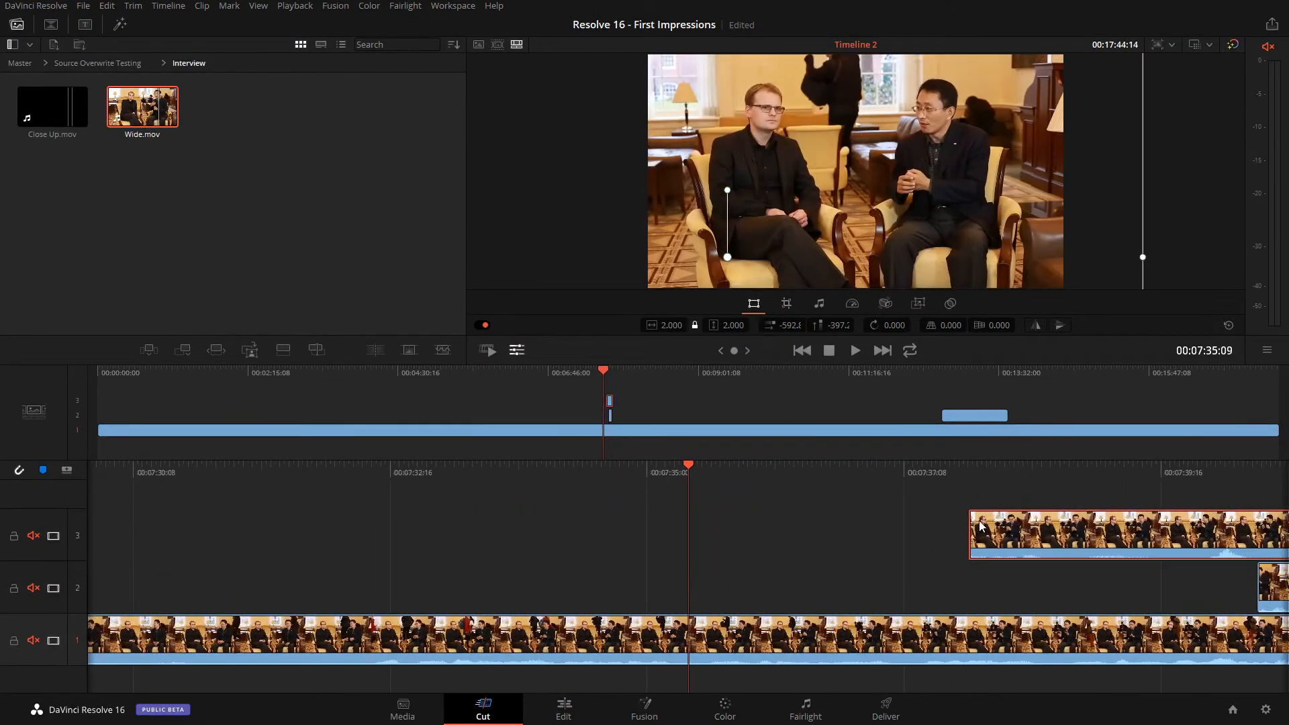
pyautogui.moveTo(510, 671); pyautogui.dragTo(832, 674)
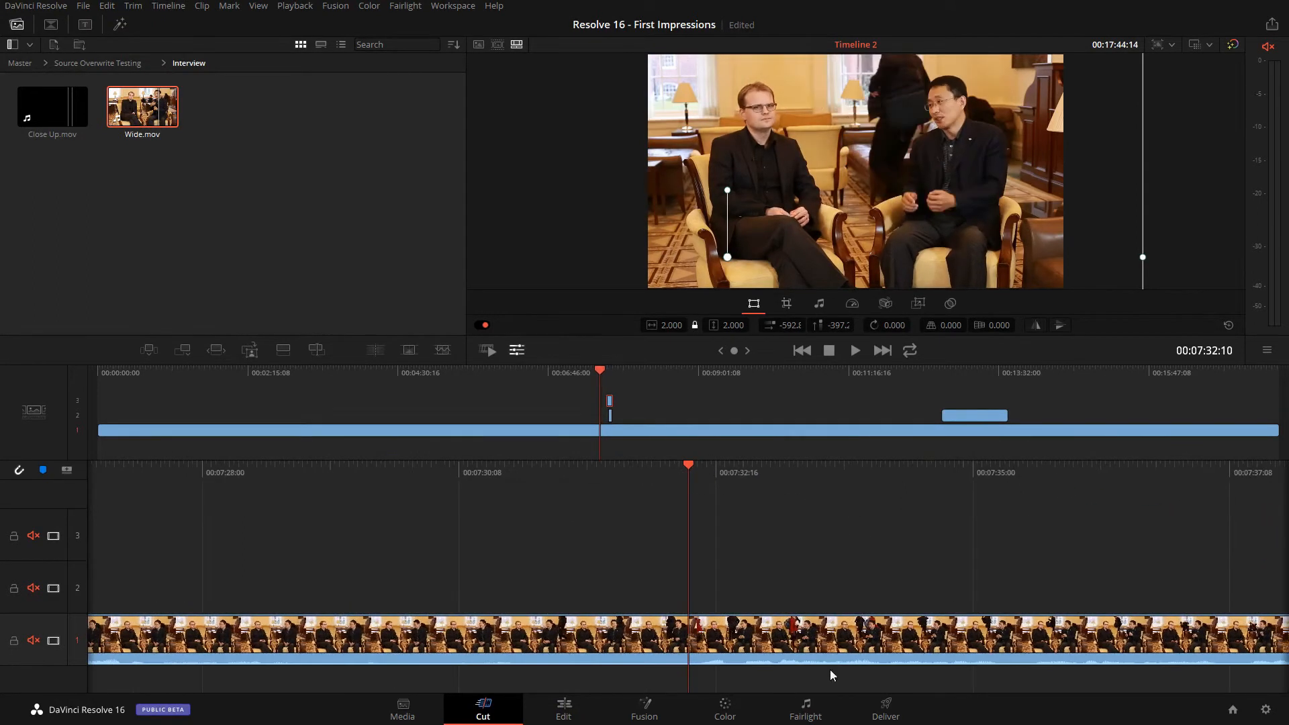
pyautogui.click(522, 350)
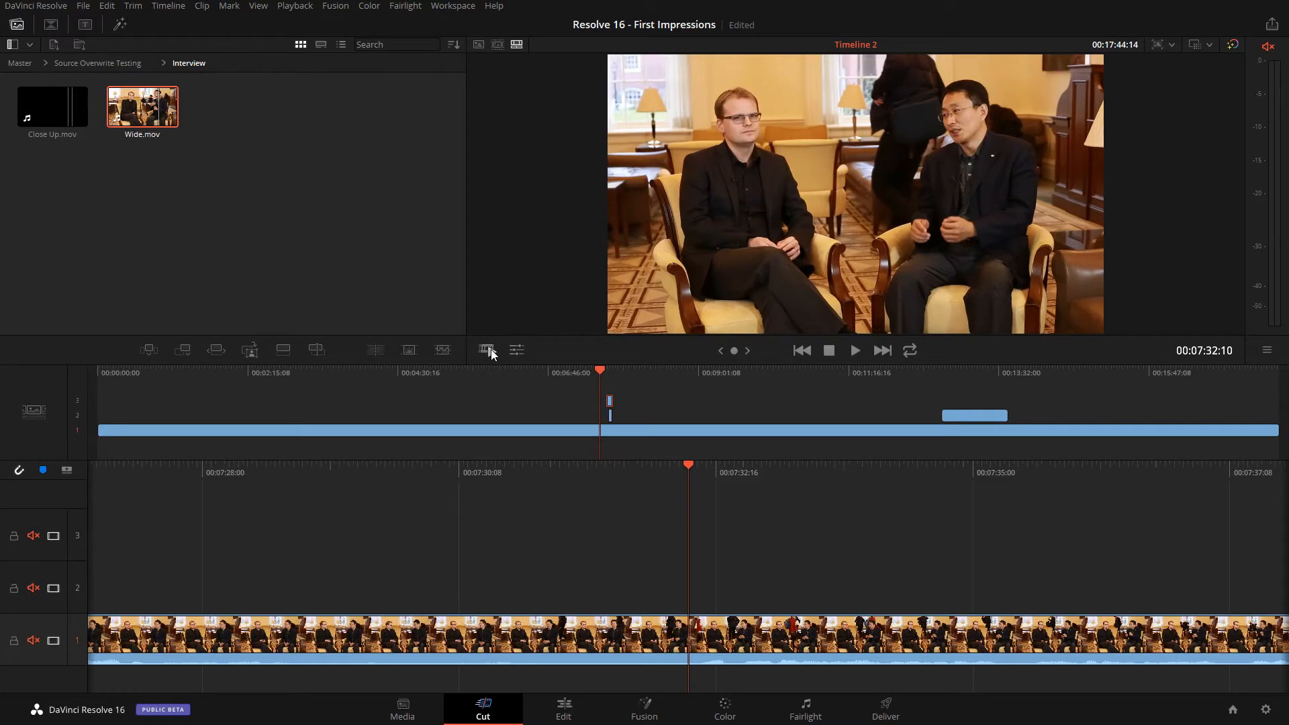
pyautogui.click(489, 354)
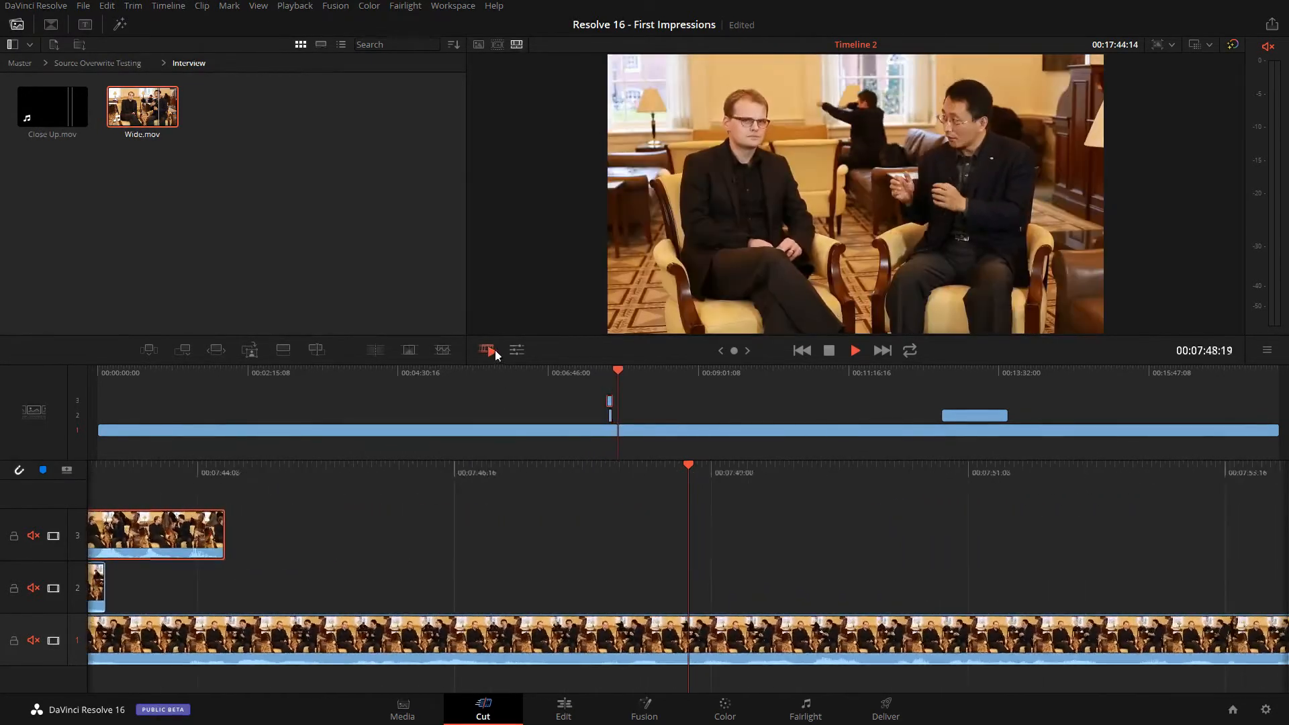
pyautogui.click(829, 352)
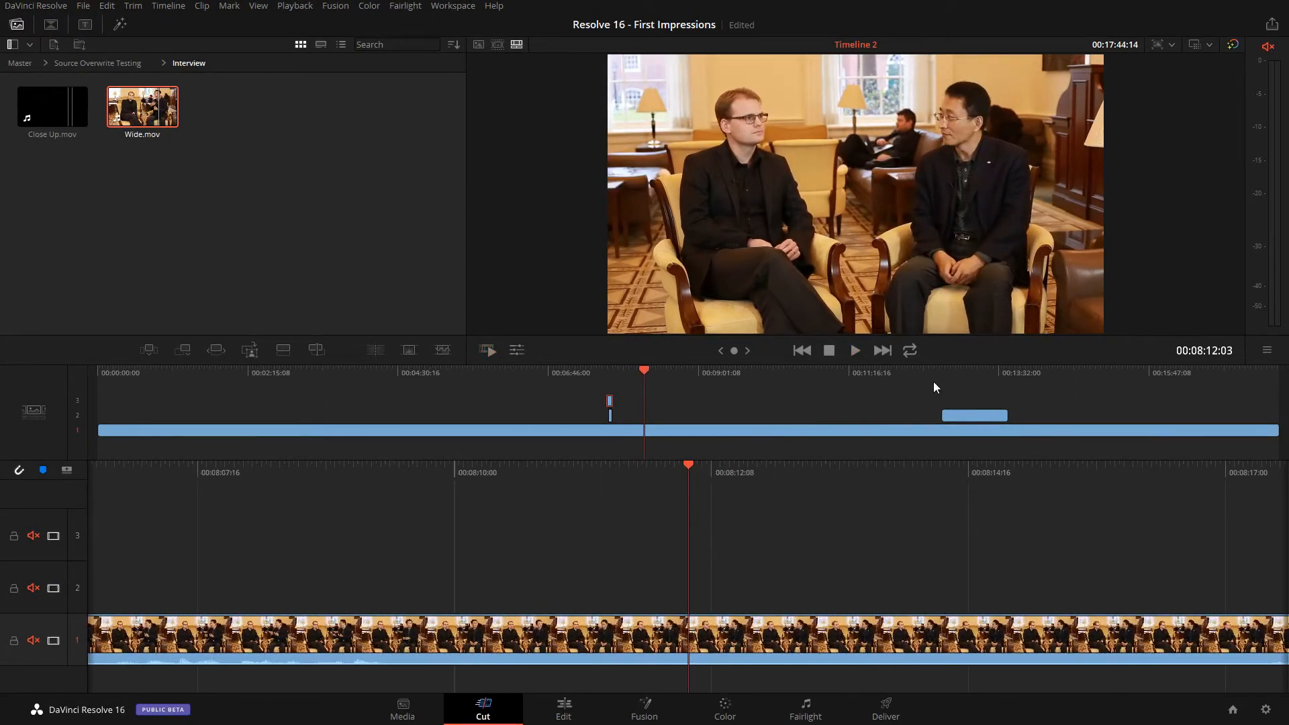
pyautogui.click(606, 378)
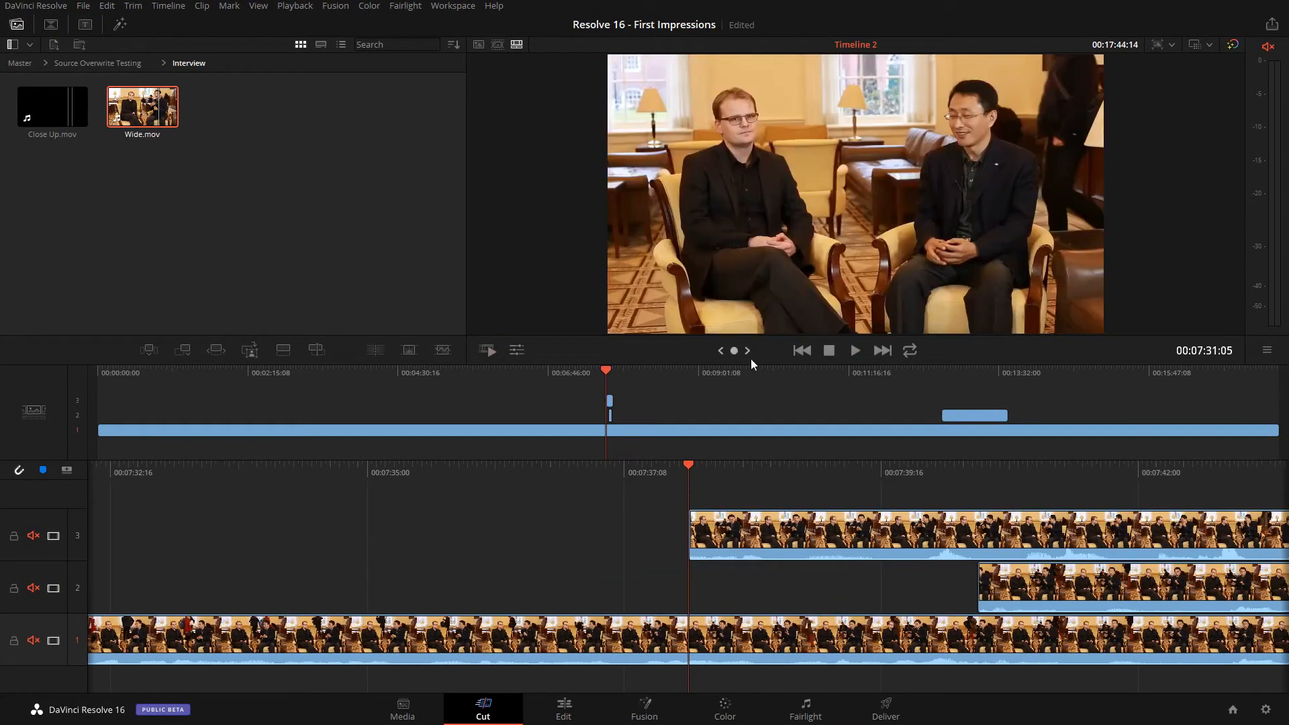
pyautogui.click(494, 349)
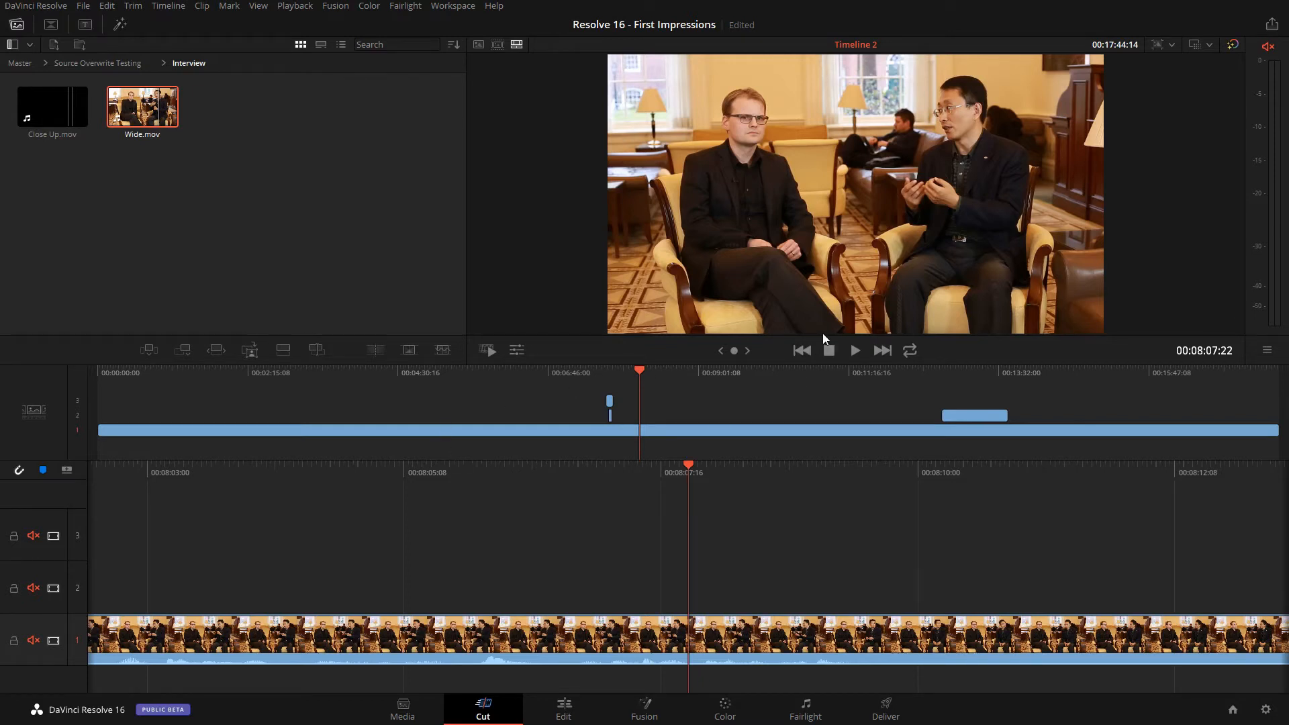
# - On the Color page, sample the background wall's hue into the Hue Vs Lum curve, adjust its points and reset Lum Gain to 1.00
pyautogui.click(742, 705)
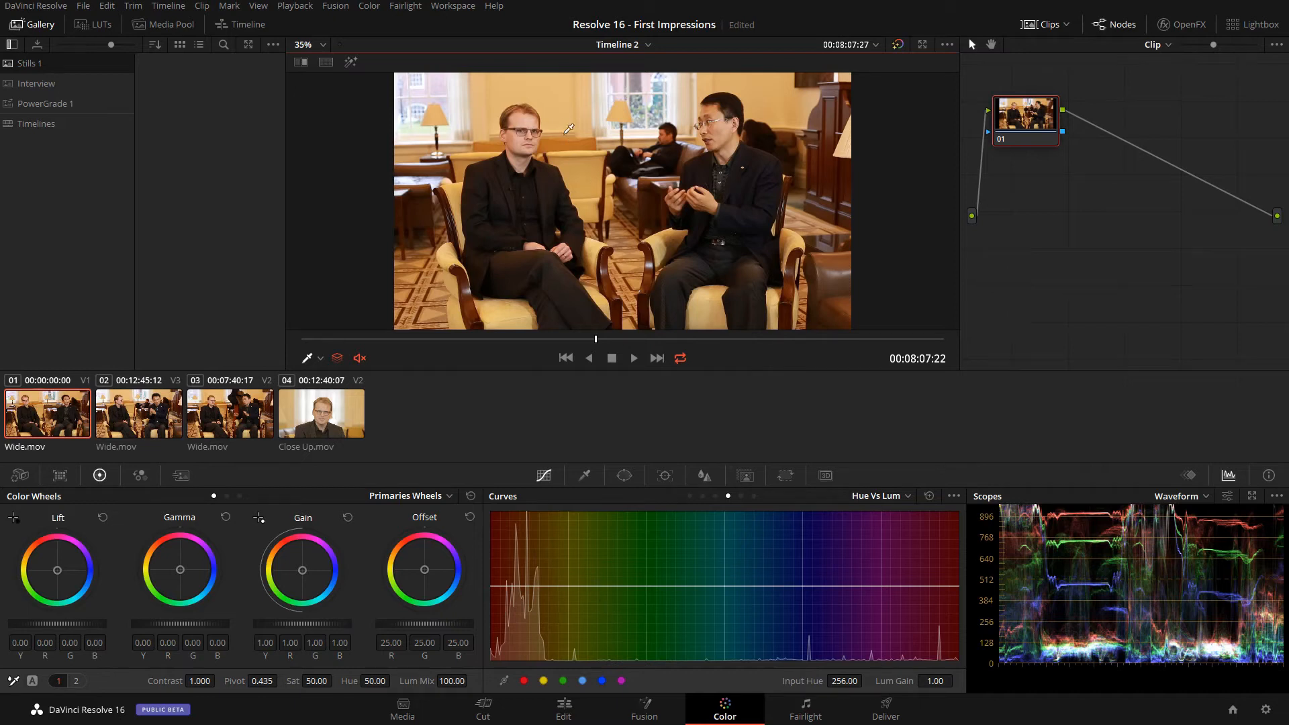
pyautogui.click(556, 110)
pyautogui.moveTo(521, 585); pyautogui.dragTo(493, 585)
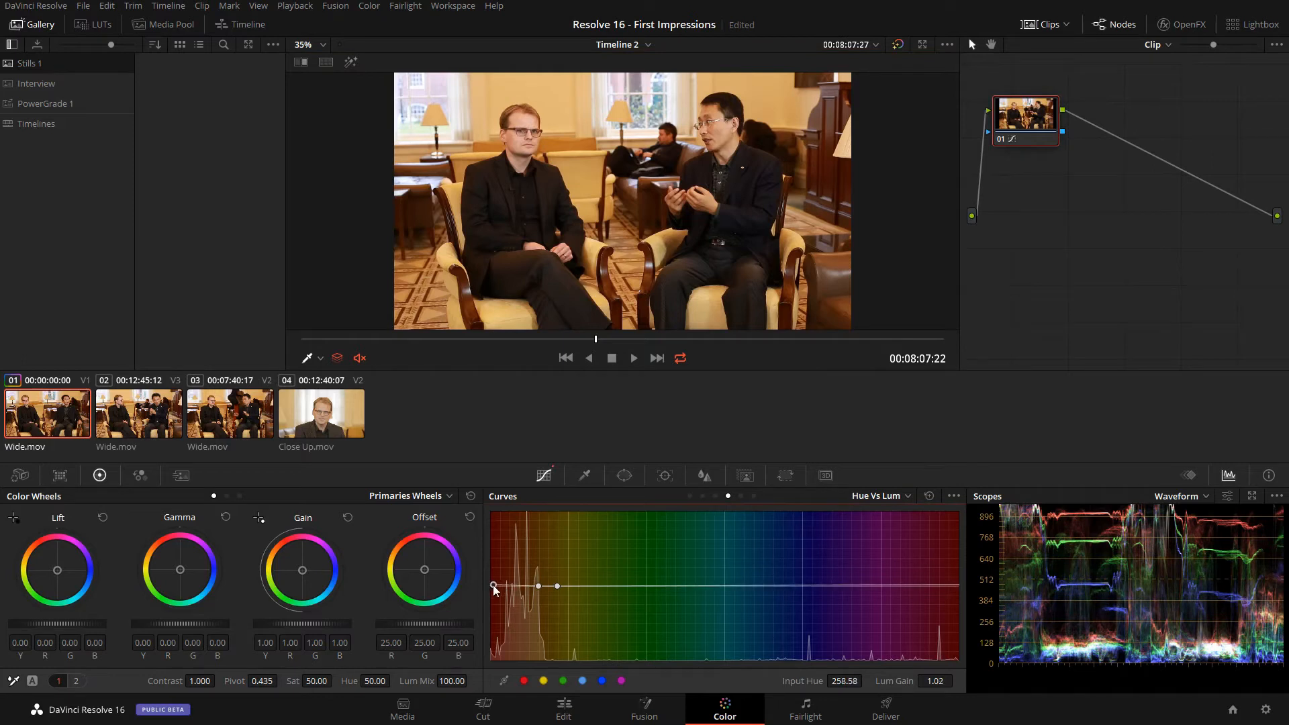
pyautogui.doubleClick(881, 690)
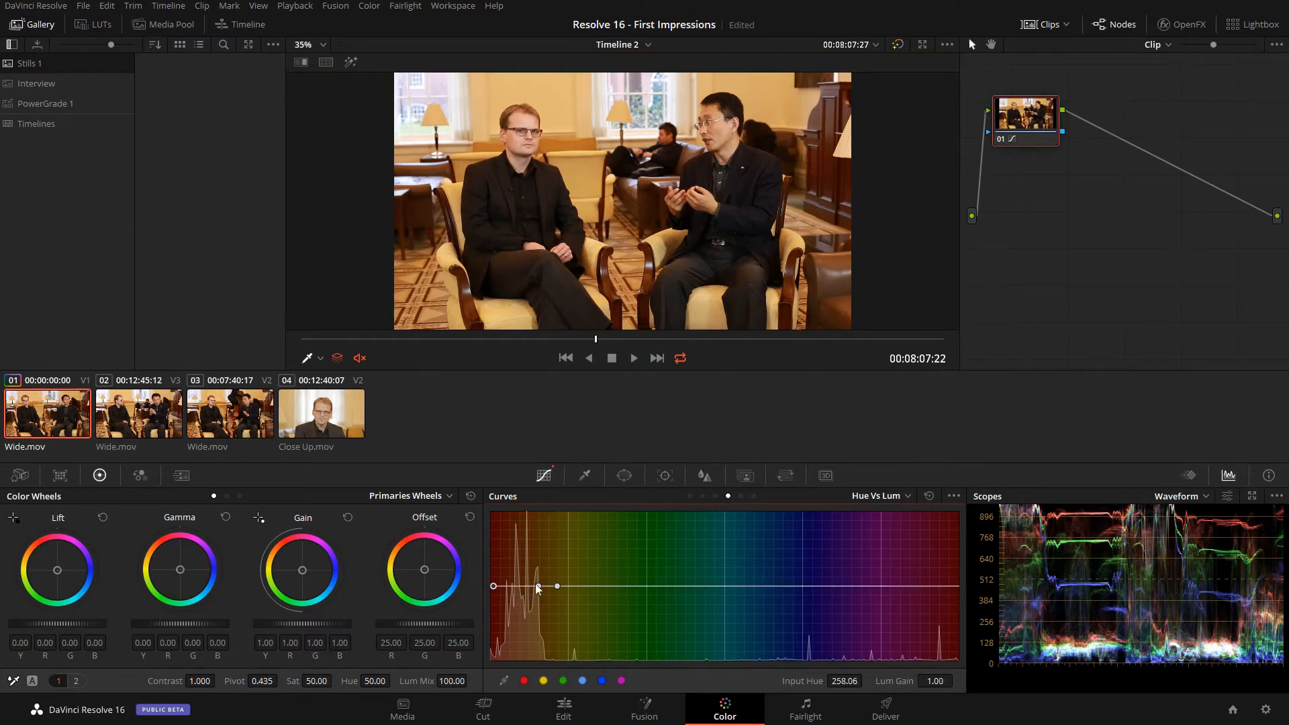
# - Move the warm hue point on the Hue Vs Lum curve to input hue 278.66 with a Lum Gain of 1.03
pyautogui.click(559, 586)
pyautogui.moveTo(537, 586)
pyautogui.mouseDown()
pyautogui.moveTo(534, 565)
pyautogui.moveTo(527, 631)
pyautogui.moveTo(518, 591)
pyautogui.moveTo(513, 611)
pyautogui.moveTo(519, 584)
pyautogui.mouseUp()
# - Switch to the Hue Vs Sat curve, sample the background wall's hue and lower its point to saturation 0.69 at input hue 281.75
pyautogui.click(875, 496)
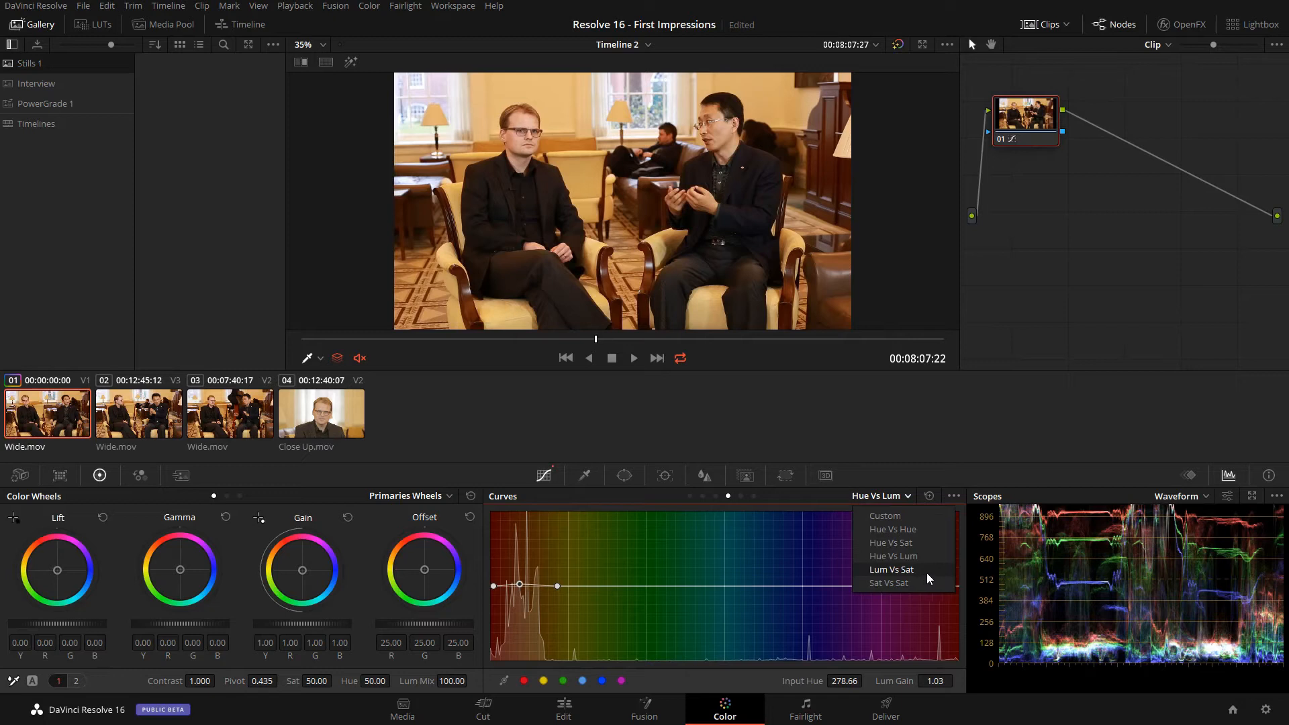
pyautogui.click(926, 543)
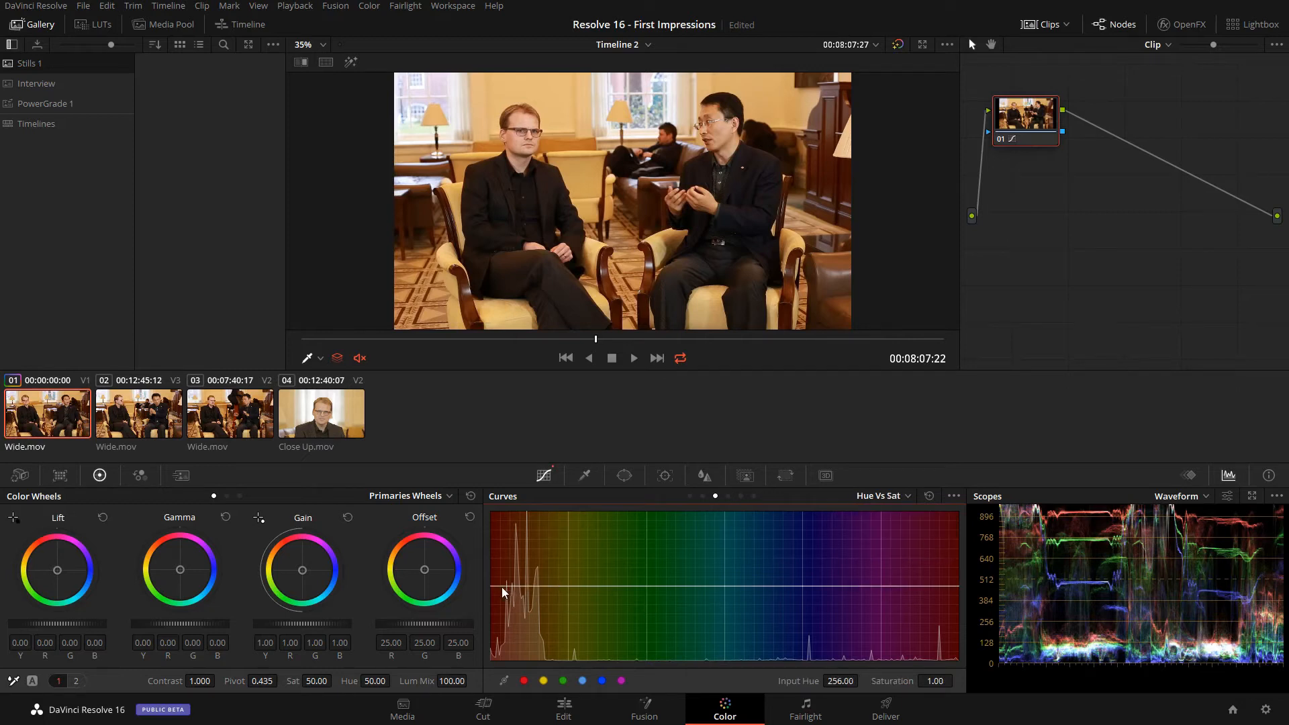
pyautogui.click(529, 571)
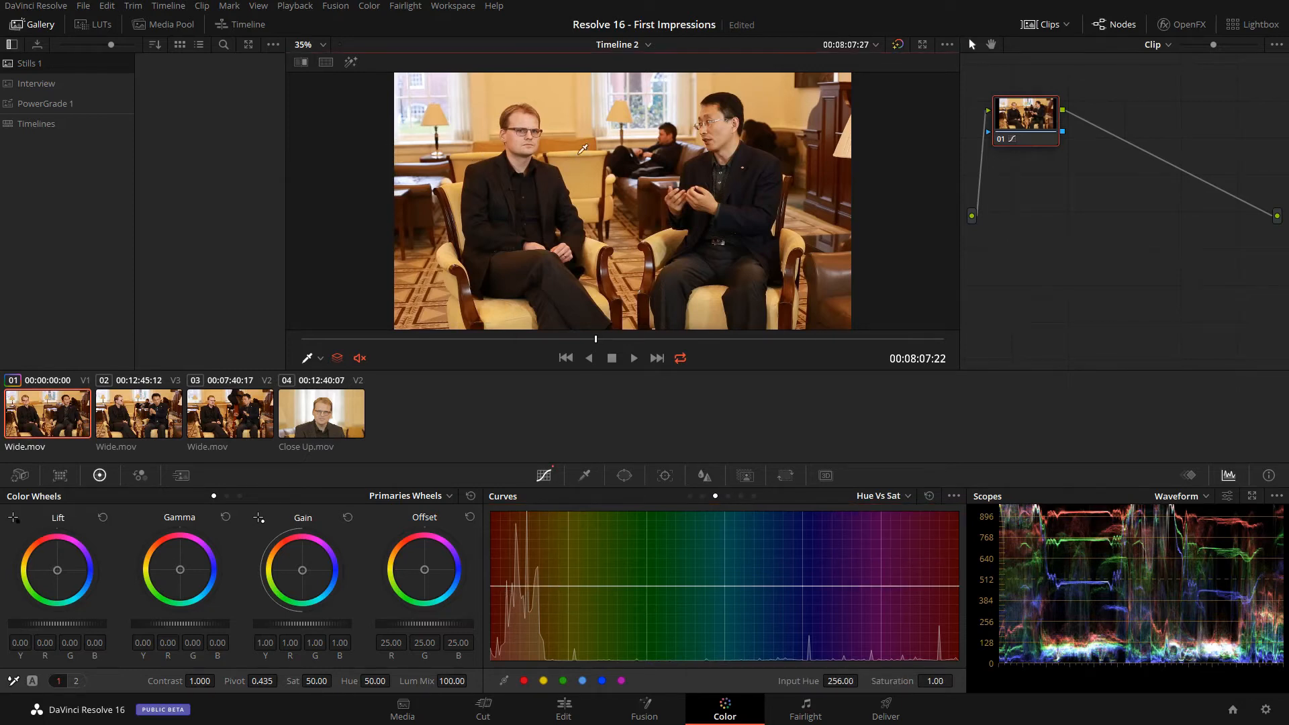
pyautogui.moveTo(528, 584); pyautogui.dragTo(547, 635)
pyautogui.moveTo(509, 586); pyautogui.dragTo(498, 591)
pyautogui.moveTo(541, 633); pyautogui.dragTo(524, 612)
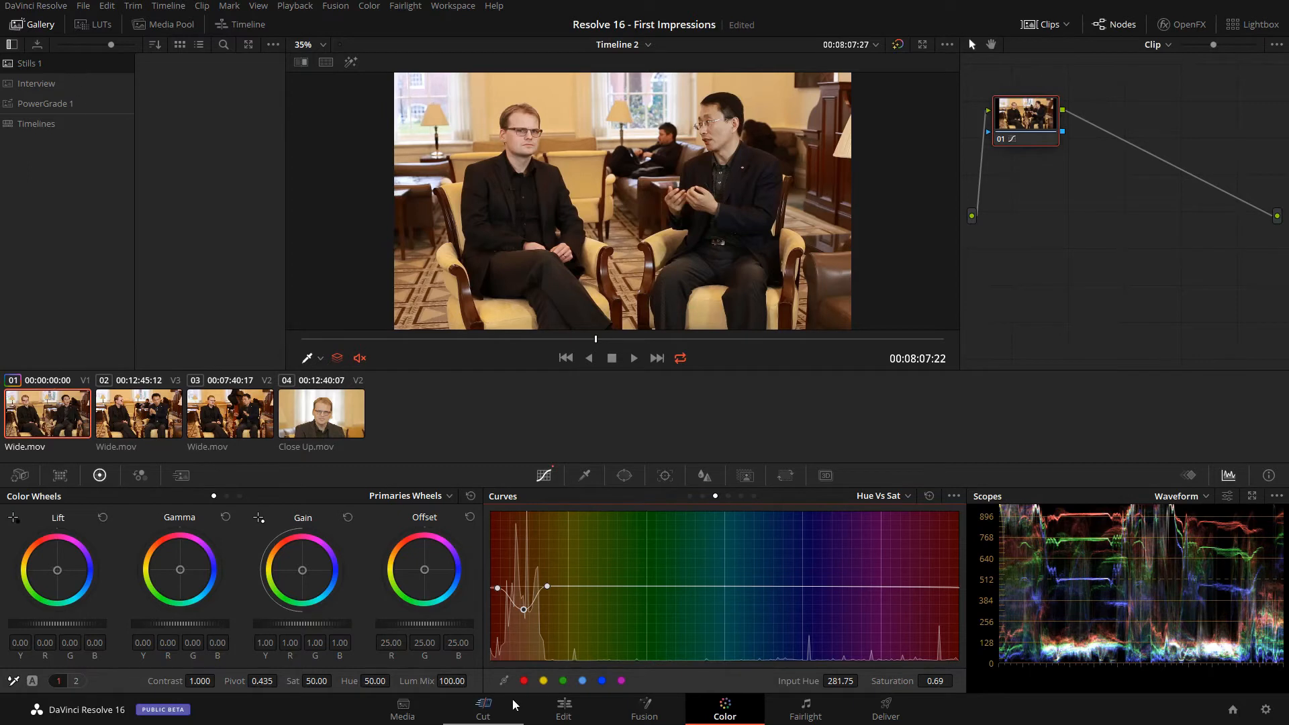
# - Create Timeline 3 from A001_C031_0916IN_001.R3D in the Graffiti bin and scrub through it on the Color page
pyautogui.click(402, 708)
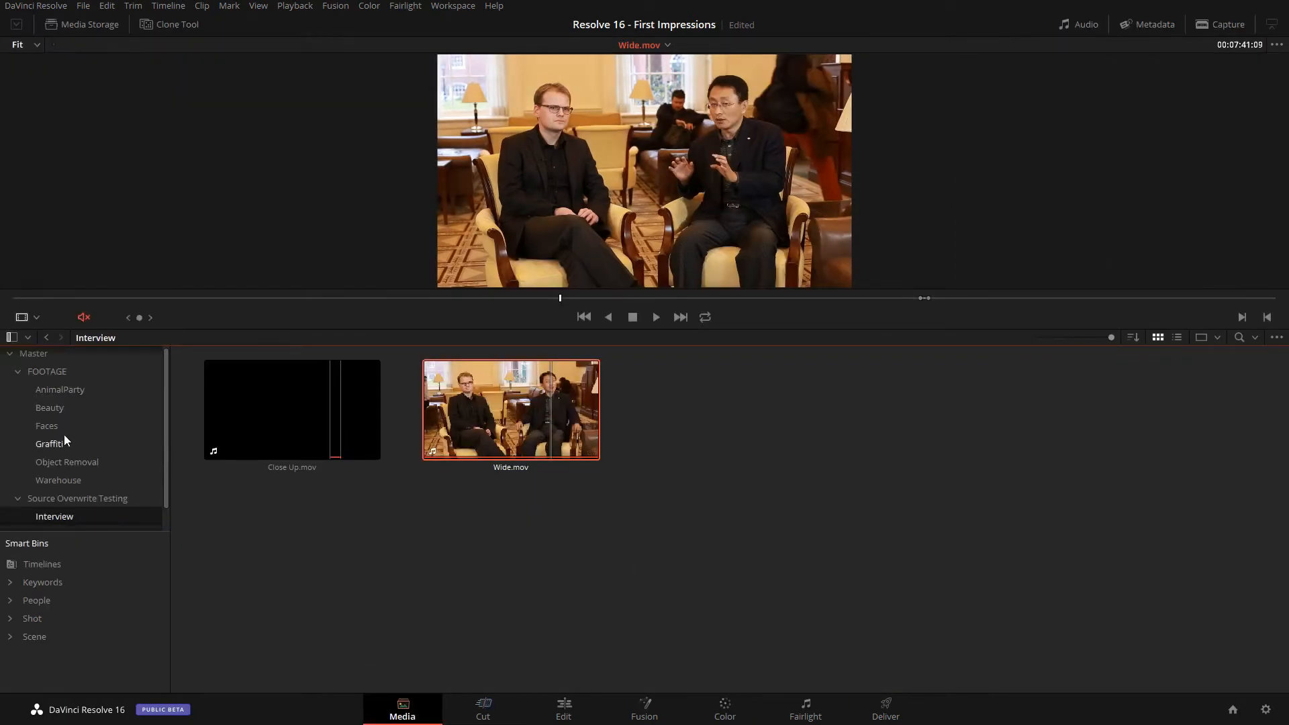
pyautogui.click(78, 446)
pyautogui.scroll(-3, 534, 521)
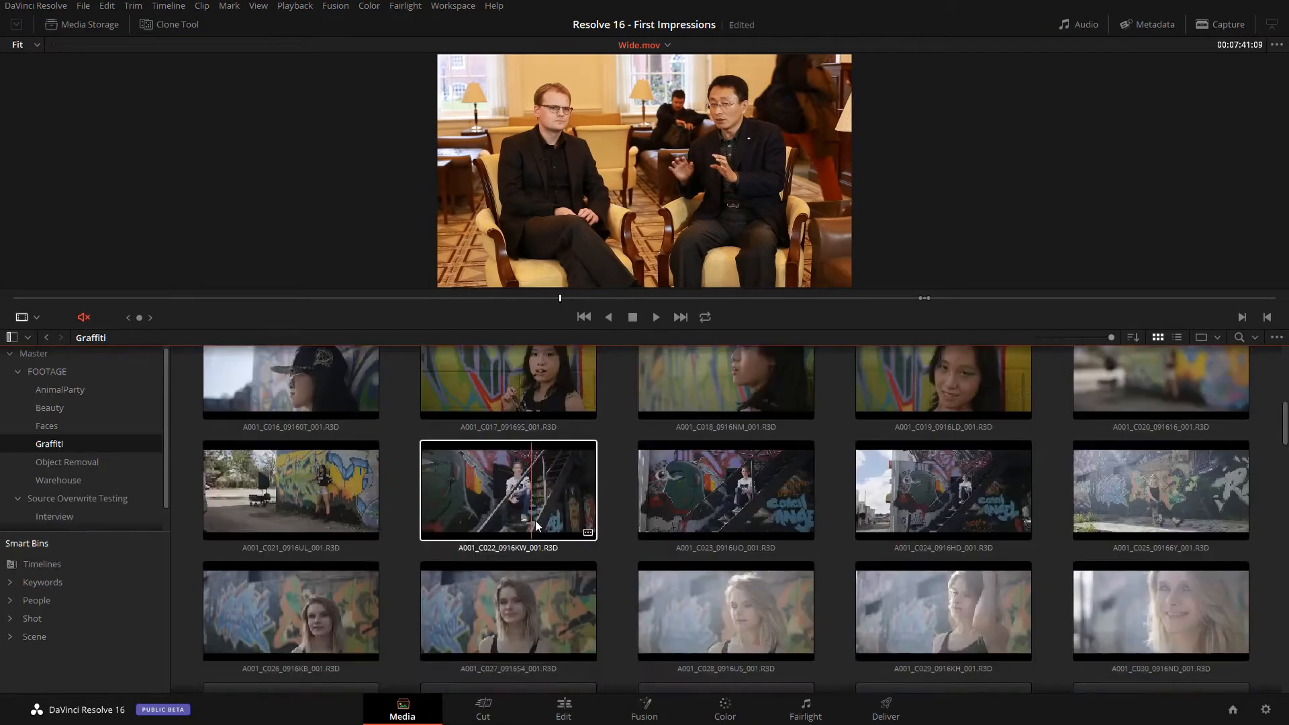
pyautogui.scroll(2, 370, 537)
pyautogui.rightClick(309, 481)
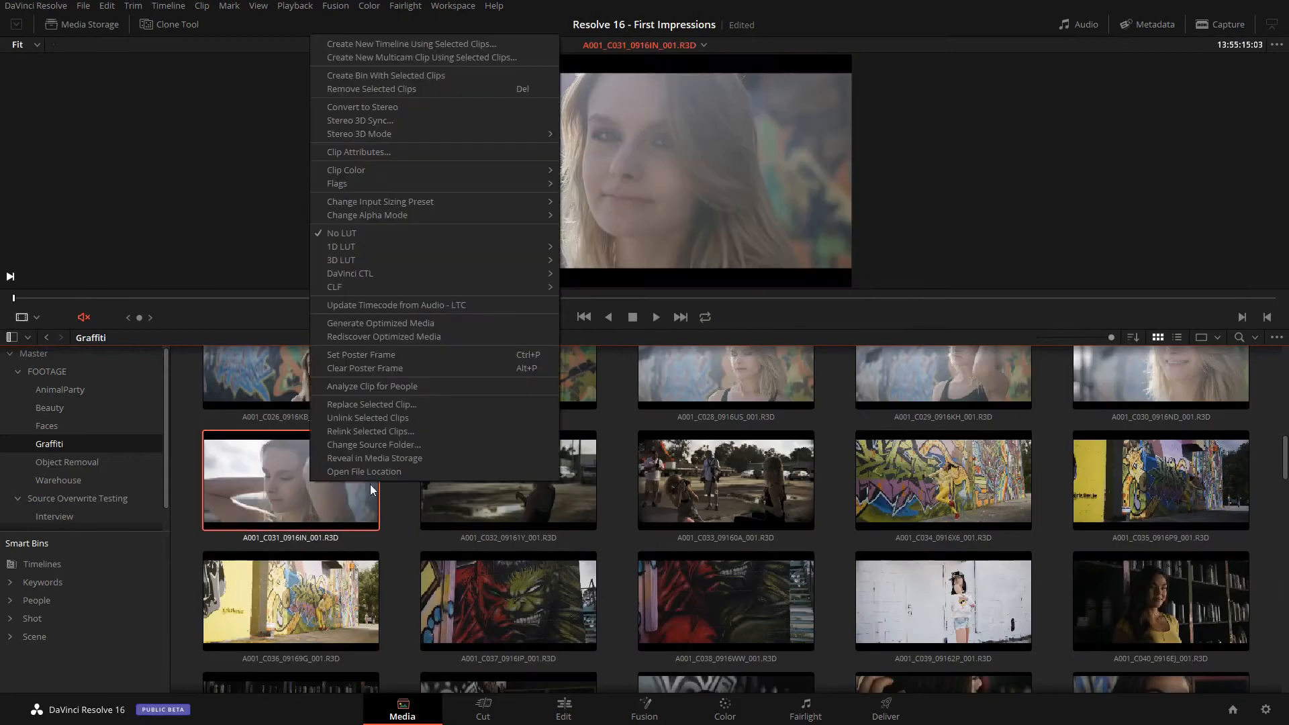
pyautogui.click(422, 44)
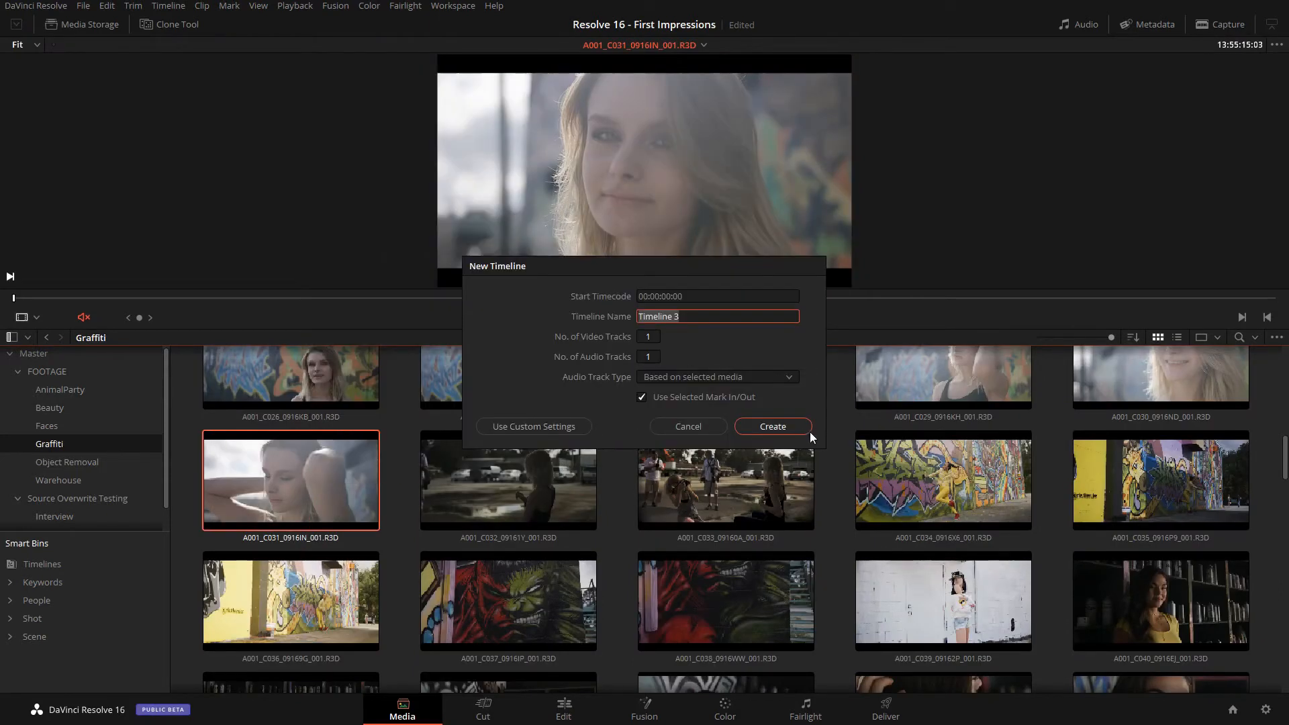
pyautogui.click(773, 426)
pyautogui.click(725, 710)
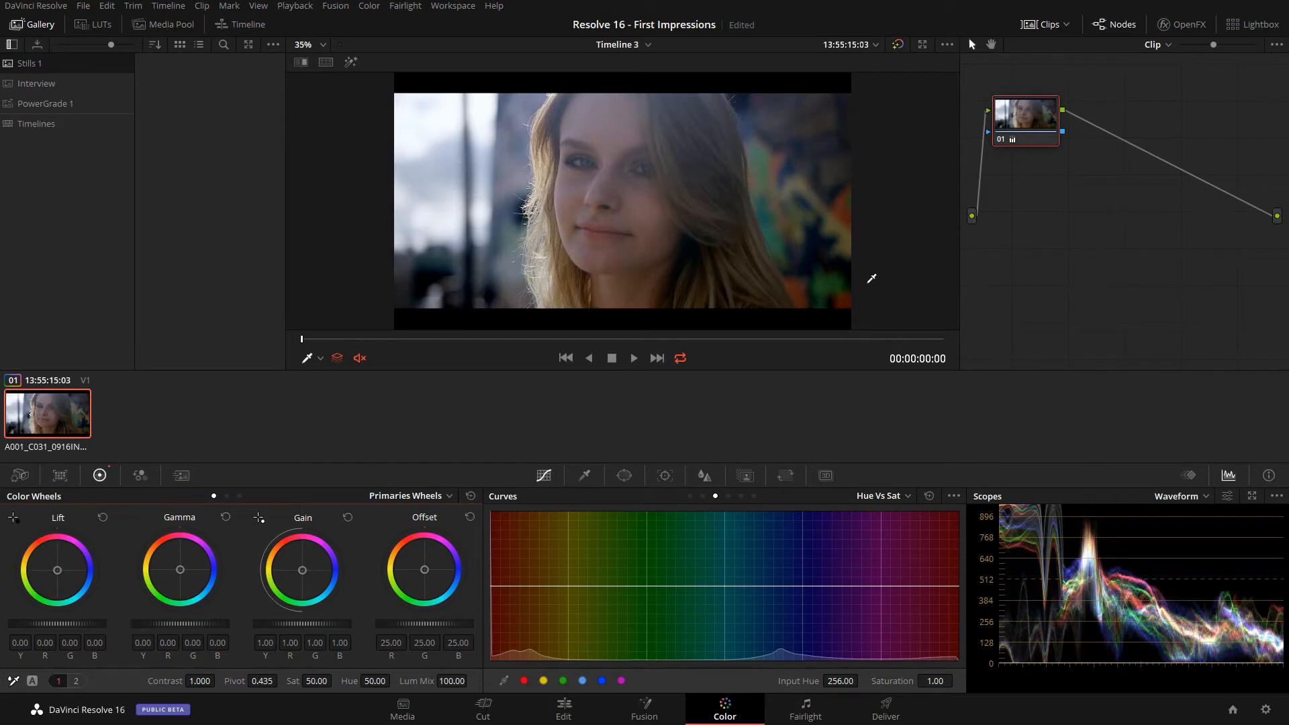
pyautogui.moveTo(582, 340); pyautogui.dragTo(329, 335)
# - On the Edit page, add A001_C025_09166Y_001.R3D from the Graffiti bin to Video 2 of Timeline 3, starting at about 00:00:23:19
pyautogui.click(403, 708)
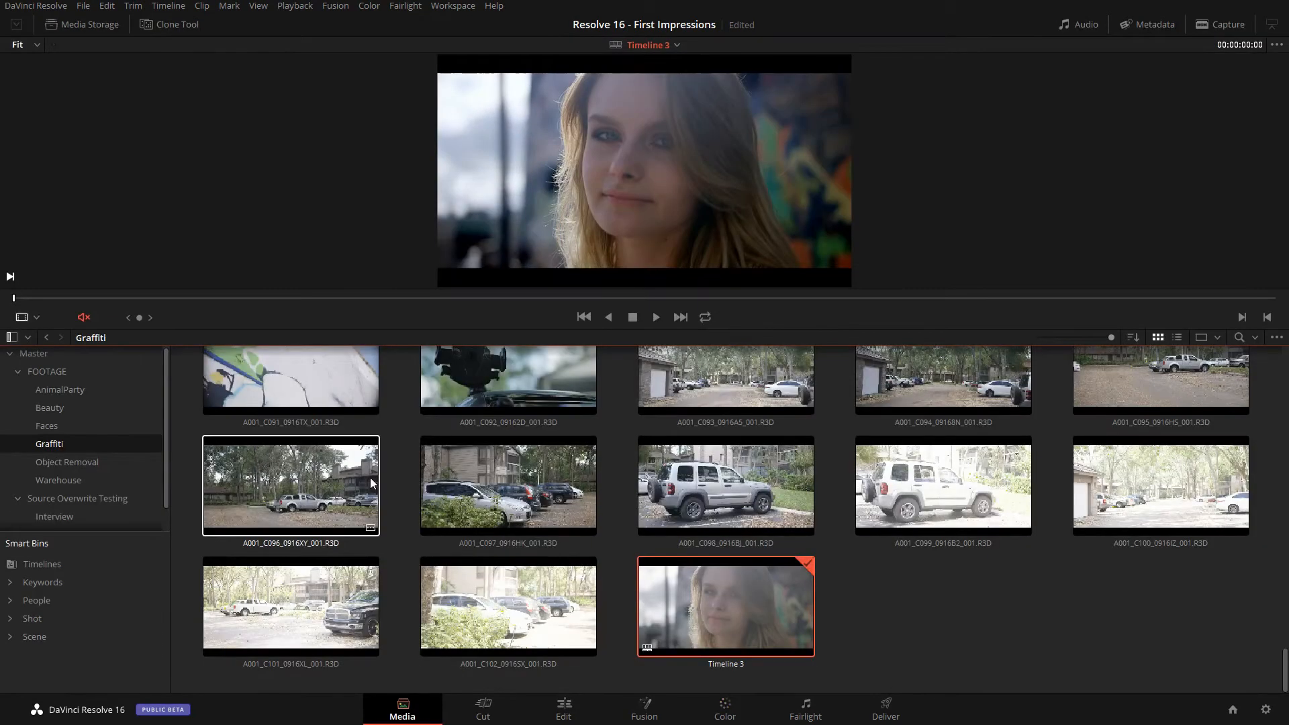
pyautogui.click(564, 708)
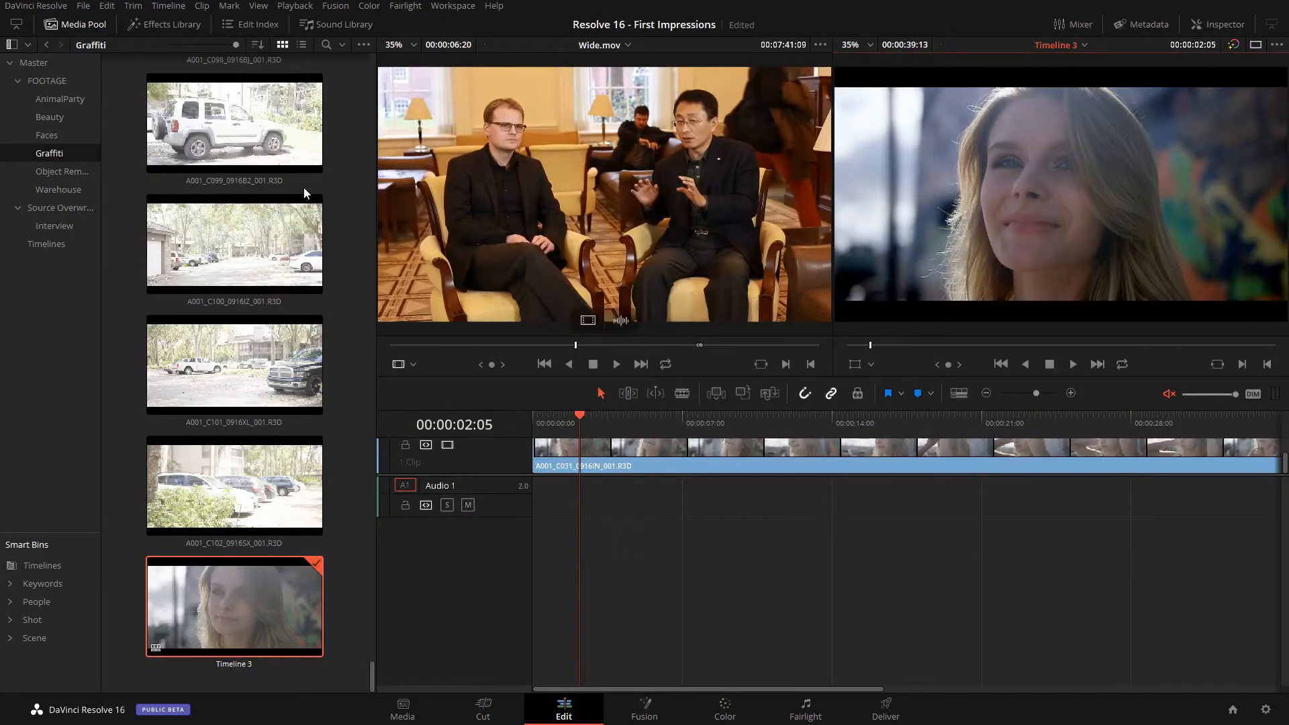
pyautogui.scroll(20, 237, 327)
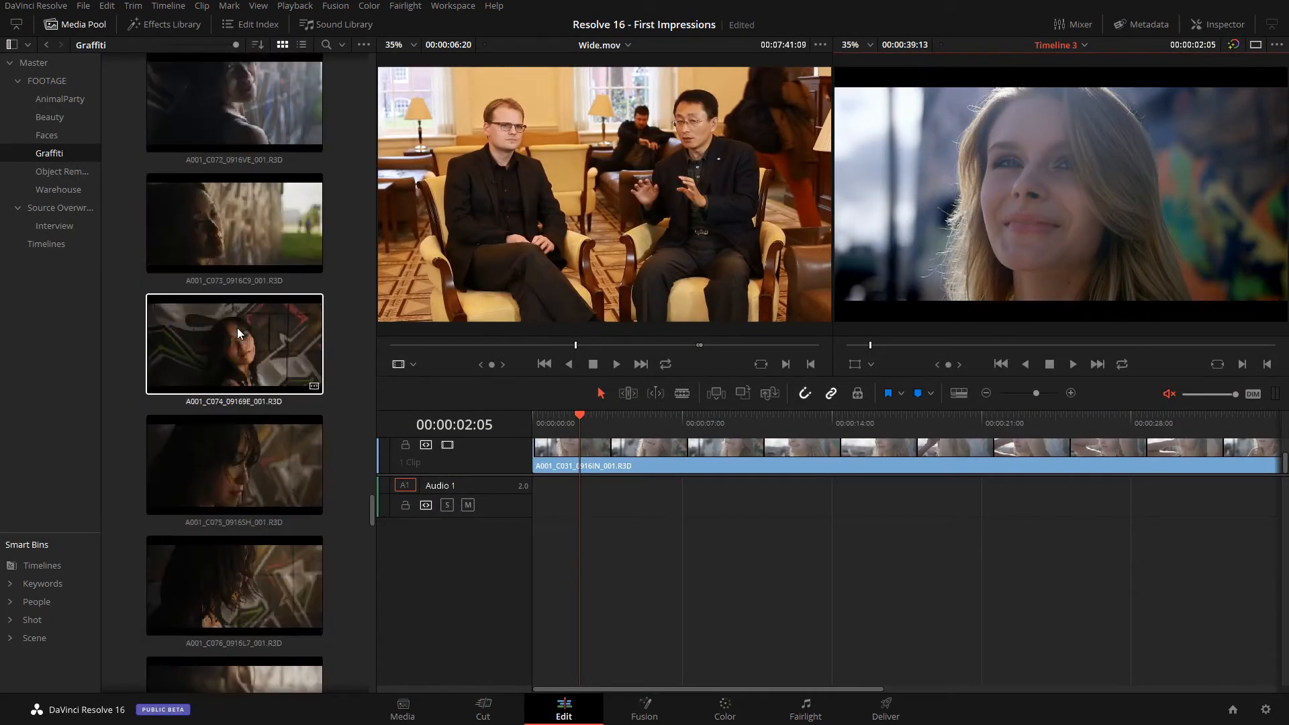
pyautogui.scroll(15, 252, 497)
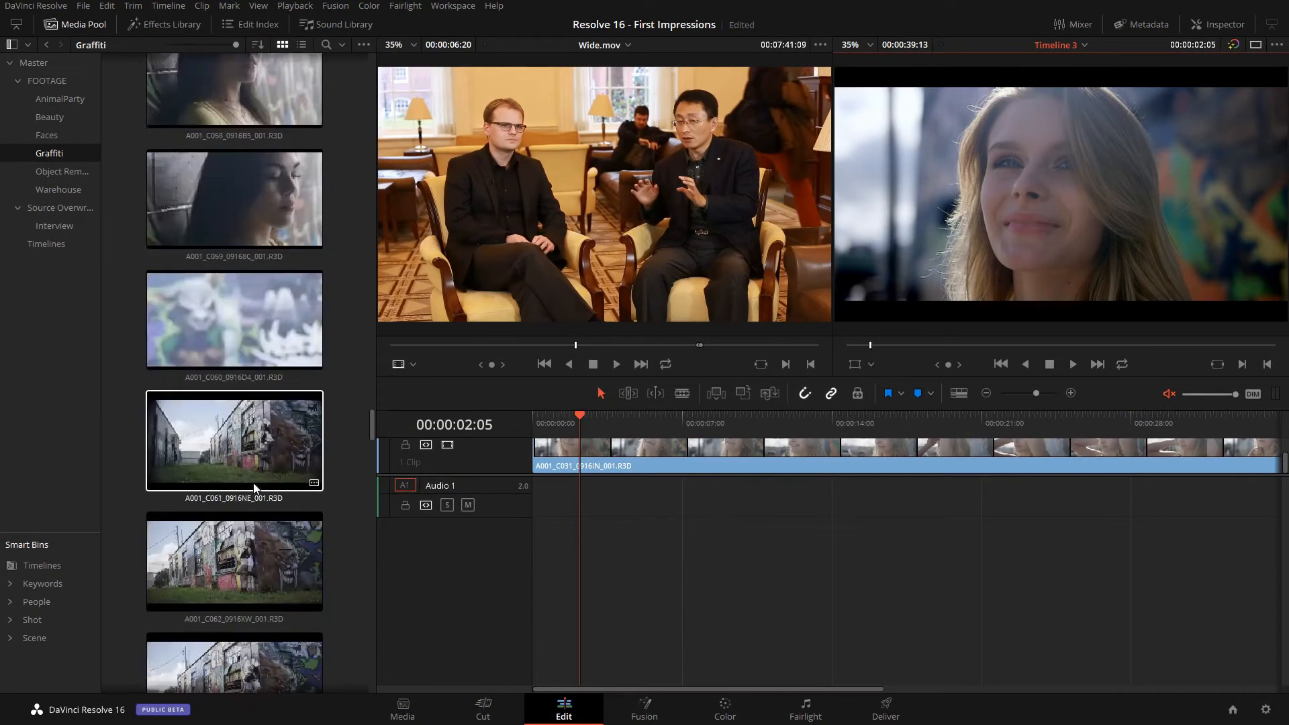
pyautogui.scroll(6, 254, 488)
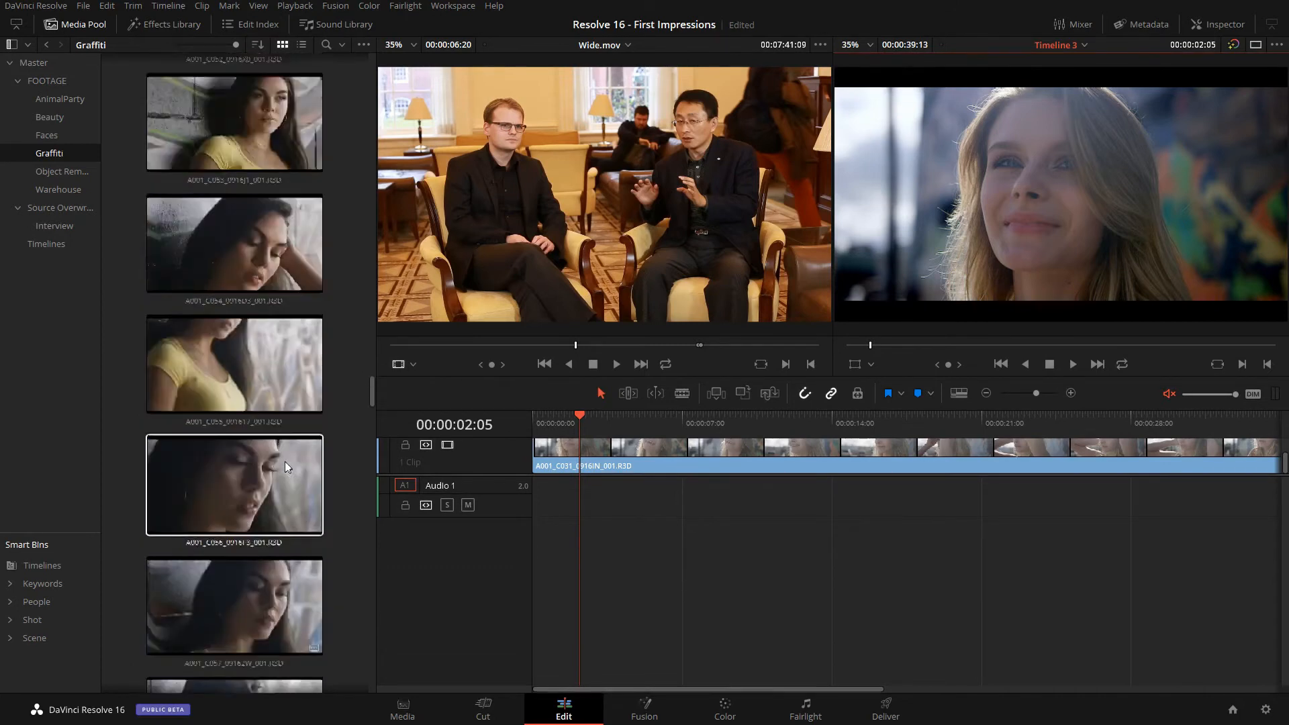
pyautogui.scroll(20, 285, 461)
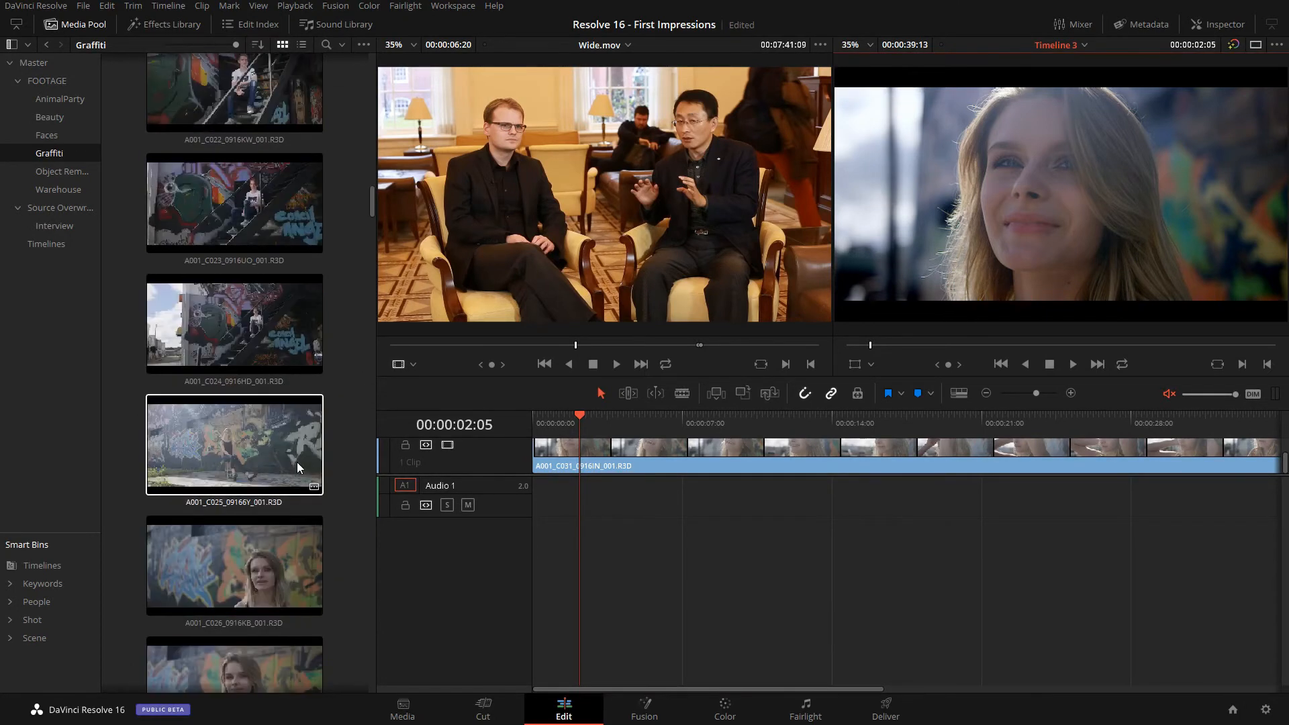
pyautogui.scroll(-2, 297, 462)
pyautogui.moveTo(268, 365); pyautogui.dragTo(997, 476)
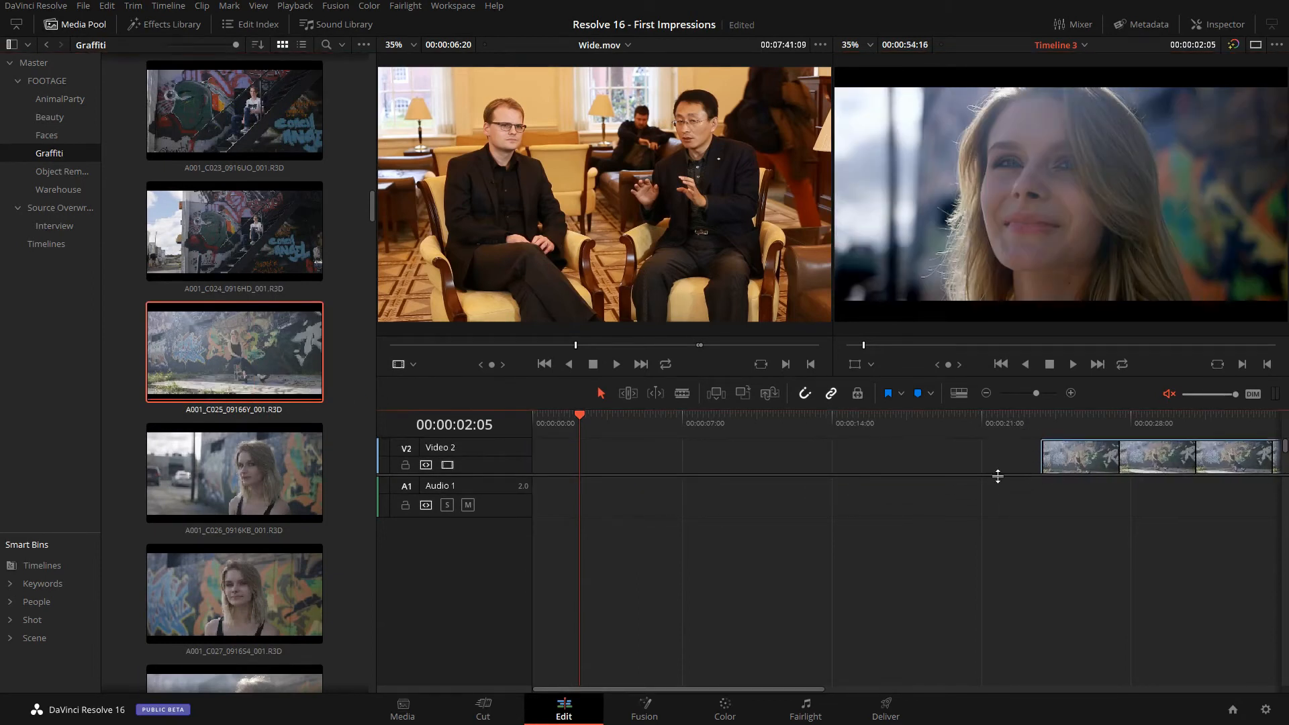
# - On the Color page, apply automatic colour correction to the A001_C025 graffiti wall clip and move the playhead to about 00:00:44:05
pyautogui.click(725, 713)
pyautogui.click(141, 442)
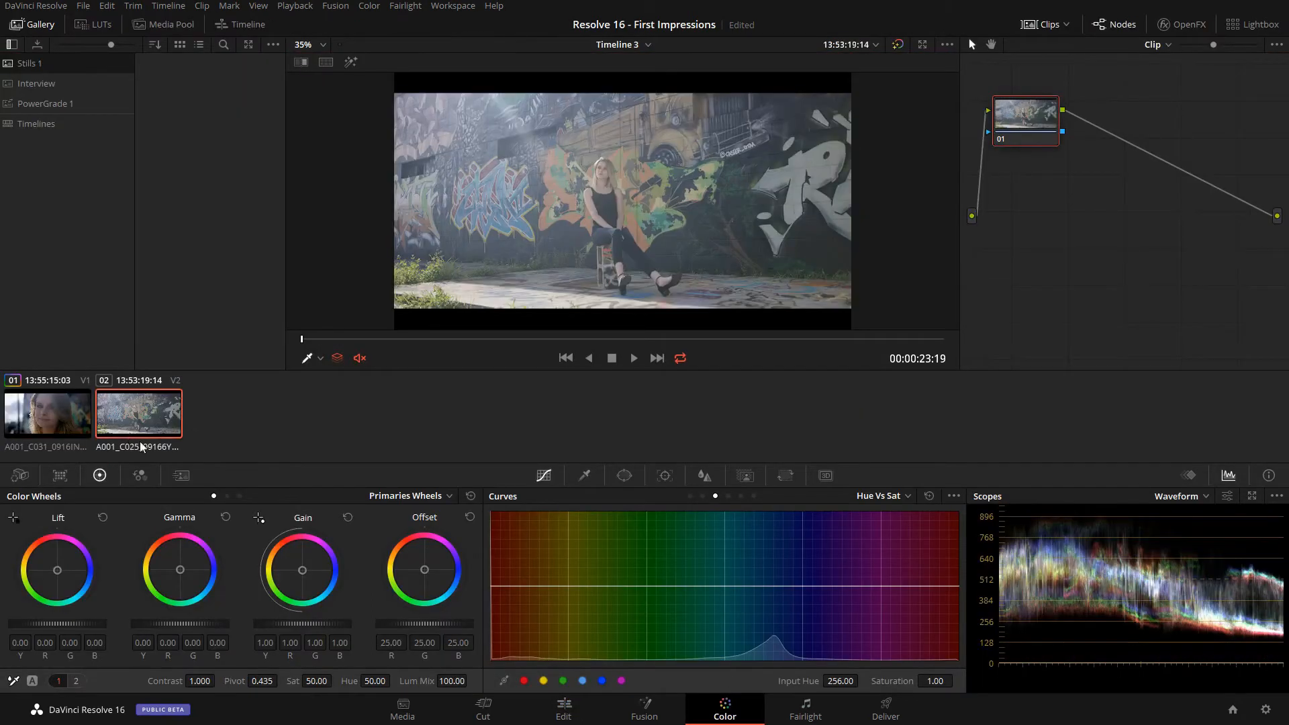
pyautogui.click(32, 681)
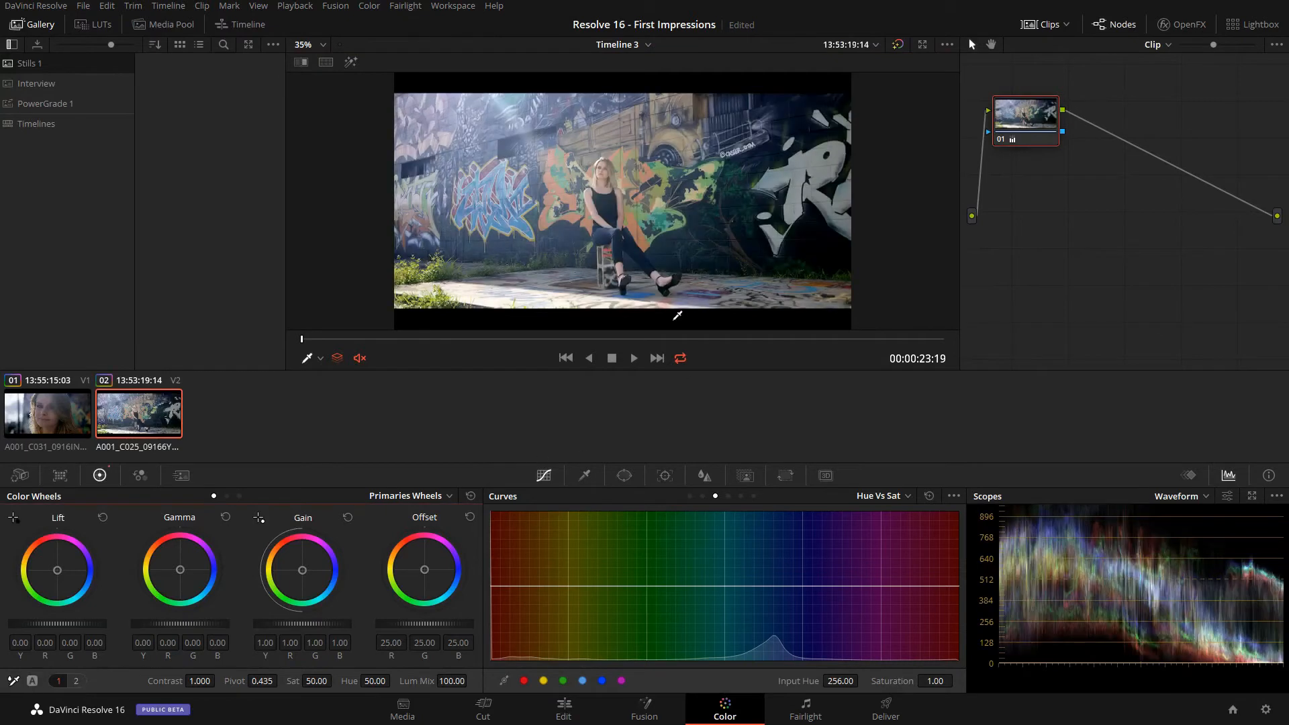
pyautogui.moveTo(628, 341); pyautogui.dragTo(728, 345)
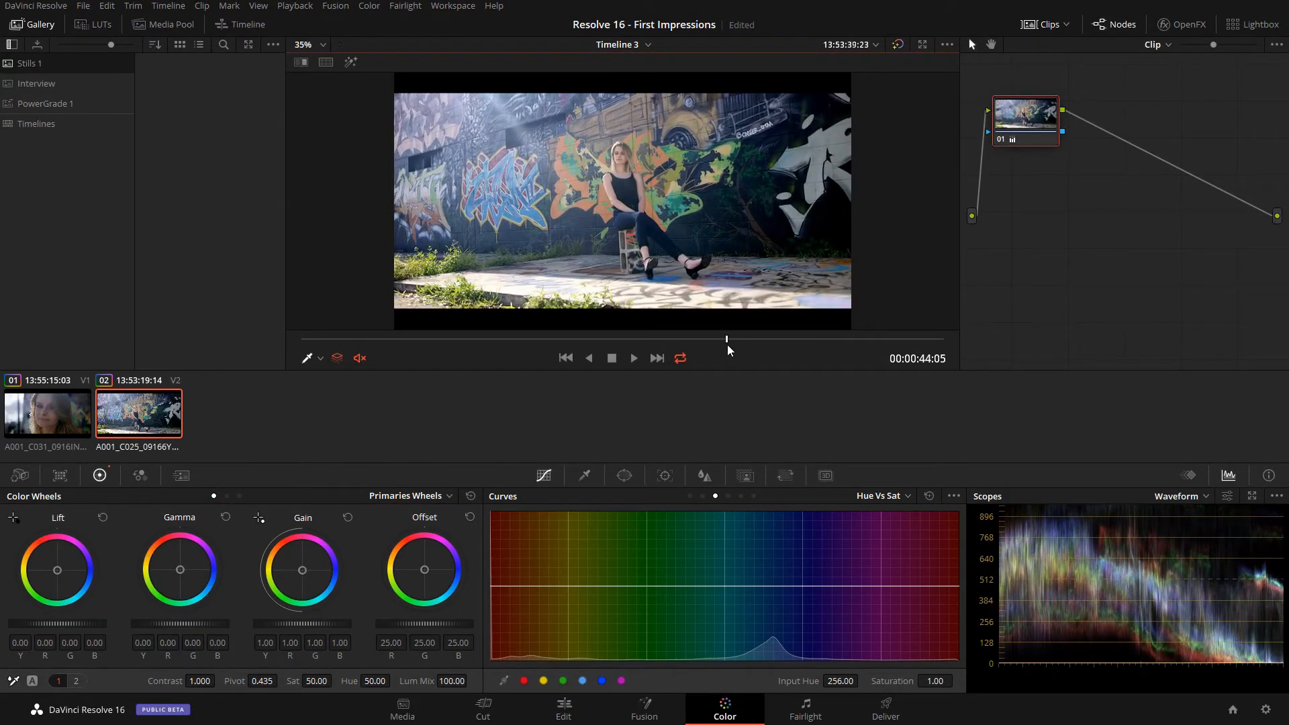
# - Add node 02 with a curve window enclosing the graffiti wall and ground beside and below the seated woman
pyautogui.scroll(-1, 588, 215)
pyautogui.hotkey('alt', 'b')
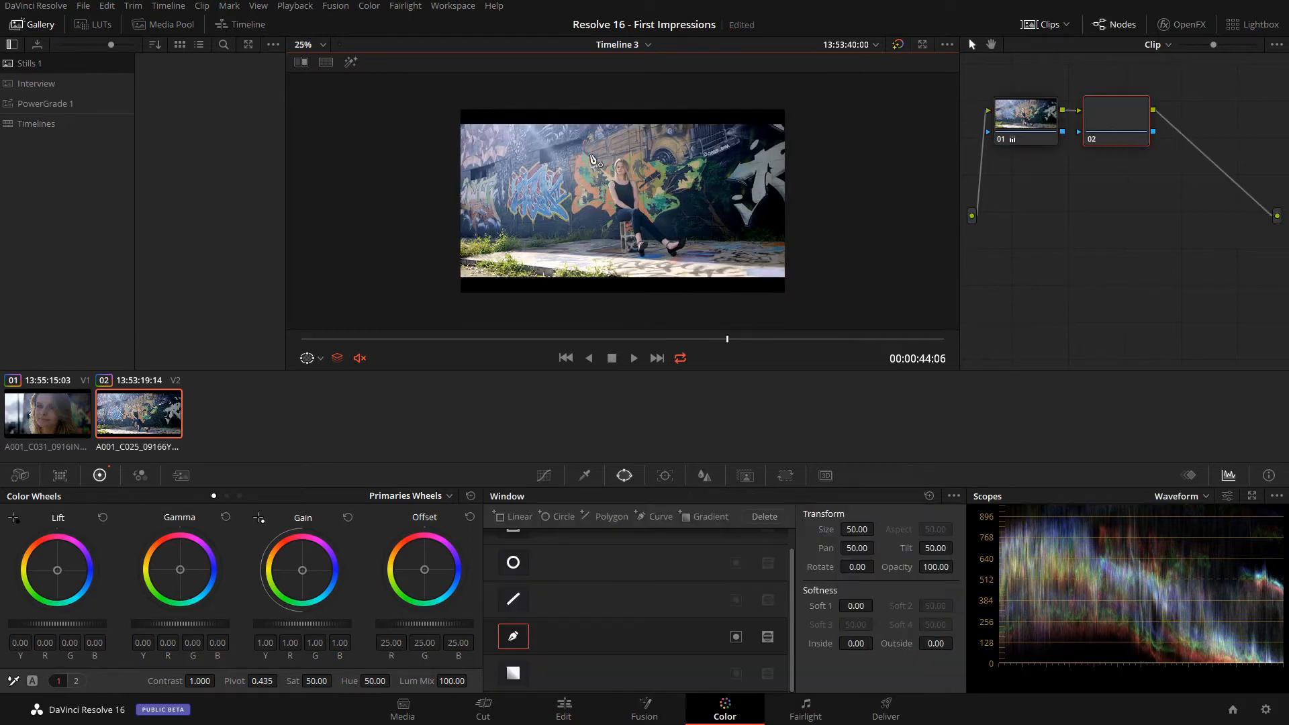
pyautogui.click(576, 110)
pyautogui.moveTo(627, 281)
pyautogui.mouseDown()
pyautogui.moveTo(747, 288)
pyautogui.moveTo(579, 329)
pyautogui.mouseUp()
pyautogui.moveTo(395, 308); pyautogui.dragTo(335, 282)
pyautogui.moveTo(399, 94); pyautogui.dragTo(414, 82)
pyautogui.click(577, 110)
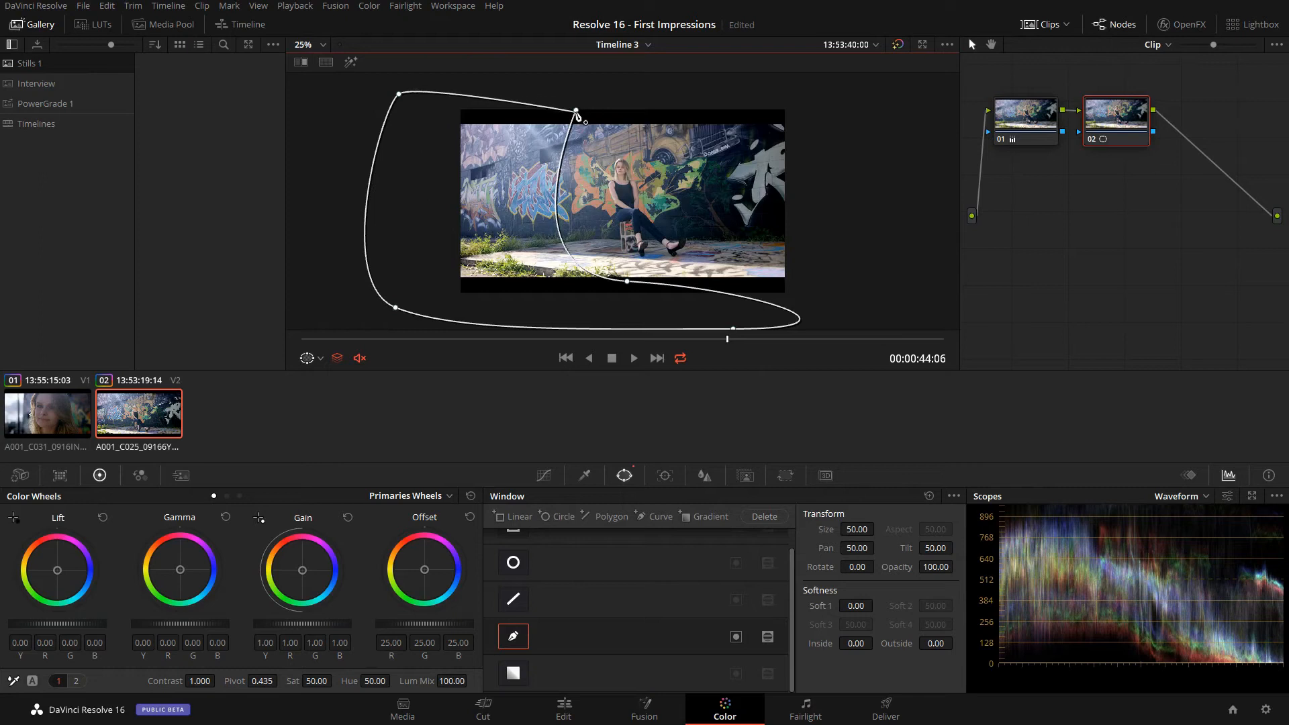
pyautogui.moveTo(627, 281); pyautogui.dragTo(652, 259)
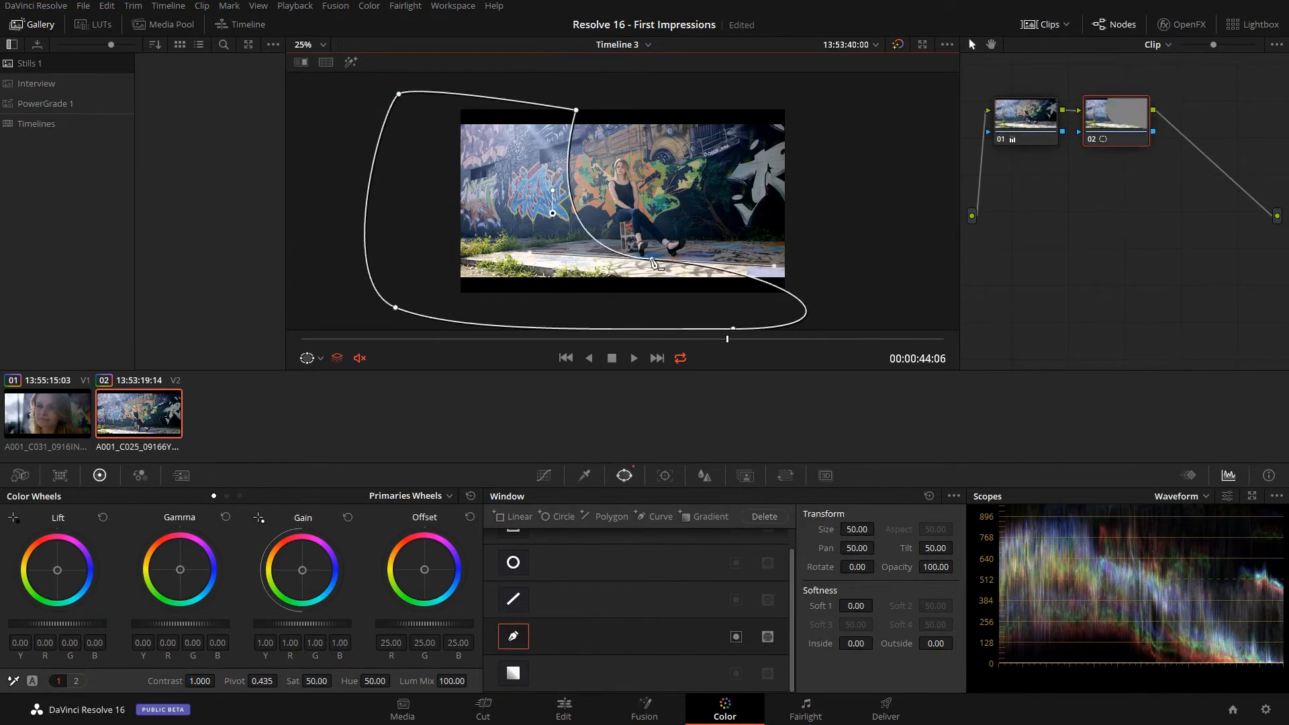
# - Darken the windowed area on node 02 by pulling the upper part of the Custom curve far down
pyautogui.click(543, 475)
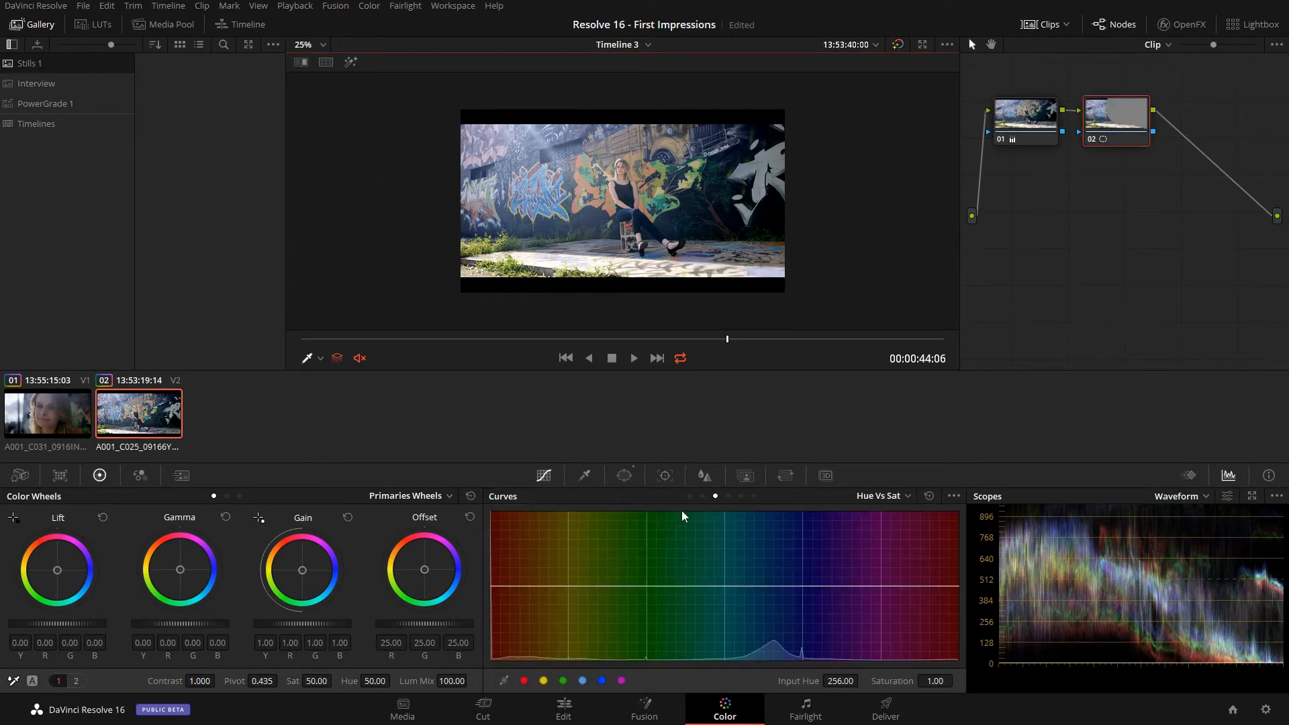
pyautogui.click(690, 495)
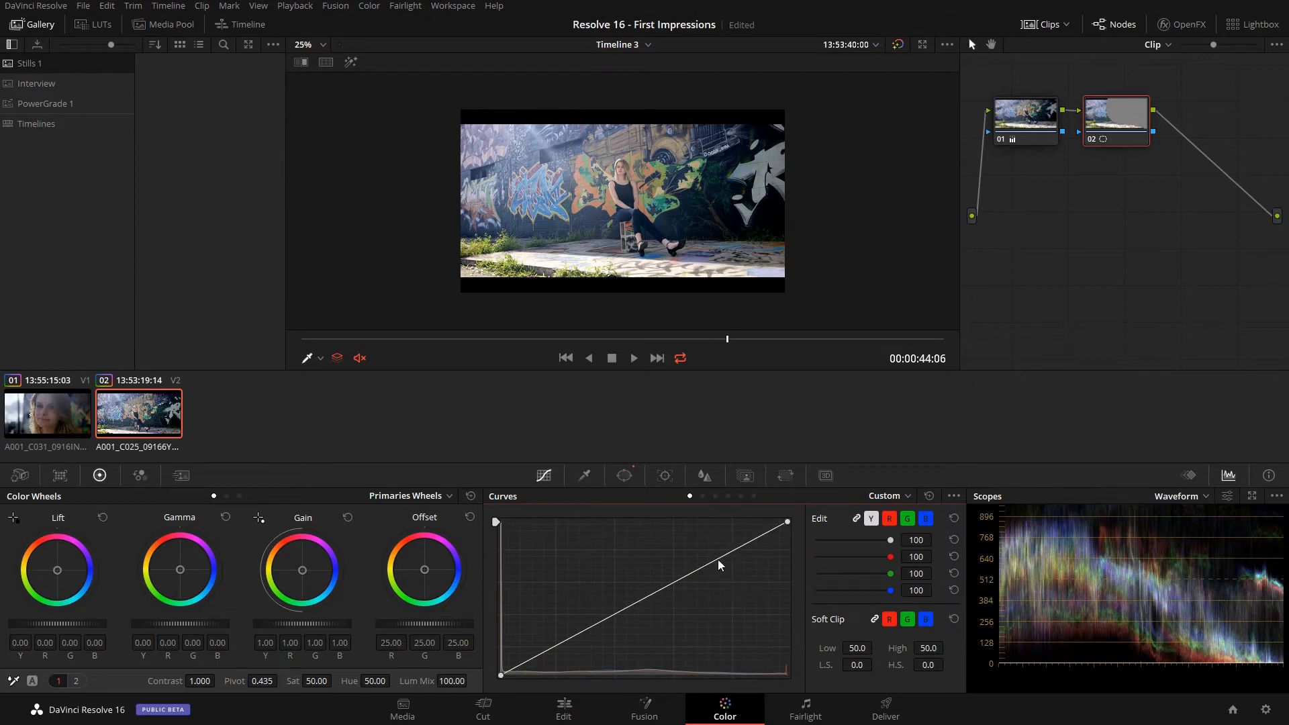
pyautogui.moveTo(718, 559); pyautogui.dragTo(736, 633)
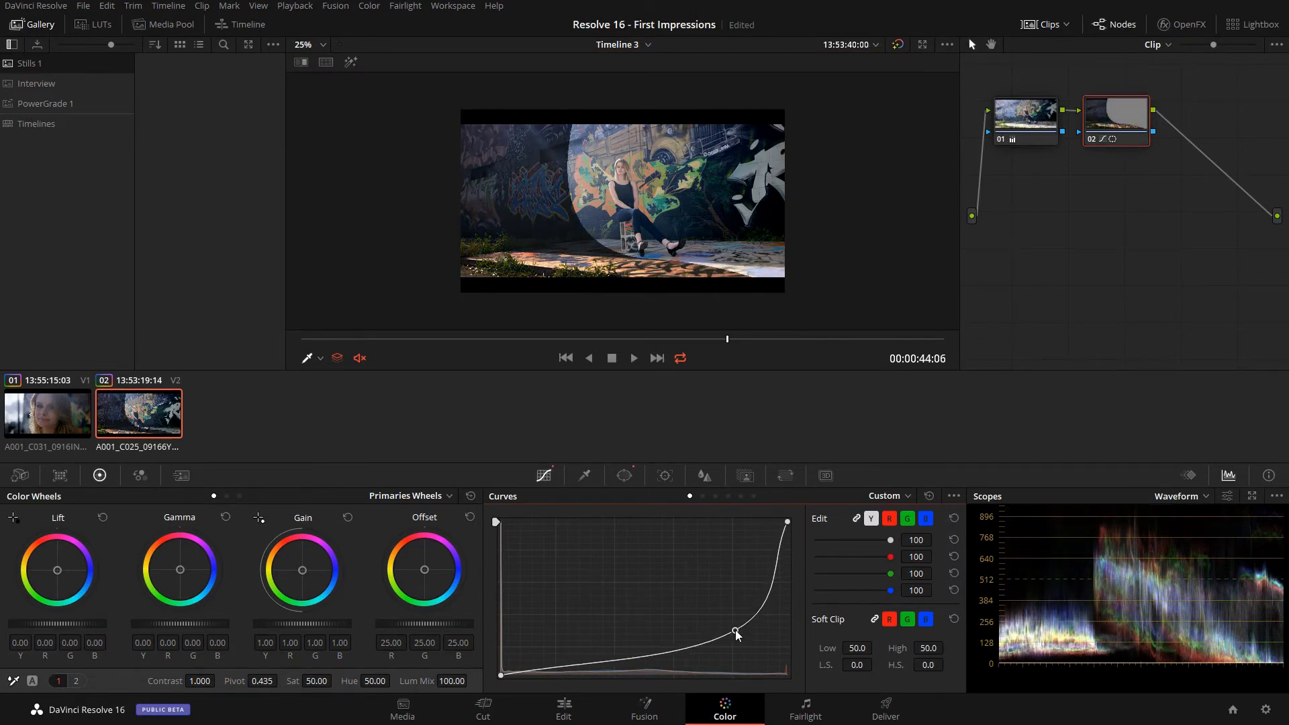
# - Set the curve window's Soft 1 to 41.24 and turn off the on-screen window outline
pyautogui.click(624, 475)
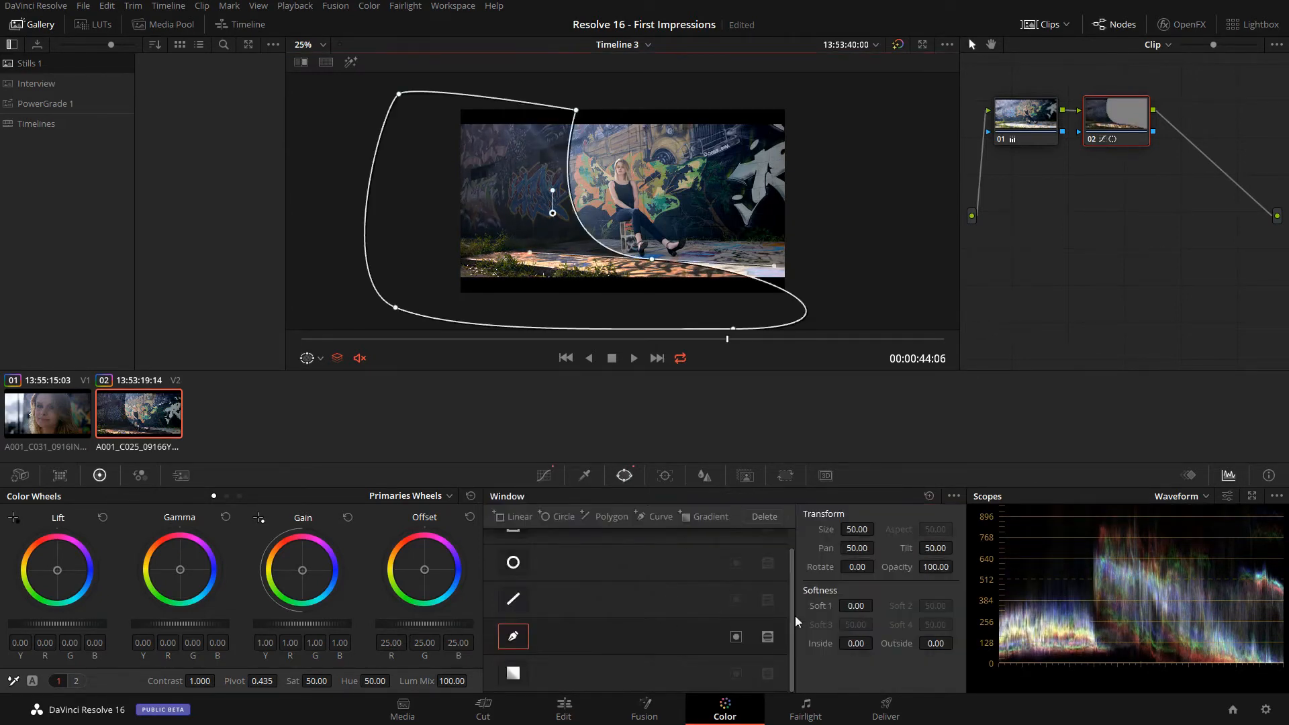
pyautogui.moveTo(848, 604); pyautogui.dragTo(877, 605)
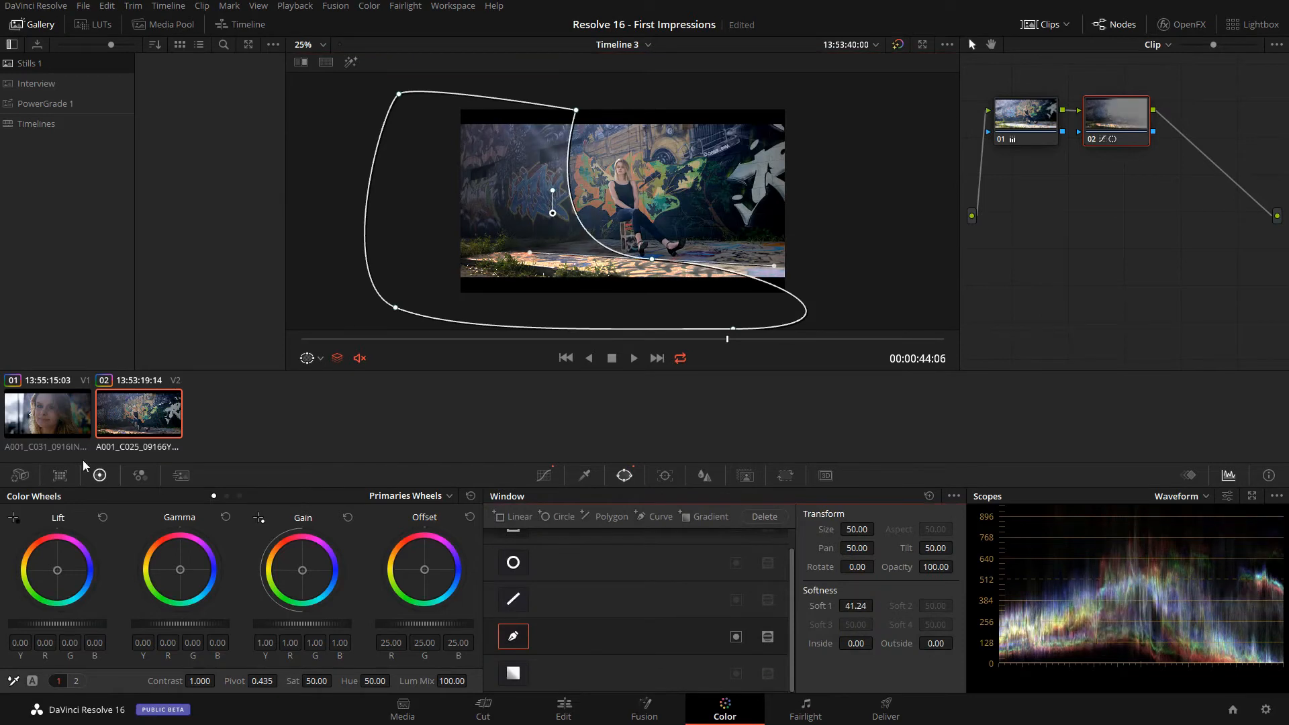
pyautogui.click(310, 361)
pyautogui.click(330, 378)
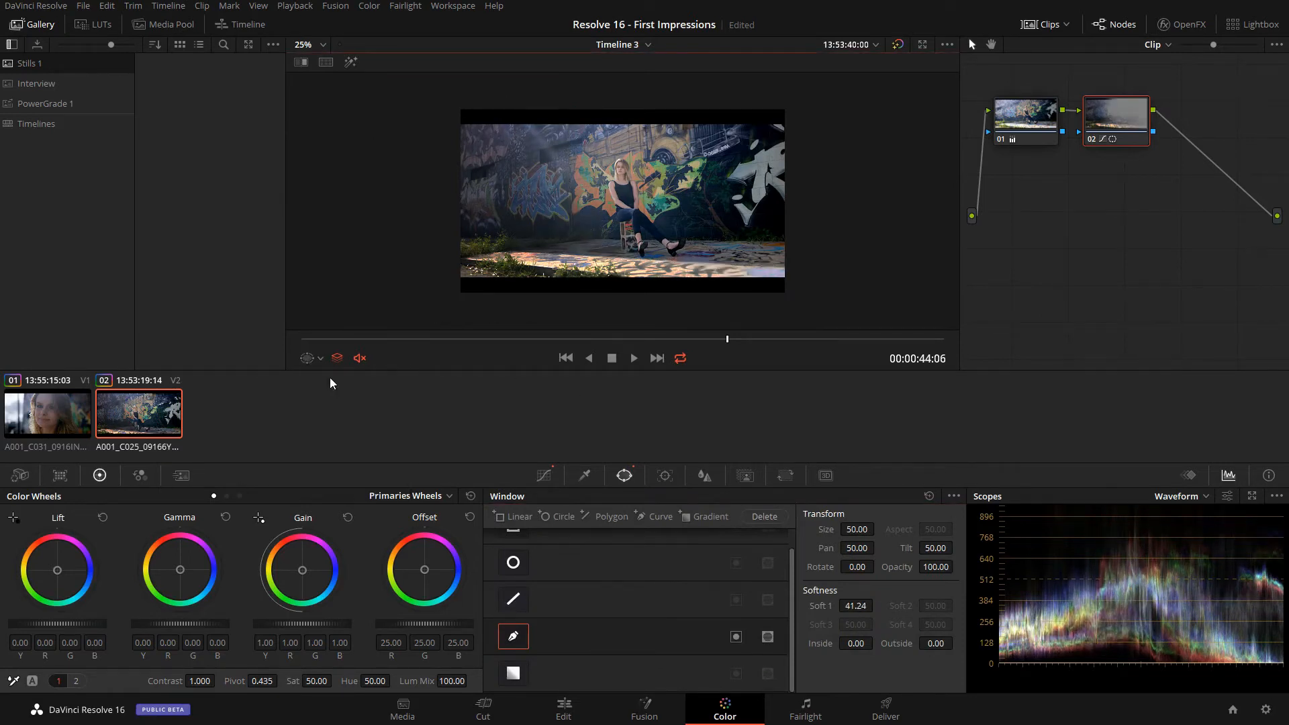
# - Compare the graffiti wall clip with and without its grade at an enlarged viewer size
pyautogui.scroll(1, 697, 167)
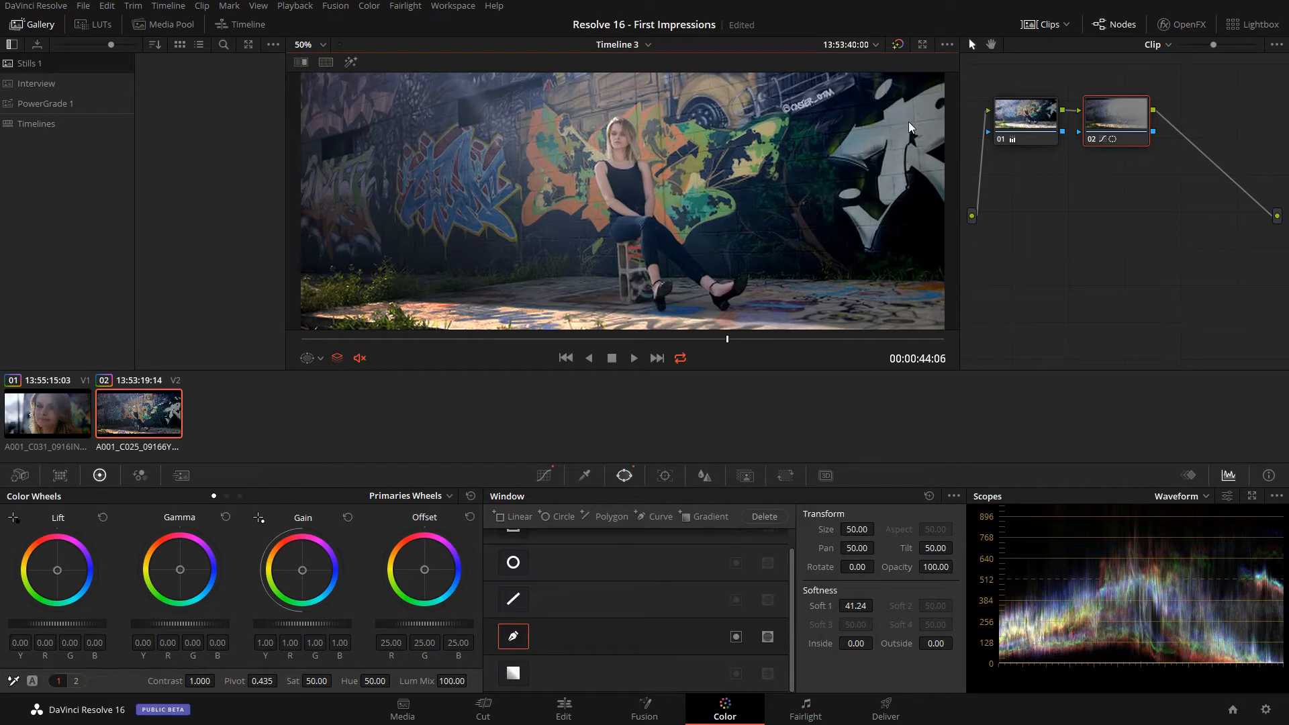
pyautogui.scroll(-1, 908, 122)
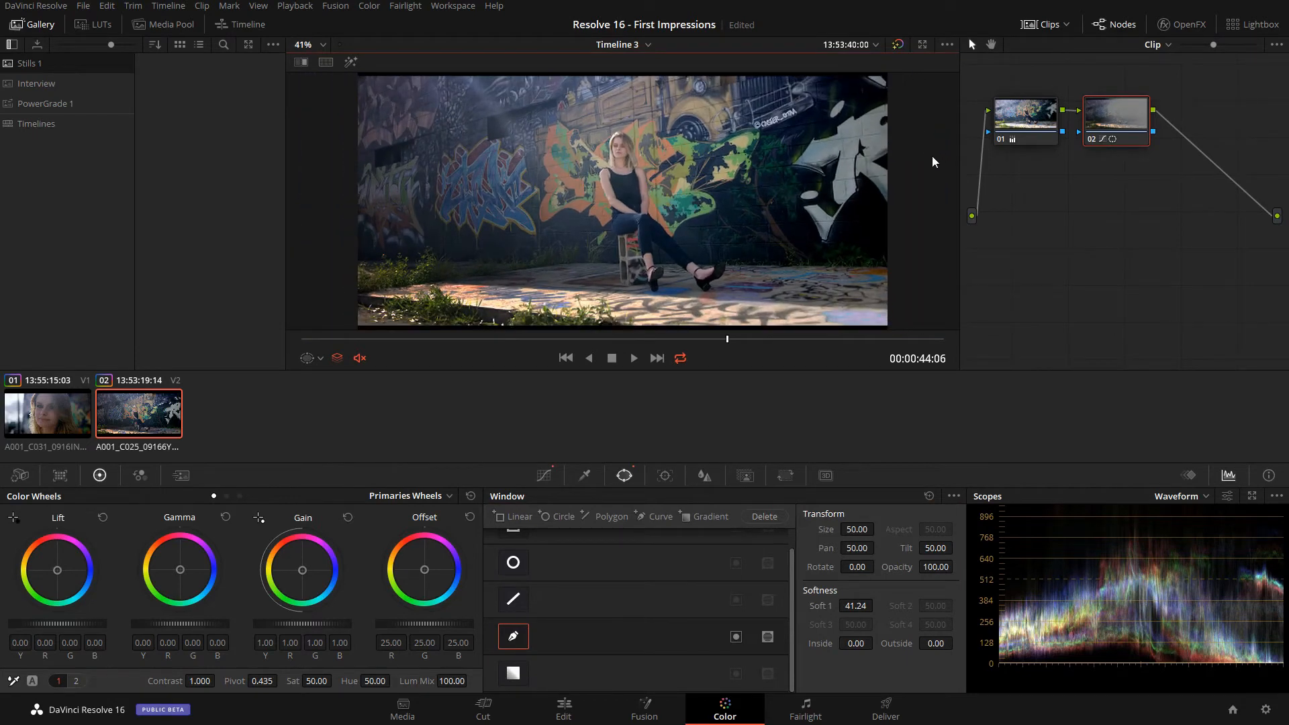
pyautogui.hotkey('shift', 'd')
pyautogui.hotkey('shift', 'd')
# - Return to the A001_C031 close-up clip and display its Hue Vs Sat curve
pyautogui.click(55, 421)
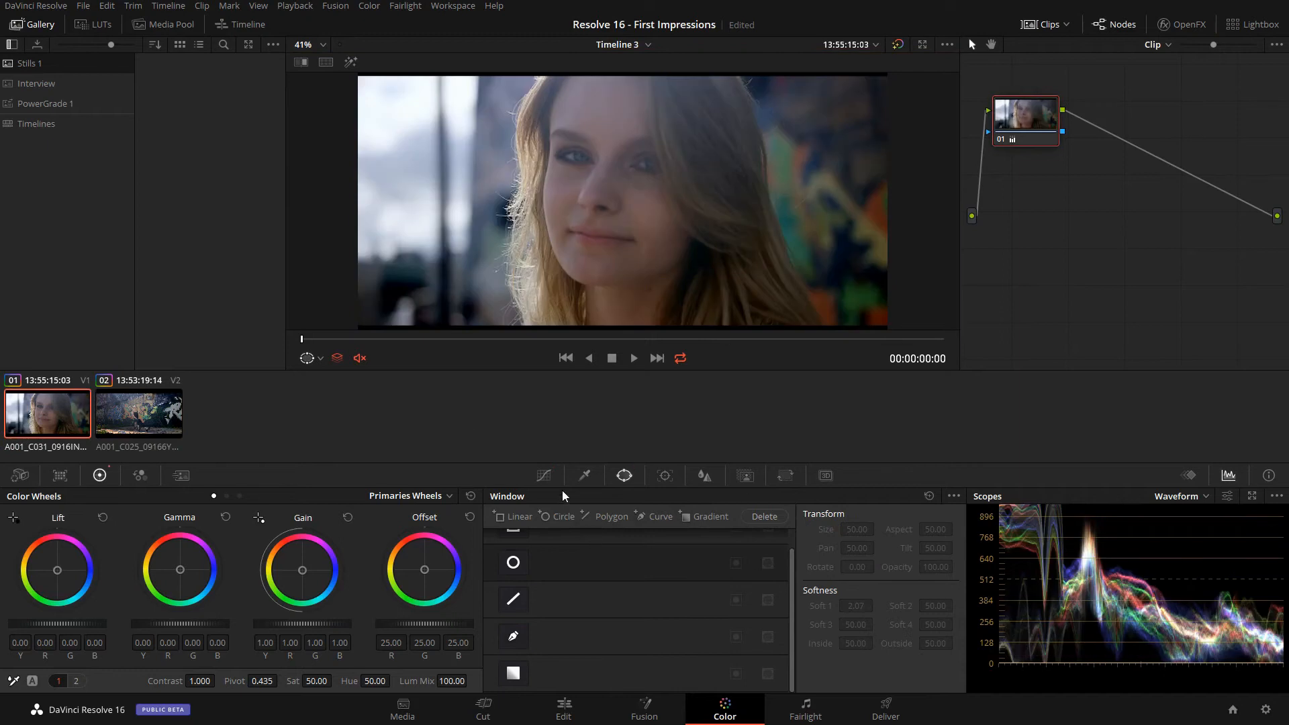
pyautogui.click(544, 475)
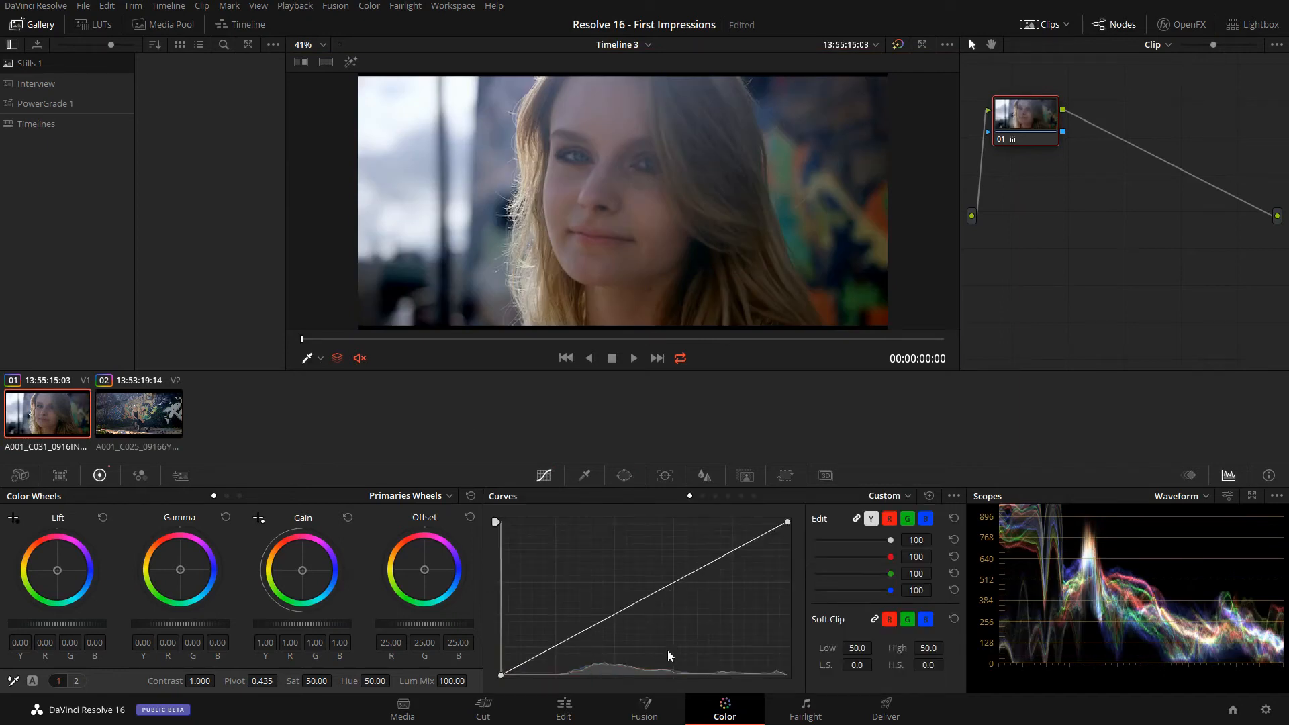
pyautogui.click(702, 496)
pyautogui.click(715, 496)
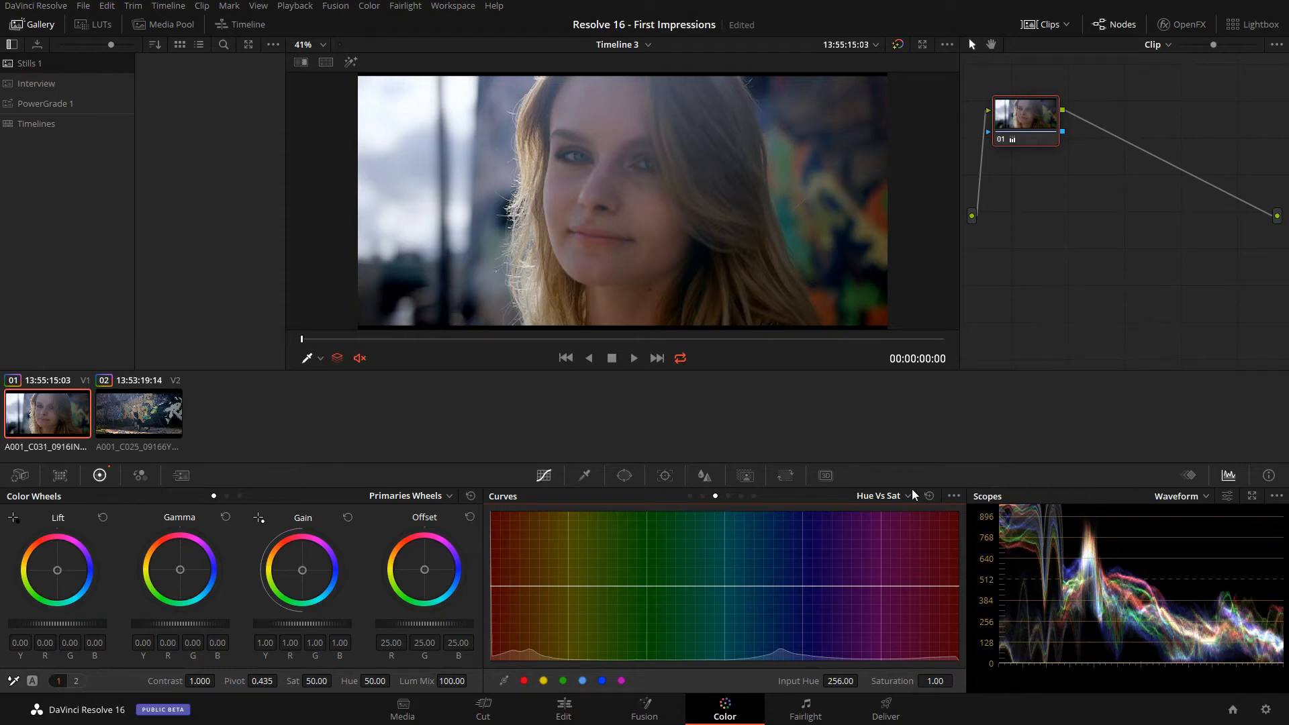
# - Open the scopes in a floating window and play the close-up clip to watch the vectorscope, waveform, parade and histogram update
pyautogui.click(1252, 495)
pyautogui.press('space')
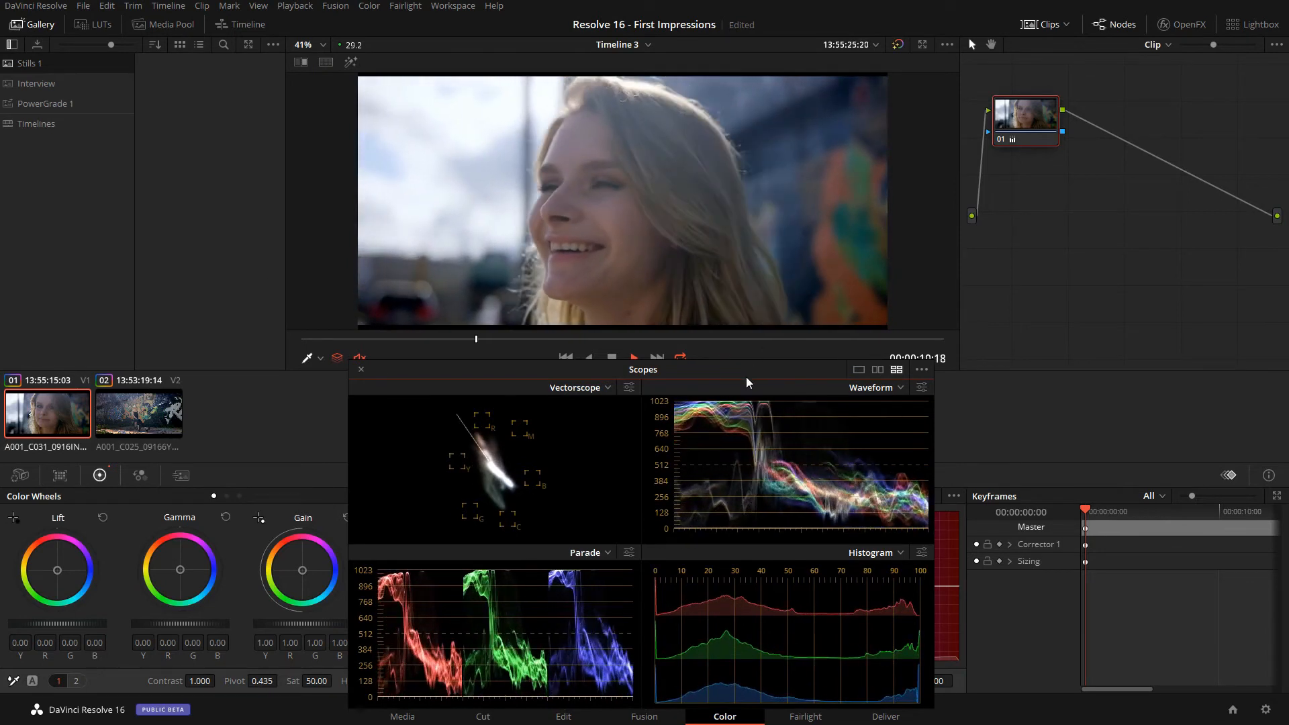
pyautogui.moveTo(747, 376); pyautogui.dragTo(748, 373)
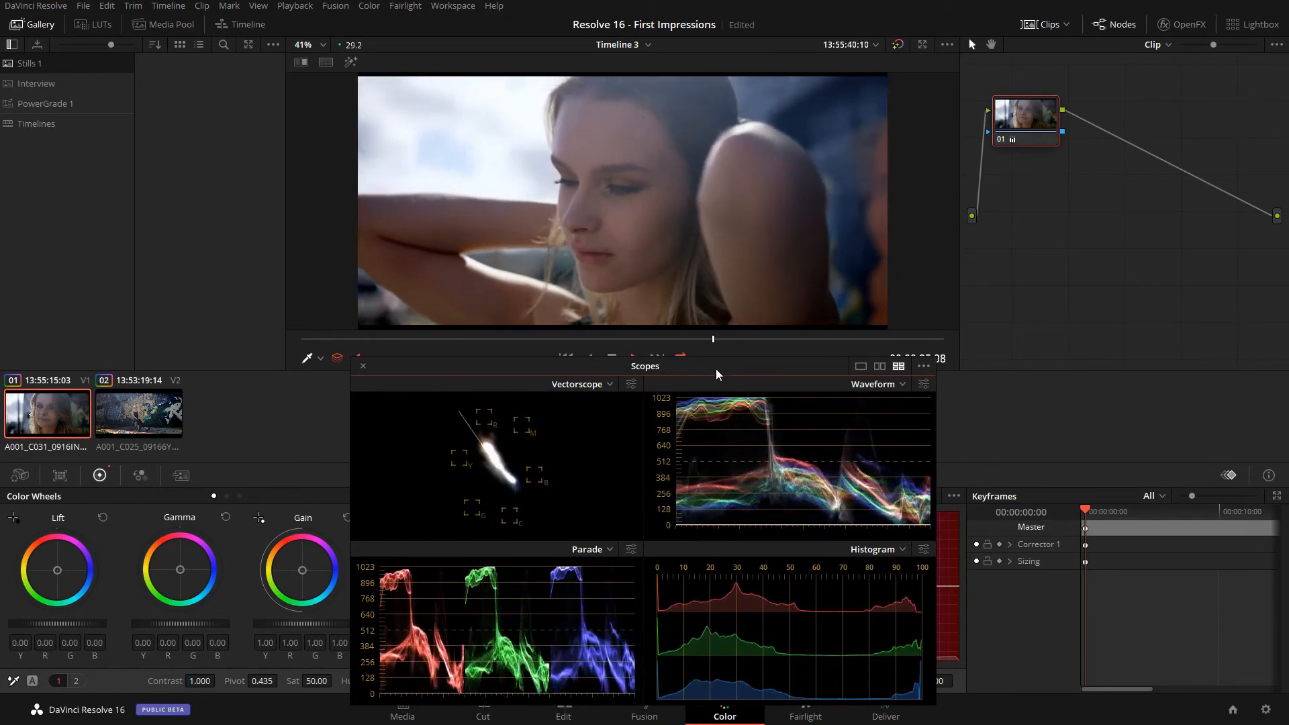
# - Move the floating Scopes window off the main display and back over the Color page while the clip plays, checking the available scope types
pyautogui.moveTo(722, 368); pyautogui.dragTo(1288, 307)
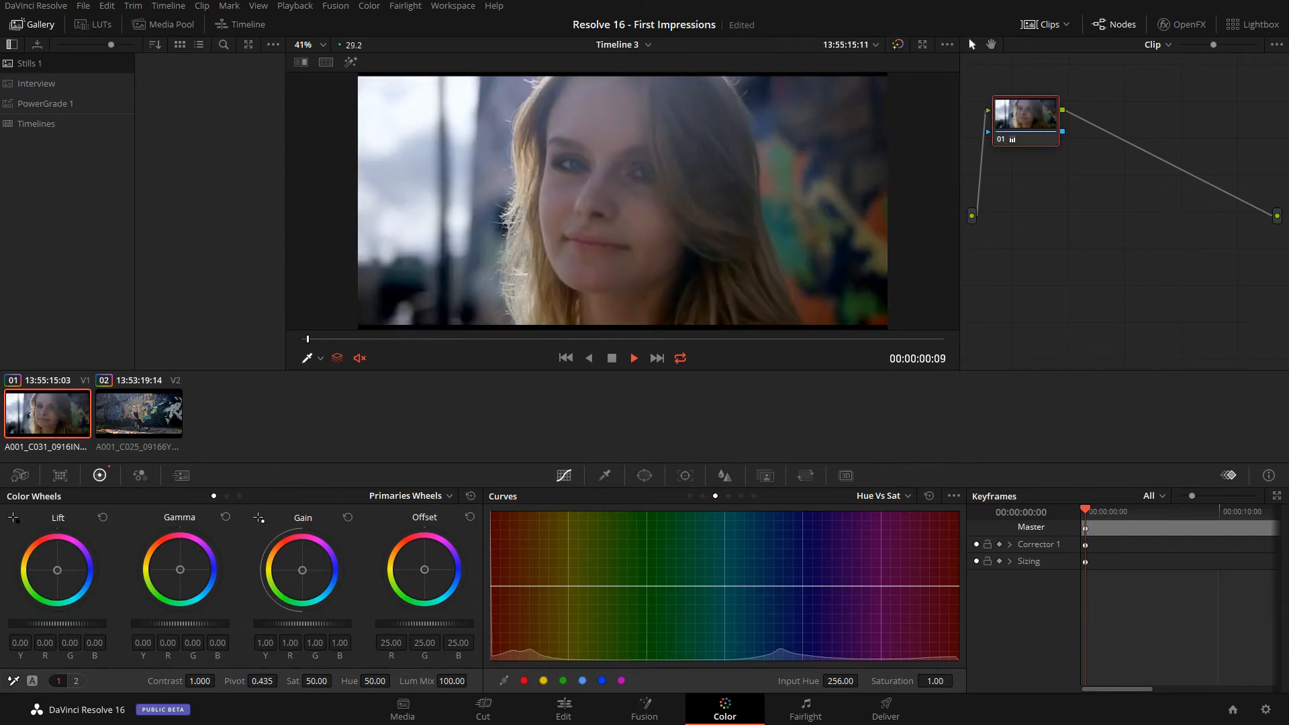
pyautogui.moveTo(1288, 258); pyautogui.dragTo(485, 286)
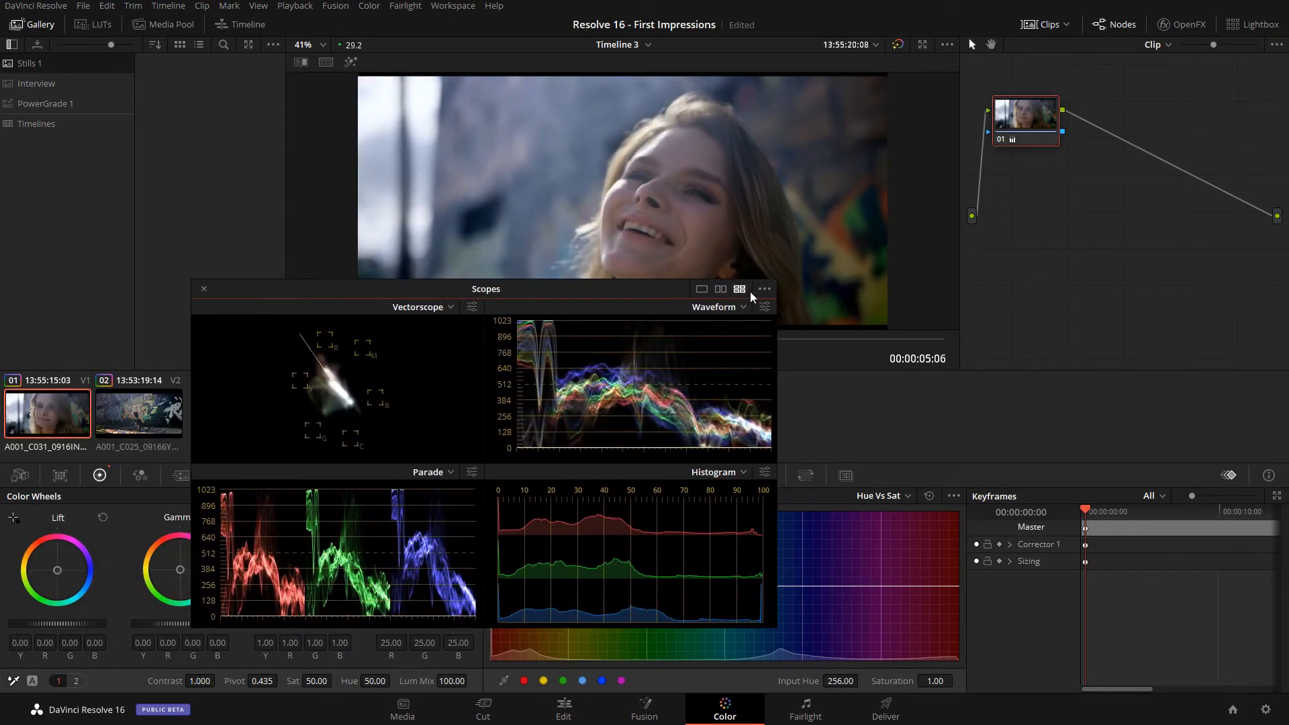
pyautogui.click(739, 307)
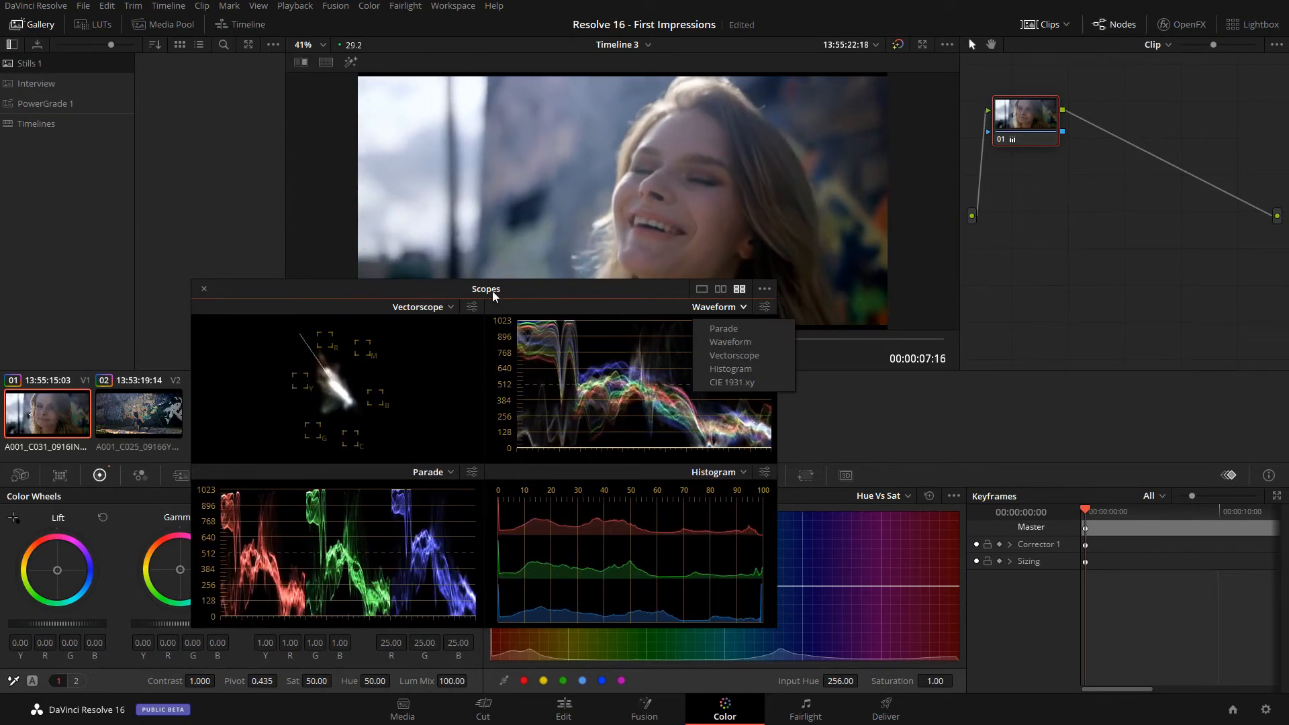
pyautogui.moveTo(492, 290); pyautogui.dragTo(409, 306)
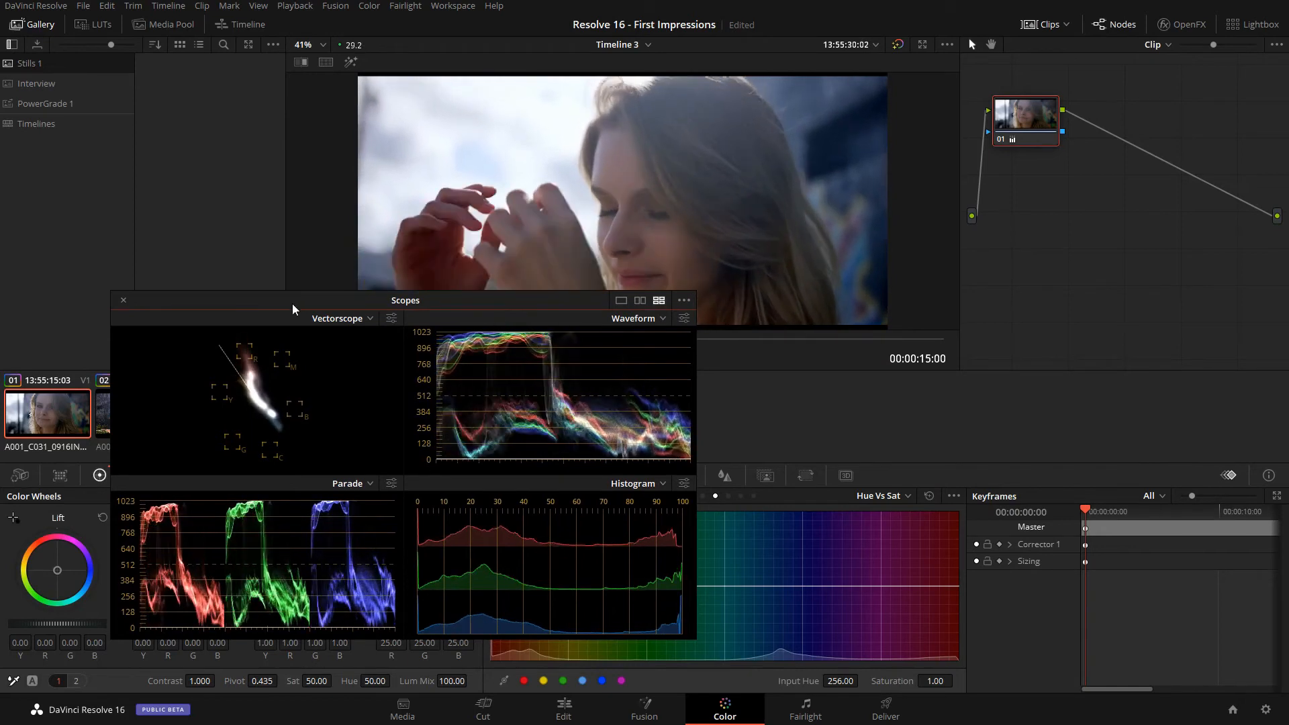
pyautogui.moveTo(461, 299); pyautogui.dragTo(0, 250)
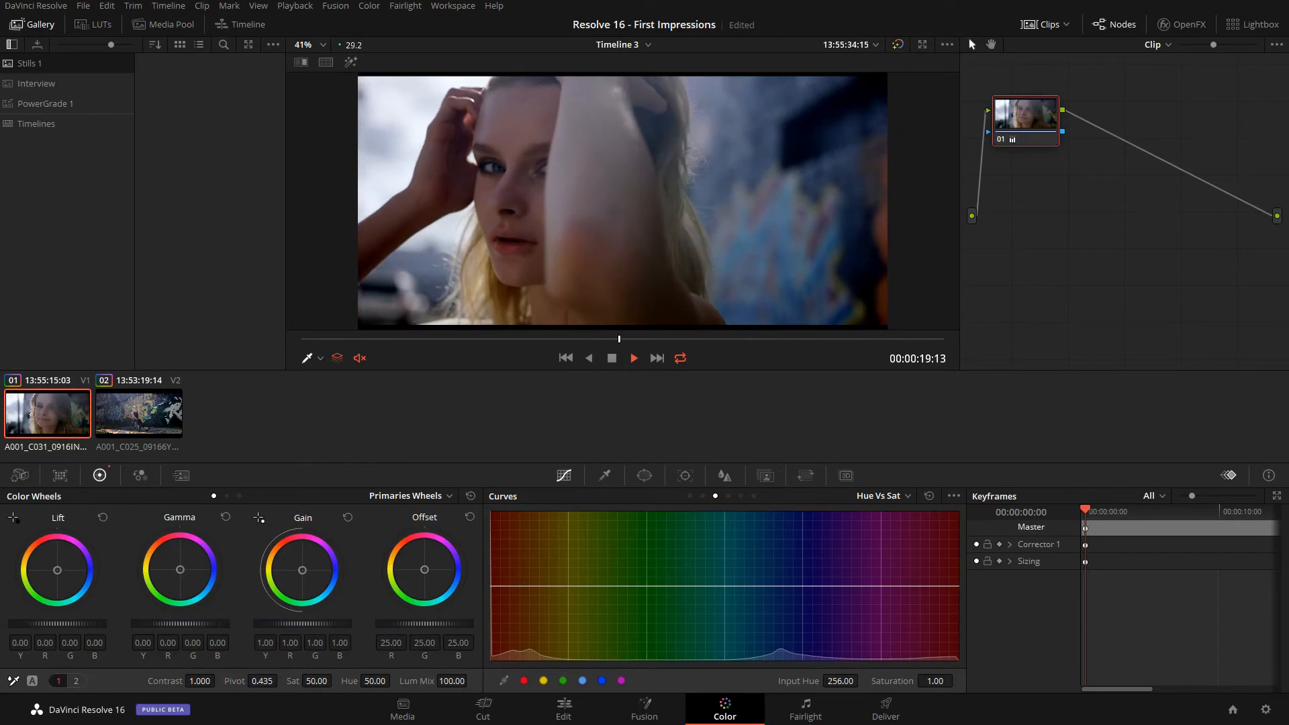
# - Enlarge the floating four-scope window and reposition it over the Color page so all four scopes fit on the display
pyautogui.moveTo(0, 670); pyautogui.dragTo(268, 682)
pyautogui.moveTo(0, 217); pyautogui.dragTo(621, 210)
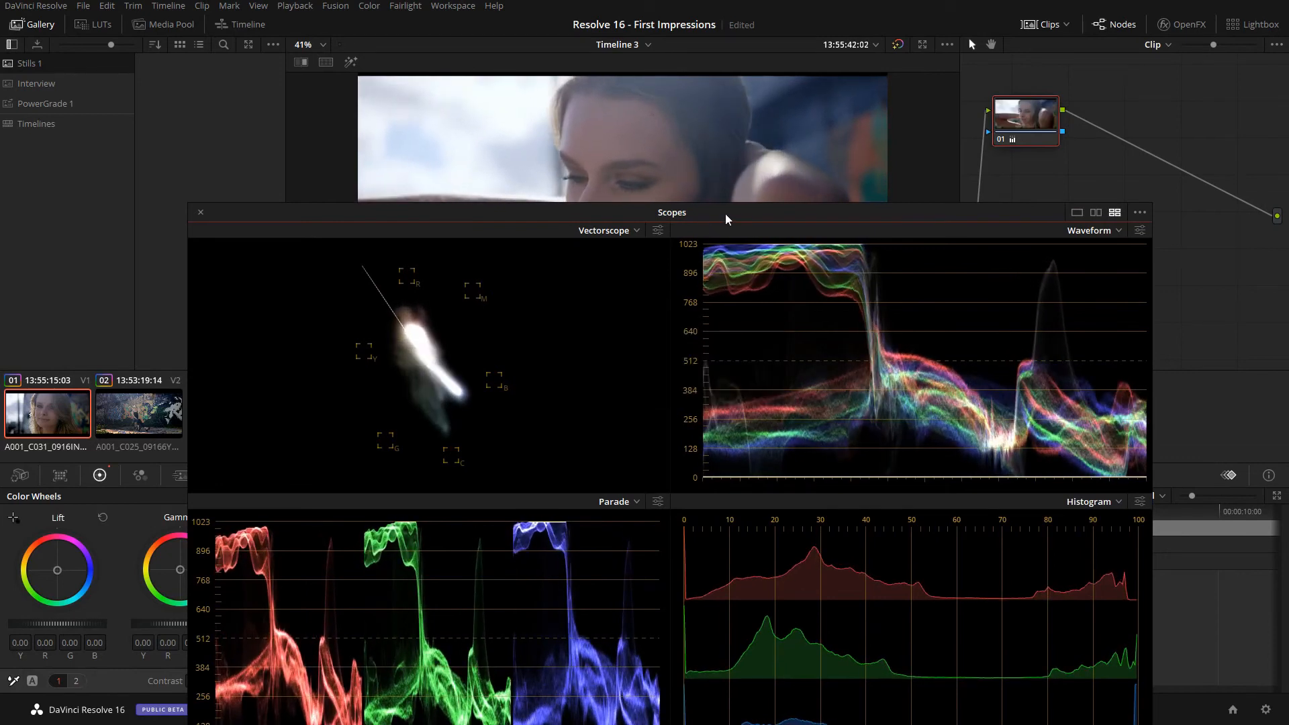
pyautogui.moveTo(725, 215); pyautogui.dragTo(438, 383)
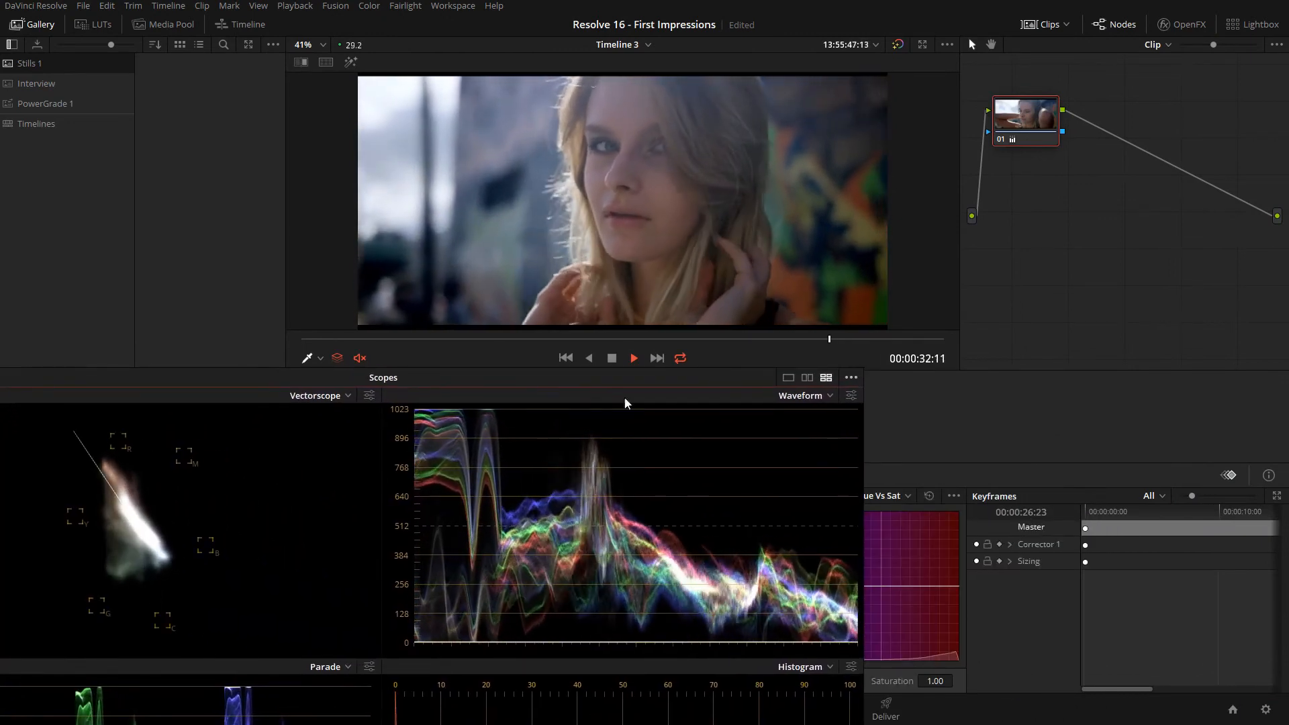
pyautogui.moveTo(627, 400); pyautogui.dragTo(604, 160)
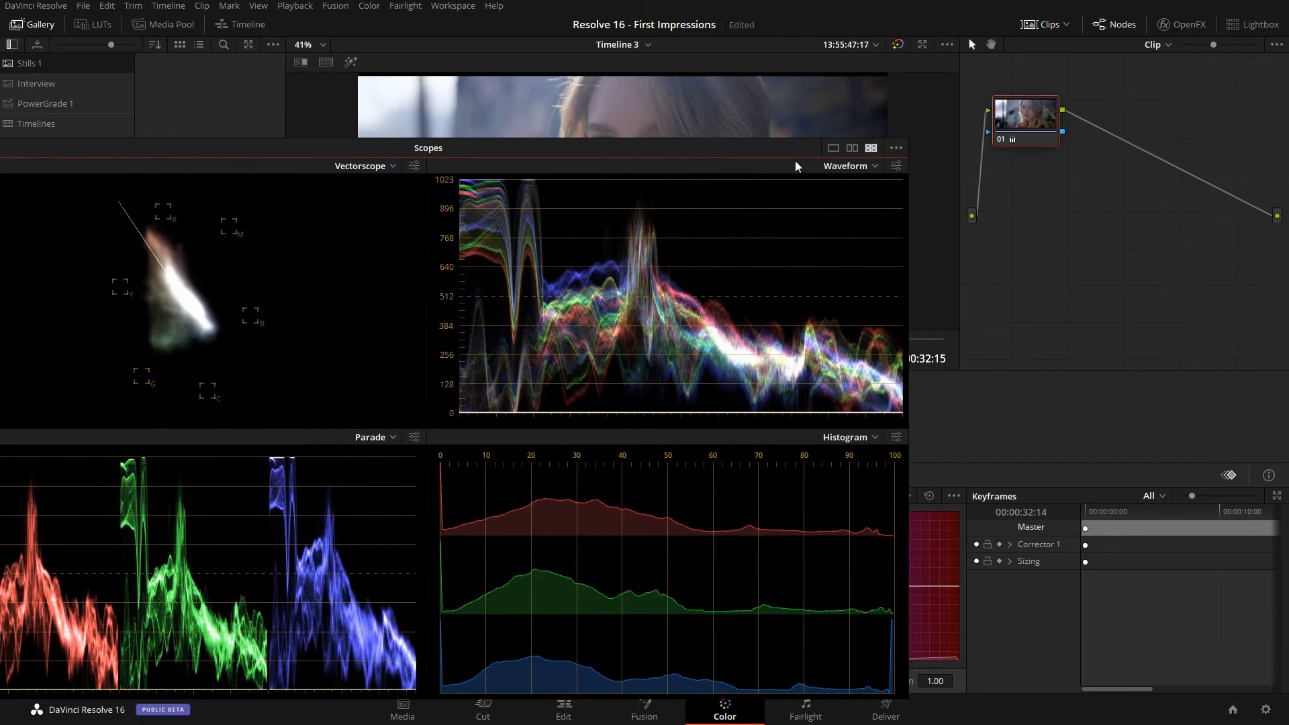
# - Switch the floating Scopes window to the single-scope layout and resize it to sit below the viewer image
pyautogui.click(833, 148)
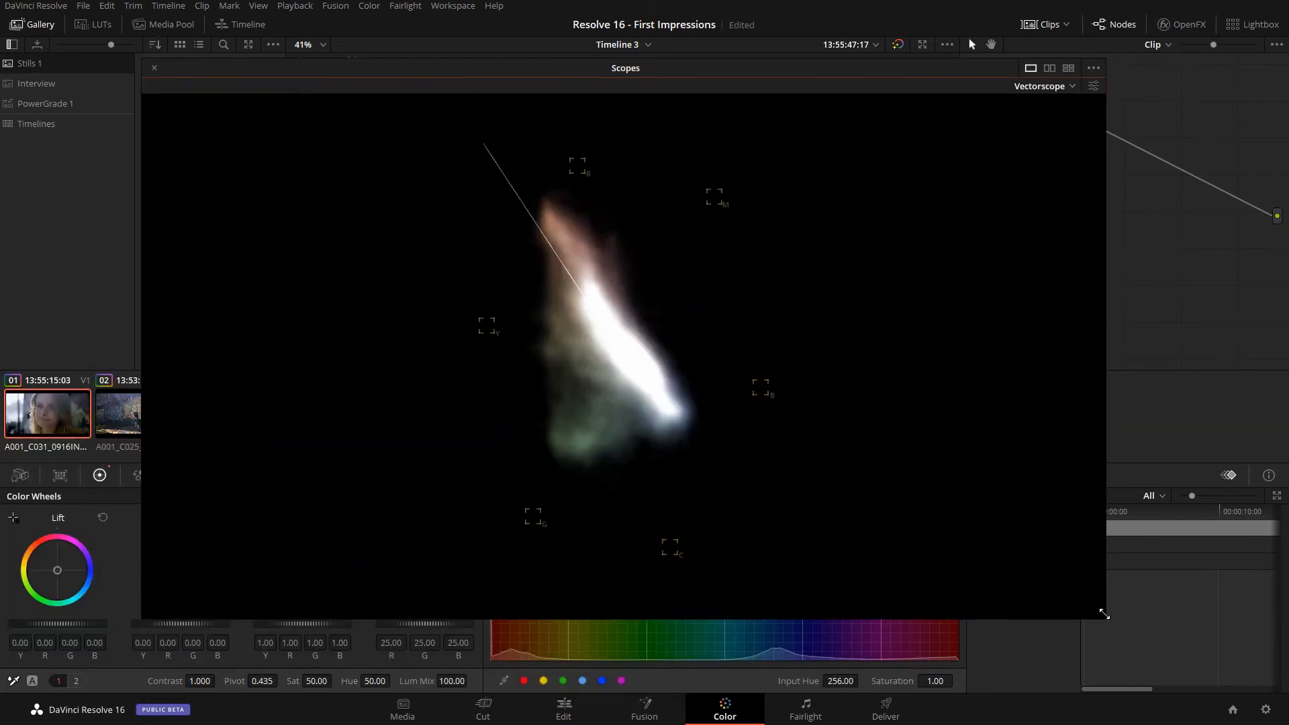
pyautogui.moveTo(1107, 618); pyautogui.dragTo(621, 346)
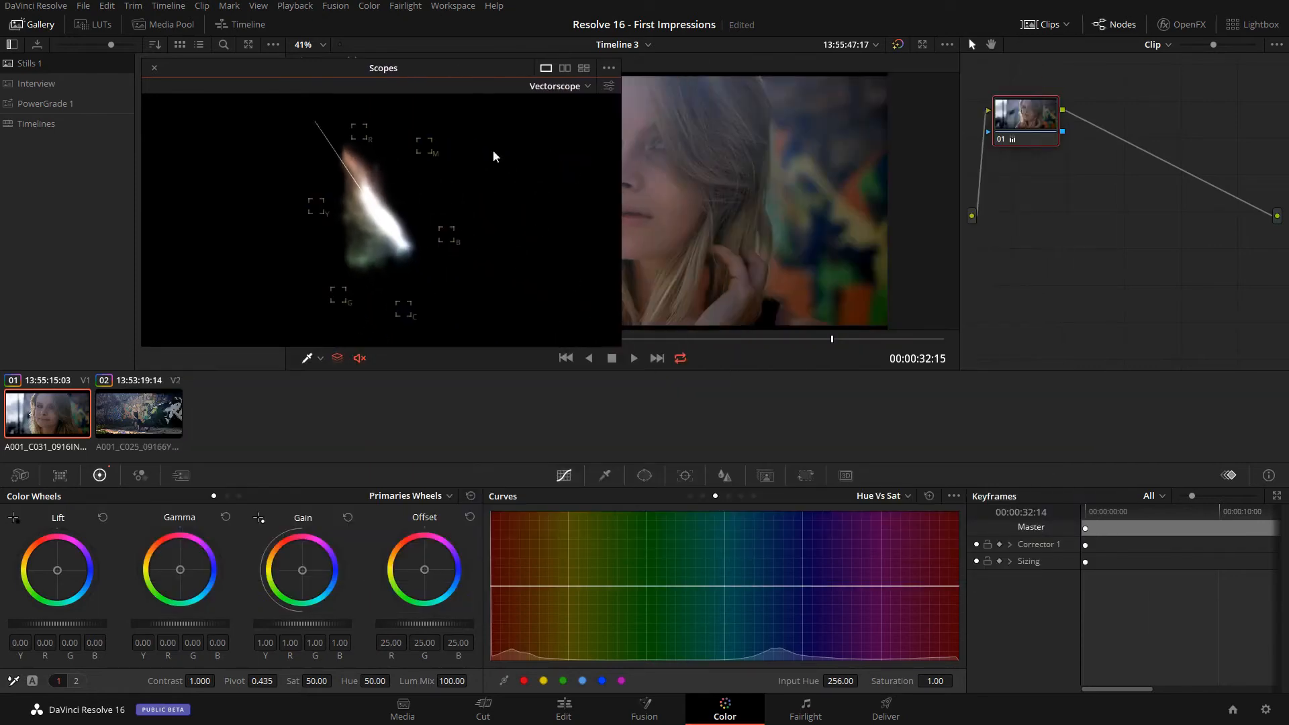
pyautogui.moveTo(462, 79); pyautogui.dragTo(674, 334)
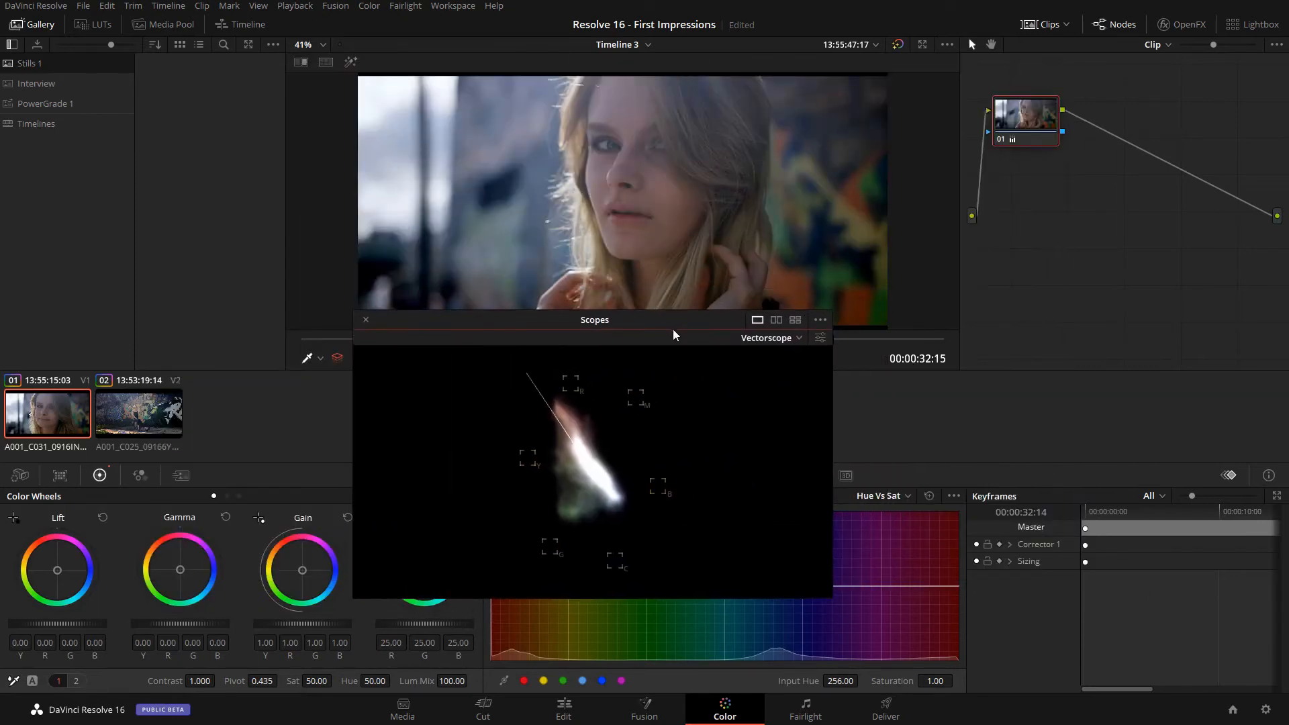
pyautogui.moveTo(833, 594); pyautogui.dragTo(889, 626)
# - Change the floating scope to Waveform, play the close-up clip to watch it update, and close the Scopes window
pyautogui.click(834, 337)
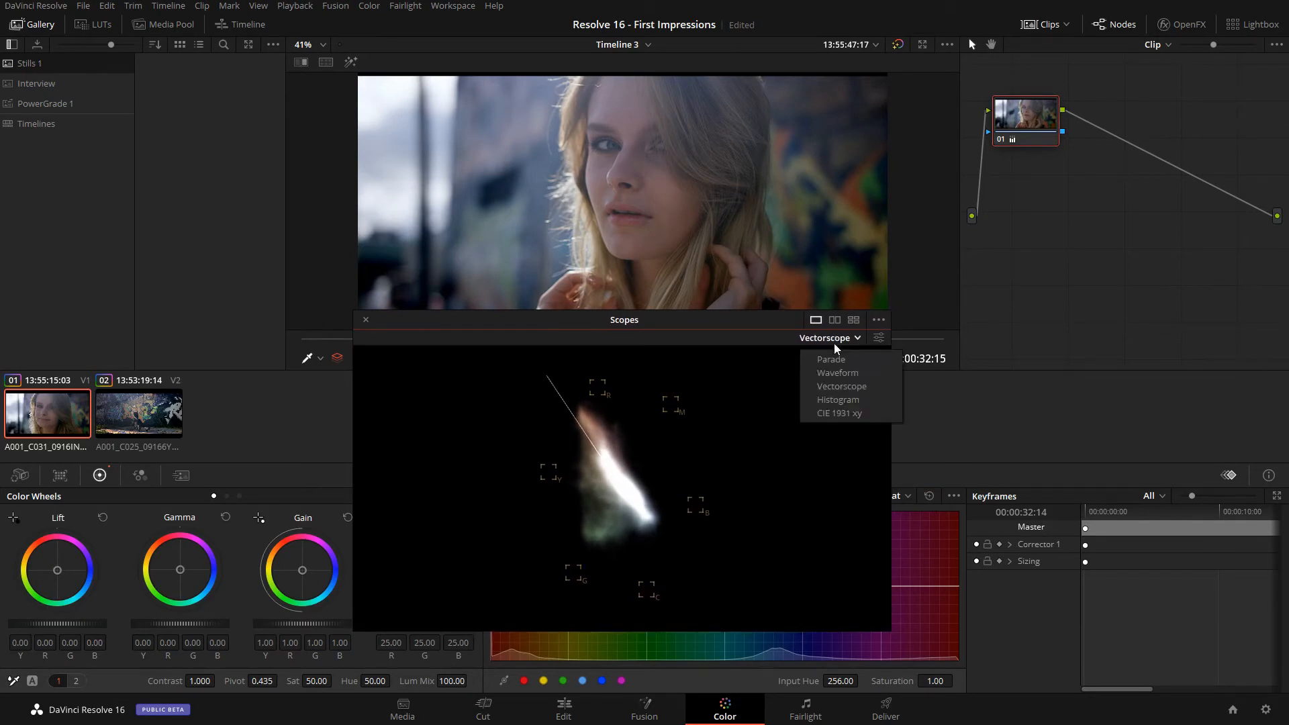
pyautogui.click(853, 374)
pyautogui.press('space')
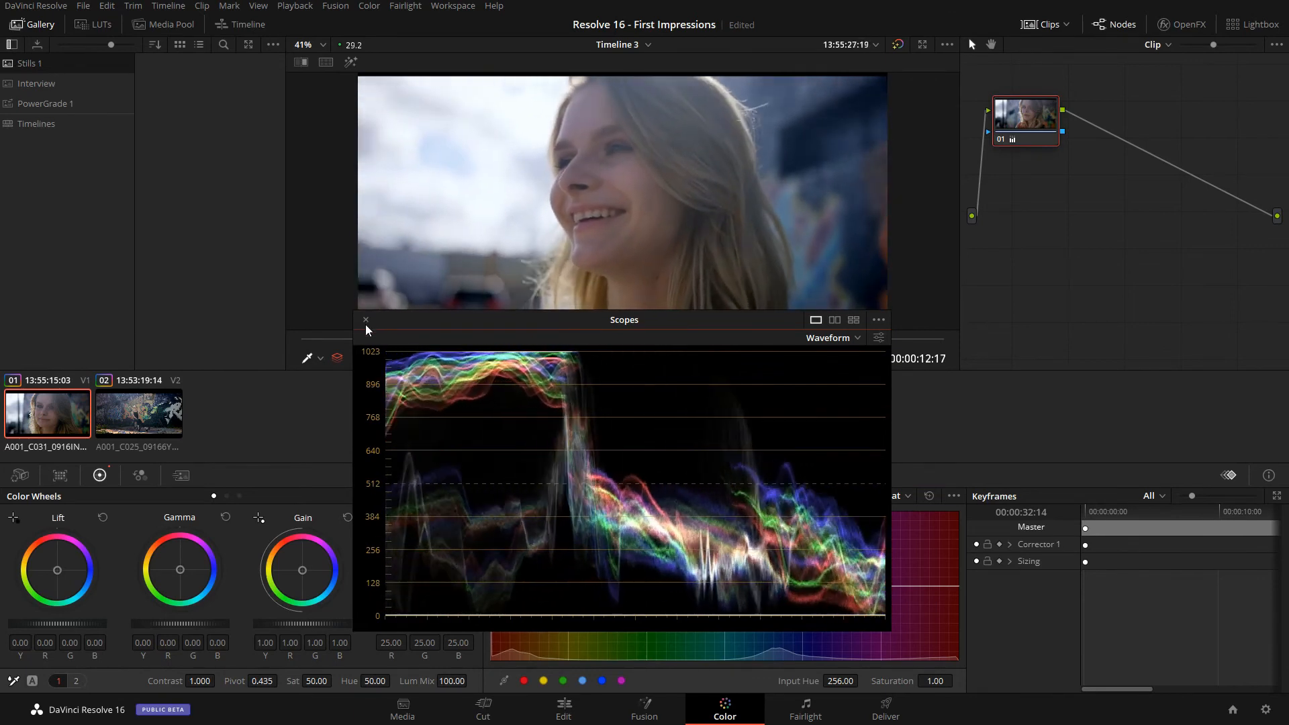
pyautogui.click(366, 321)
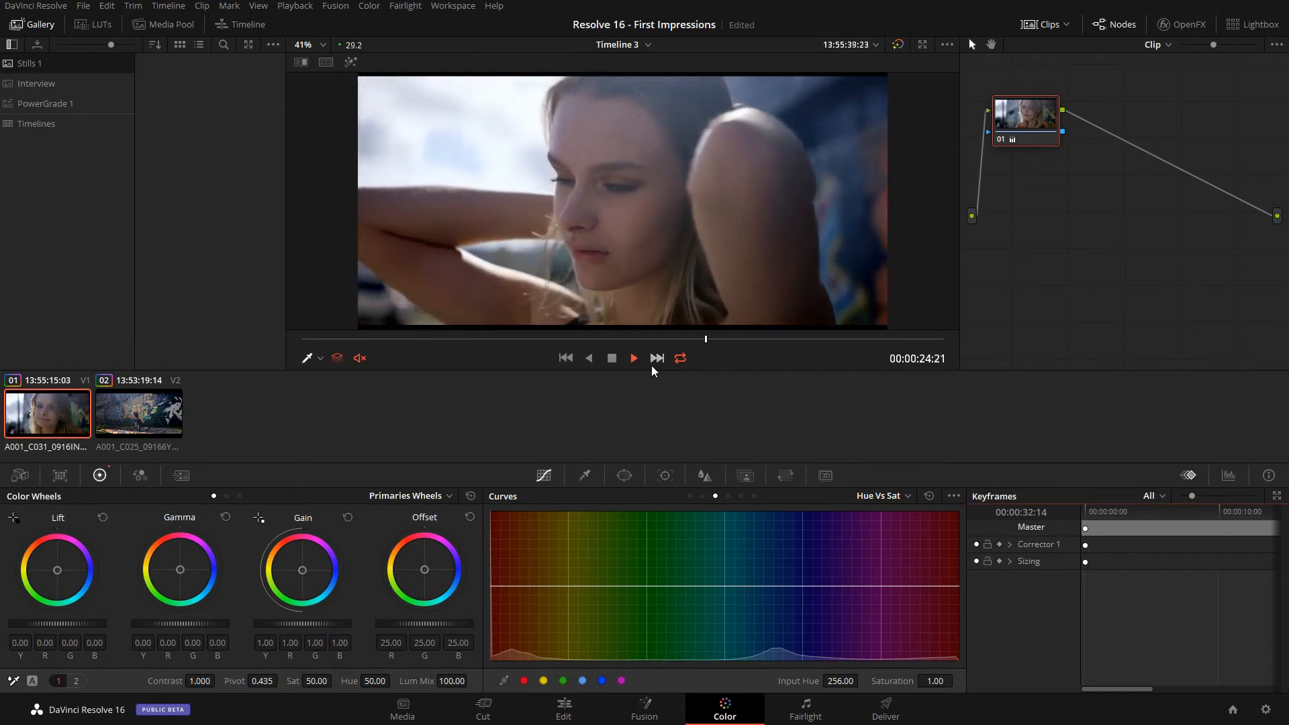
# - Show the docked scopes in place of the Keyframes editor, look at the waveform display settings, and change the scope to Vectorscope
pyautogui.click(1229, 475)
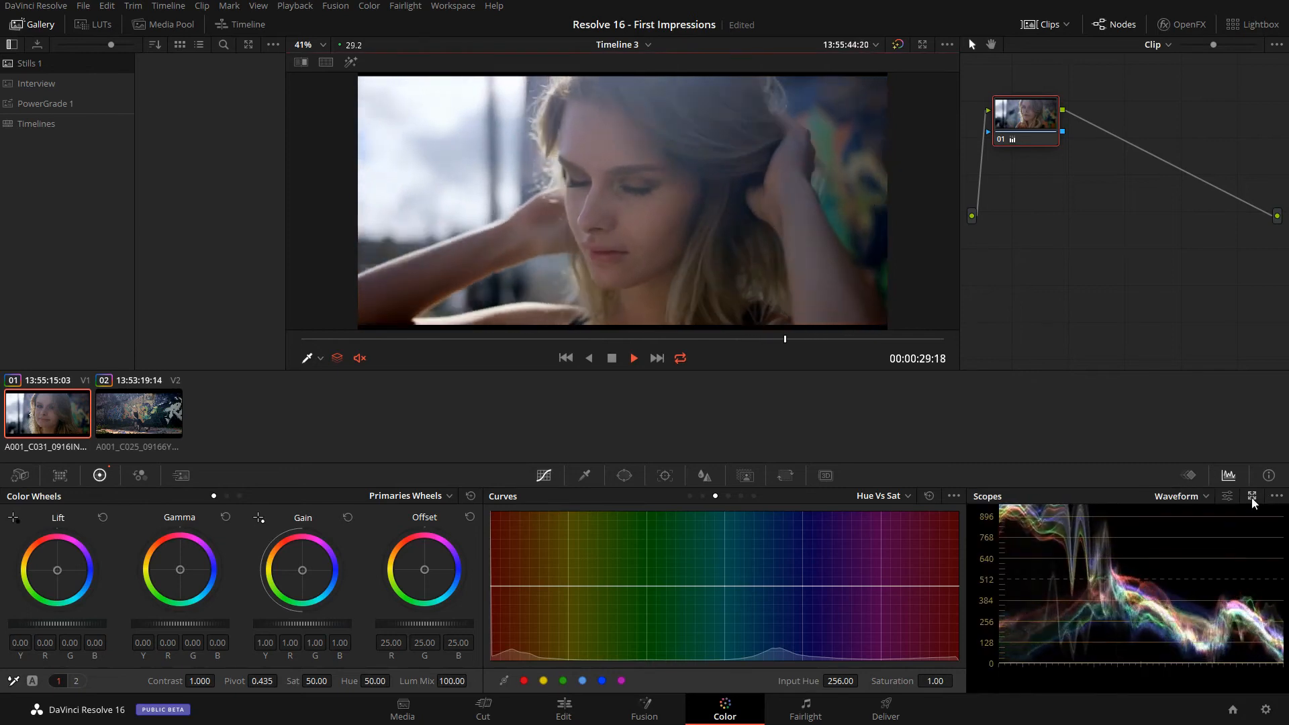
pyautogui.click(1227, 496)
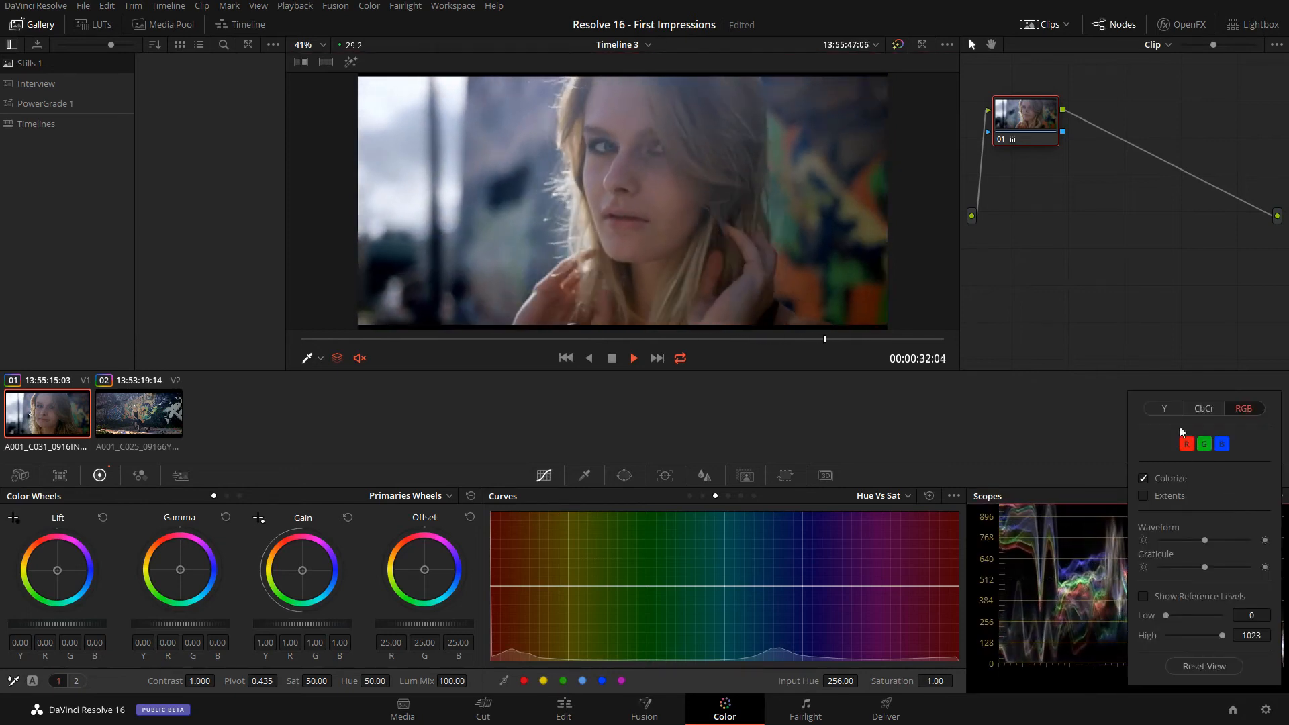
pyautogui.click(1181, 496)
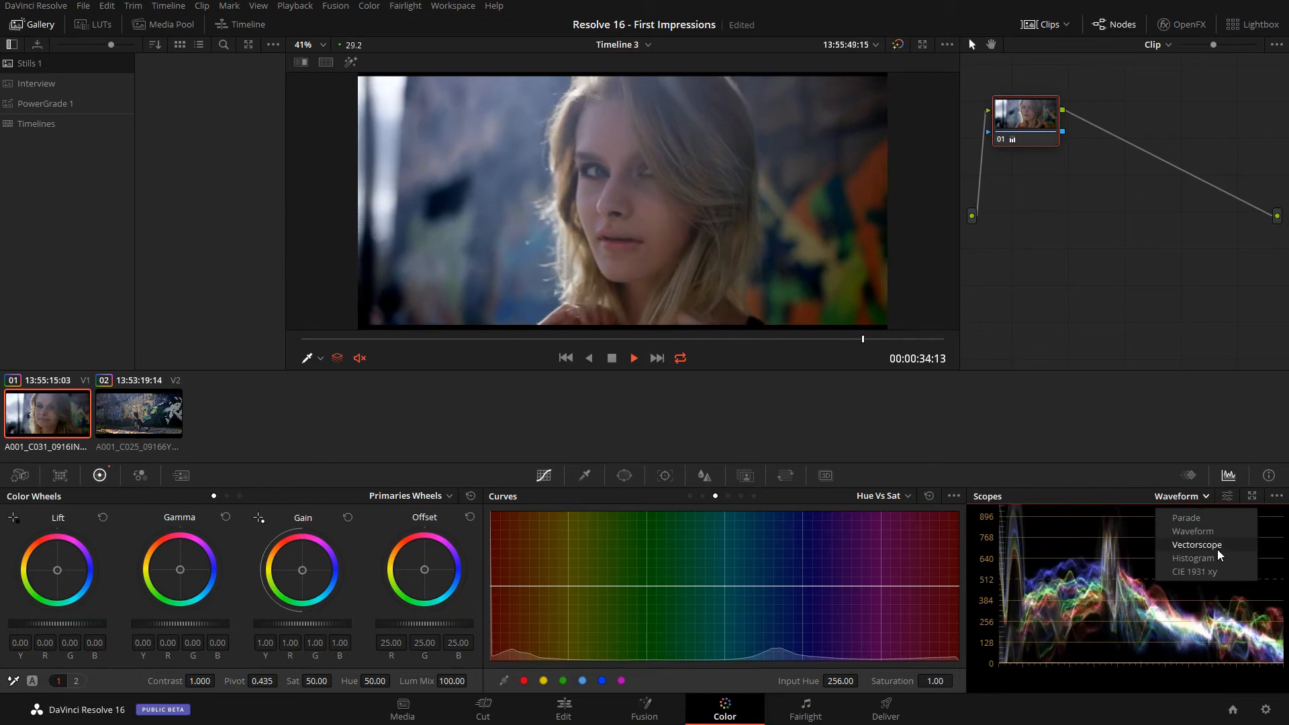
pyautogui.click(1196, 544)
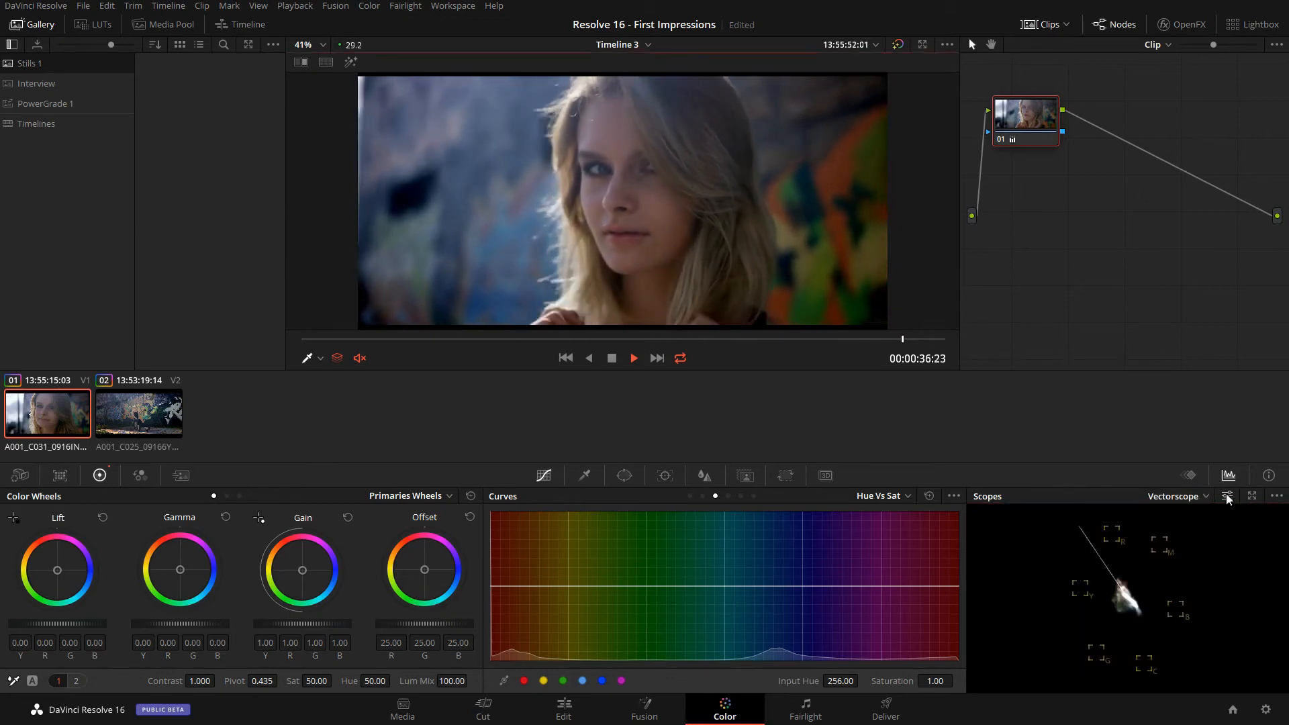
# - Limit the docked vectorscope to the Low tonal range and close its display settings
pyautogui.click(1227, 496)
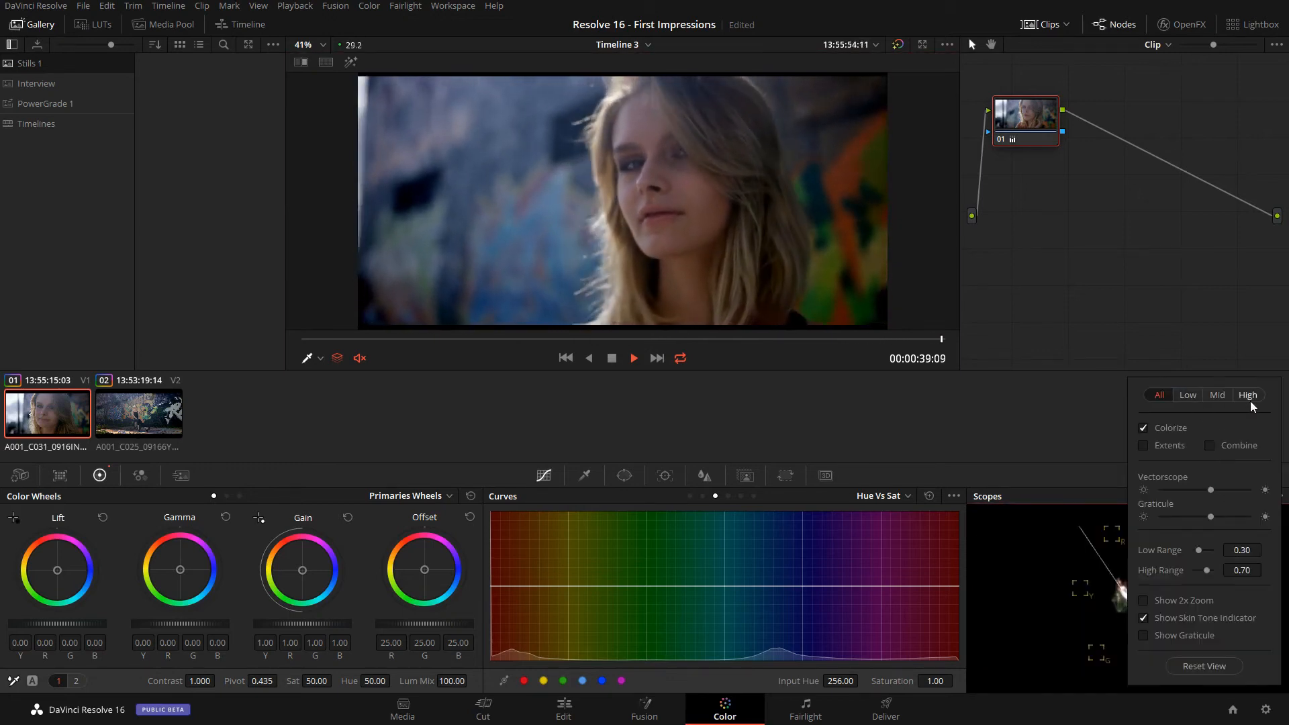
pyautogui.click(1195, 401)
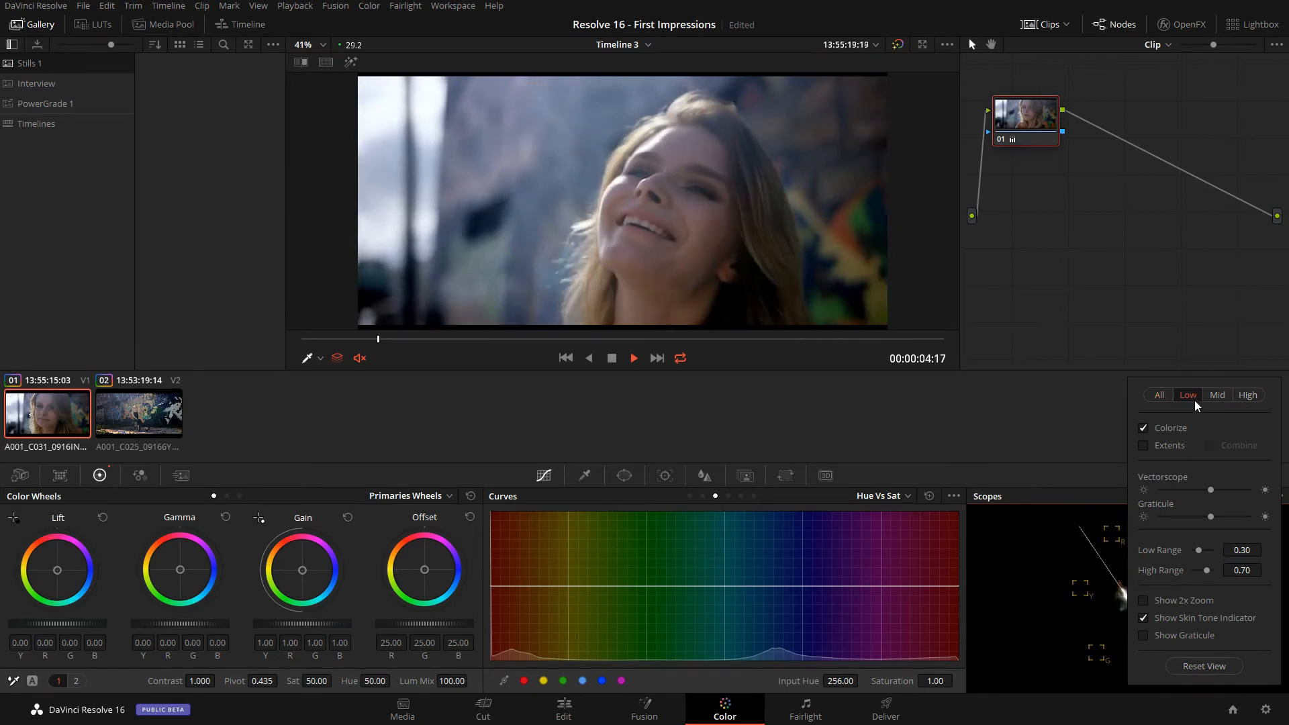
pyautogui.click(1085, 573)
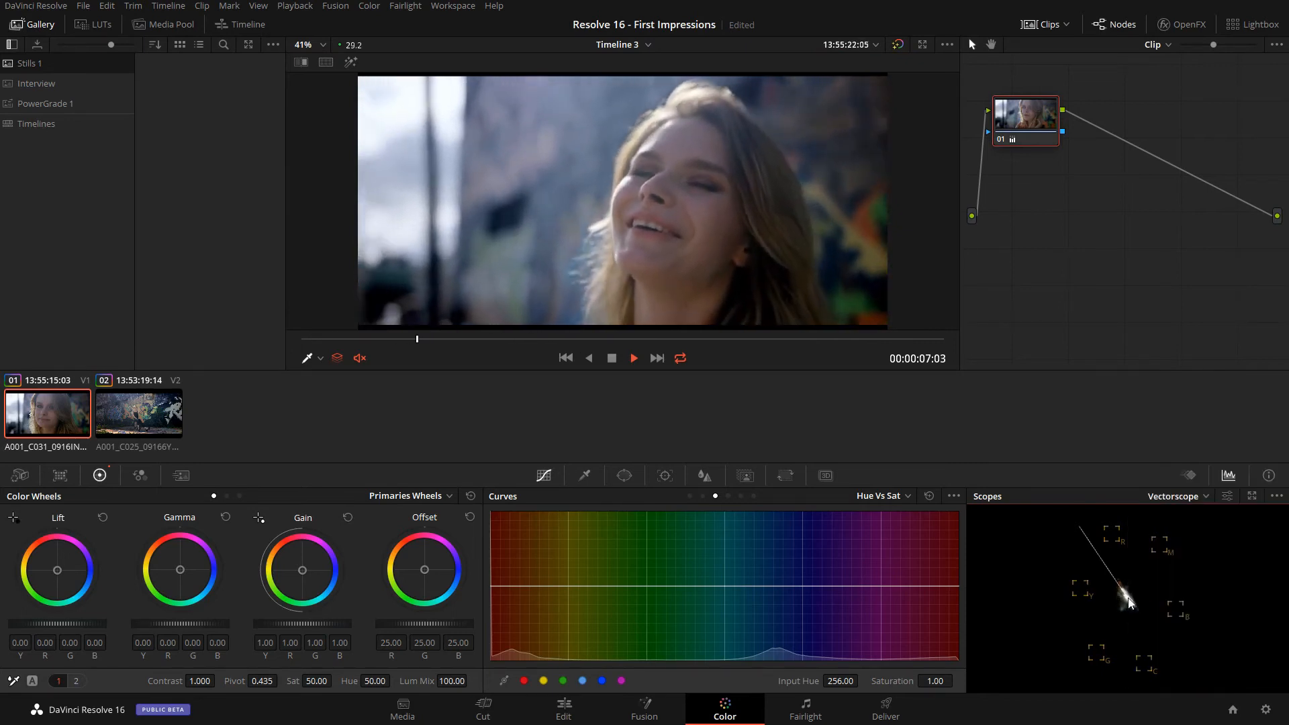
# - With the Window palette open beside the scopes, nudge the Lift balance to red -0.01 and stop playback
pyautogui.click(624, 475)
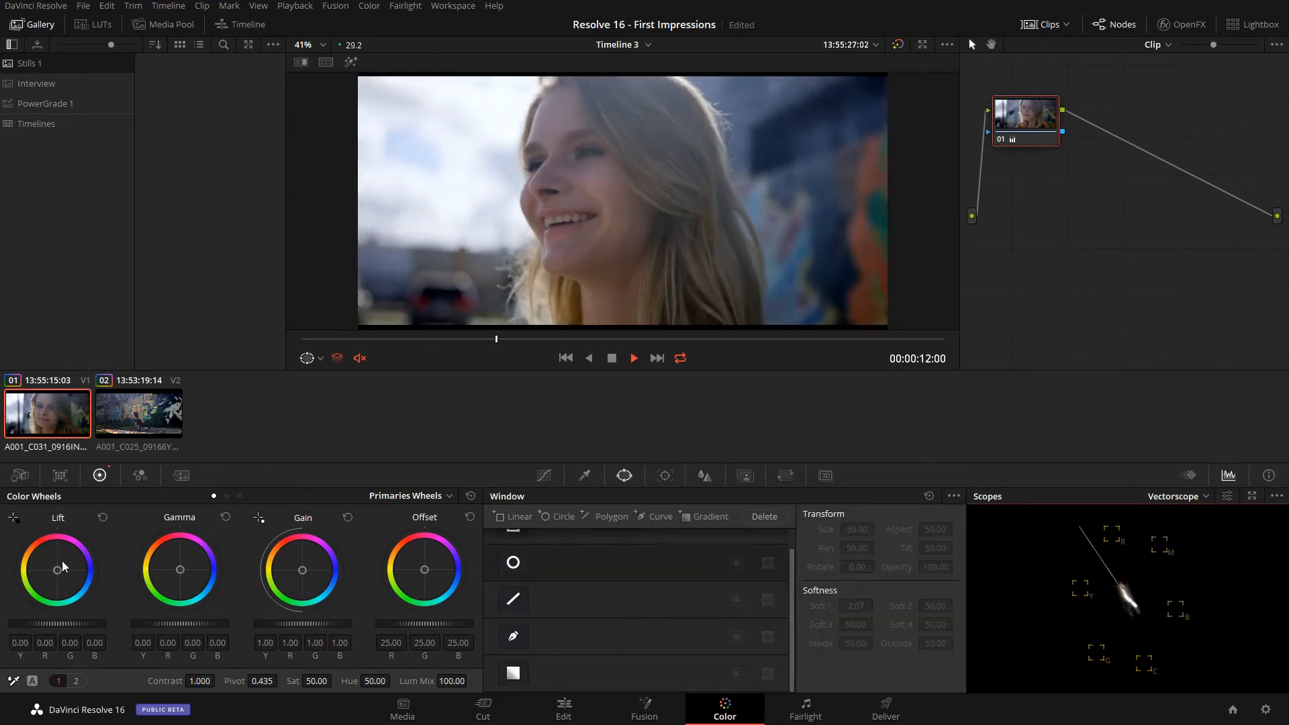
pyautogui.moveTo(63, 567); pyautogui.dragTo(64, 566)
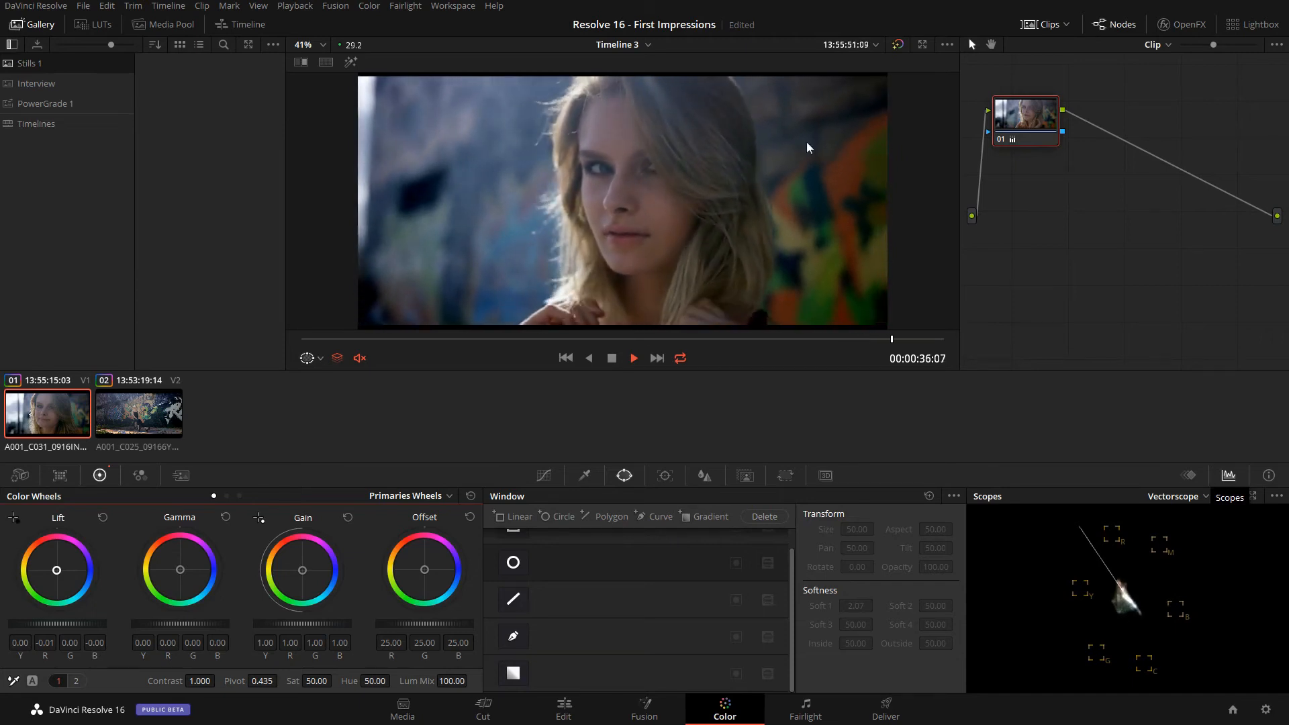
pyautogui.click(611, 359)
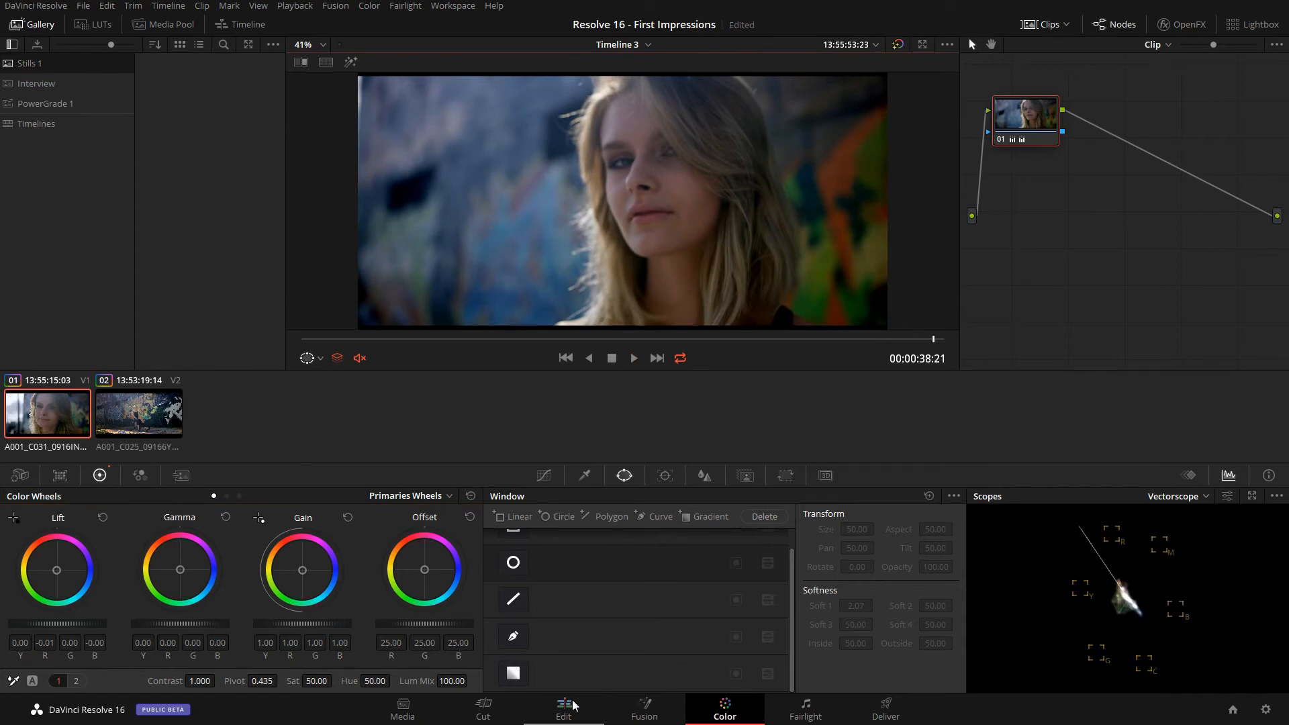
# - Switch to the Edit page and try Analyze Clips for People on all clips in the Graffiti bin
pyautogui.click(552, 705)
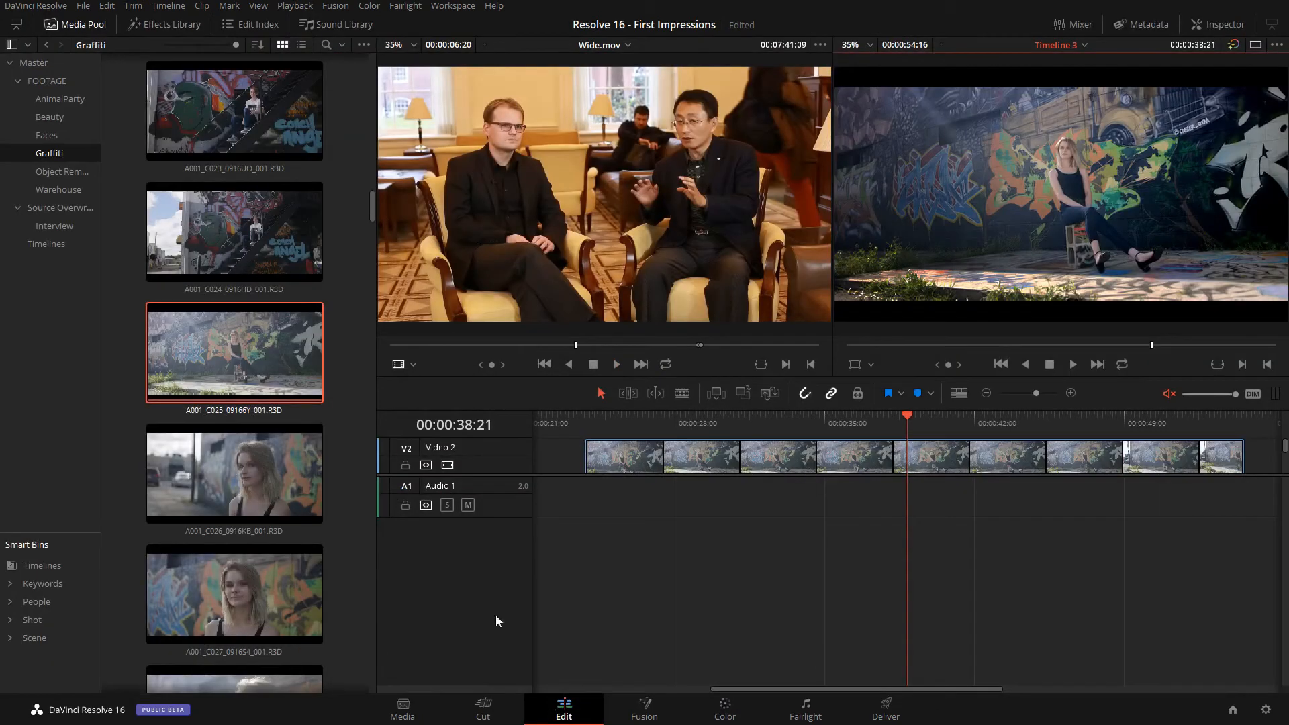
pyautogui.rightClick(66, 153)
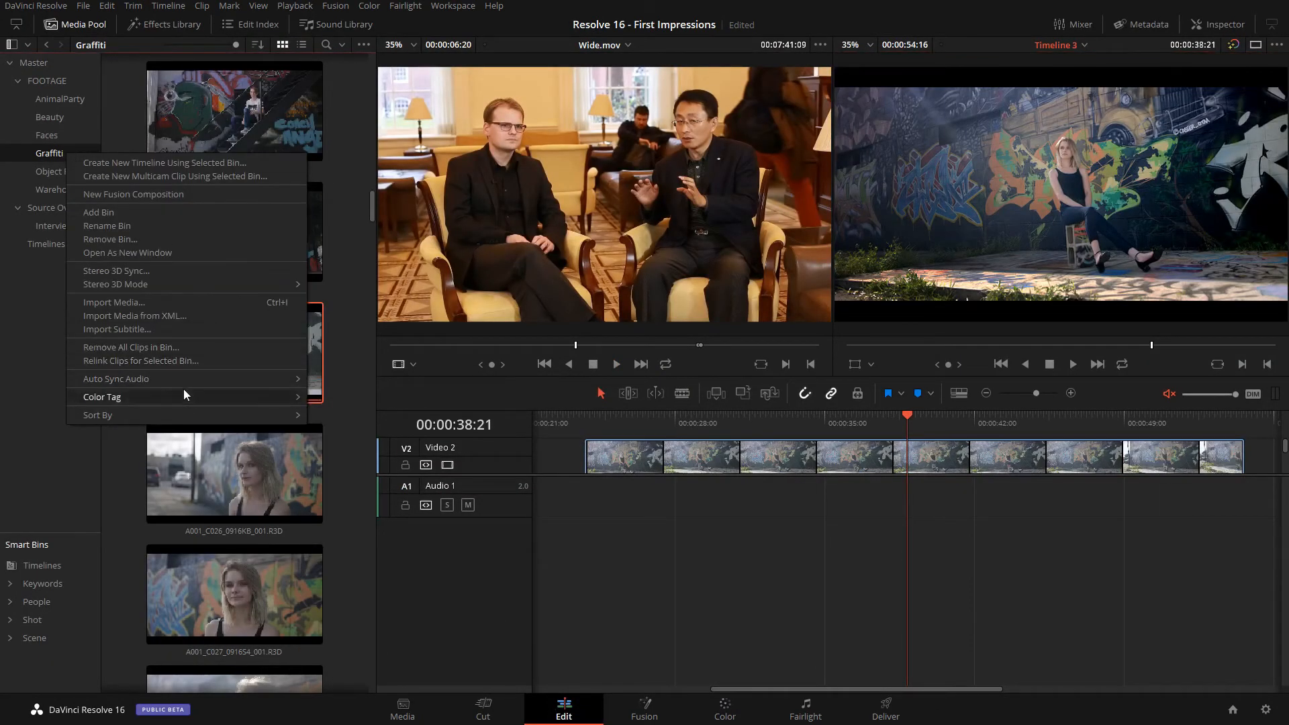
pyautogui.click(232, 481)
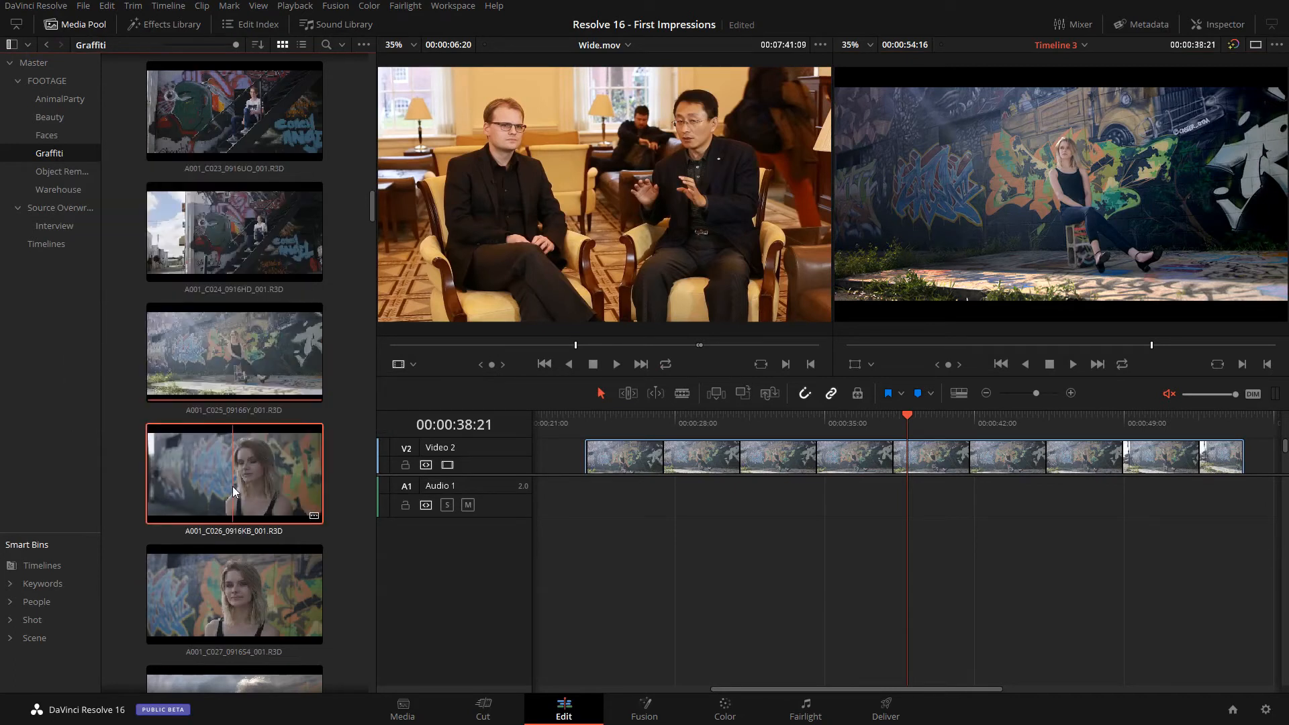
pyautogui.hotkey('ctrl', 'a')
pyautogui.rightClick(232, 486)
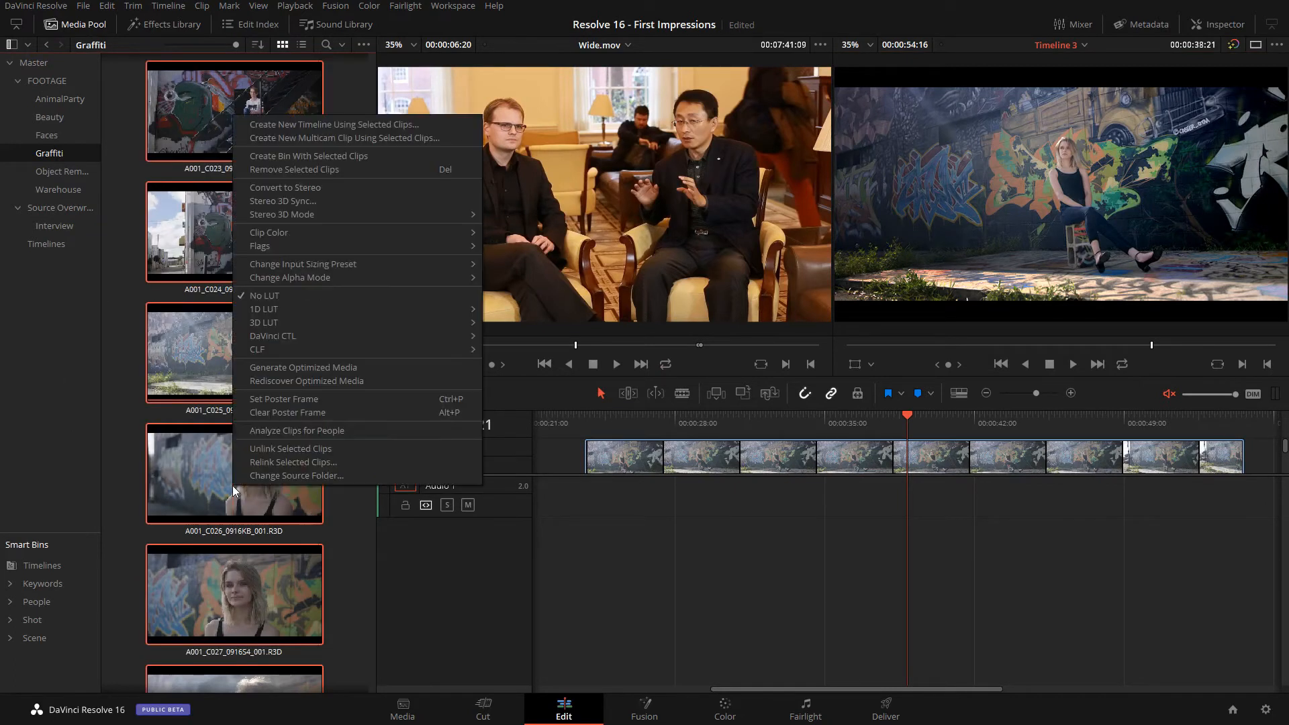
pyautogui.click(360, 433)
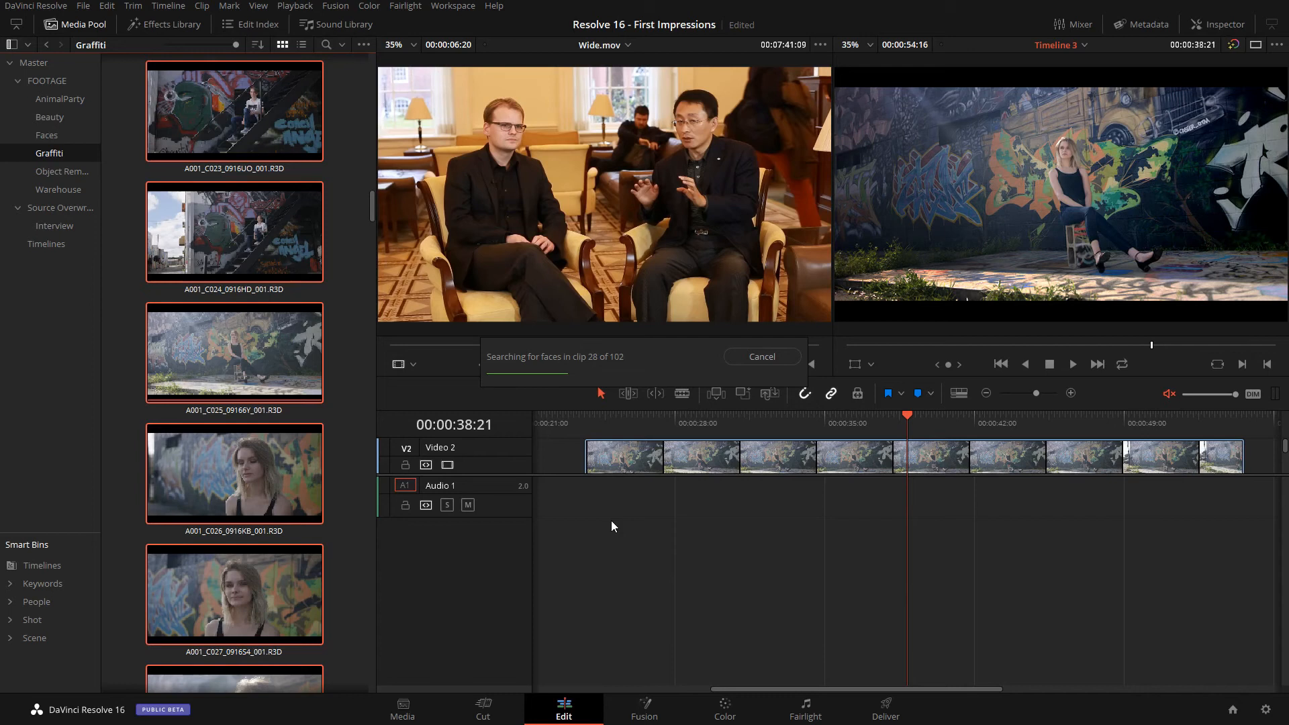
pyautogui.click(772, 357)
# - Select only clip A001_C024_0916HD_001.R3D in the Graffiti bin and save the project
pyautogui.click(225, 241)
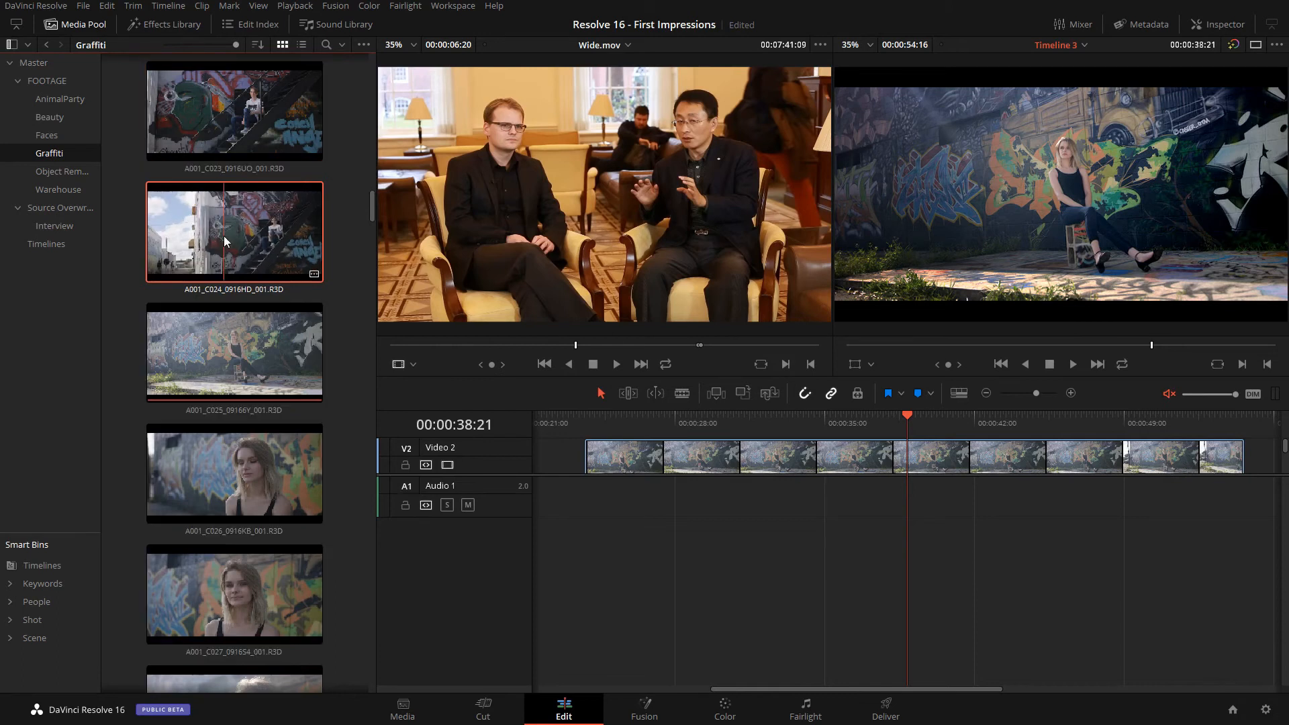
pyautogui.hotkey('ctrl', 's')
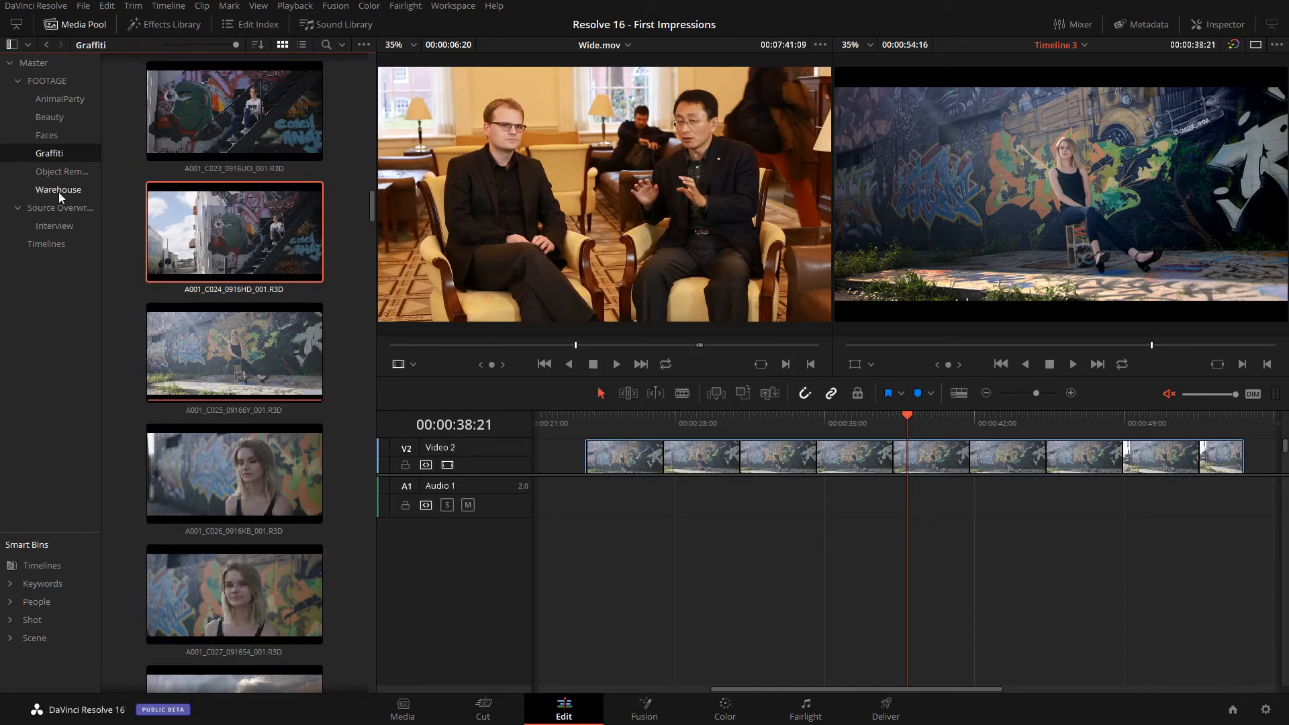
# - Browse the Warehouse, Object Removal, Graffiti, Faces and Beauty bins to look over the footage they contain
pyautogui.click(59, 191)
pyautogui.click(60, 171)
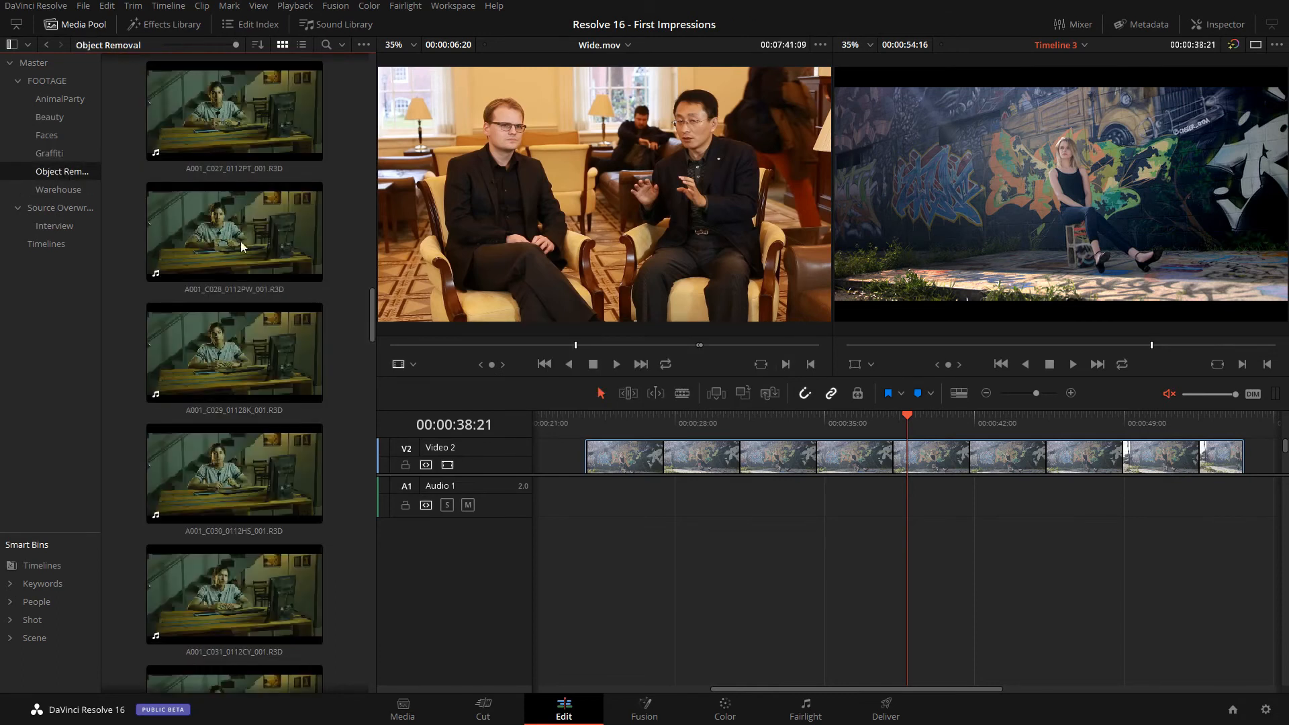
pyautogui.click(235, 247)
pyautogui.click(67, 151)
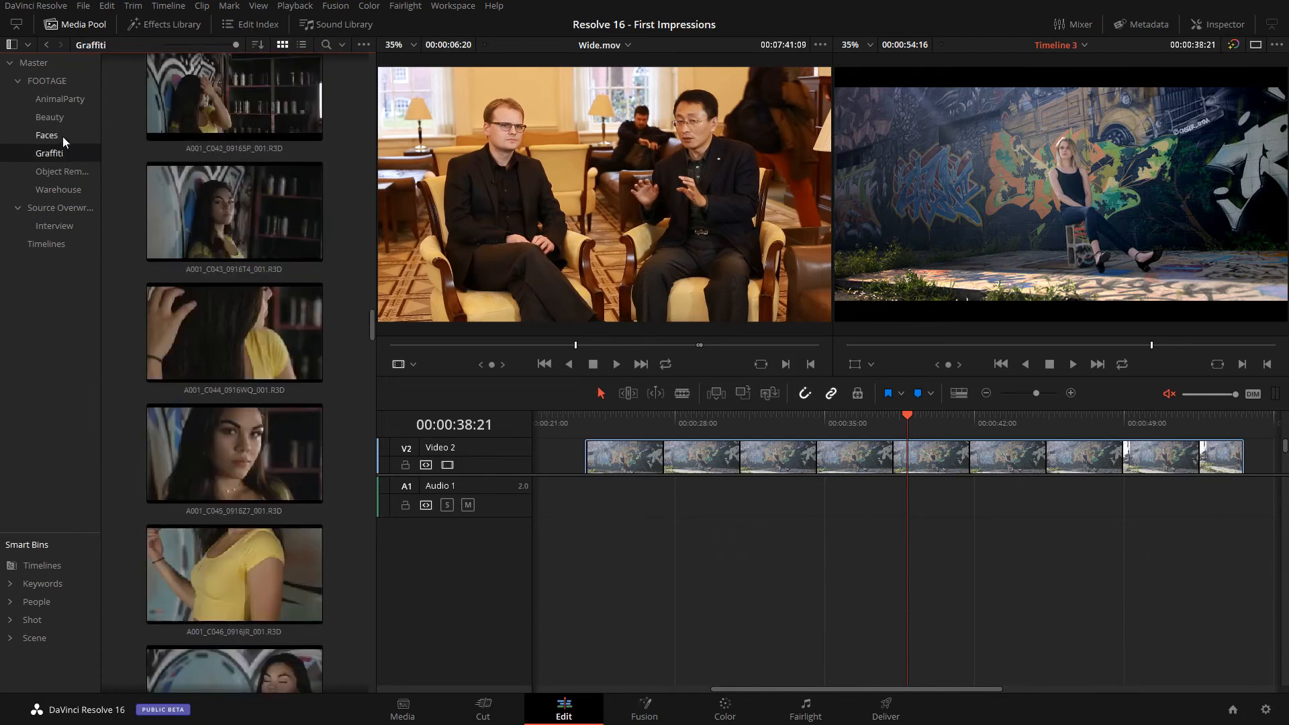
pyautogui.click(62, 135)
pyautogui.click(307, 257)
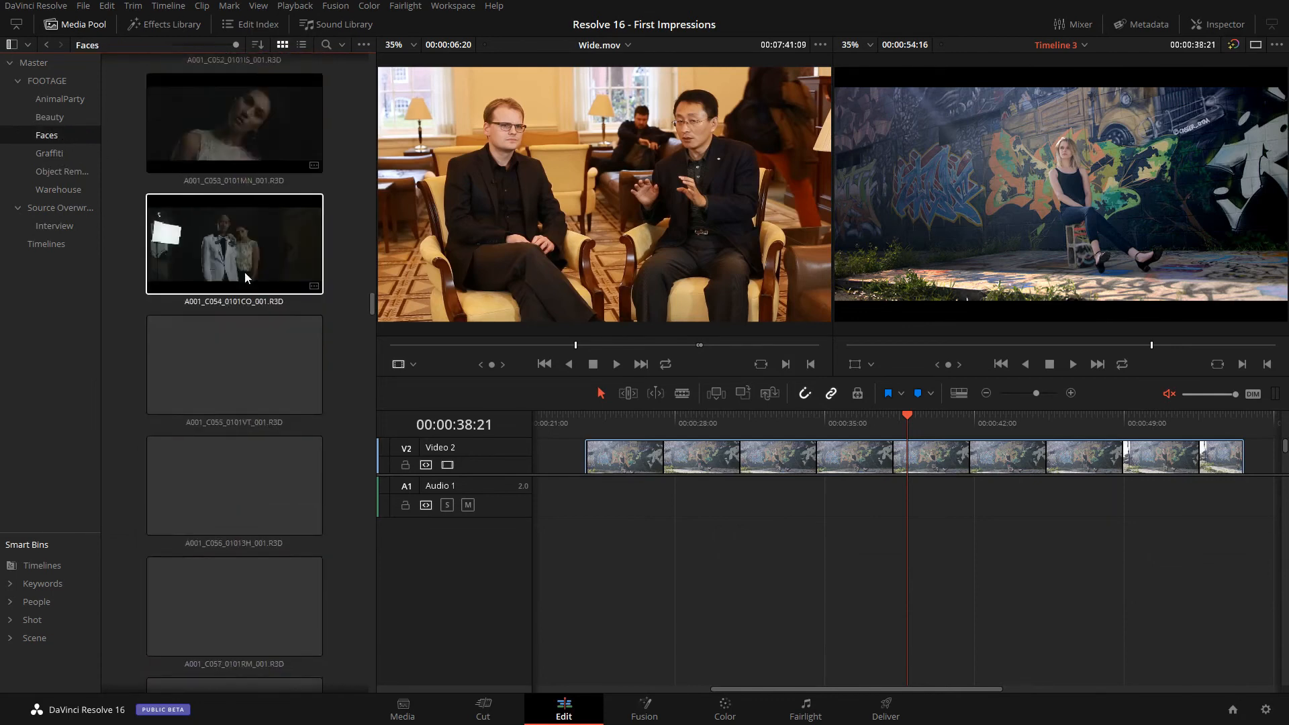
pyautogui.click(54, 119)
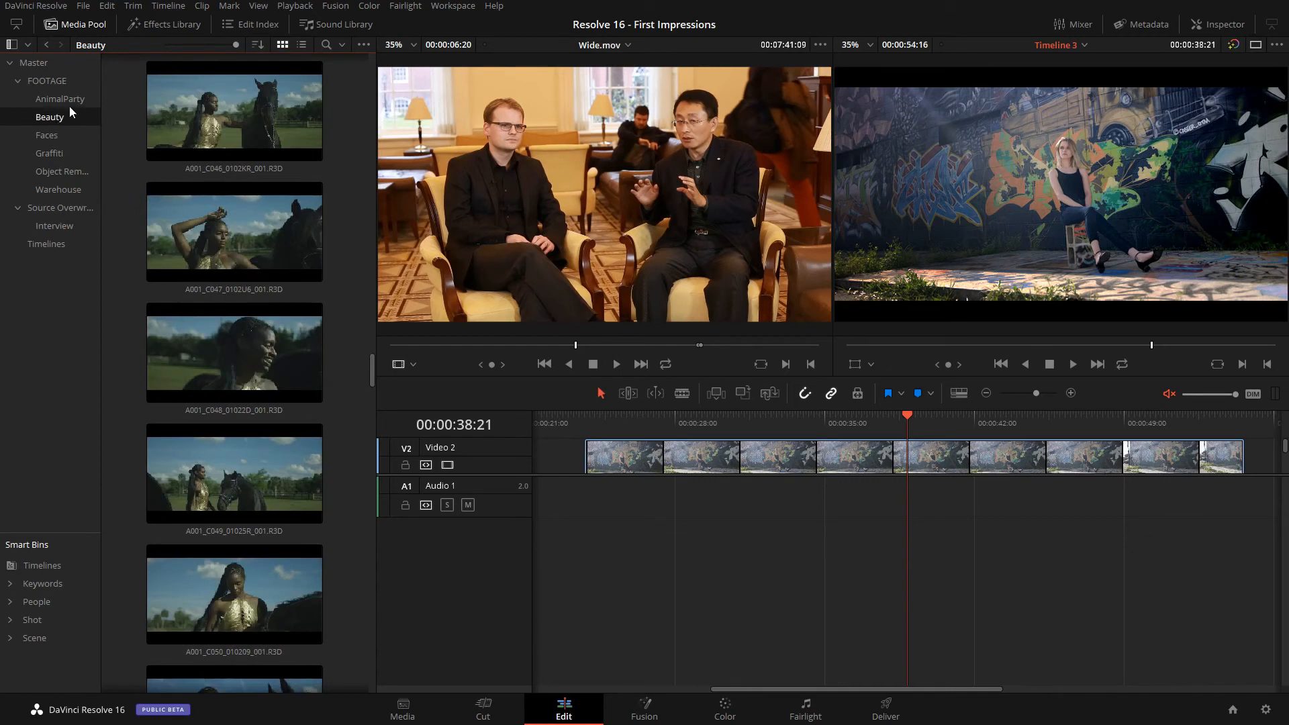
# - Try Analyze Clips for People on all clips in the Beauty bin
pyautogui.click(74, 99)
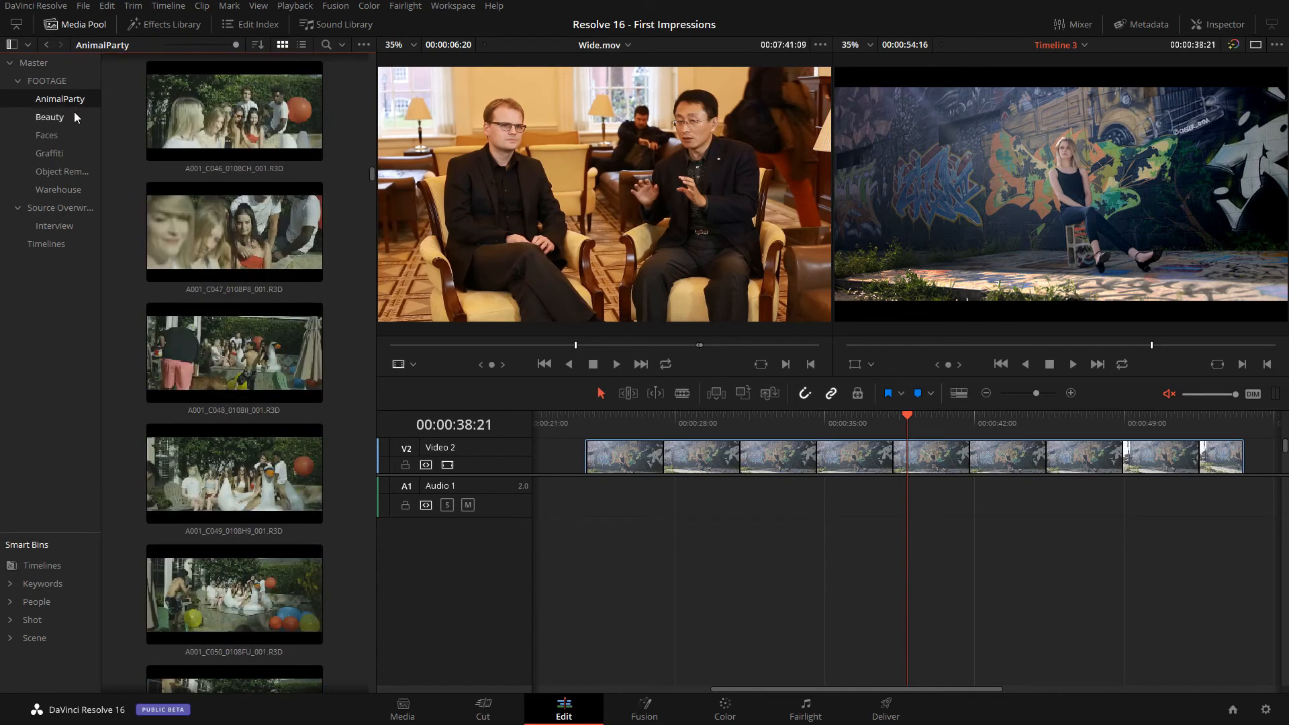
pyautogui.click(71, 115)
pyautogui.rightClick(67, 119)
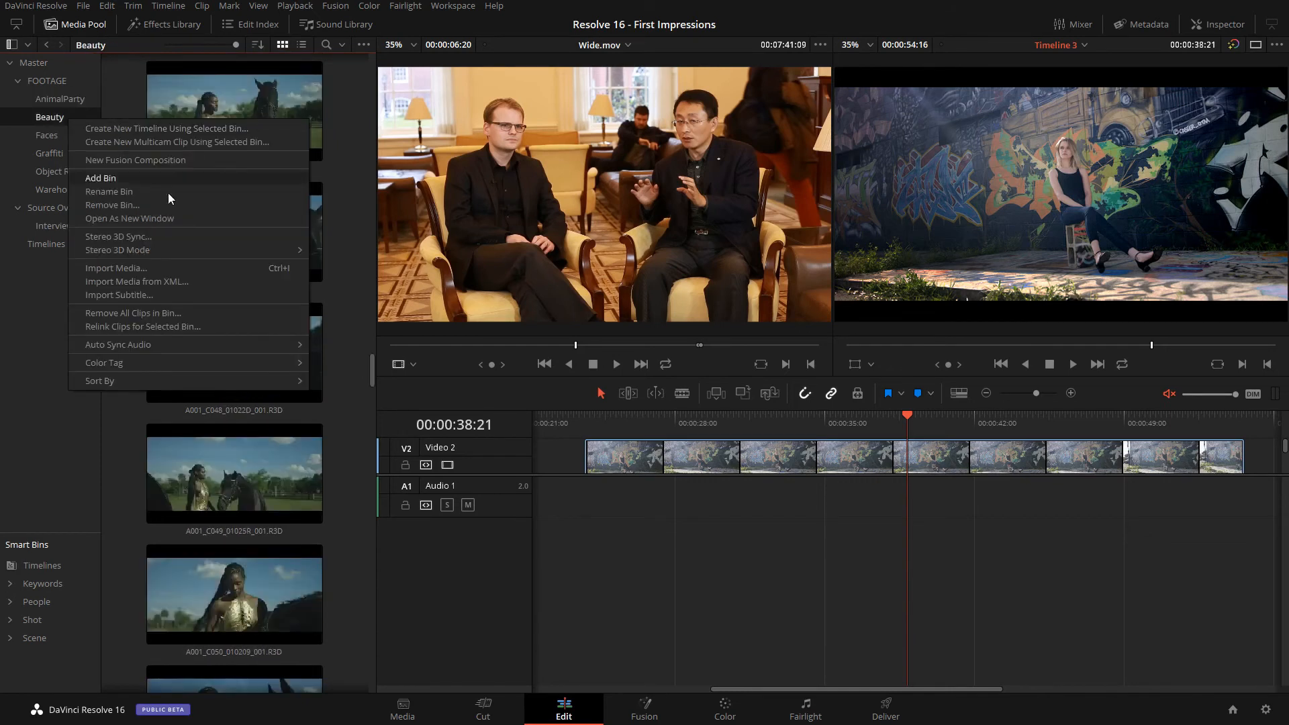
pyautogui.click(298, 520)
pyautogui.hotkey('ctrl', 'a')
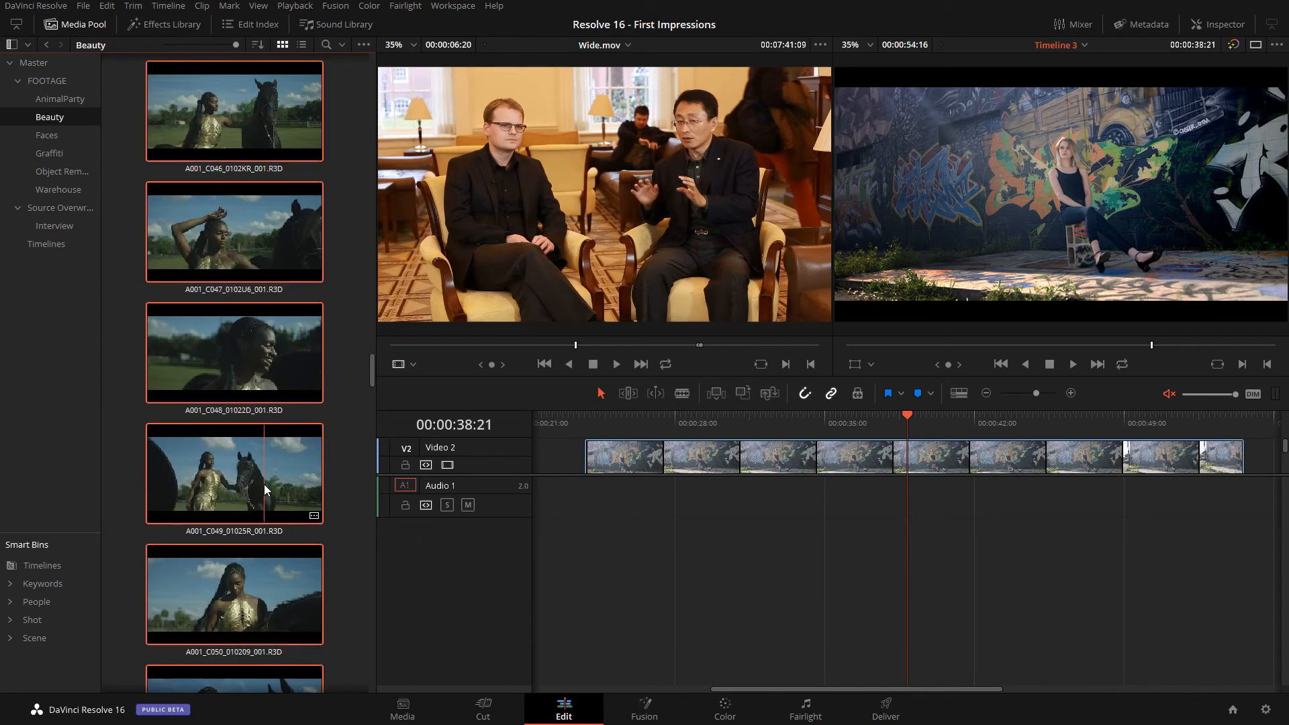
pyautogui.rightClick(264, 485)
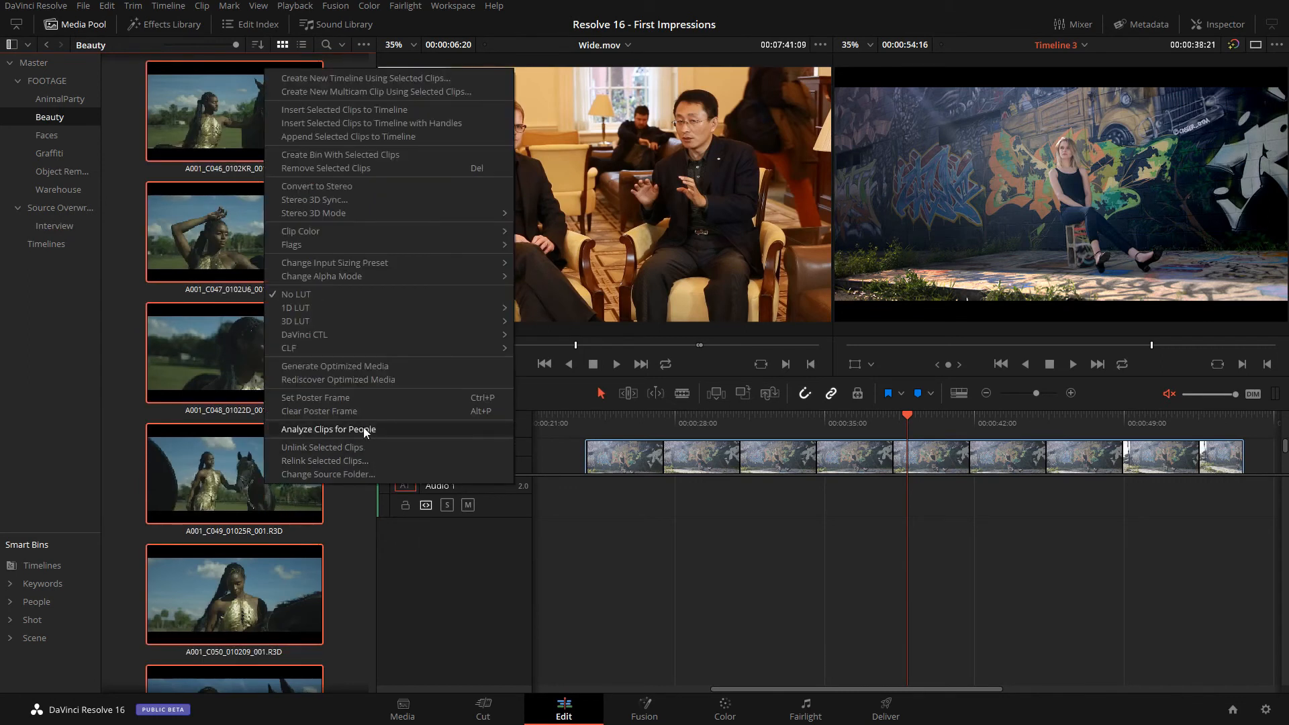
pyautogui.click(364, 429)
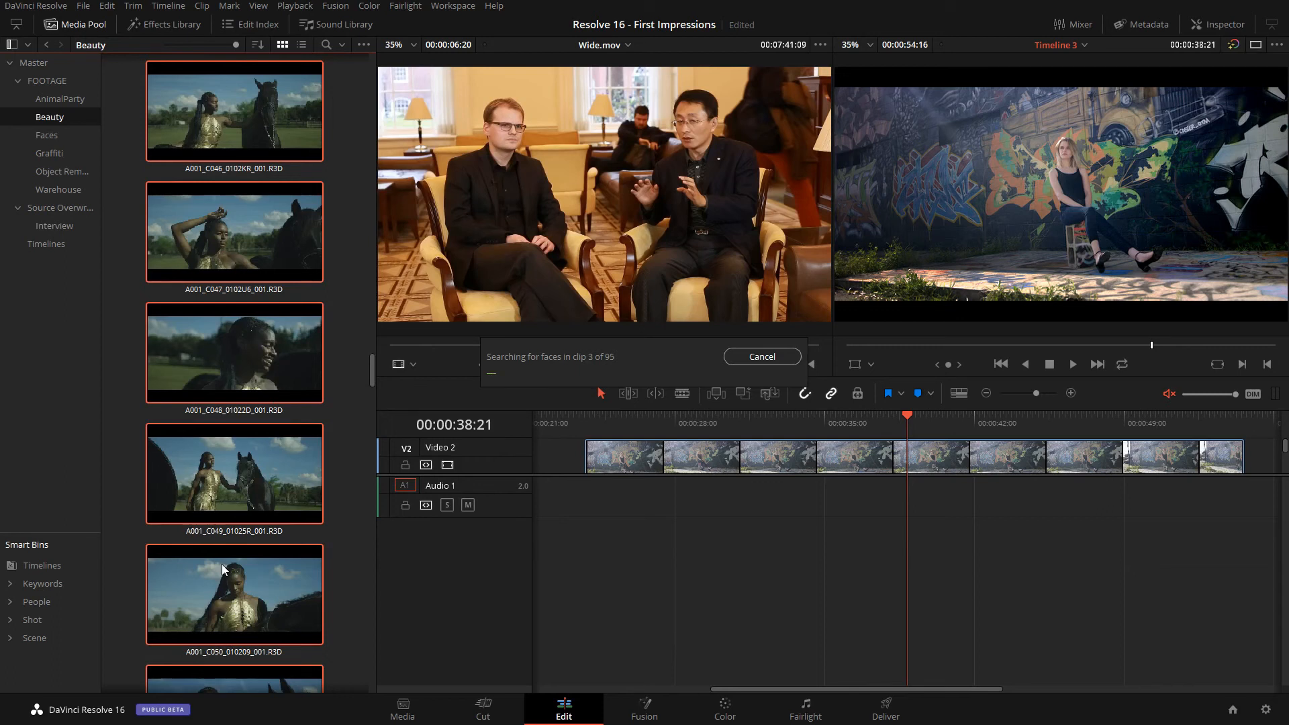
pyautogui.click(776, 358)
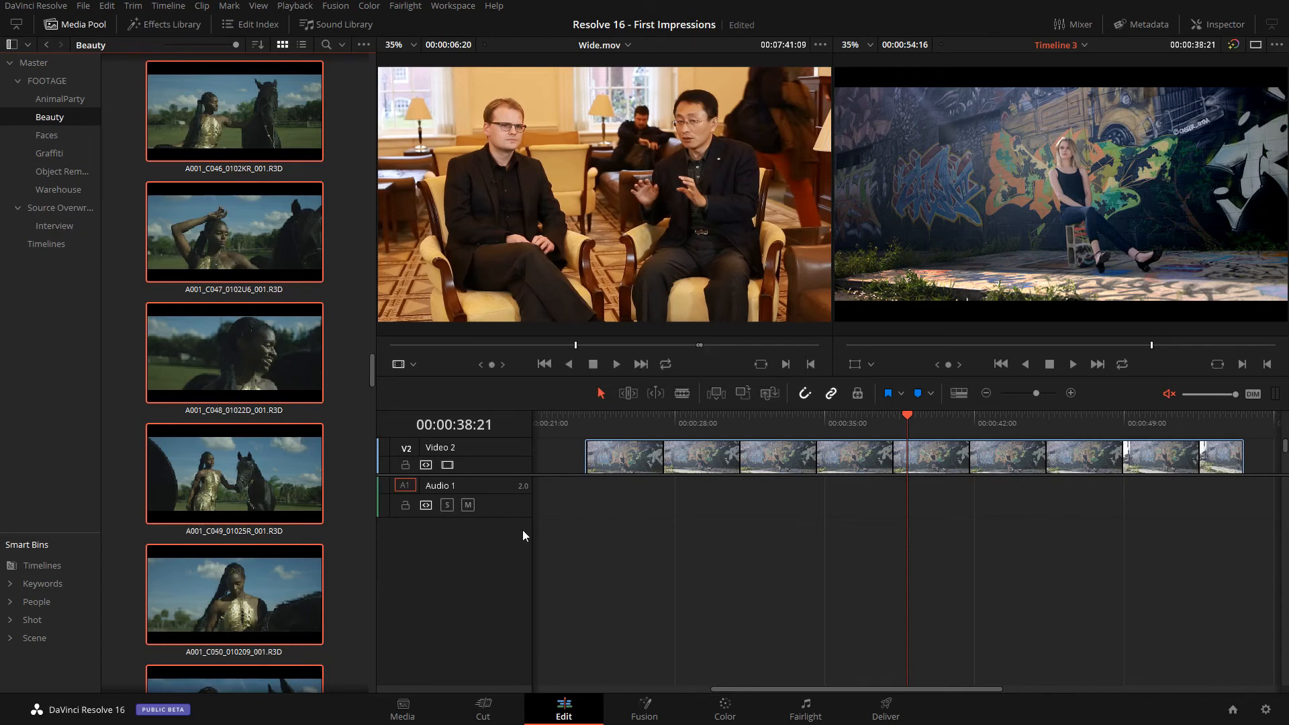
# - Enlarge the timeline's video track area so that both Video 1 and Video 2 are shown
pyautogui.moveTo(487, 474); pyautogui.dragTo(526, 581)
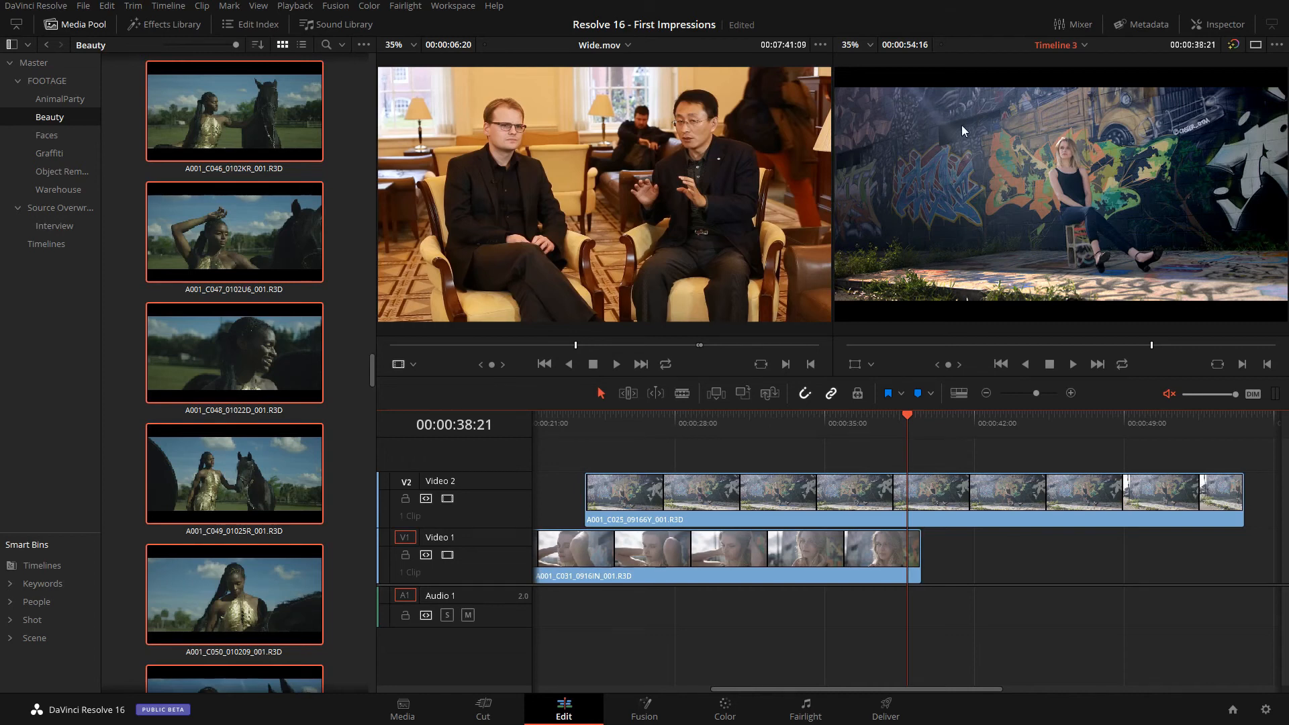
pyautogui.click(1276, 45)
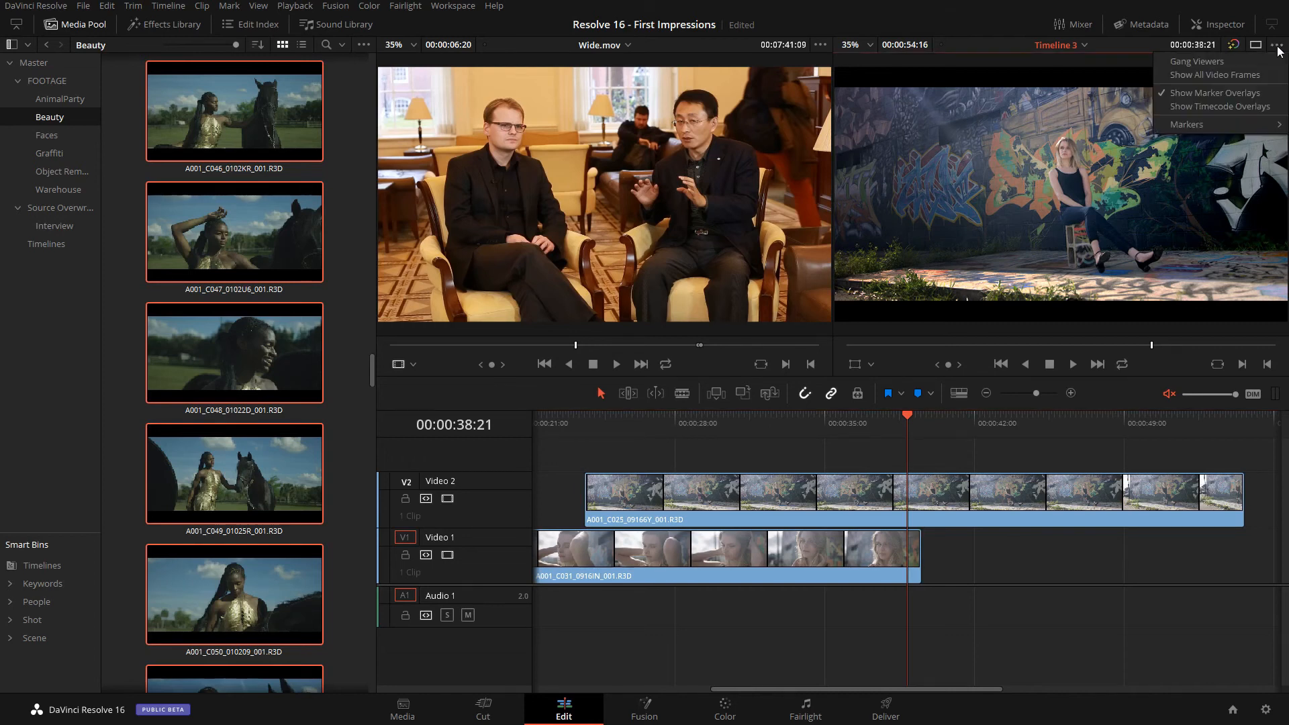
pyautogui.click(1277, 45)
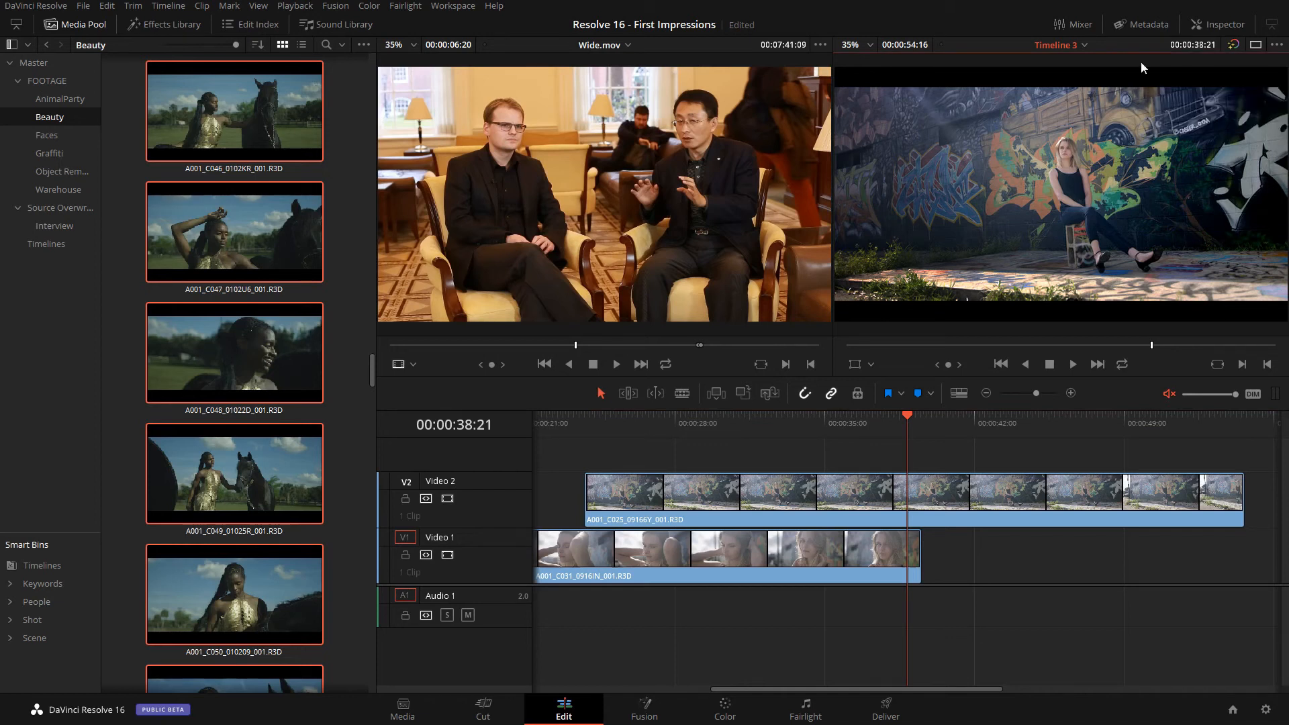
# - On the Cut page, look over the H.264, YouTube, Vimeo and H.265 presets of Quick Export, then close it without exporting
pyautogui.click(484, 710)
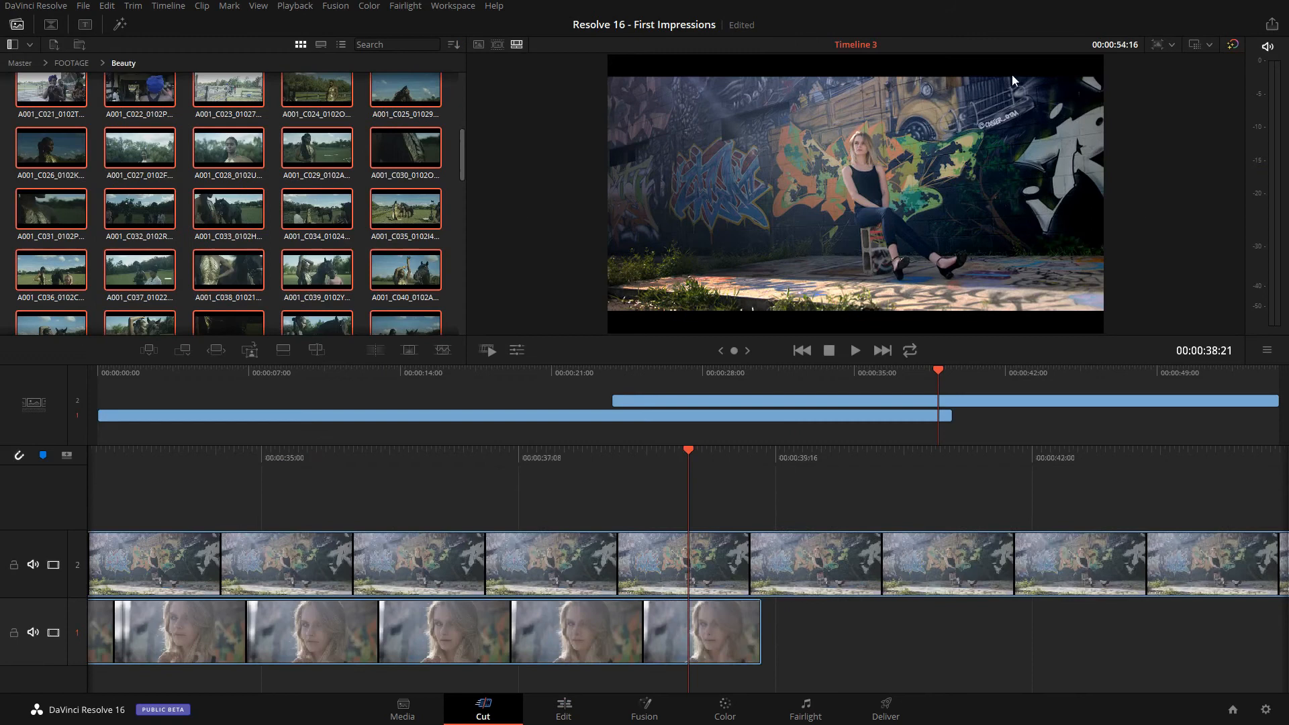
pyautogui.click(1271, 24)
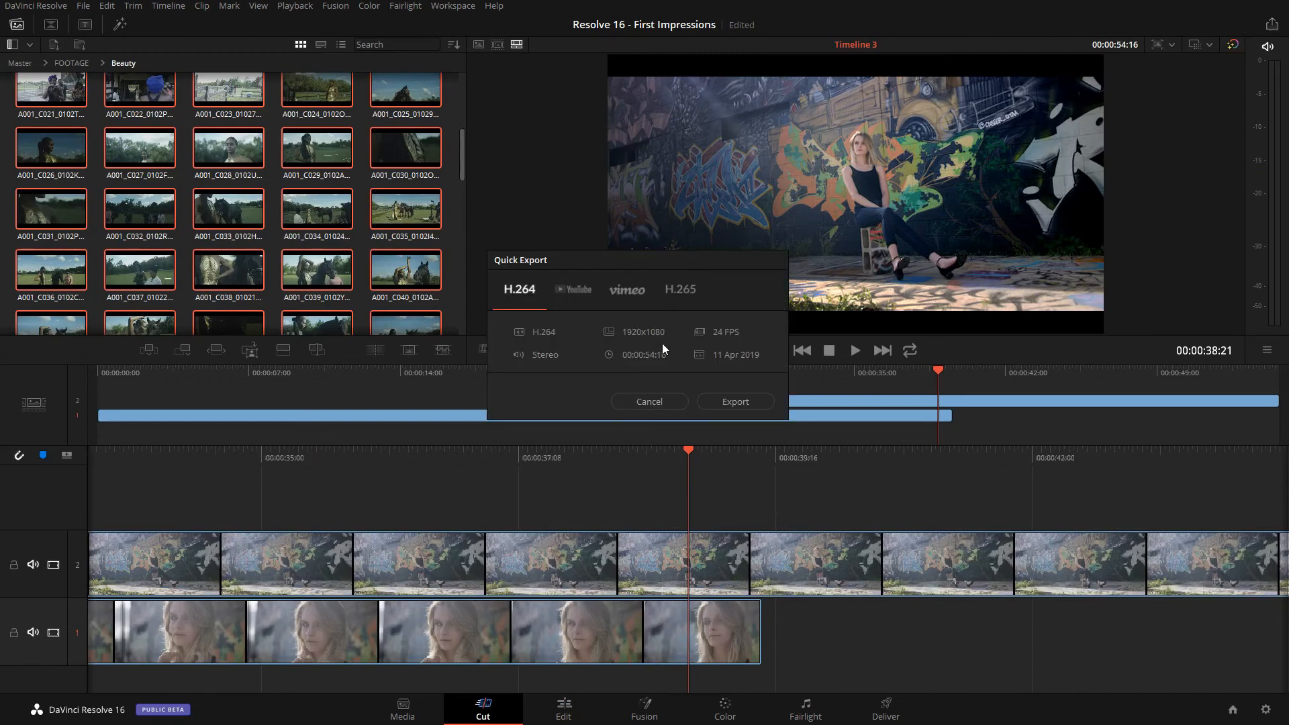
pyautogui.click(557, 295)
pyautogui.click(643, 292)
pyautogui.click(685, 296)
pyautogui.click(519, 290)
pyautogui.click(689, 304)
pyautogui.click(510, 295)
pyautogui.click(680, 295)
pyautogui.click(671, 402)
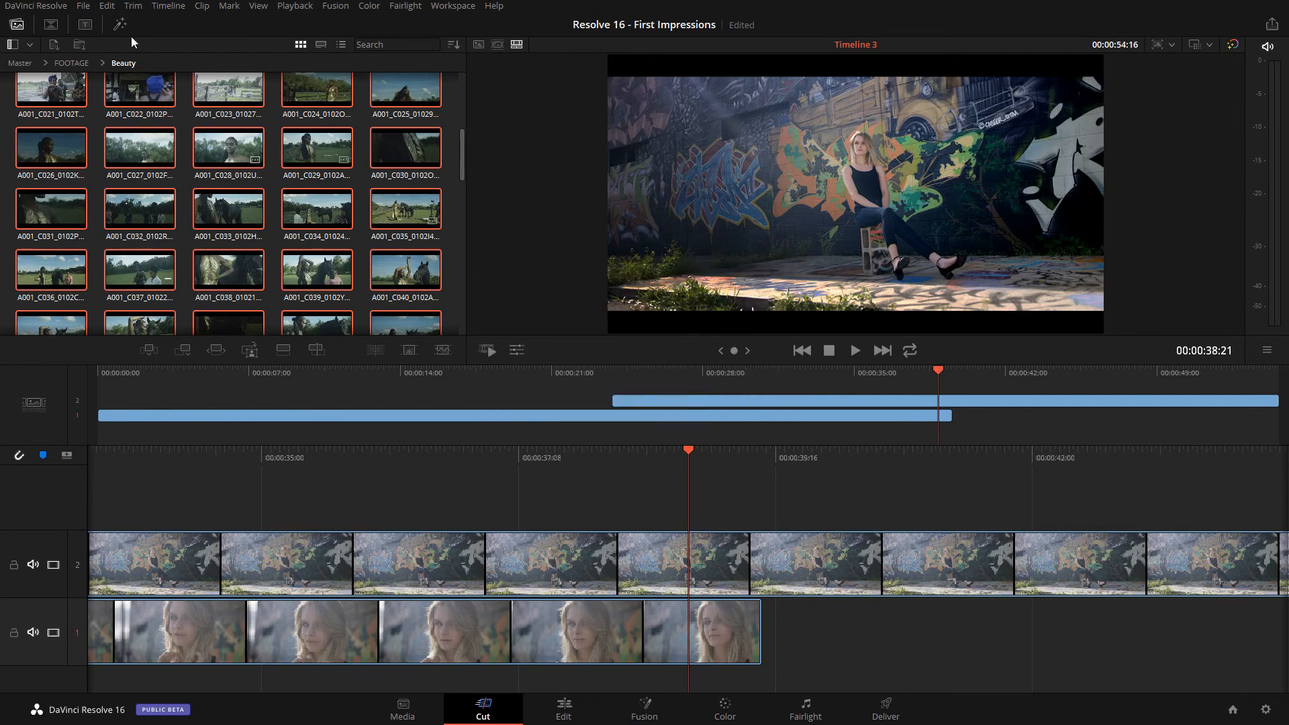
# - Examine the Internet Accounts section of the System preferences and leave the preferences without saving
pyautogui.click(35, 5)
pyautogui.click(86, 71)
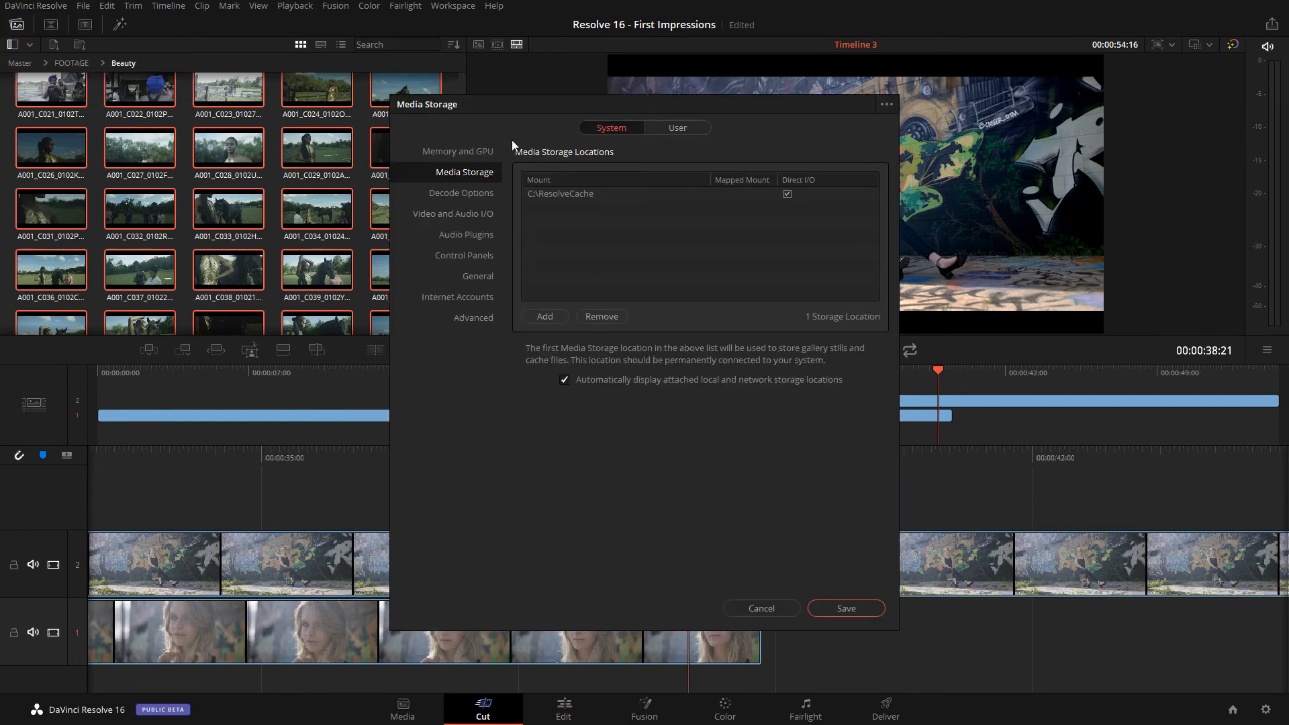
pyautogui.click(680, 129)
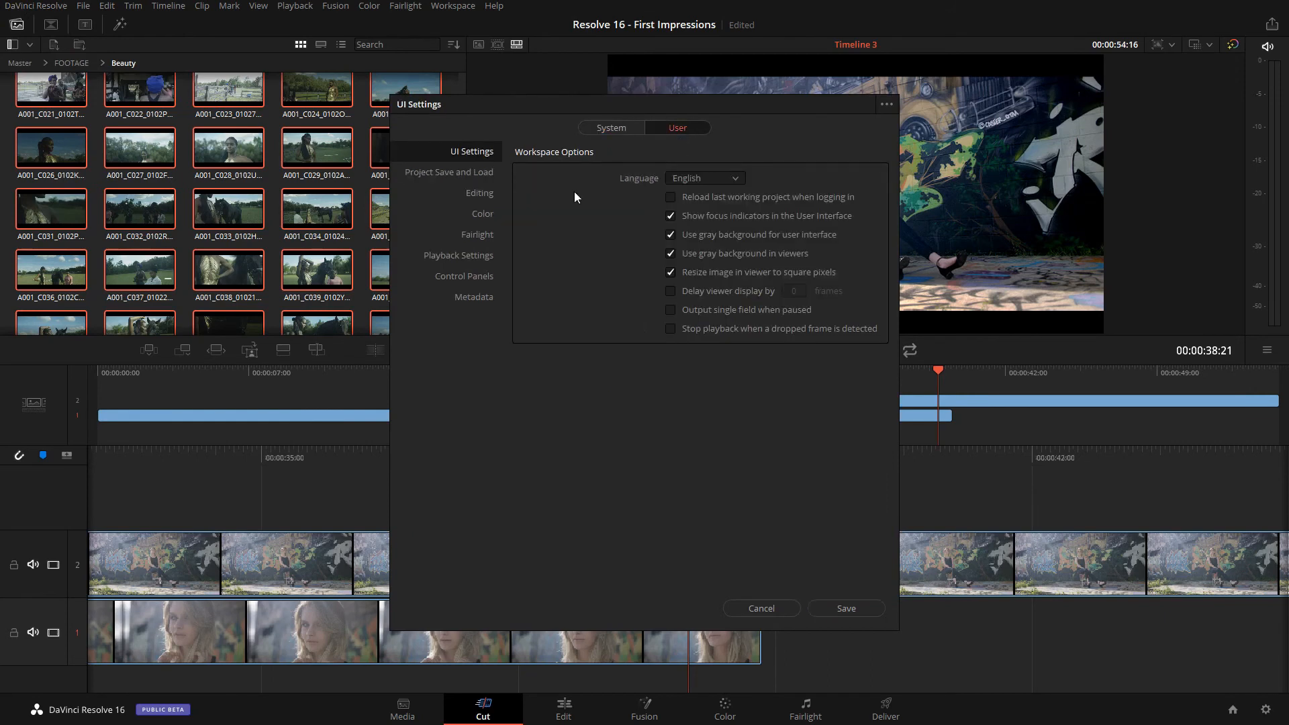
pyautogui.click(599, 129)
pyautogui.click(477, 256)
pyautogui.click(480, 297)
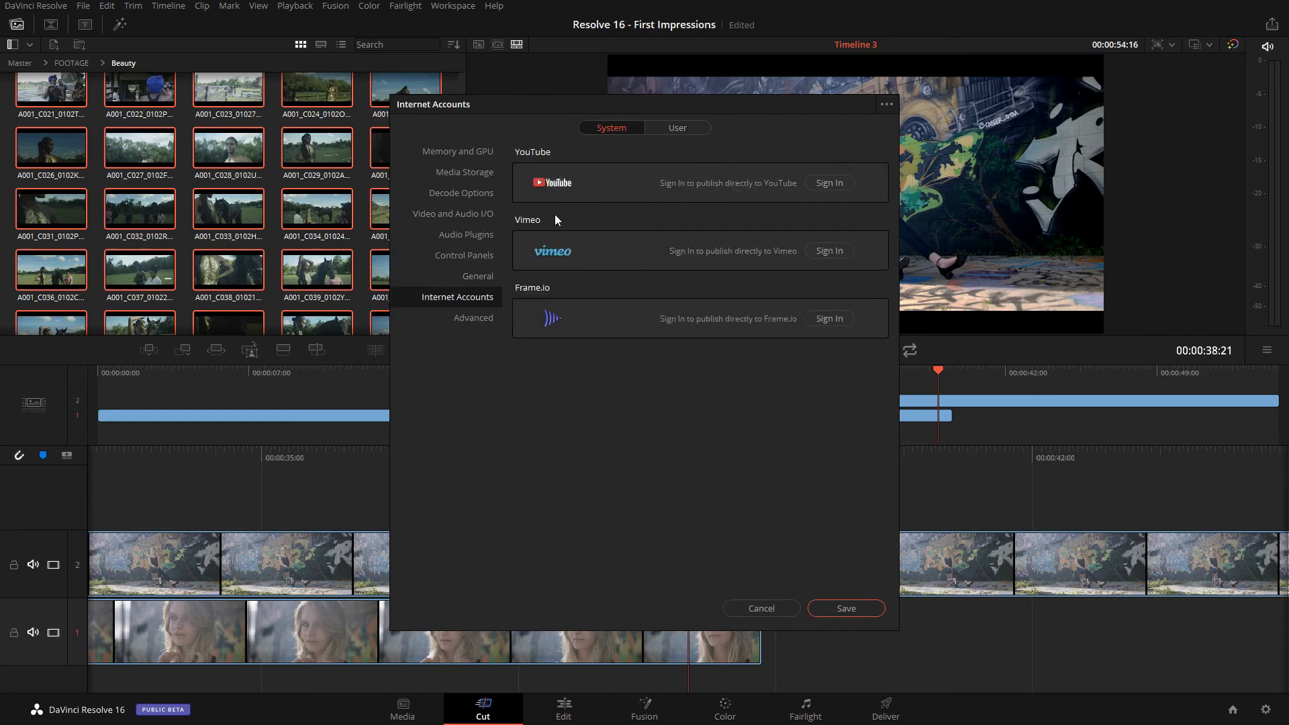
pyautogui.click(783, 611)
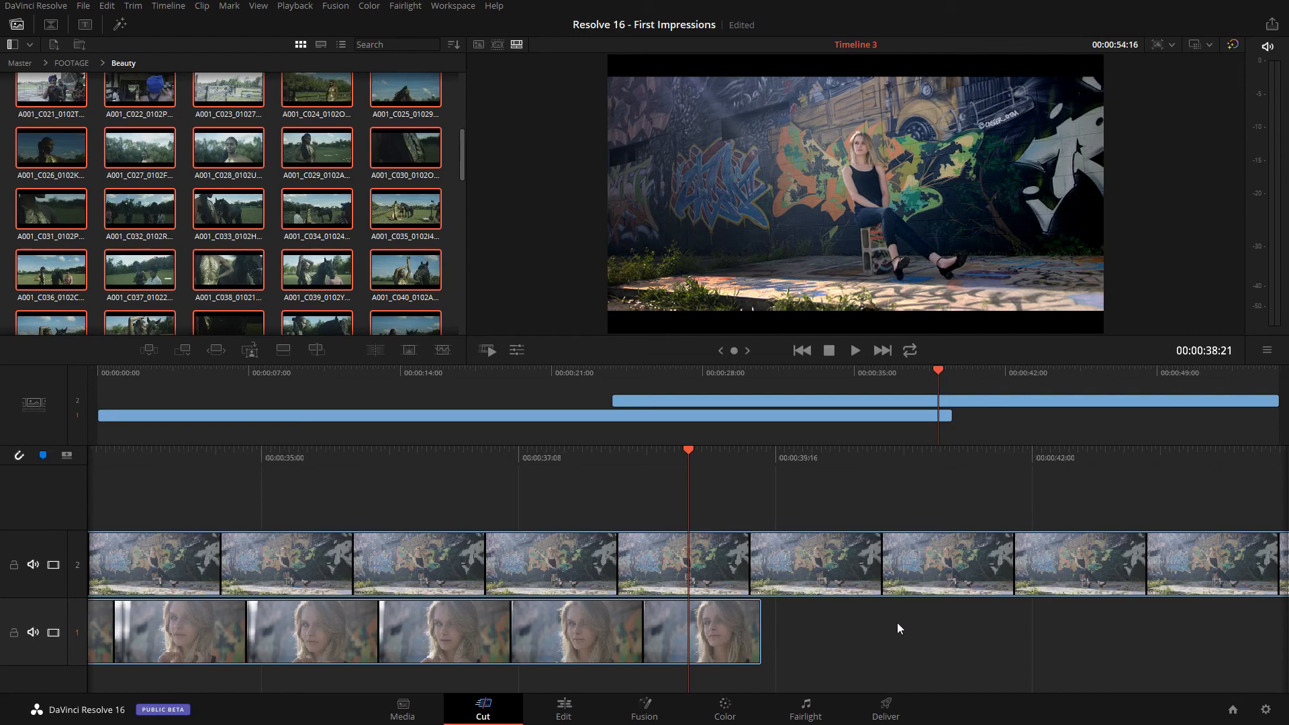
# - On the Media page, select only clip A001_C047_0102U6_001.R3D and look through the rest of the Beauty bin
pyautogui.click(563, 708)
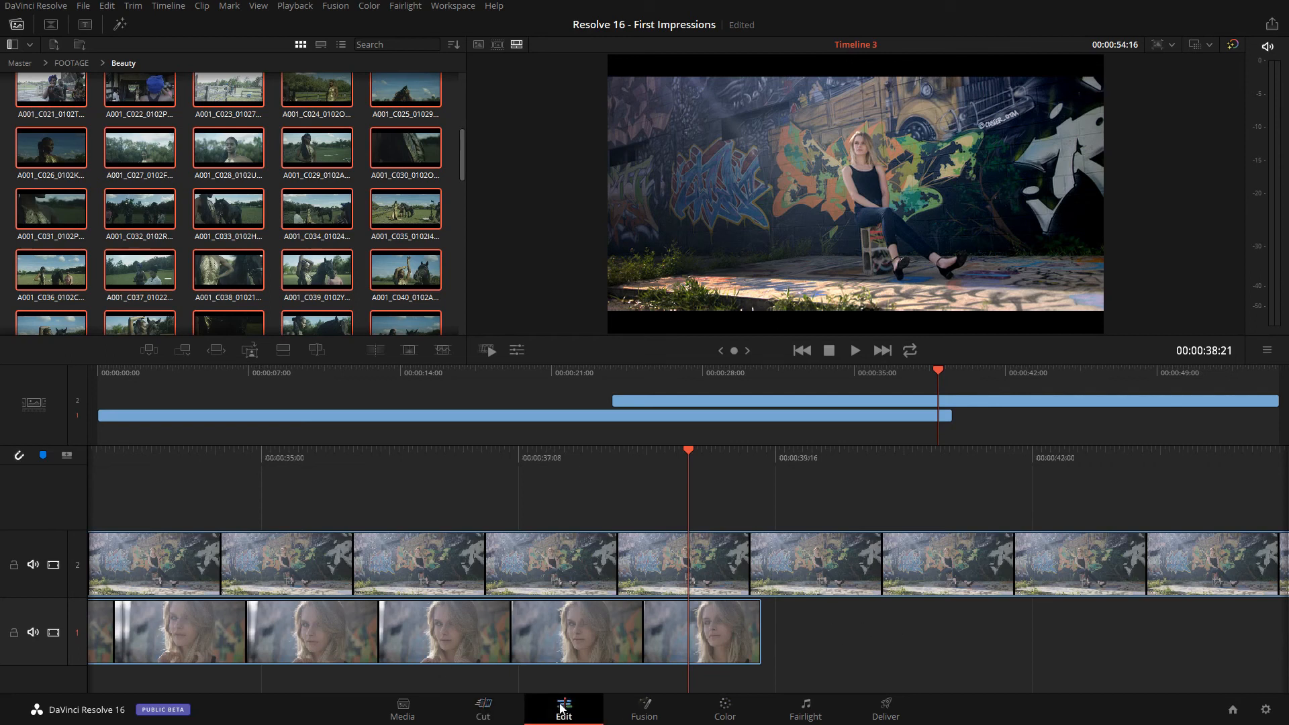
pyautogui.click(403, 708)
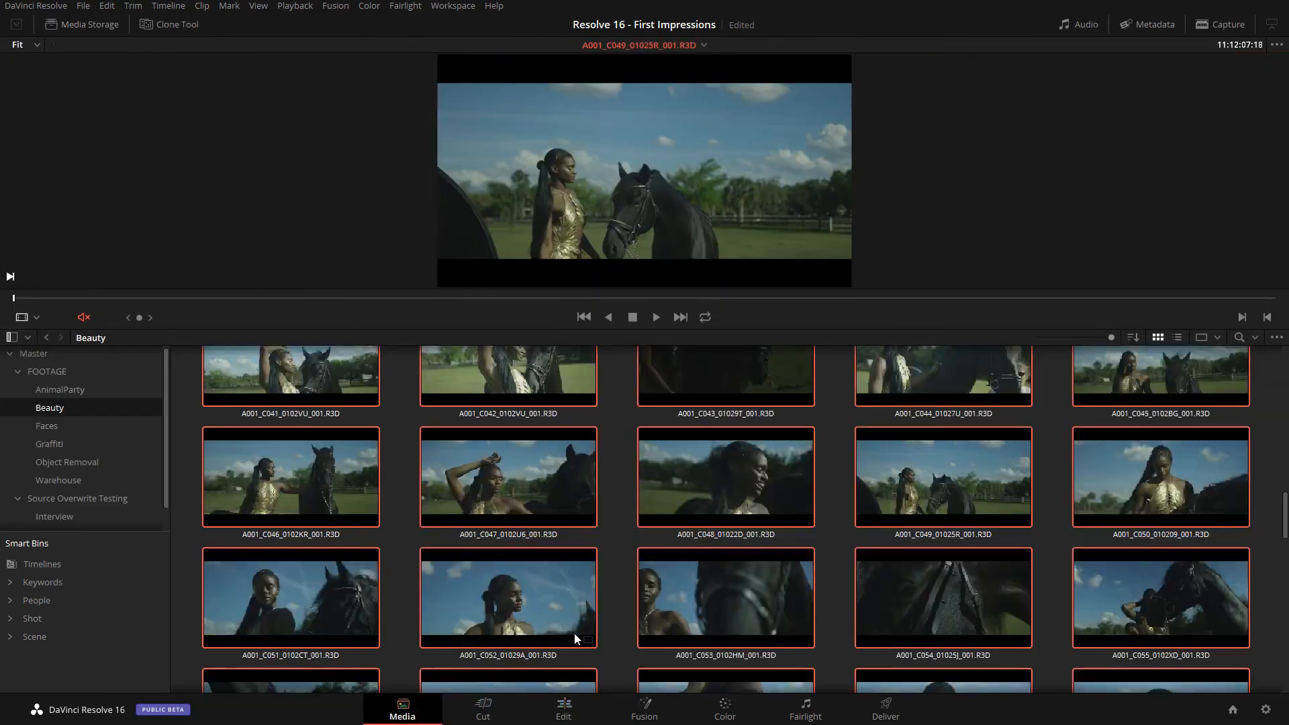
pyautogui.click(557, 522)
pyautogui.scroll(-10, 710, 570)
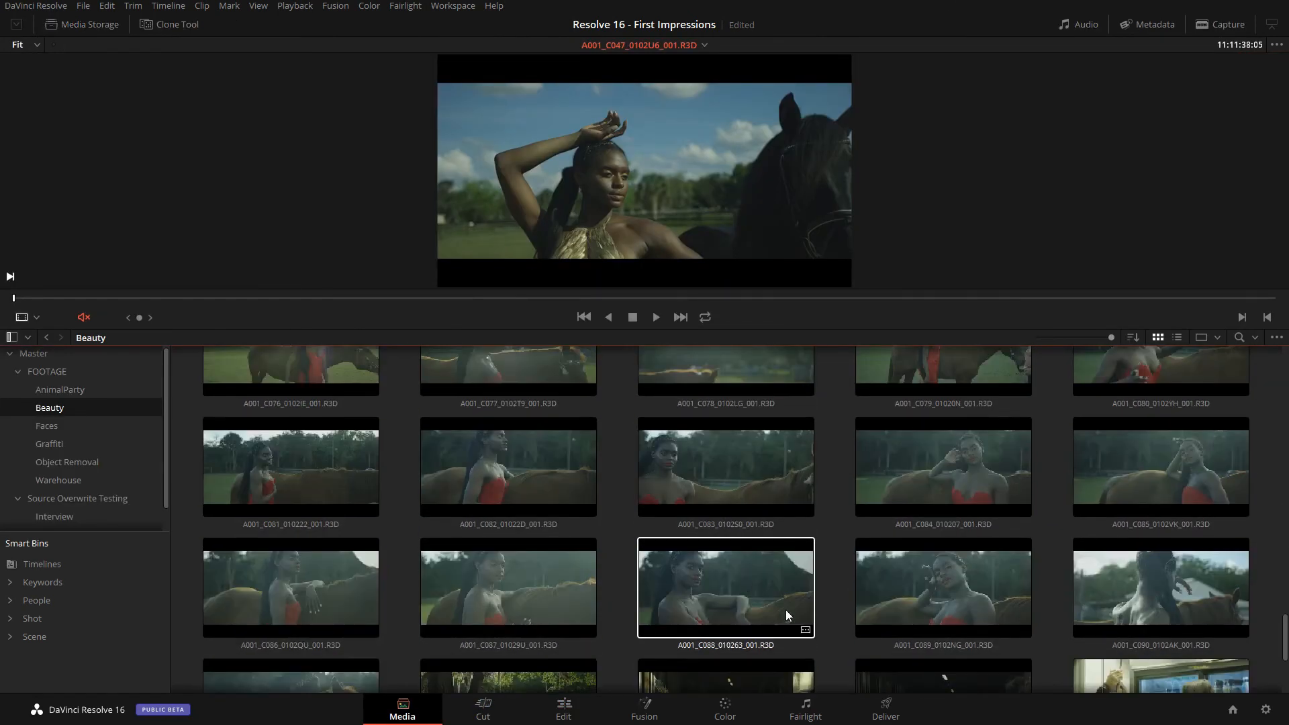
pyautogui.scroll(-3, 790, 624)
# - Look briefly at the Cut, Edit and Fusion pages and return to the Edit page
pyautogui.click(483, 708)
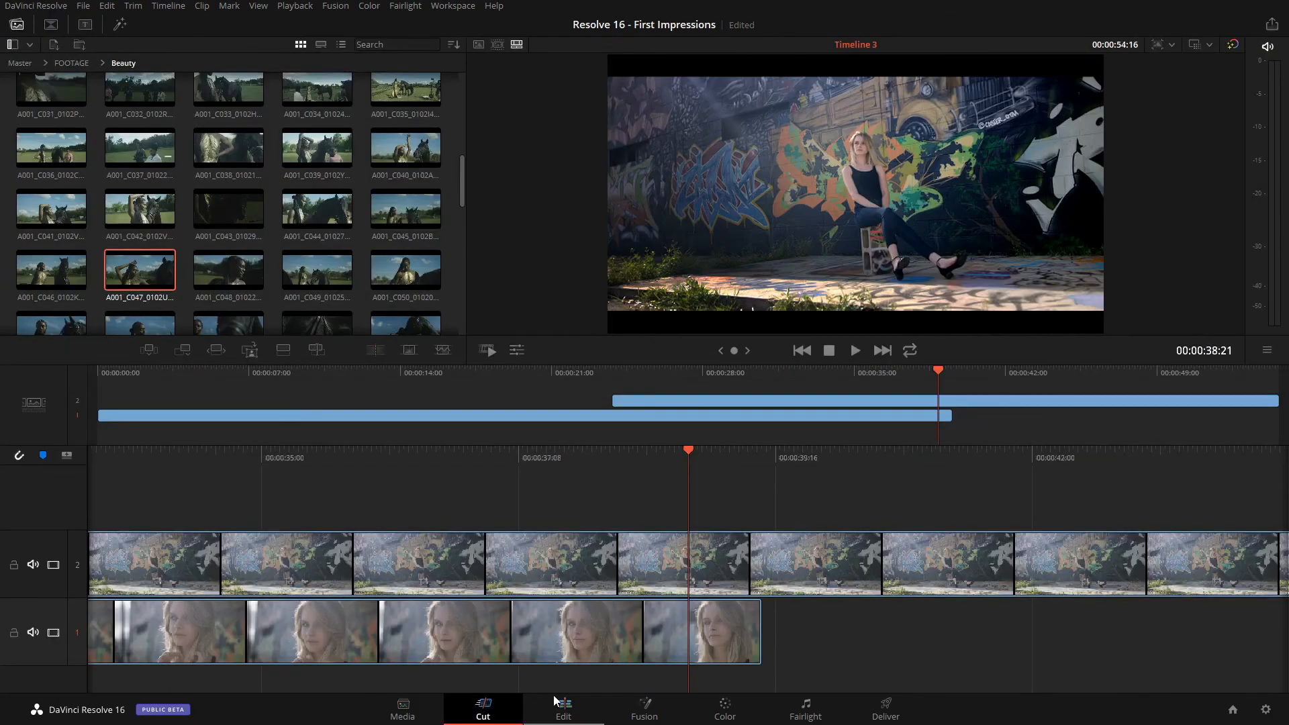
pyautogui.click(555, 698)
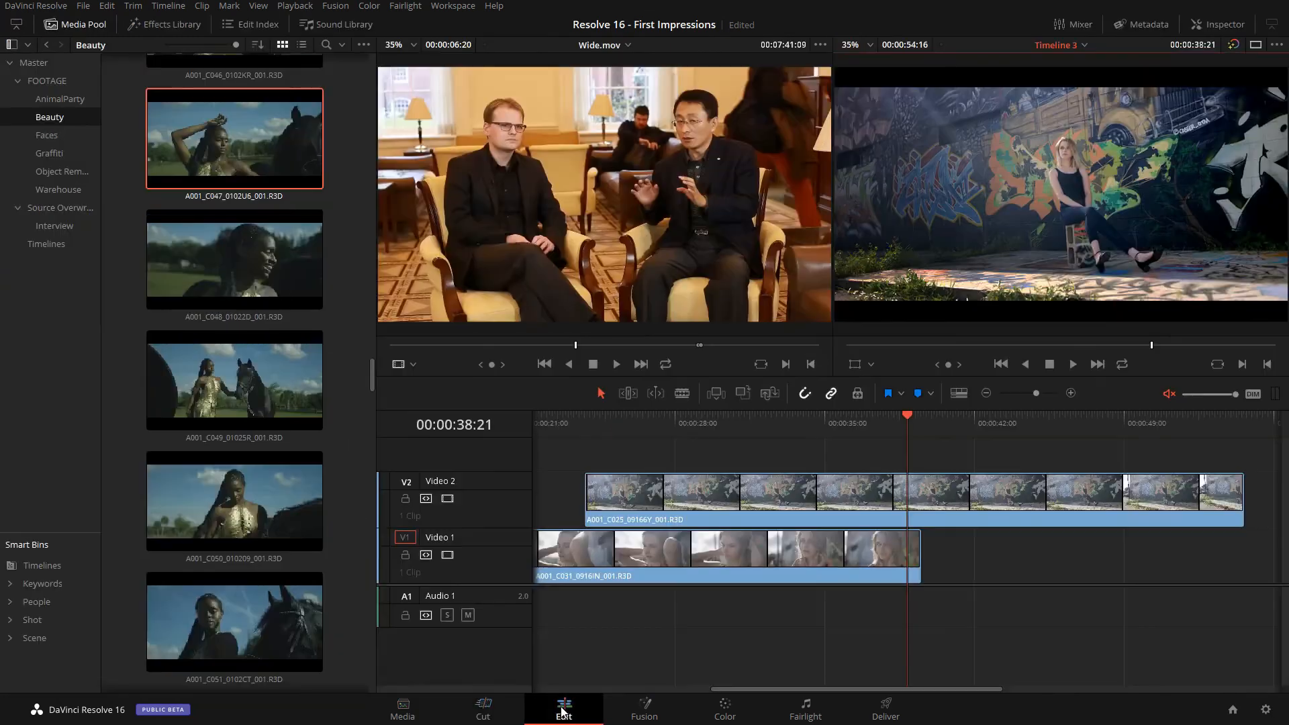
pyautogui.click(664, 705)
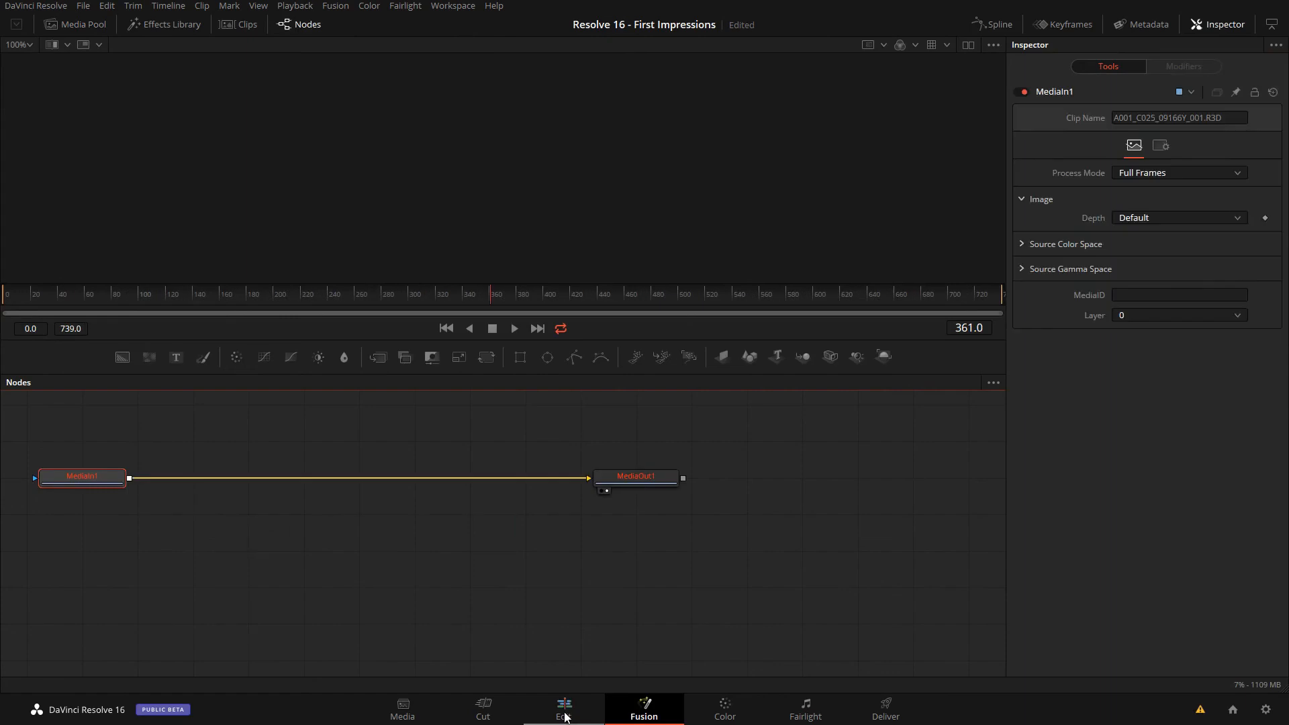
pyautogui.click(564, 713)
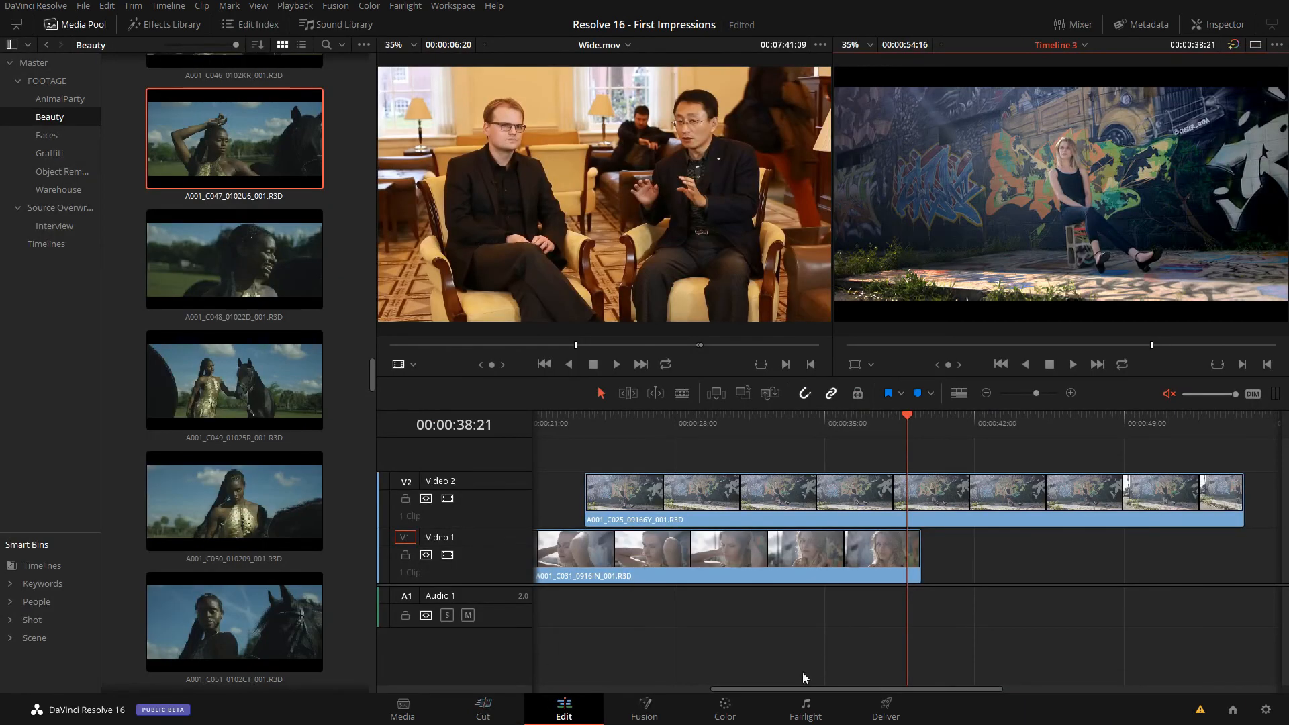
# - Show the Effects Library at full height in place of the Media Pool
pyautogui.click(179, 28)
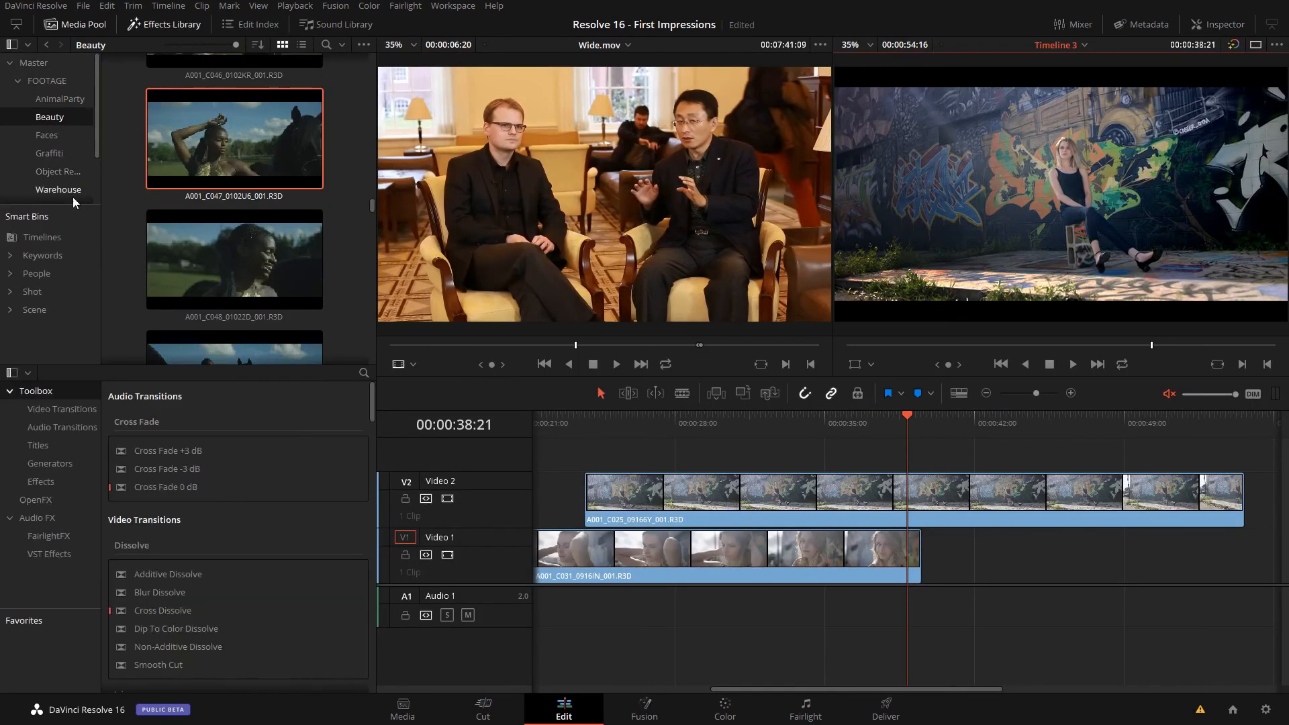
pyautogui.click(162, 23)
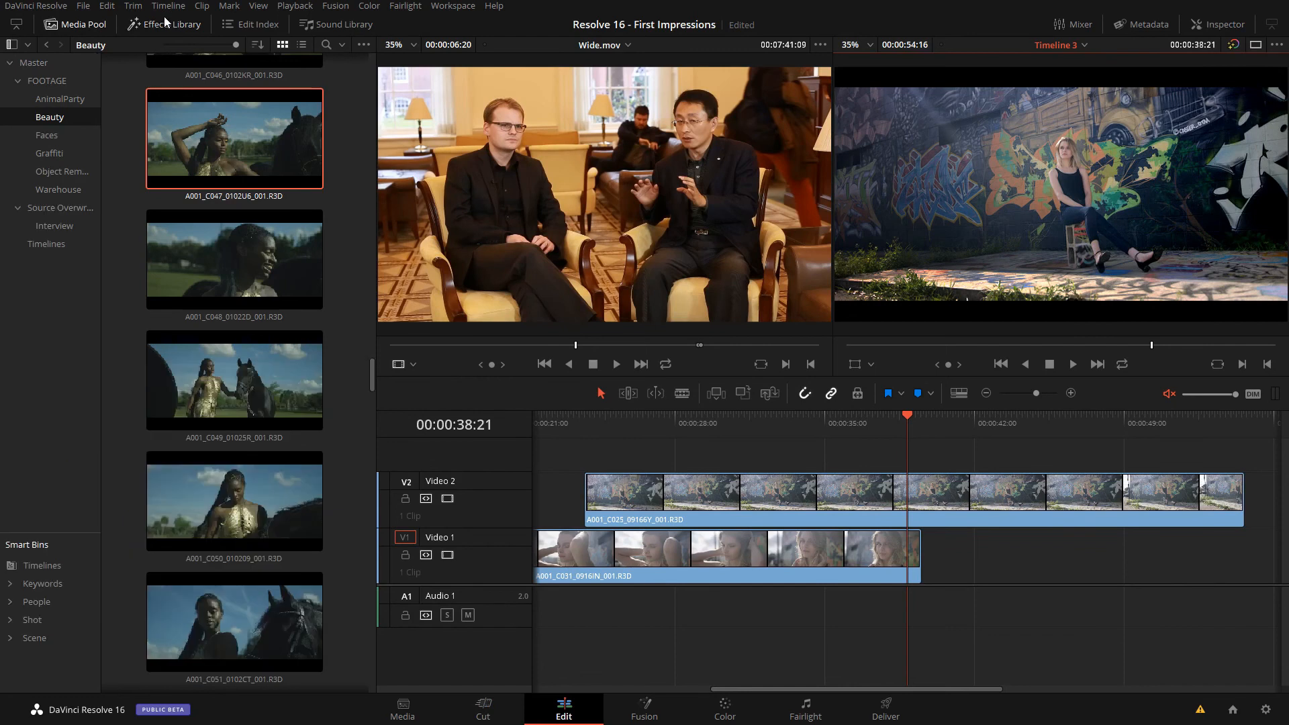
pyautogui.click(164, 23)
pyautogui.click(86, 25)
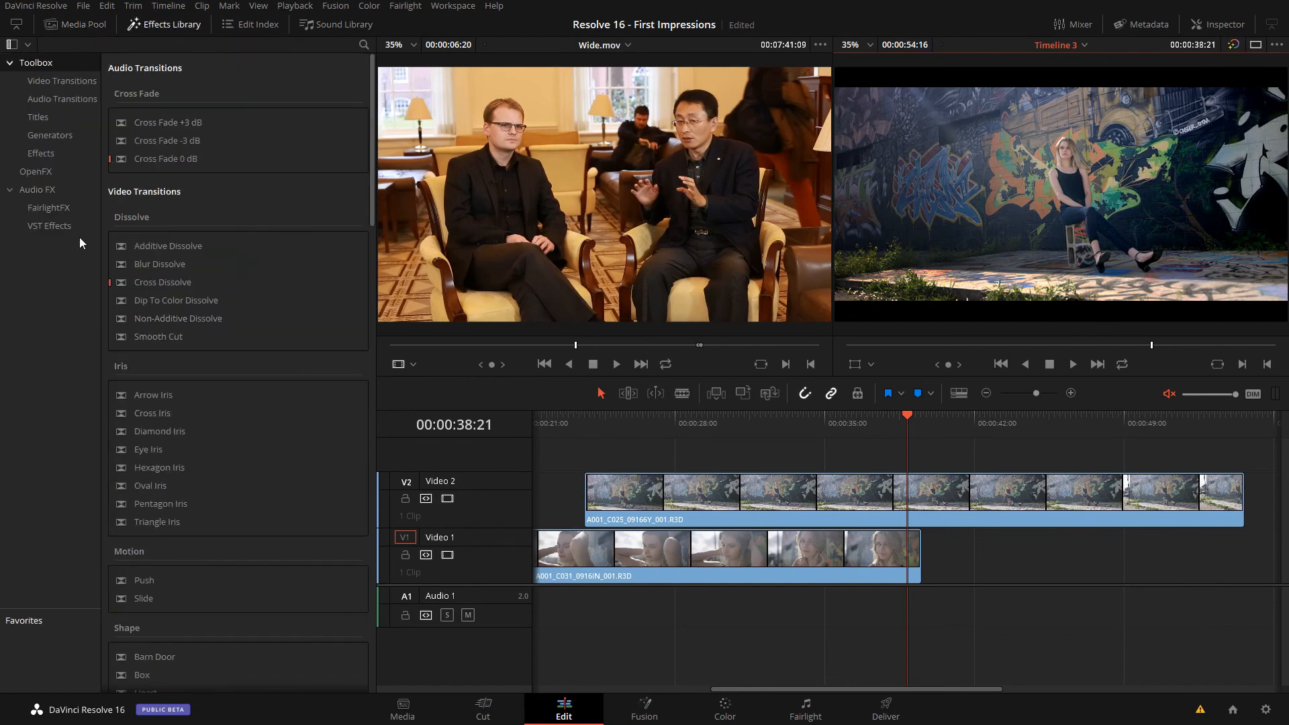
# - Add the Lower 3rd Simple Box 2 Line title to Video 2 near the start of the timeline
pyautogui.click(66, 117)
pyautogui.scroll(-5, 239, 365)
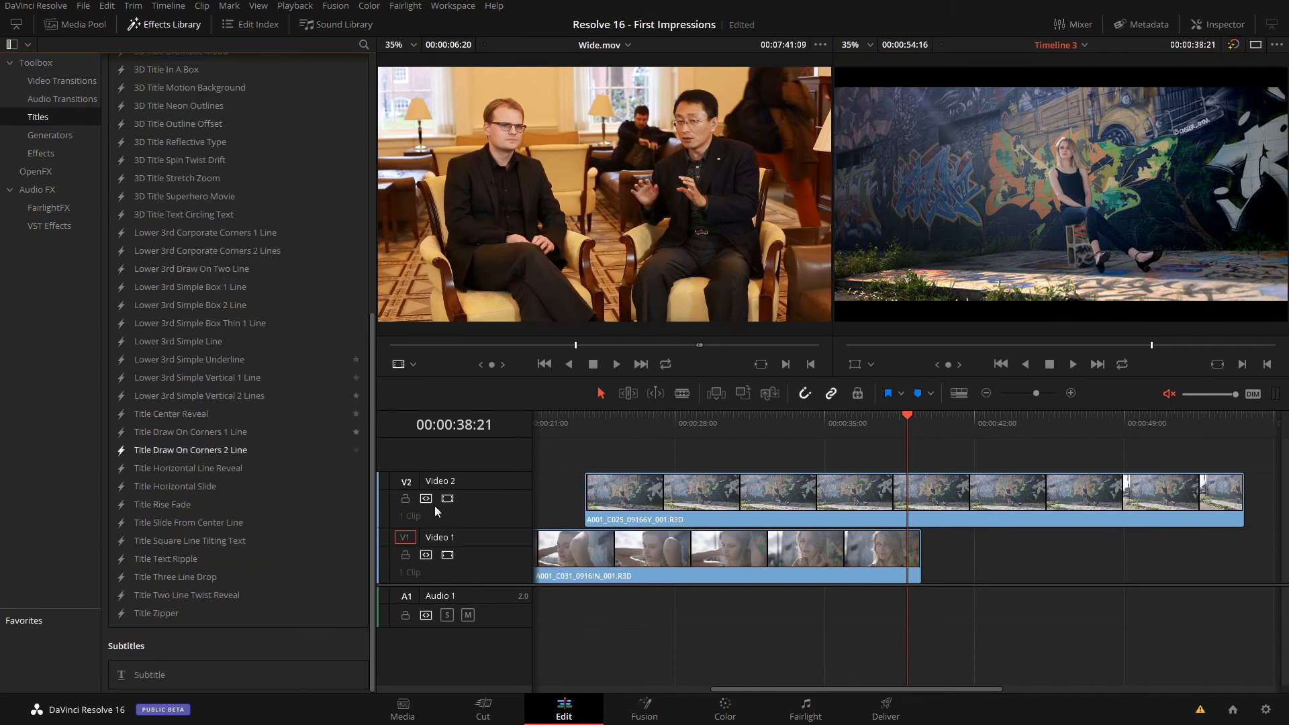
pyautogui.moveTo(815, 690); pyautogui.dragTo(602, 664)
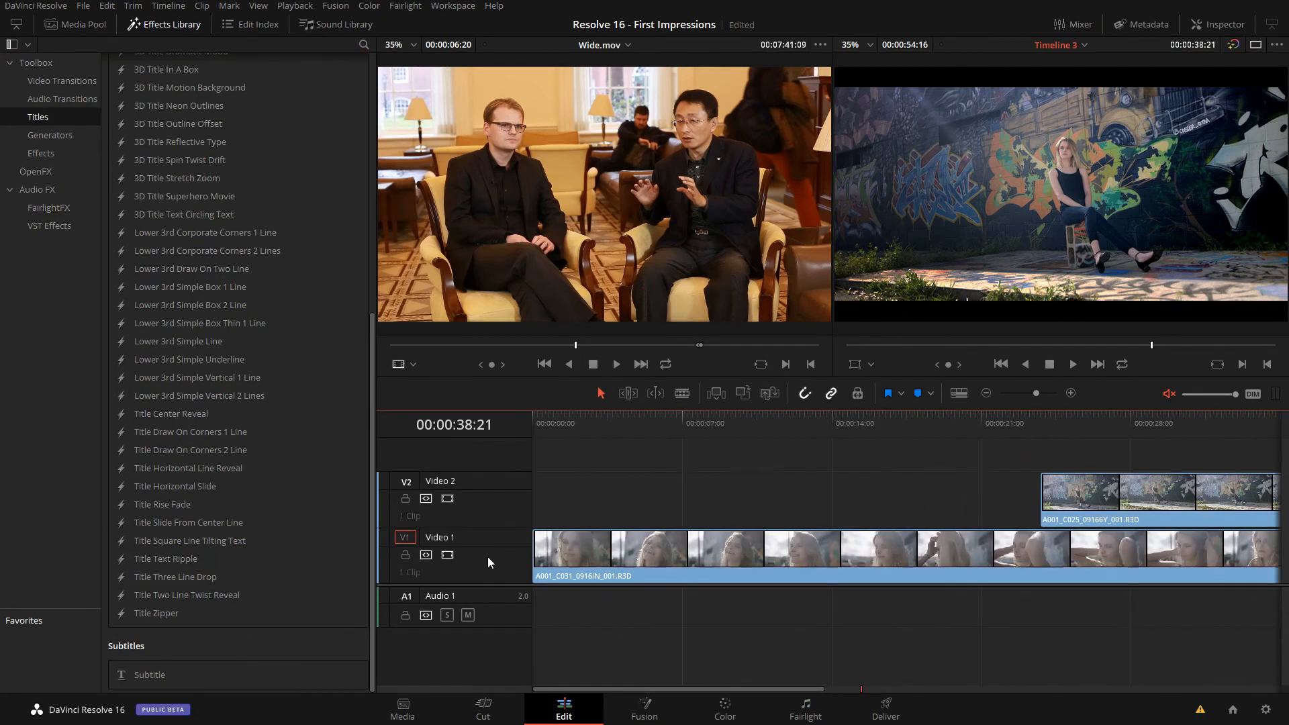
pyautogui.moveTo(220, 305); pyautogui.dragTo(545, 512)
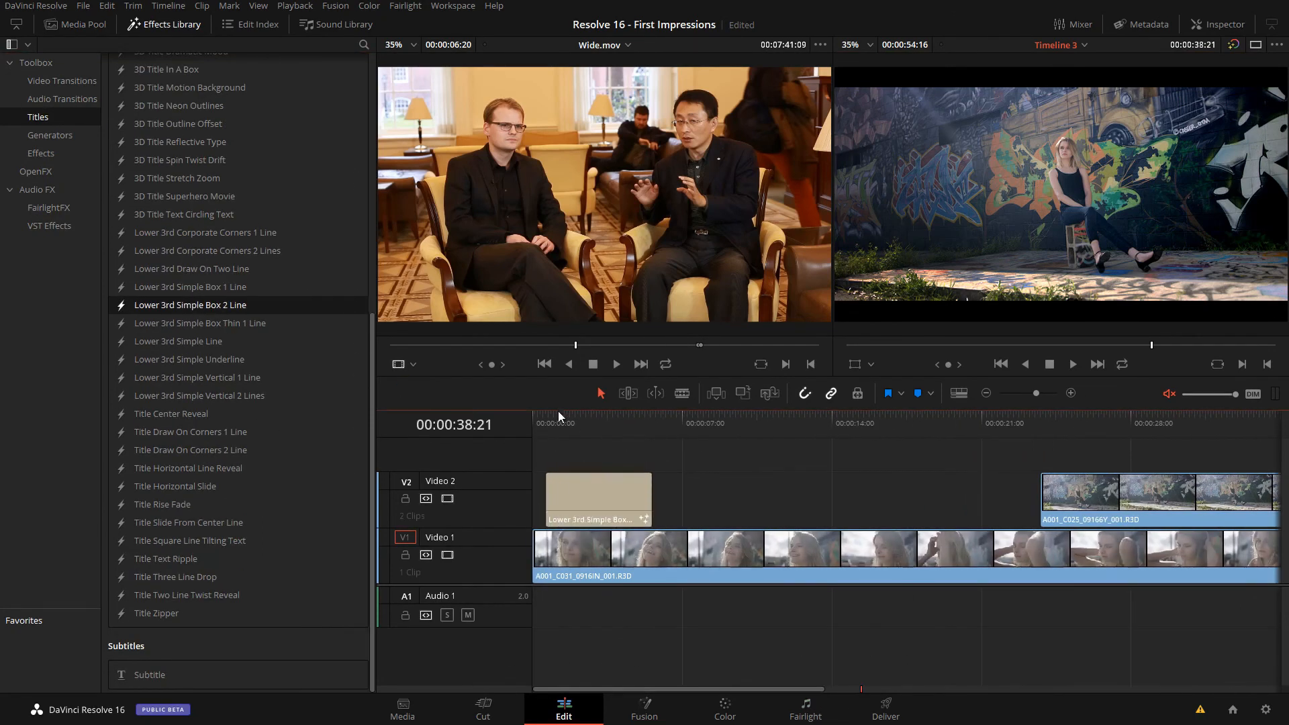
# - Preview the lower third's animation, playing it from partway through the title and again from the start of the timeline
pyautogui.moveTo(558, 411); pyautogui.dragTo(574, 416)
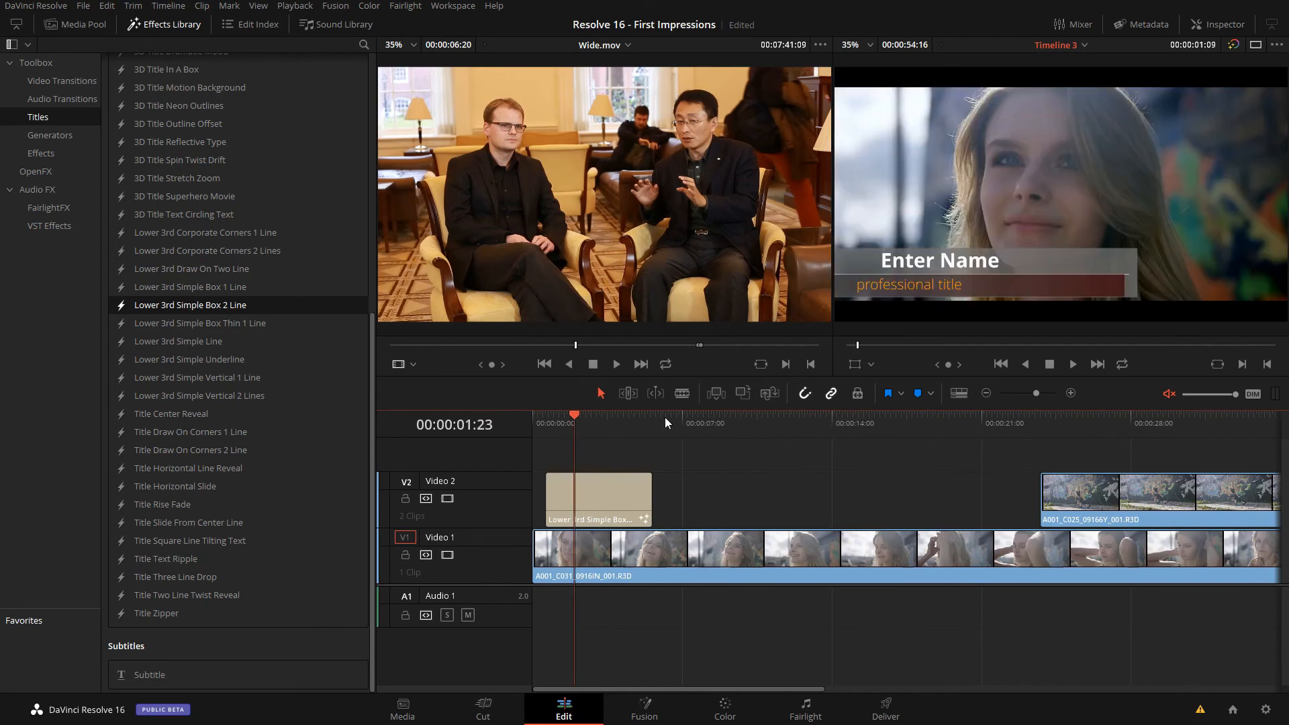
pyautogui.click(1073, 364)
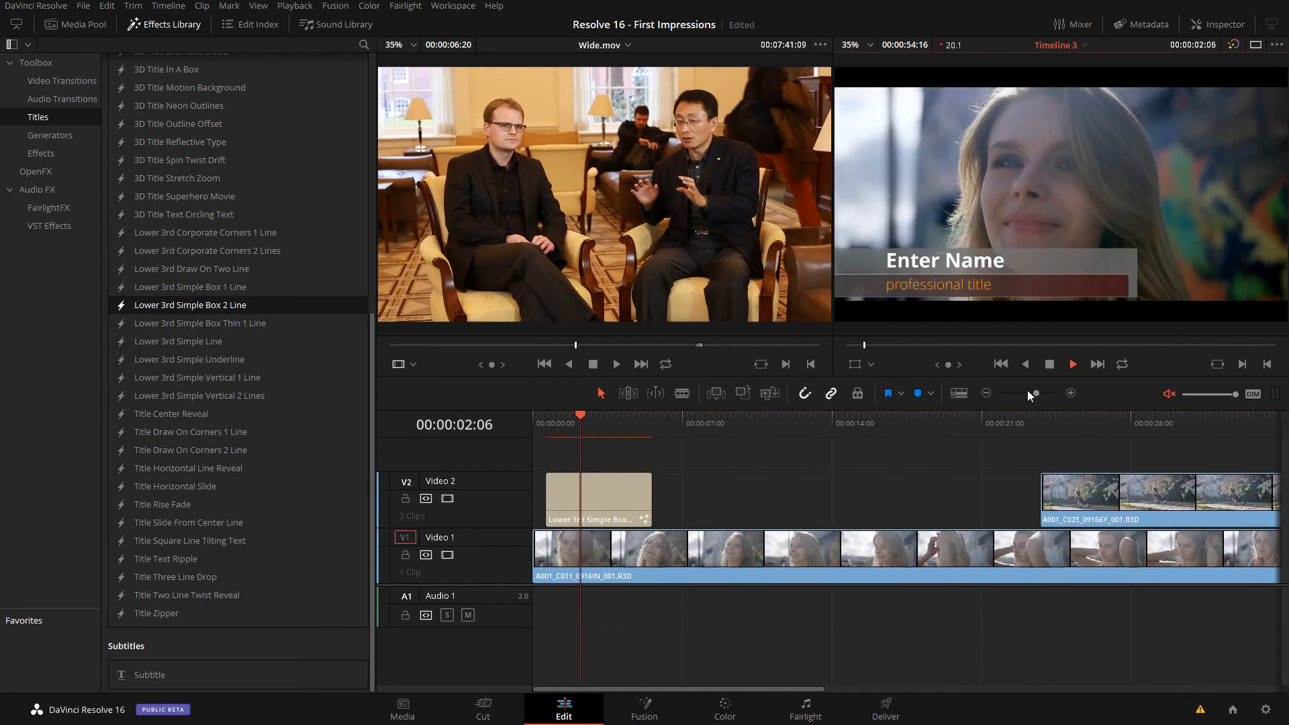
pyautogui.click(1049, 364)
pyautogui.moveTo(542, 417); pyautogui.dragTo(533, 419)
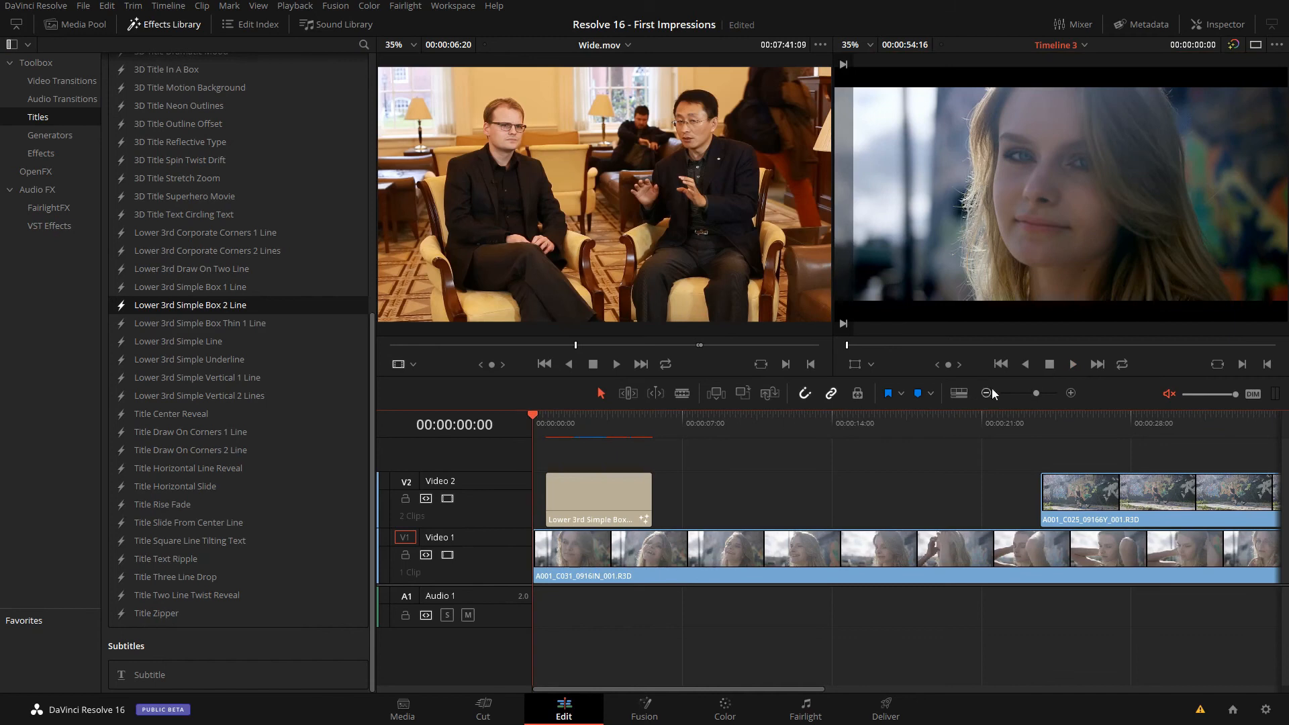
pyautogui.click(1073, 363)
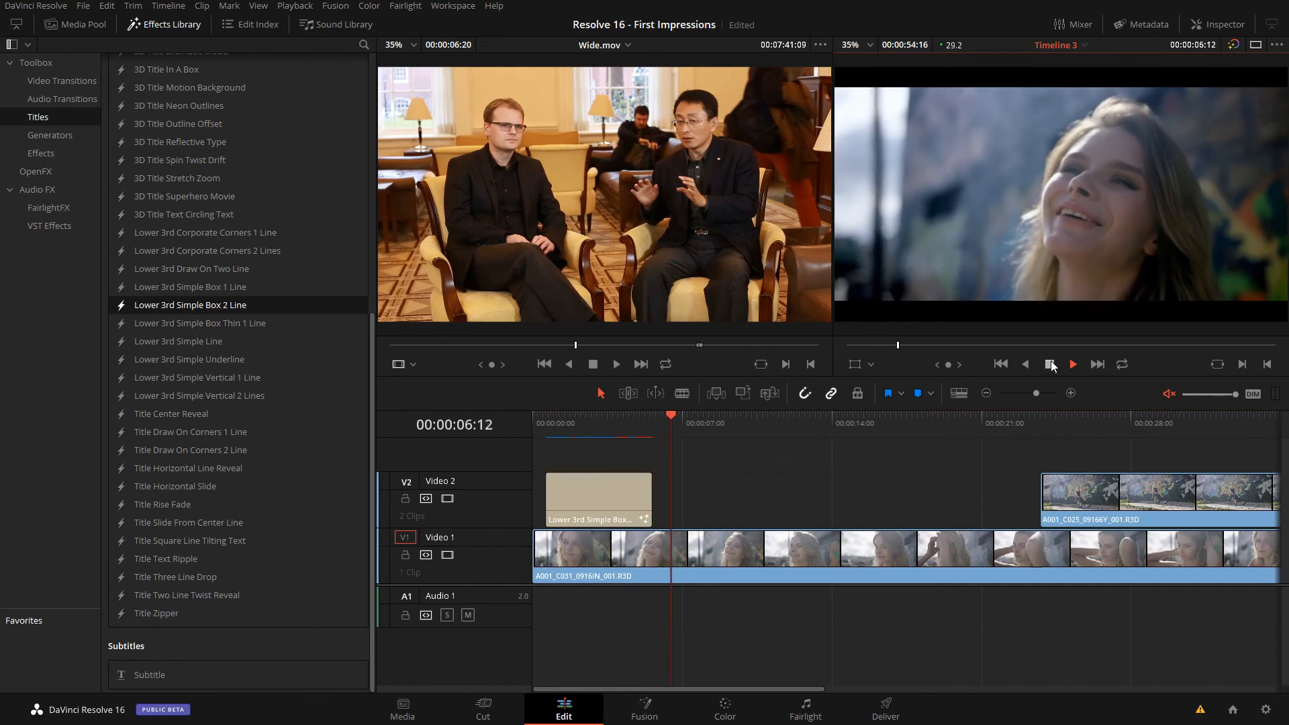
pyautogui.click(1051, 363)
# - Return the playhead to 00:00:00:00 and switch the Edit page to a single timeline viewer
pyautogui.moveTo(576, 424); pyautogui.dragTo(529, 407)
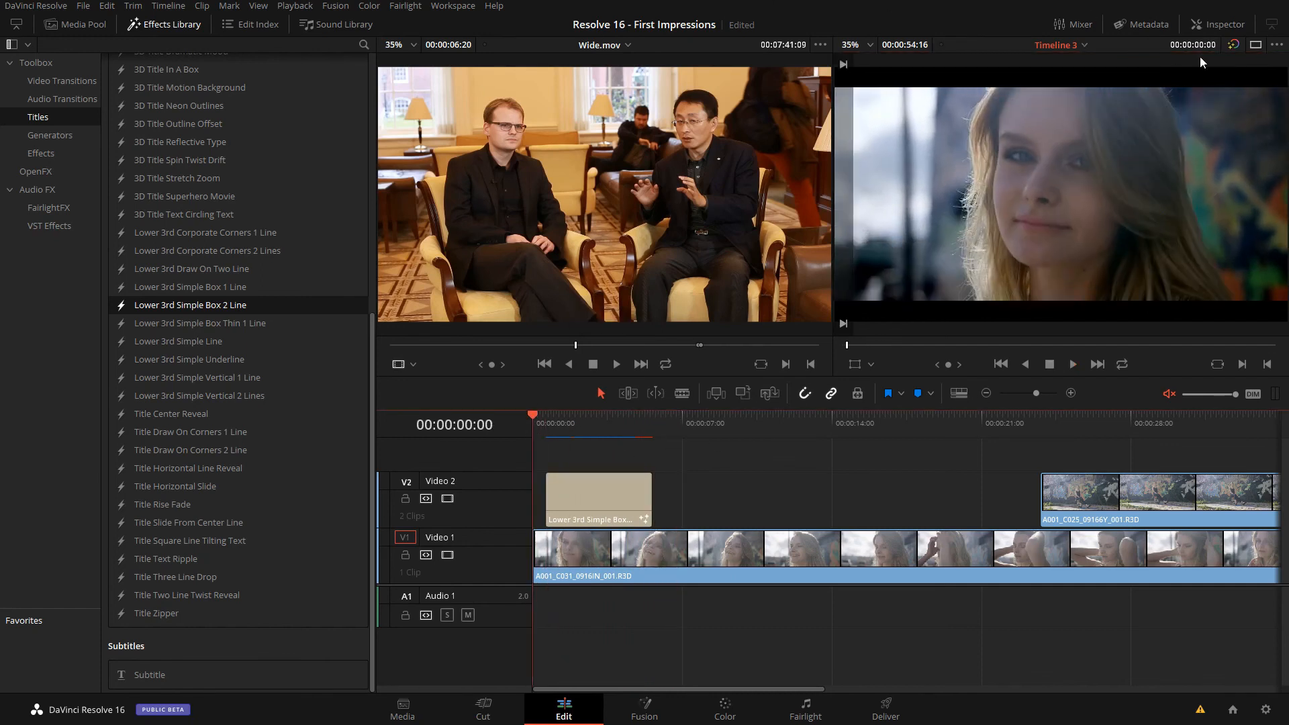
pyautogui.click(1255, 45)
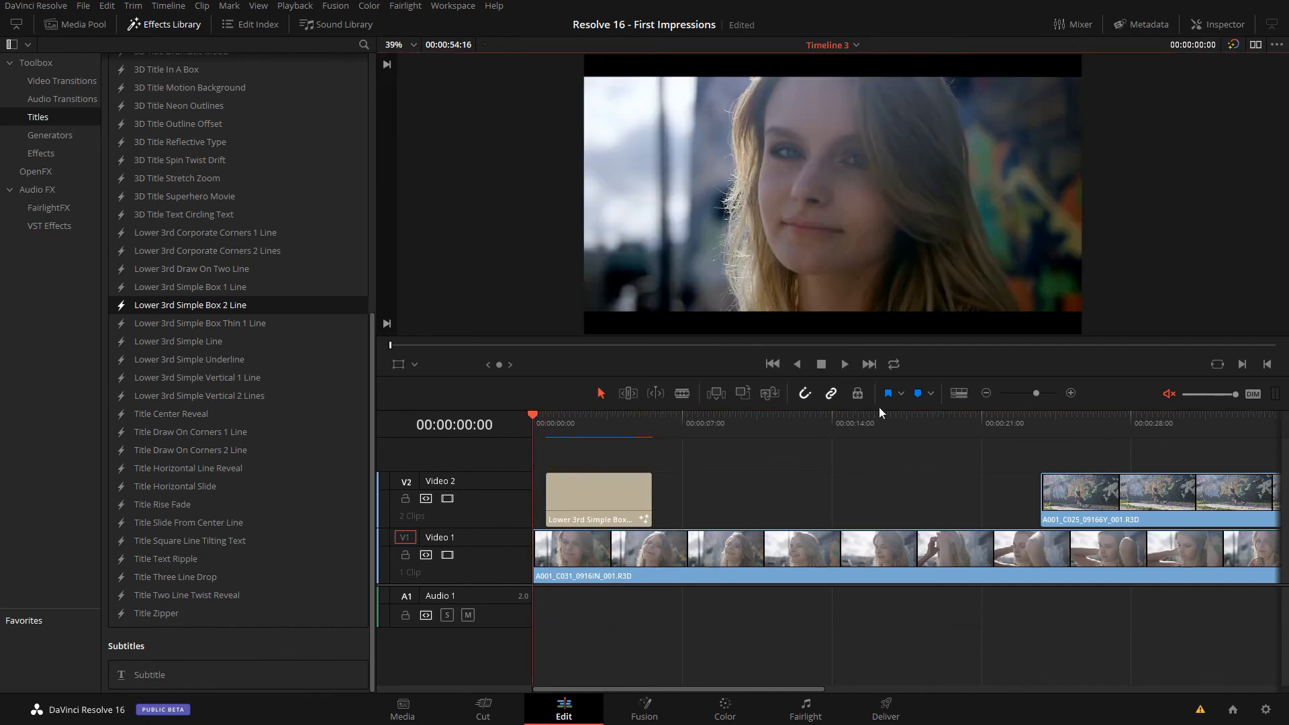
# - Play the lower third from the timeline start, stop partway, and add the Title Center Reveal title after it on Video 2
pyautogui.click(845, 364)
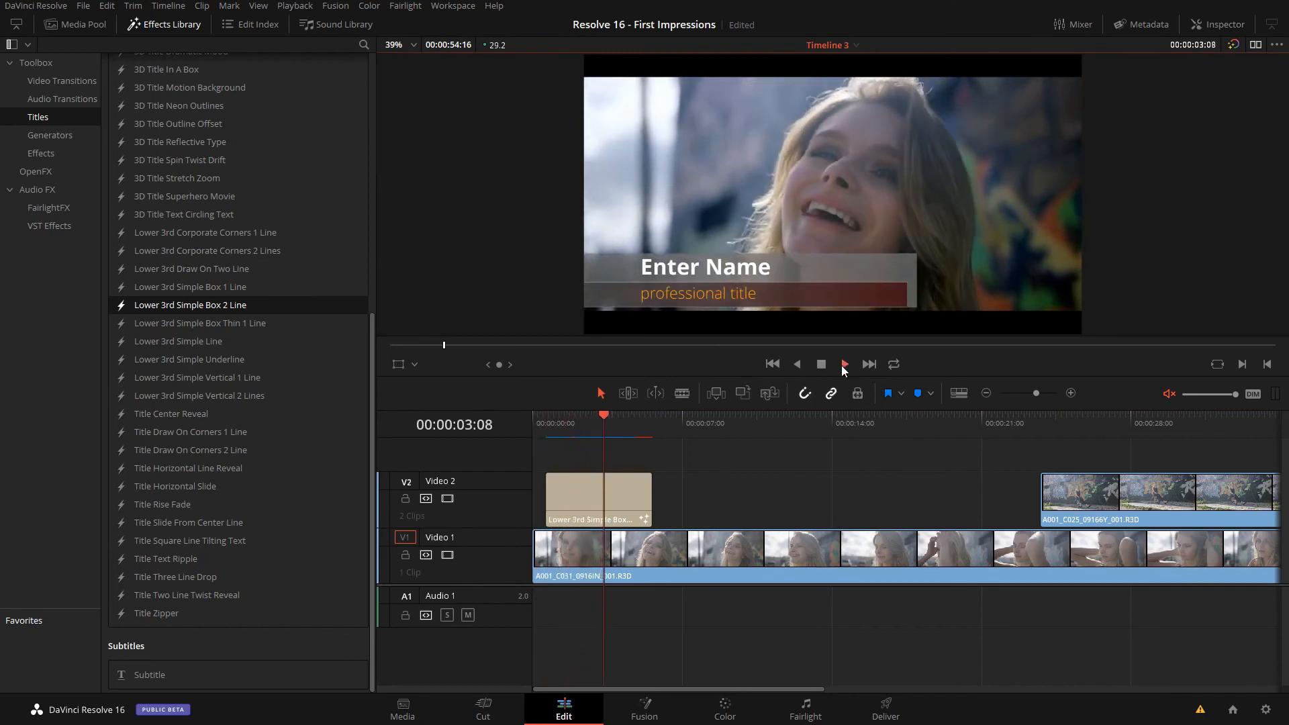
pyautogui.click(821, 364)
pyautogui.moveTo(331, 411); pyautogui.dragTo(722, 496)
# - Preview the Title Center Reveal animation twice, starting playback just before the title at about 00:00:08:02
pyautogui.click(705, 428)
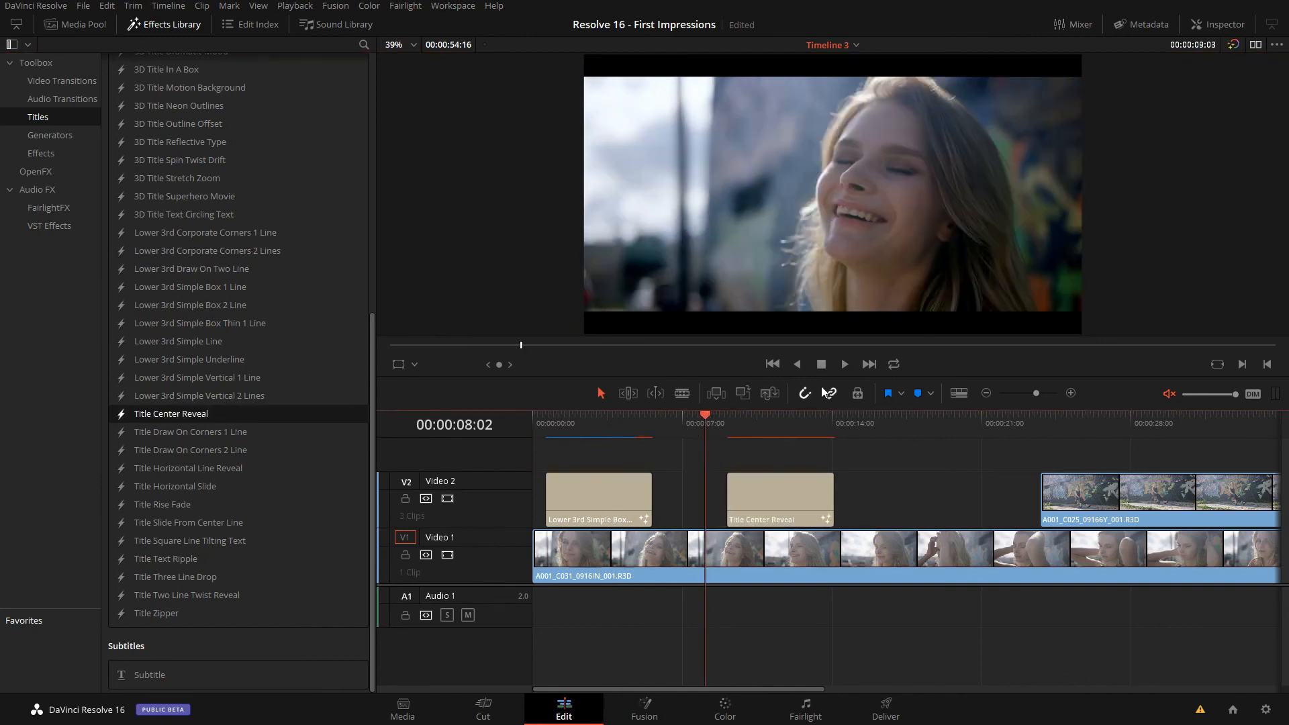
pyautogui.click(844, 363)
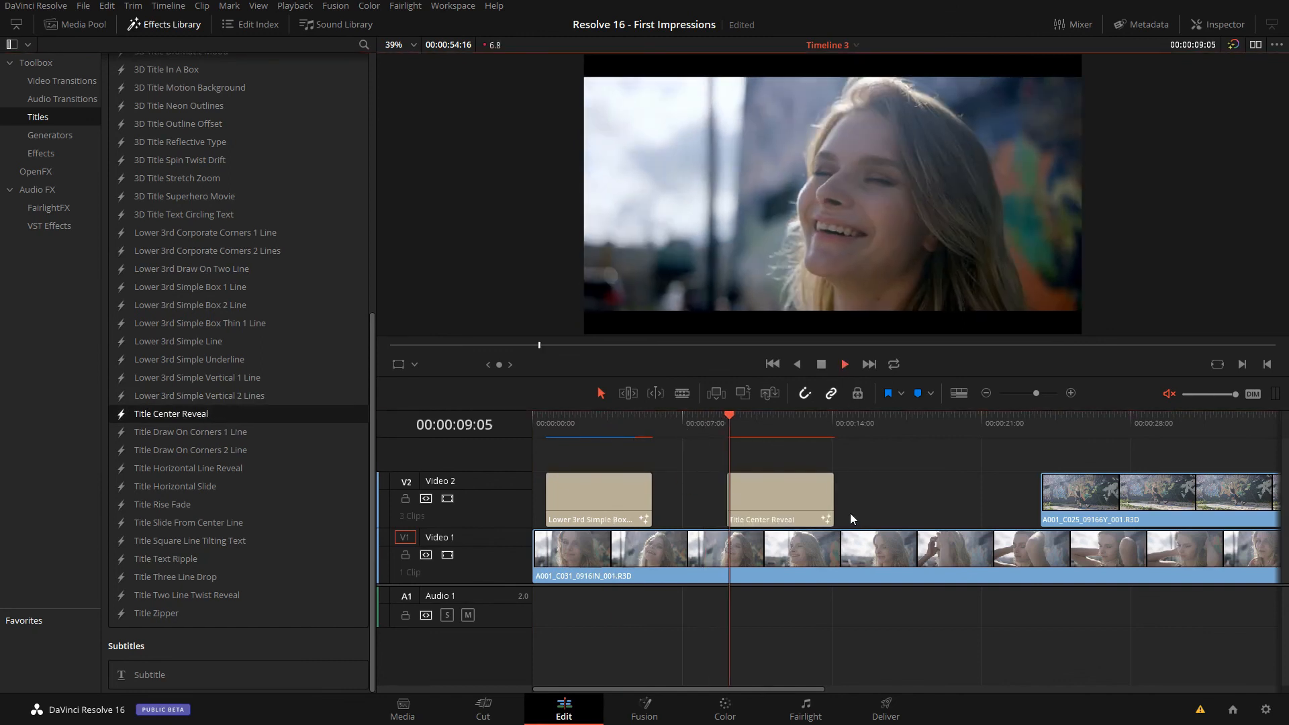
pyautogui.click(822, 365)
pyautogui.click(706, 419)
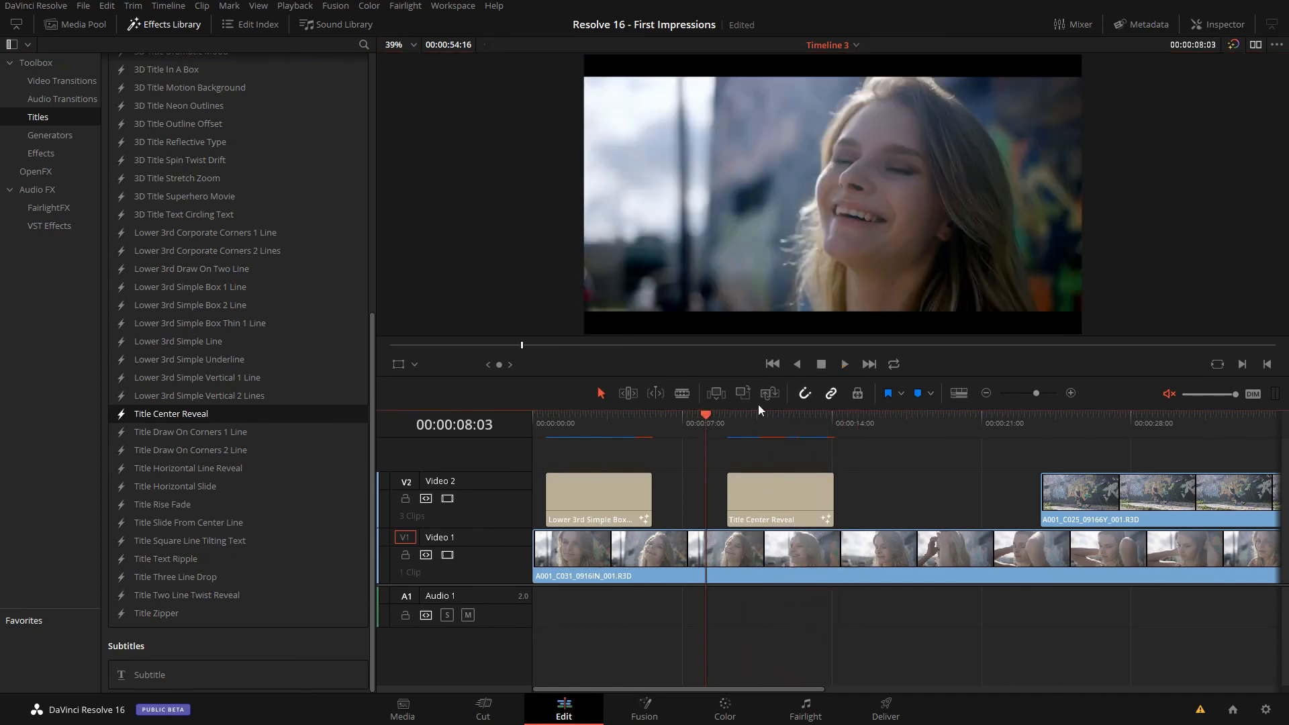
pyautogui.click(844, 364)
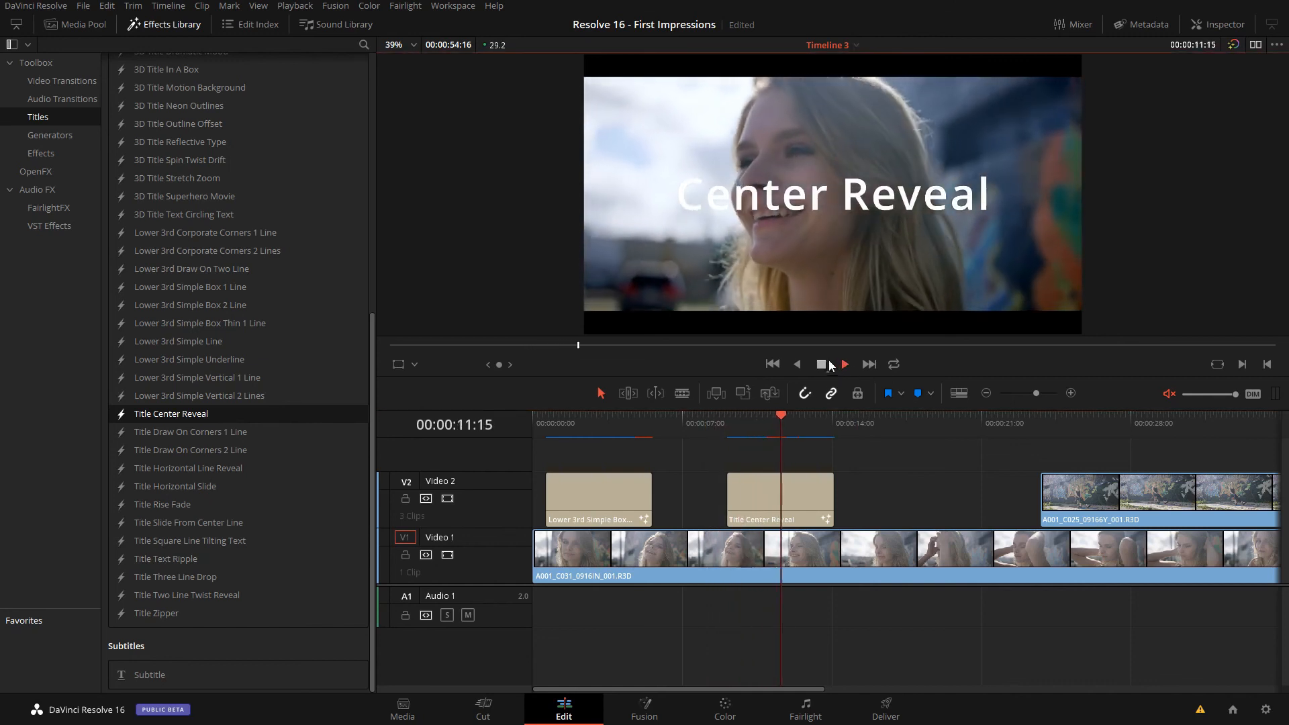
pyautogui.click(833, 365)
# - Add the Title Square Line Tilting Text title on a new Video 3 track above the later part of the graffiti-wall clip
pyautogui.moveTo(796, 686); pyautogui.dragTo(1100, 685)
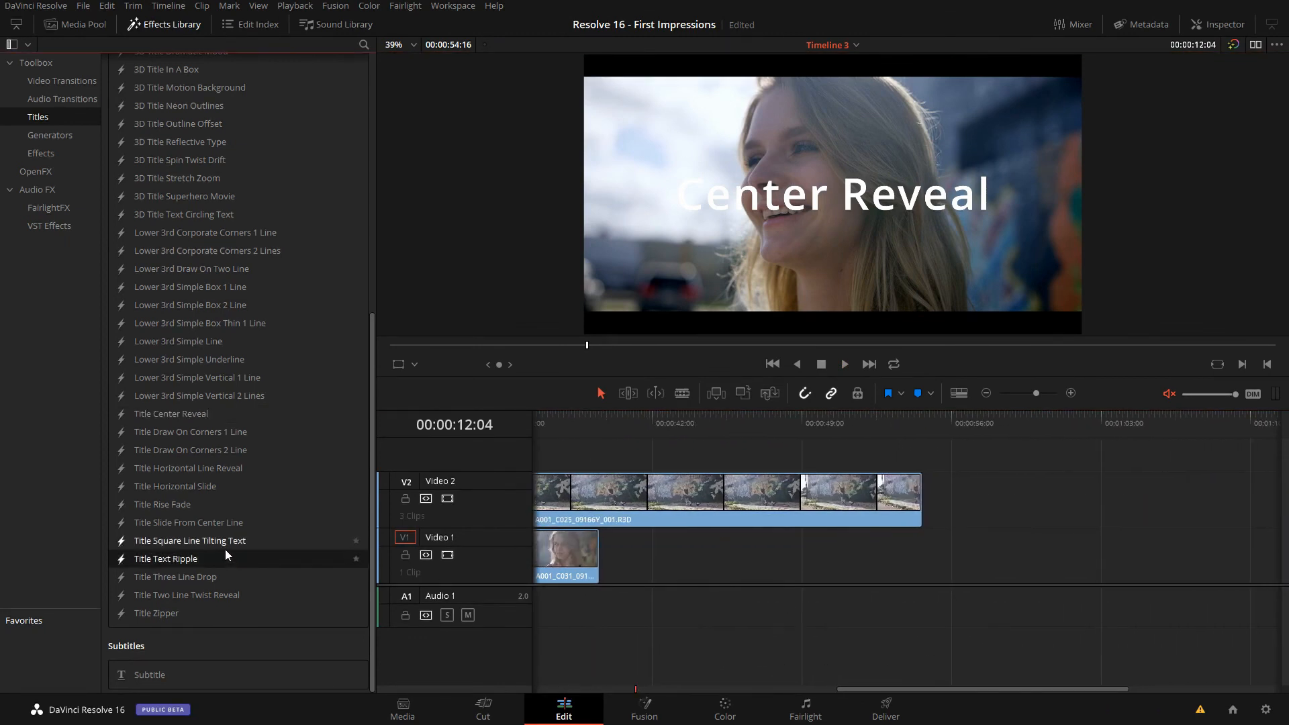
pyautogui.moveTo(189, 540); pyautogui.dragTo(786, 481)
pyautogui.click(1008, 422)
# - Preview the Title Square Line Tilting Text animation repeatedly, starting playback a few seconds before the title, from about 00:00:40:15
pyautogui.moveTo(725, 422); pyautogui.dragTo(640, 434)
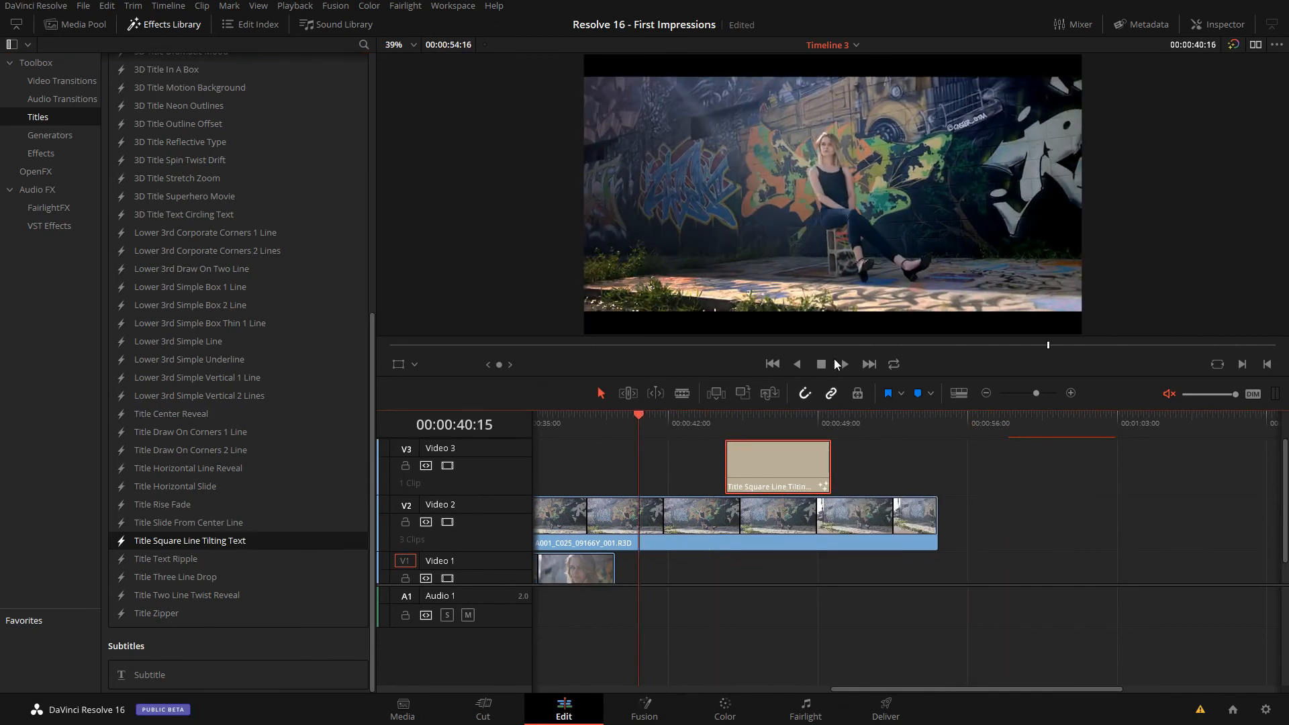
pyautogui.click(846, 365)
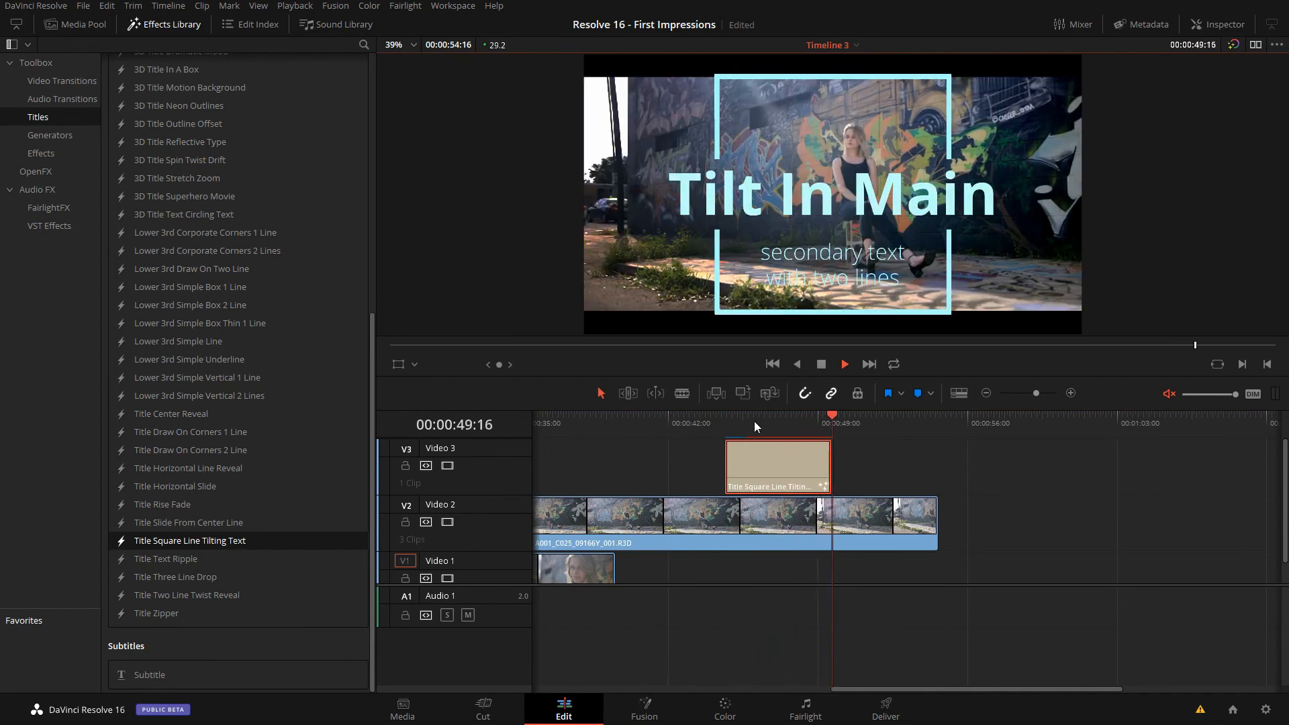
pyautogui.click(666, 417)
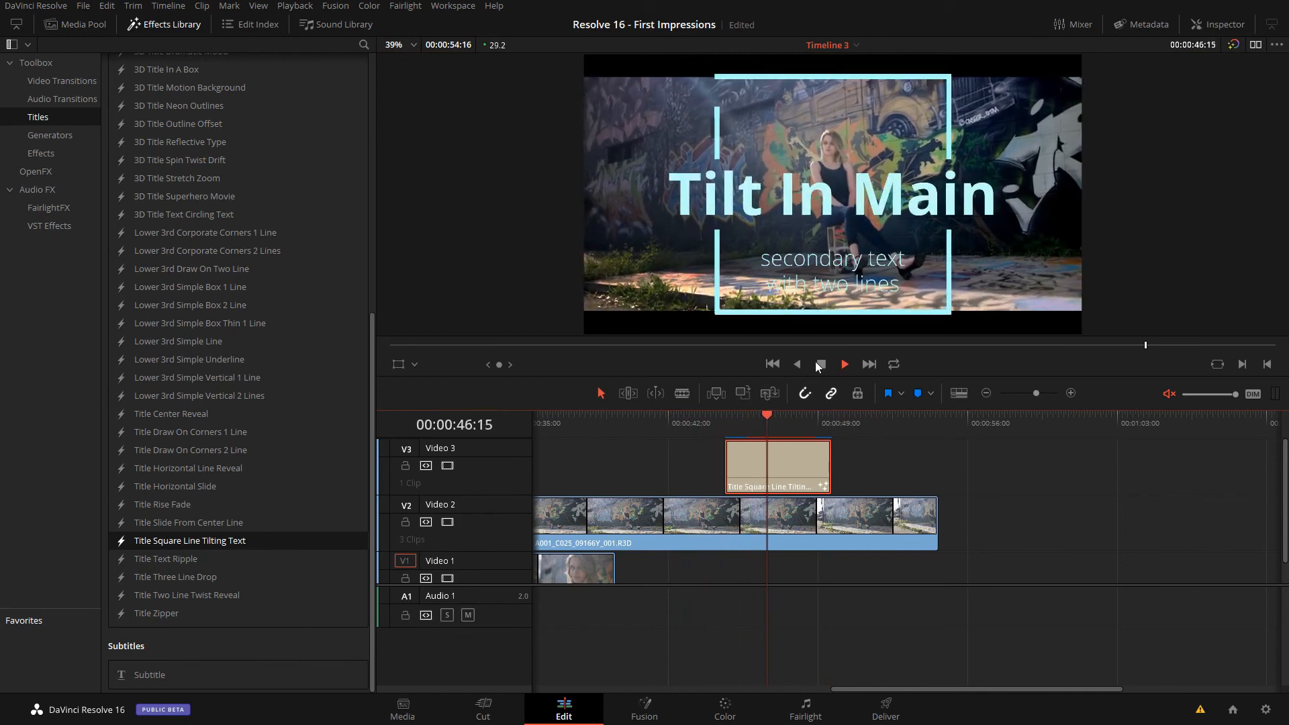
pyautogui.click(639, 417)
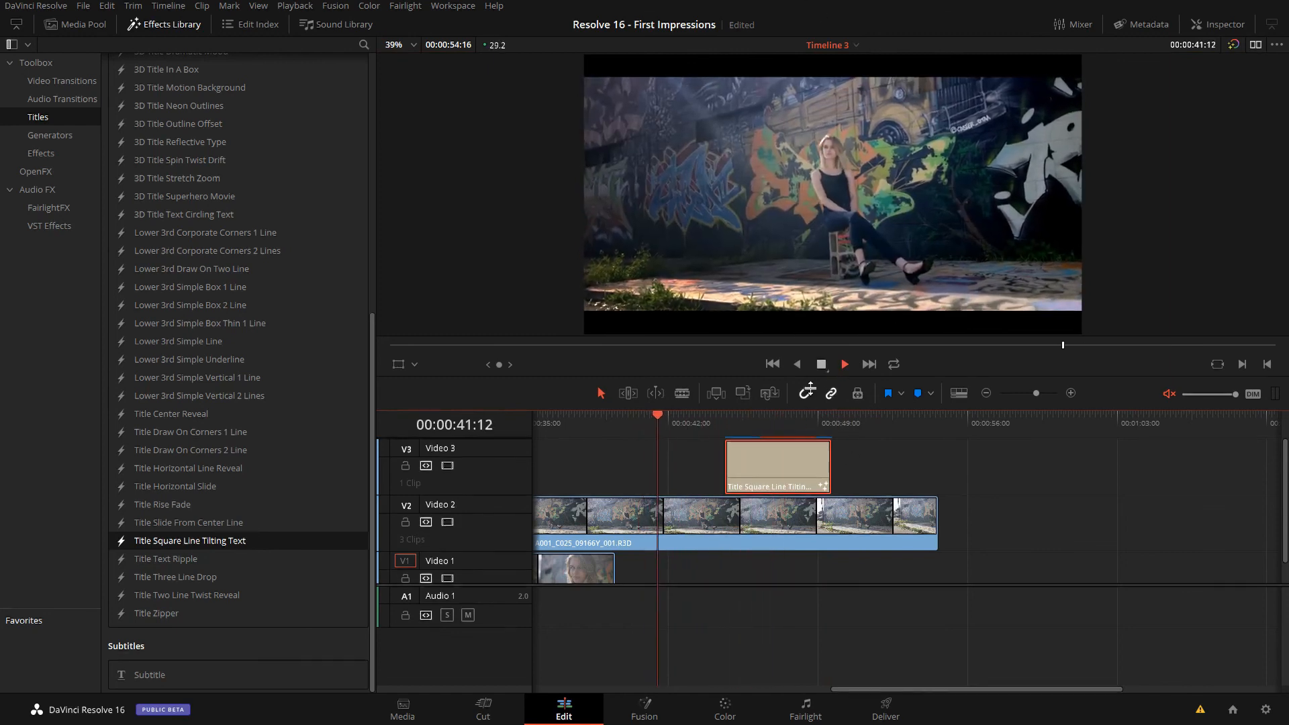